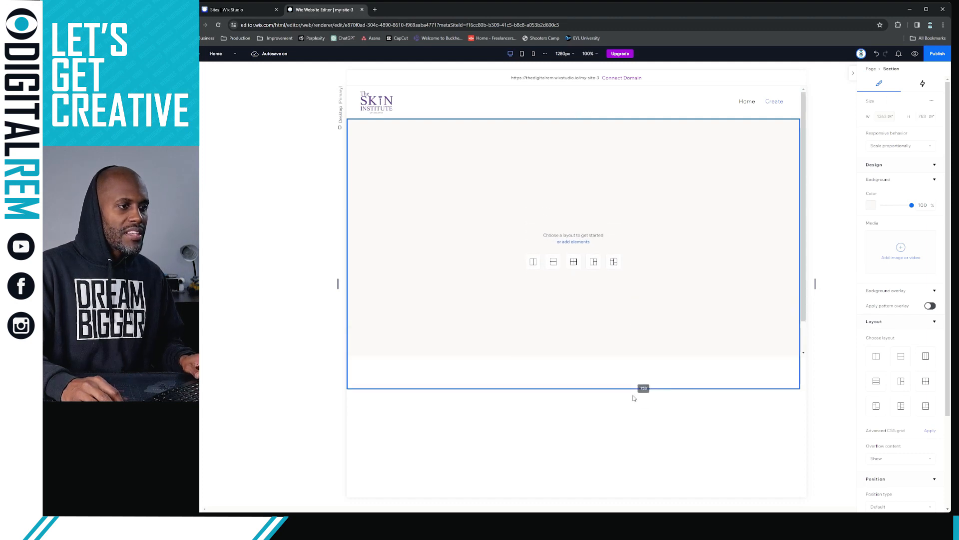
Inspect the footer, header and empty hero section settings, toggling the Inspector panel
{"action": "key", "text": "Escape"}
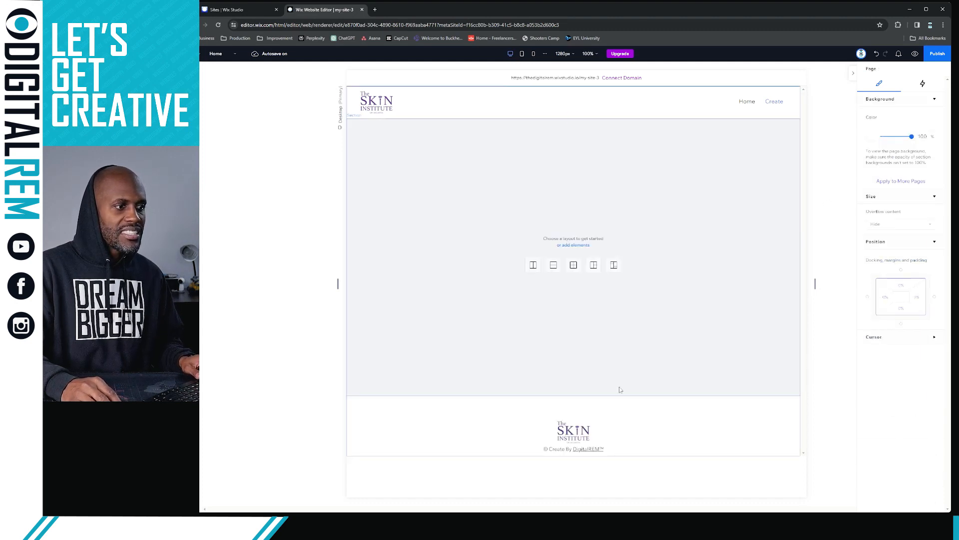
{"action": "left_click", "coordinate": [614, 420]}
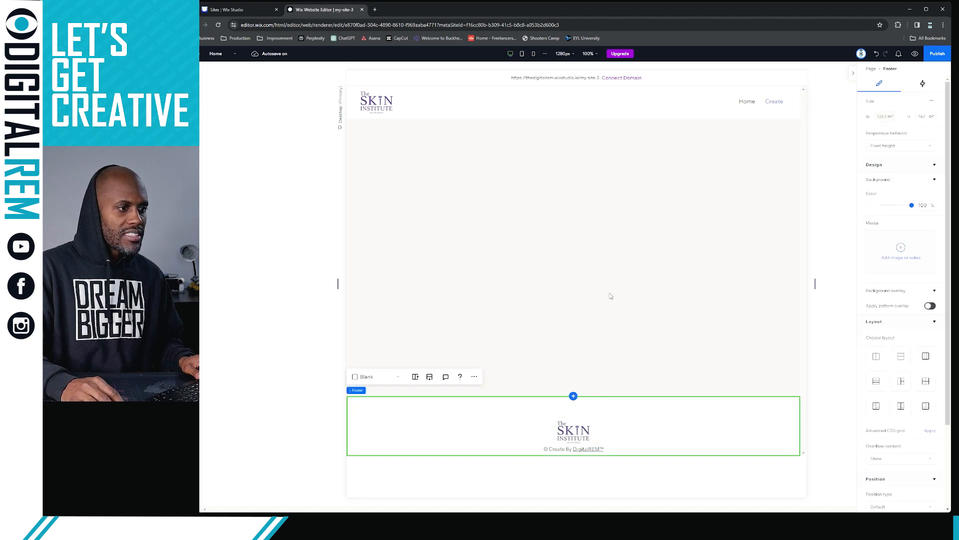
{"action": "left_click", "coordinate": [634, 115]}
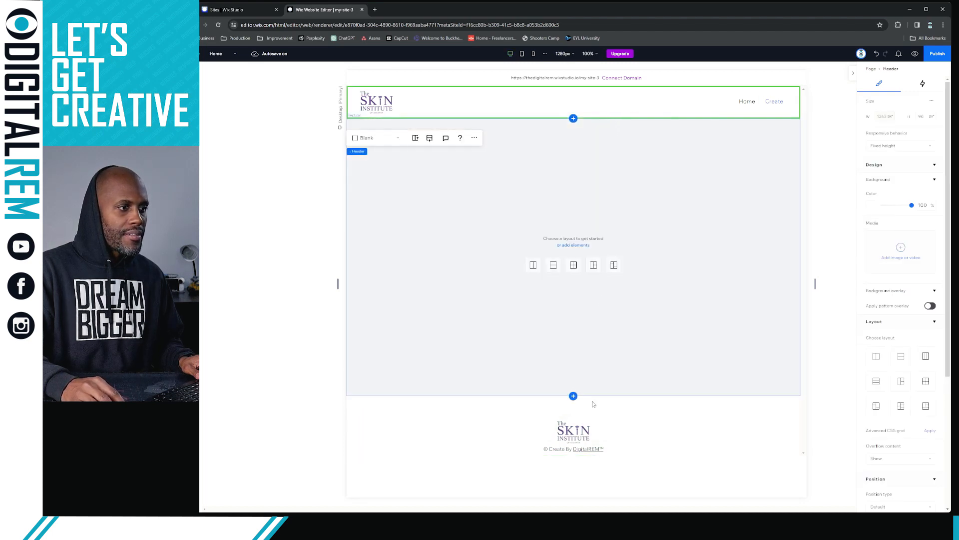
{"action": "left_click", "coordinate": [627, 368]}
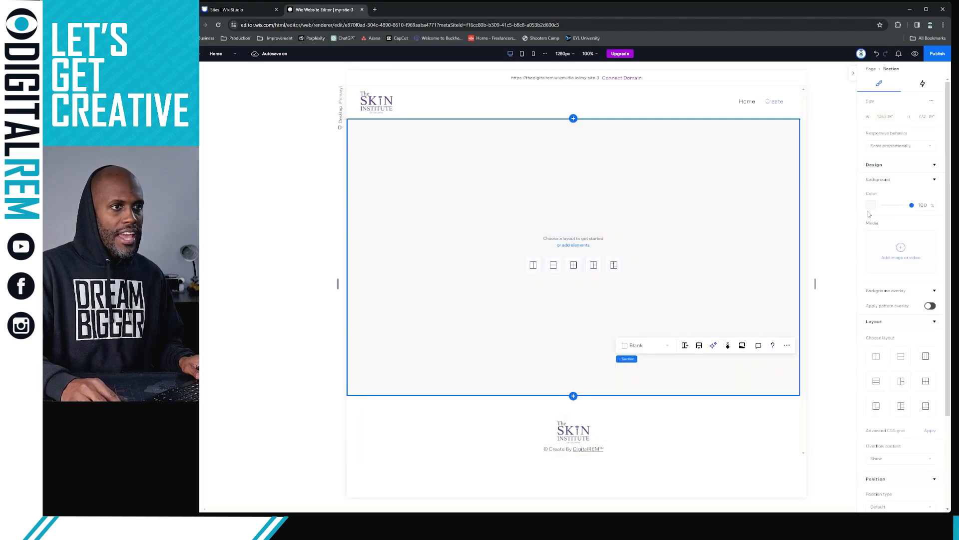
{"action": "left_click", "coordinate": [853, 74]}
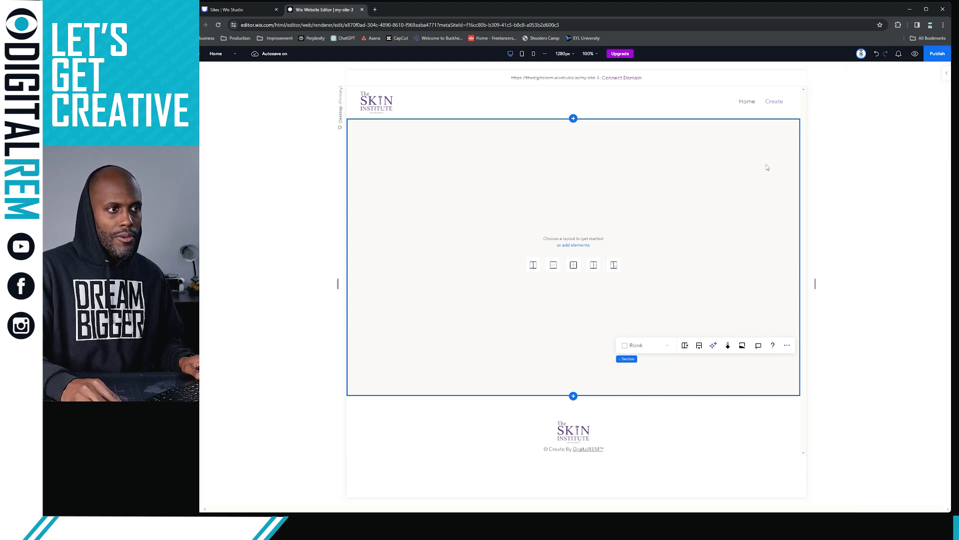
{"action": "left_click", "coordinate": [945, 76]}
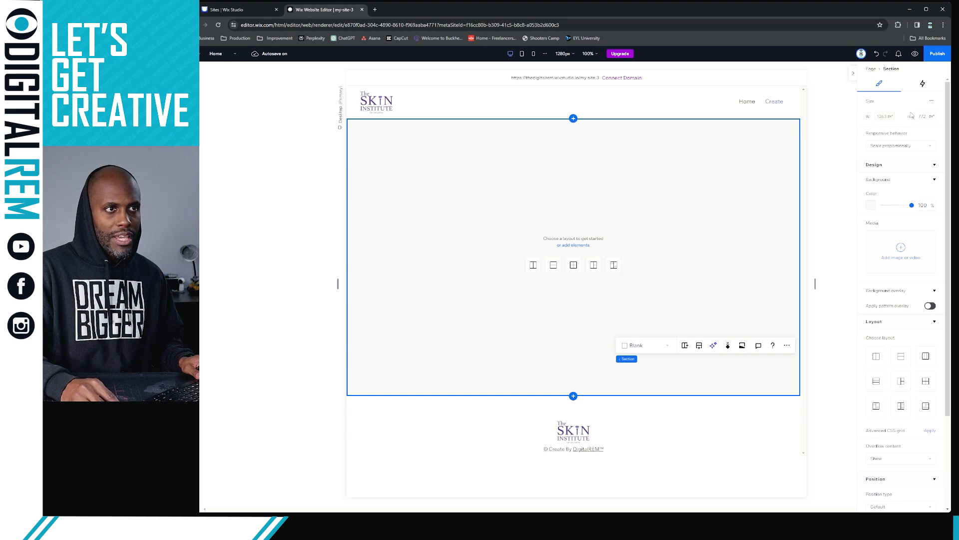
{"action": "scroll", "coordinate": [892, 280], "scroll_direction": "down", "scroll_amount": 1}
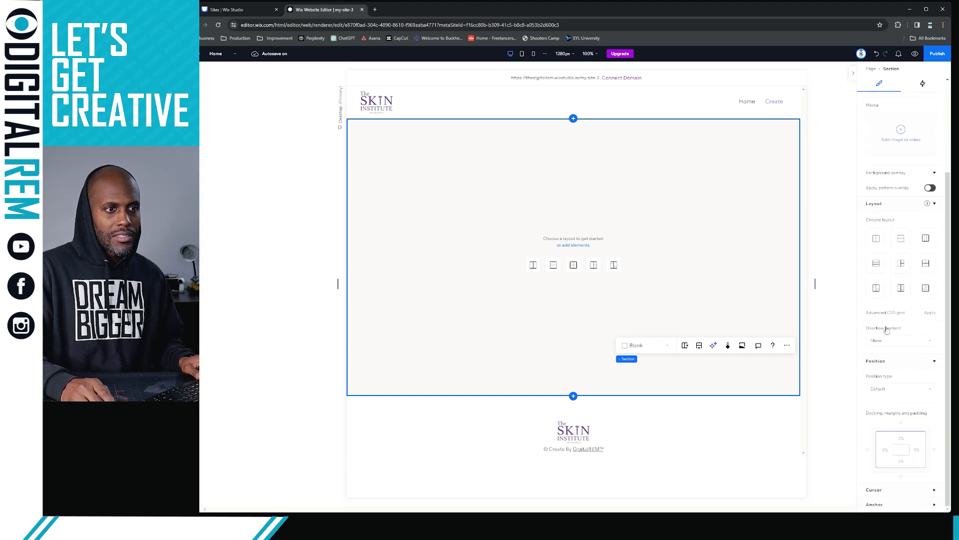
{"action": "scroll", "coordinate": [889, 329], "scroll_direction": "up", "scroll_amount": 1}
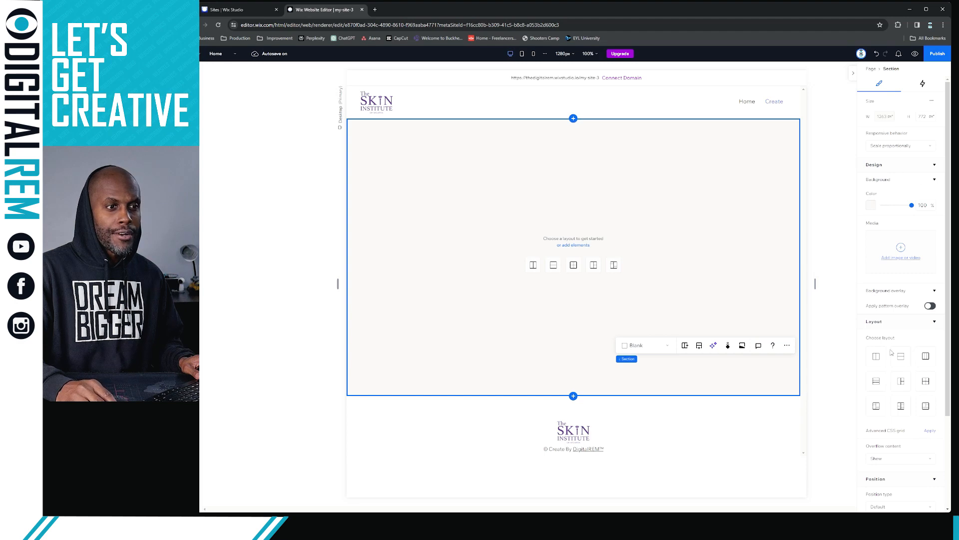
Give the empty hero section the lavender background colour from My colors
{"action": "left_click", "coordinate": [872, 206]}
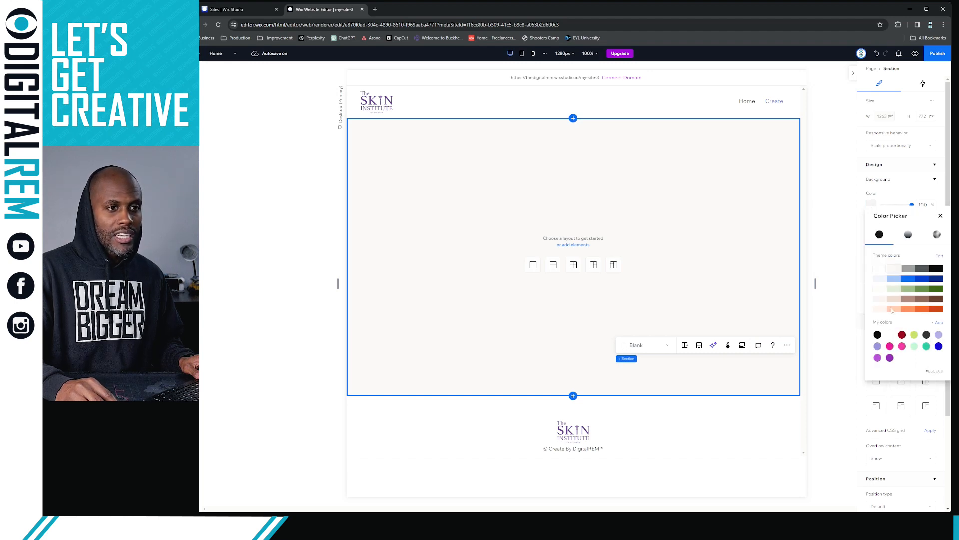
{"action": "left_click", "coordinate": [868, 349]}
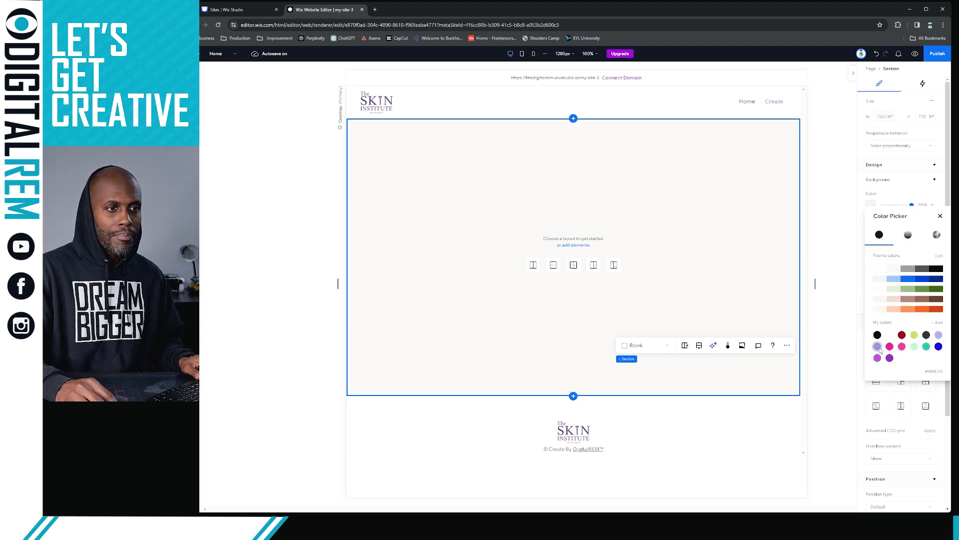
{"action": "left_click", "coordinate": [830, 230]}
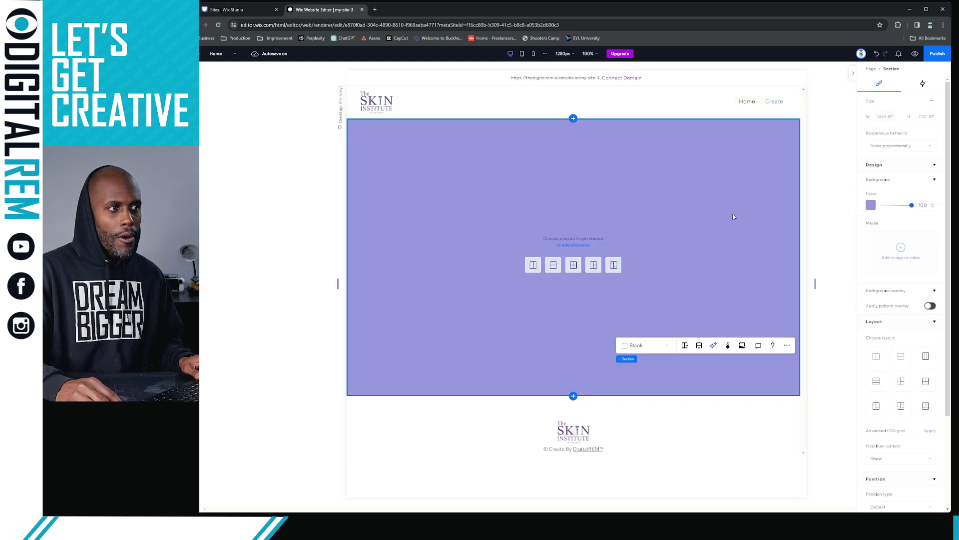
{"action": "left_click", "coordinate": [853, 201]}
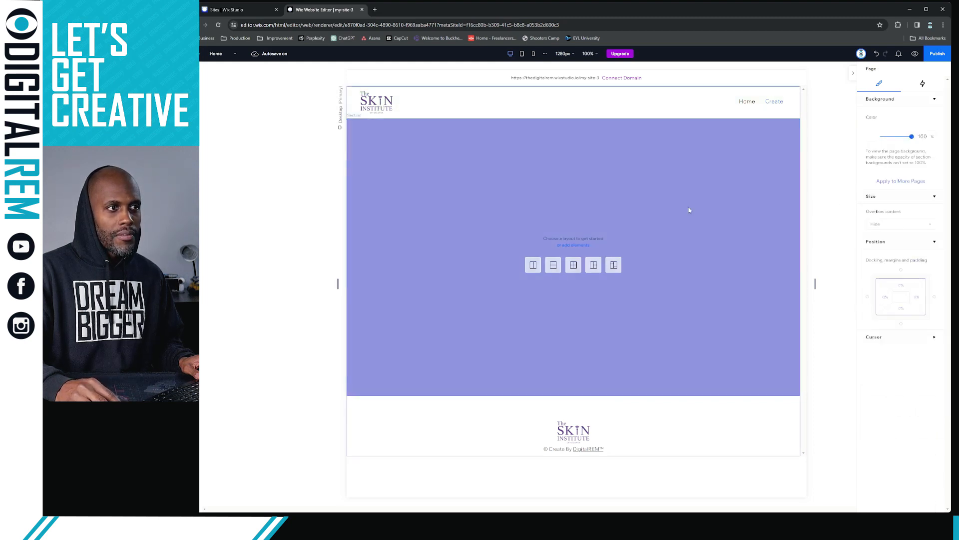
{"action": "left_click", "coordinate": [596, 431]}
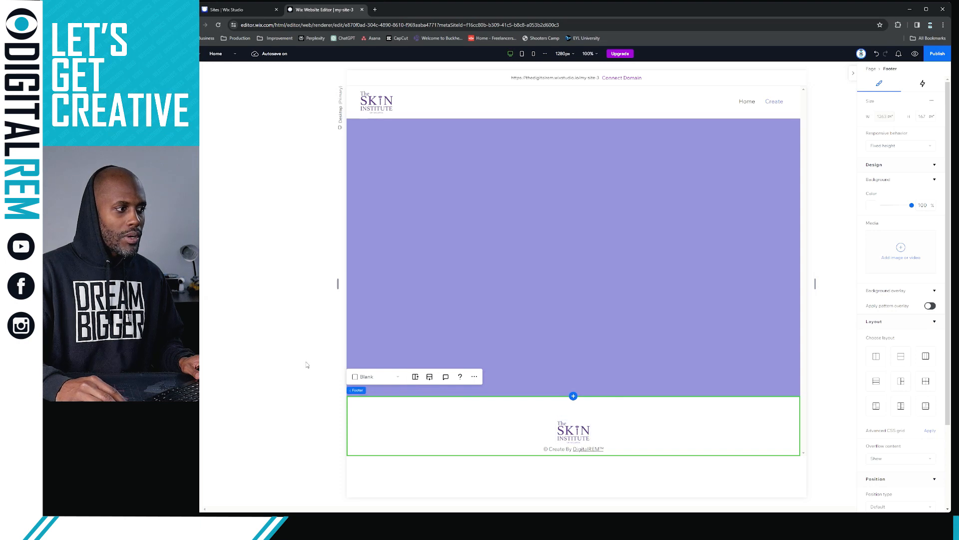
Drag the footer logo upward so it sits clear of the copyright line
{"action": "left_click", "coordinate": [423, 433]}
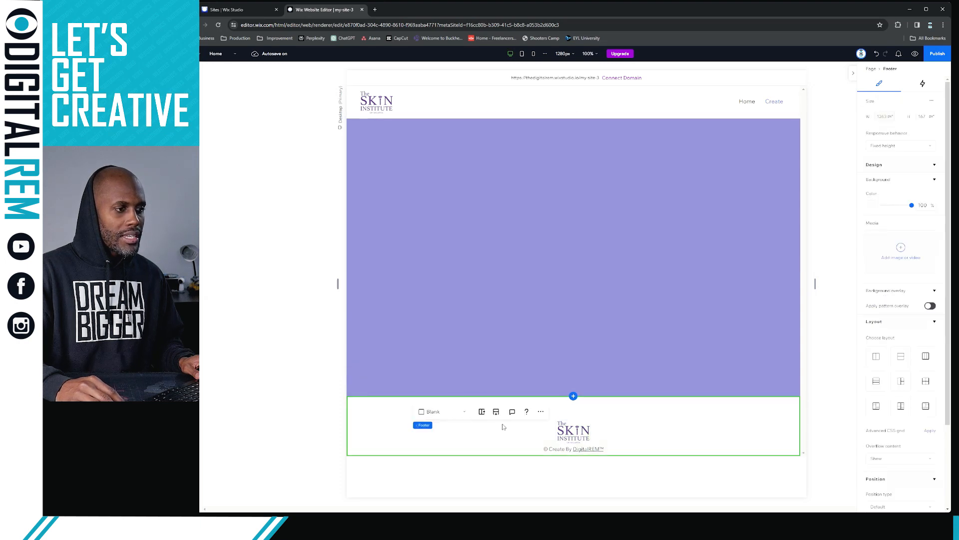
{"action": "left_click", "coordinate": [577, 435]}
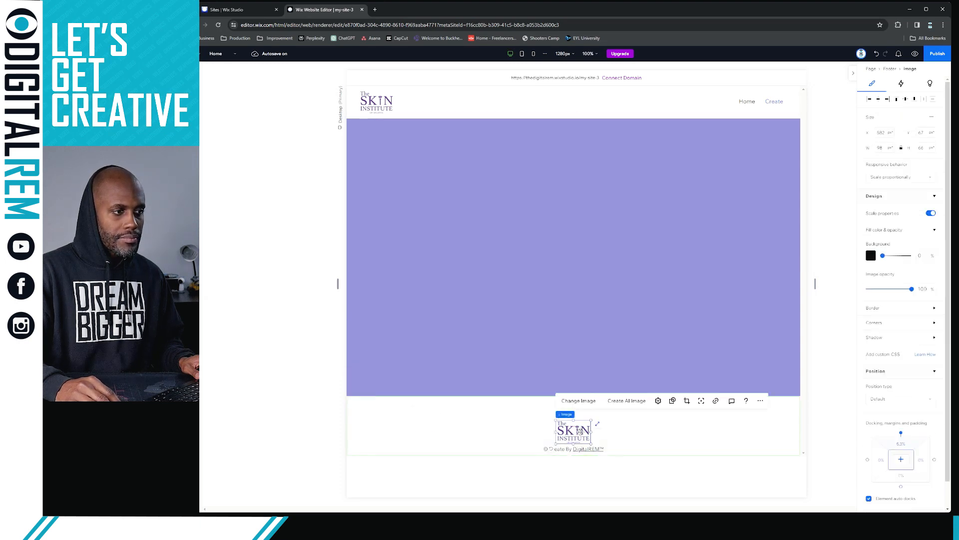
{"action": "left_click", "coordinate": [611, 434]}
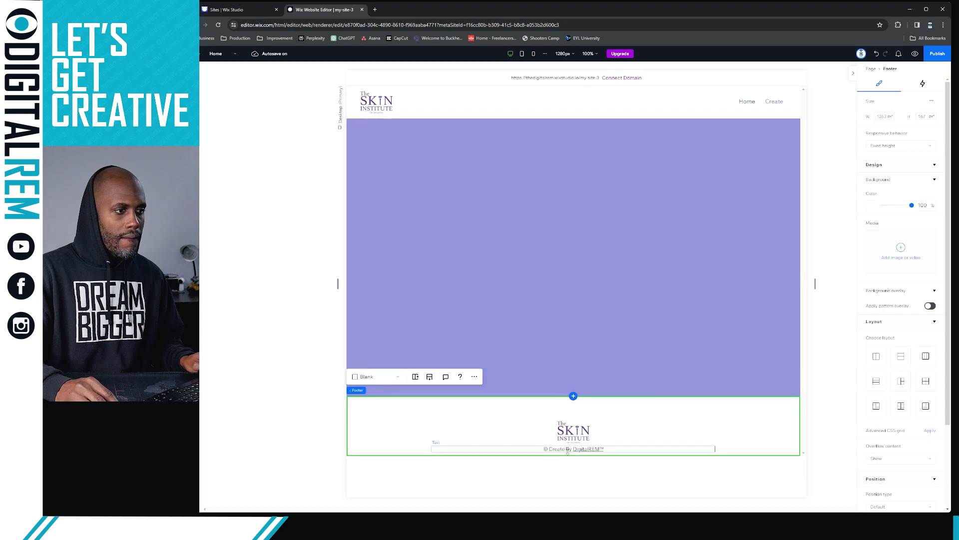
{"action": "left_click", "coordinate": [577, 433]}
{"action": "mouse_move", "coordinate": [577, 434]}
{"action": "left_mouse_down"}
{"action": "mouse_move", "coordinate": [580, 423]}
{"action": "mouse_move", "coordinate": [590, 443]}
{"action": "left_mouse_up"}
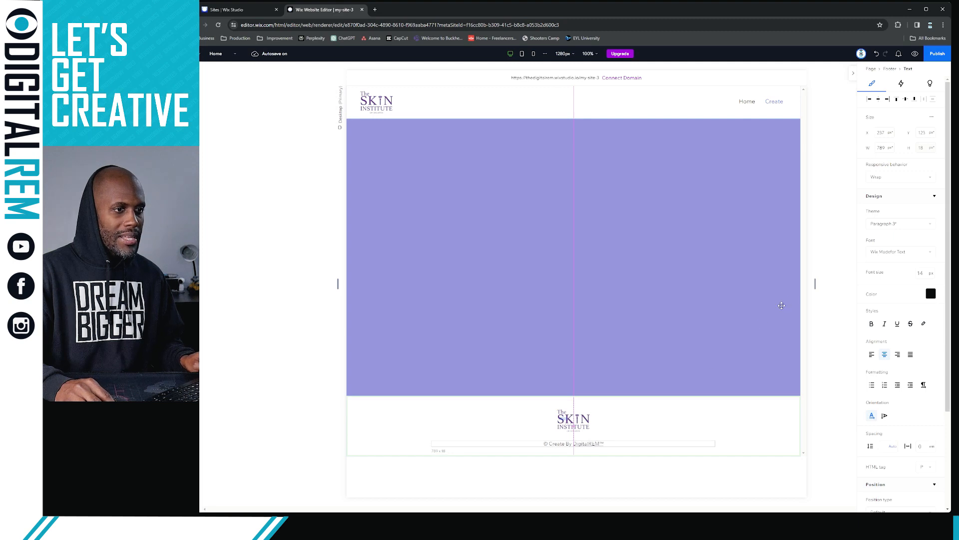
{"action": "left_click", "coordinate": [848, 289]}
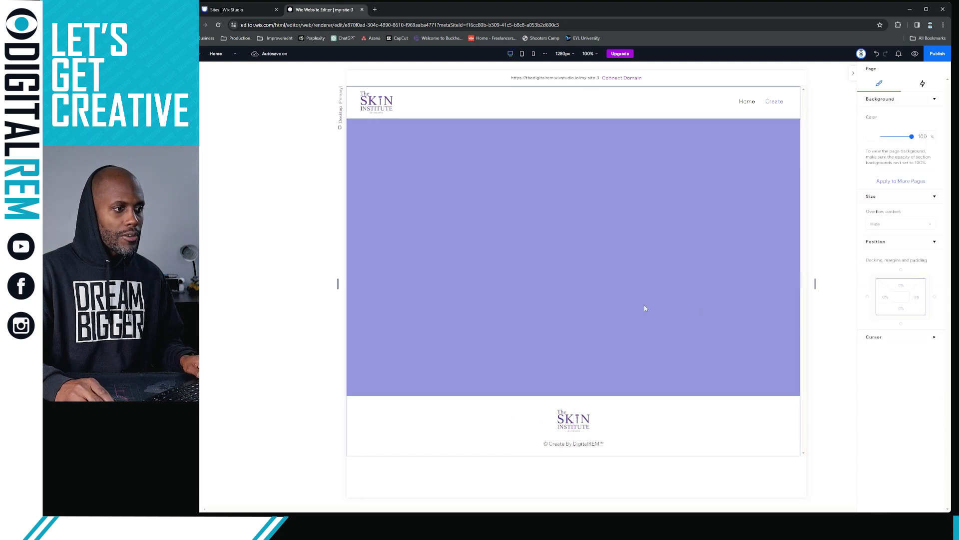
{"action": "left_click", "coordinate": [560, 268]}
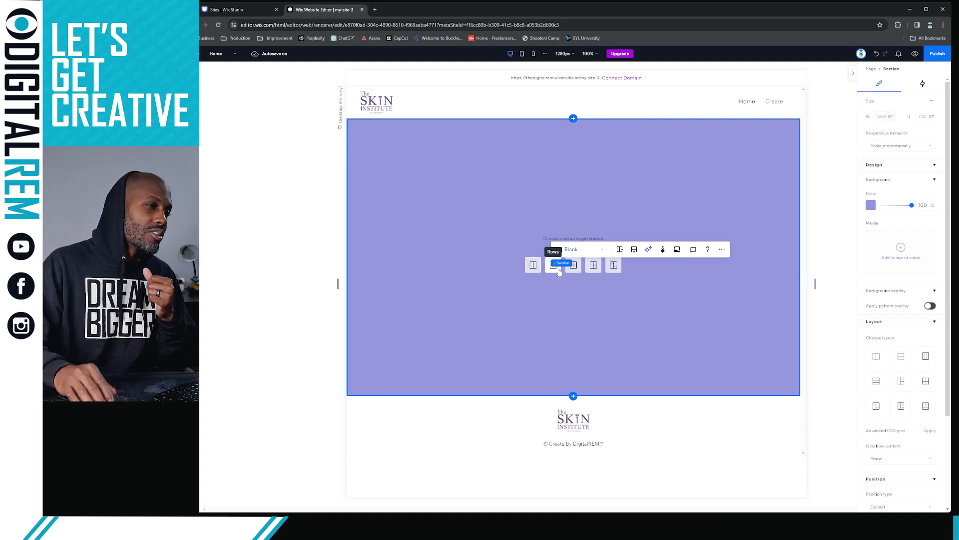
Reselect the lavender section and bring up the Add Elements panel
{"action": "left_click", "coordinate": [320, 228]}
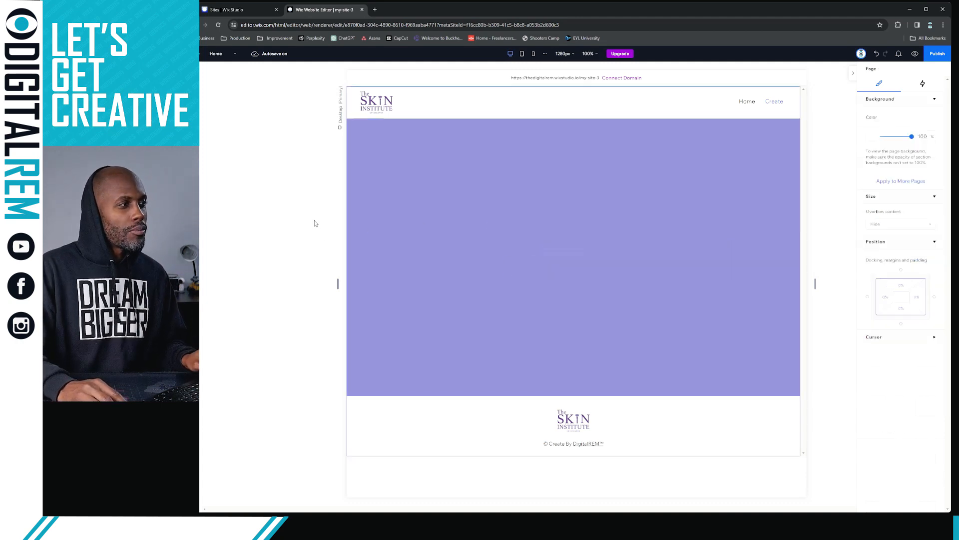
{"action": "left_click", "coordinate": [407, 198]}
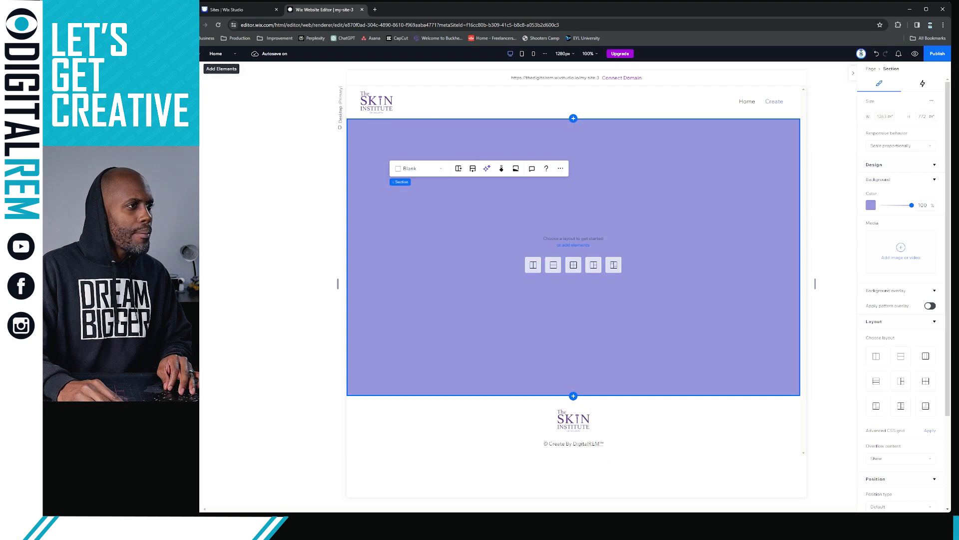
{"action": "left_click", "coordinate": [201, 68]}
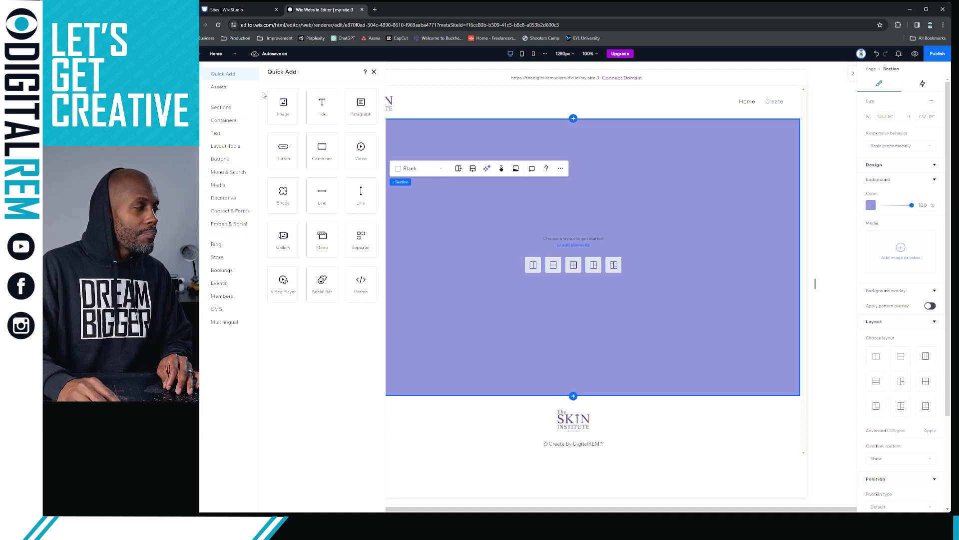
Browse the Welcome section designs and insert the 'Sharper. Brighter. Lighter' template
{"action": "left_click", "coordinate": [226, 109]}
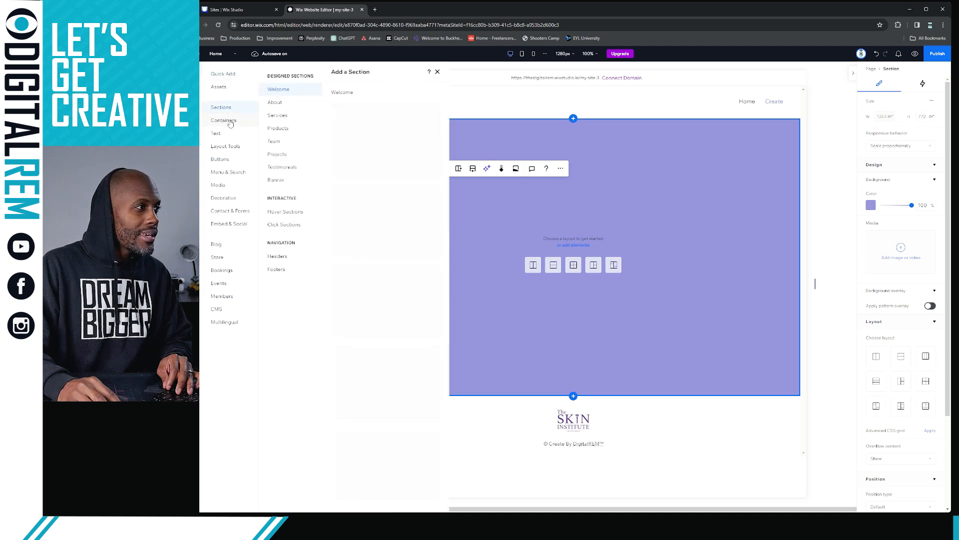
{"action": "left_click", "coordinate": [227, 121]}
{"action": "left_click", "coordinate": [234, 110]}
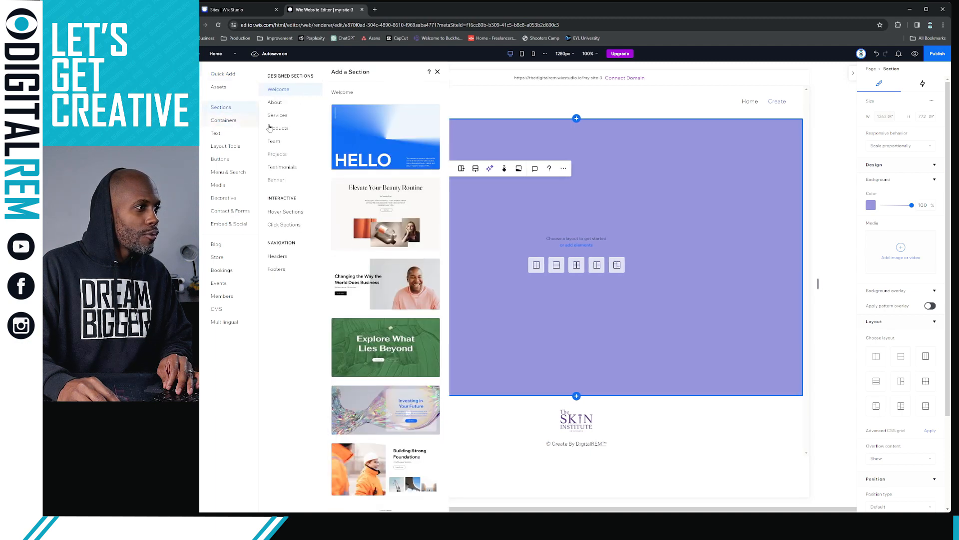
{"action": "scroll", "coordinate": [378, 205], "scroll_direction": "down", "scroll_amount": 1}
{"action": "scroll", "coordinate": [377, 205], "scroll_direction": "down", "scroll_amount": 5}
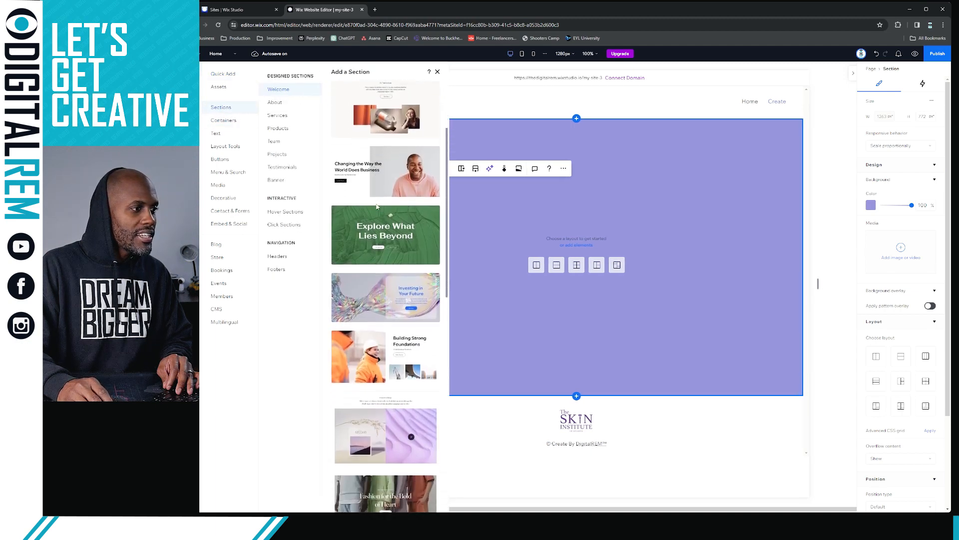
{"action": "scroll", "coordinate": [378, 217], "scroll_direction": "down", "scroll_amount": 2}
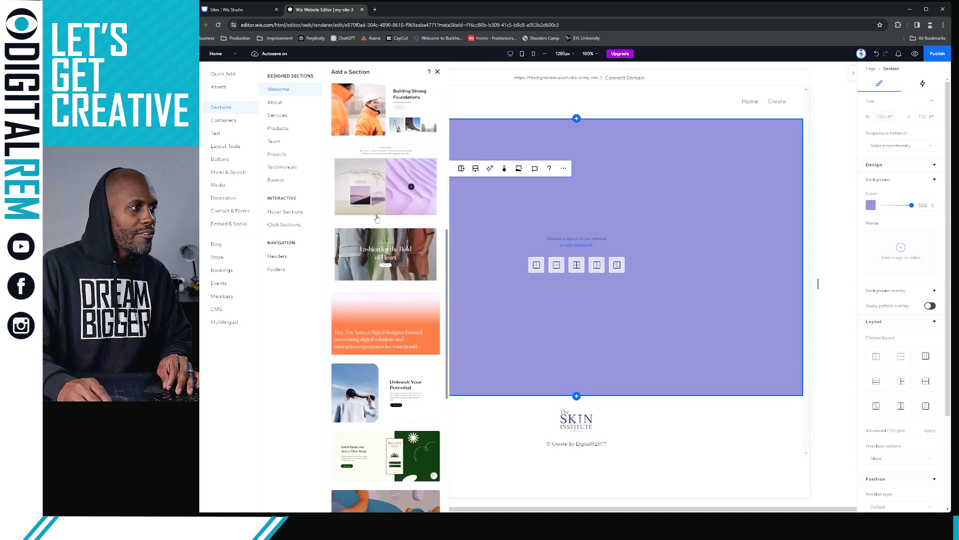
{"action": "scroll", "coordinate": [377, 218], "scroll_direction": "down", "scroll_amount": 5}
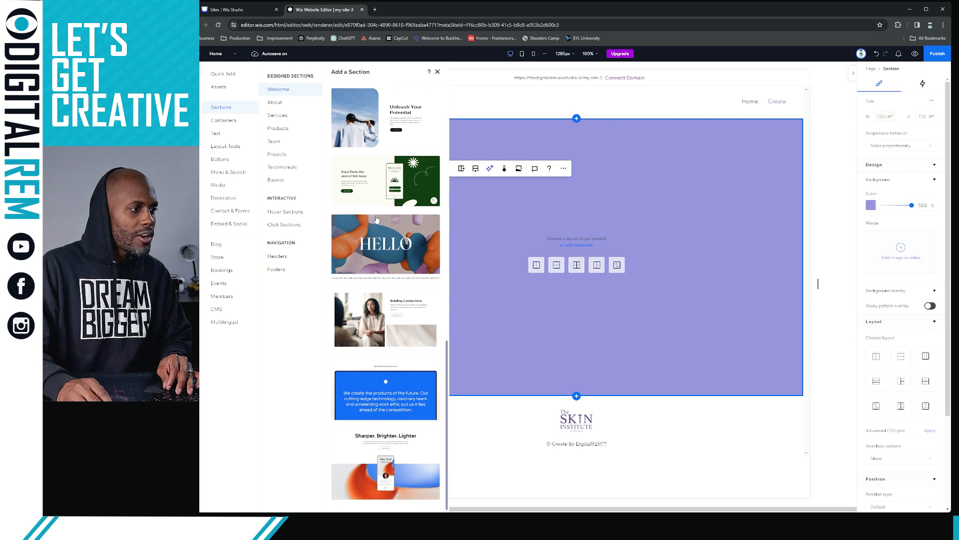
{"action": "scroll", "coordinate": [379, 276], "scroll_direction": "up", "scroll_amount": 1}
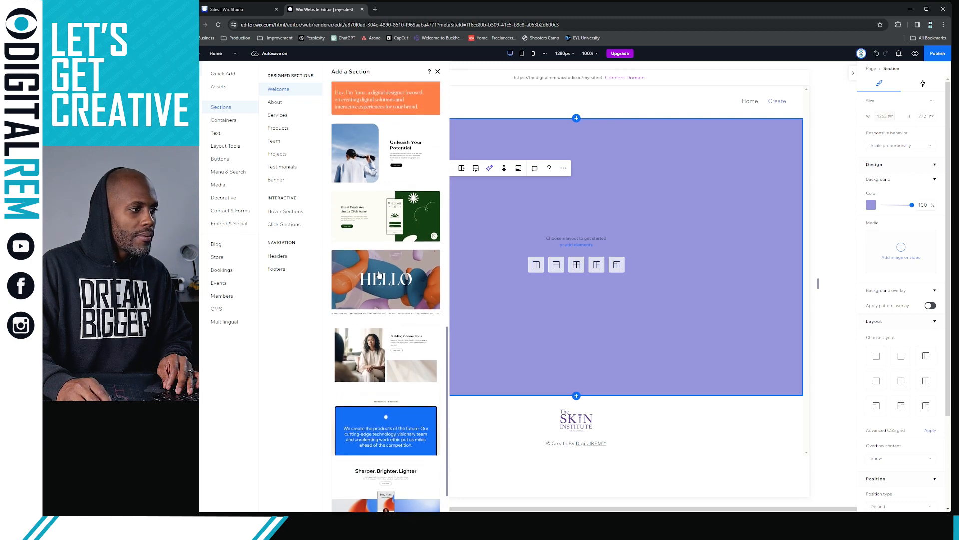
{"action": "scroll", "coordinate": [378, 275], "scroll_direction": "down", "scroll_amount": 1}
{"action": "scroll", "coordinate": [378, 275], "scroll_direction": "up", "scroll_amount": 5}
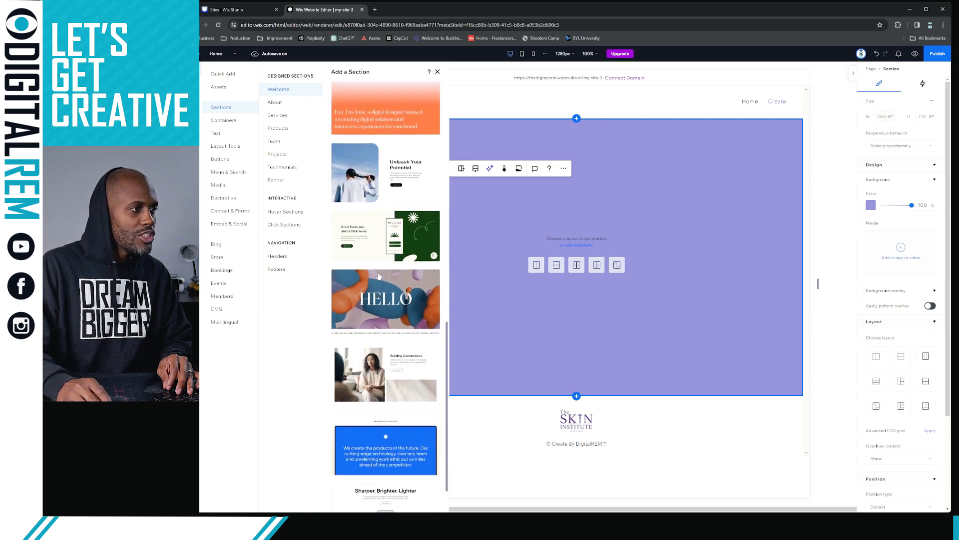
{"action": "scroll", "coordinate": [379, 275], "scroll_direction": "up", "scroll_amount": 5}
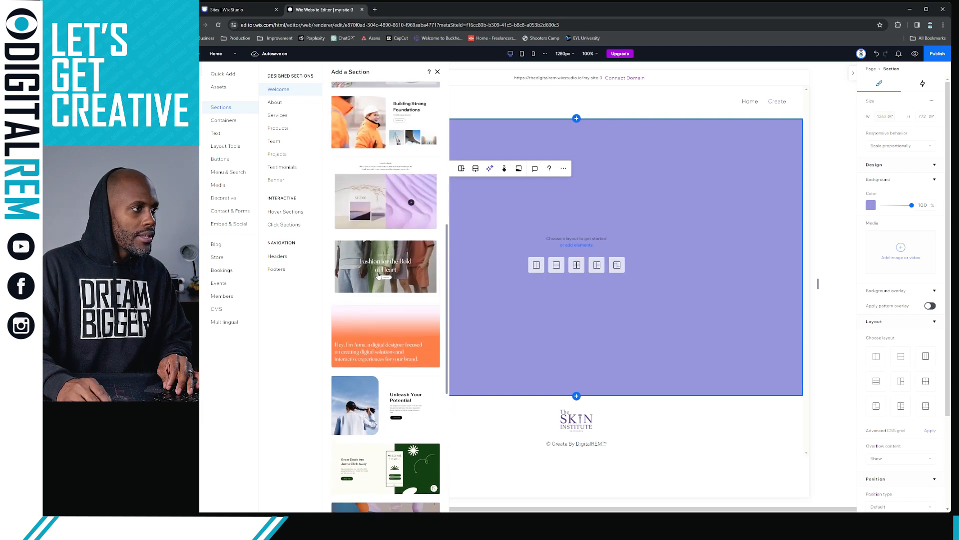
{"action": "scroll", "coordinate": [379, 275], "scroll_direction": "up", "scroll_amount": 5}
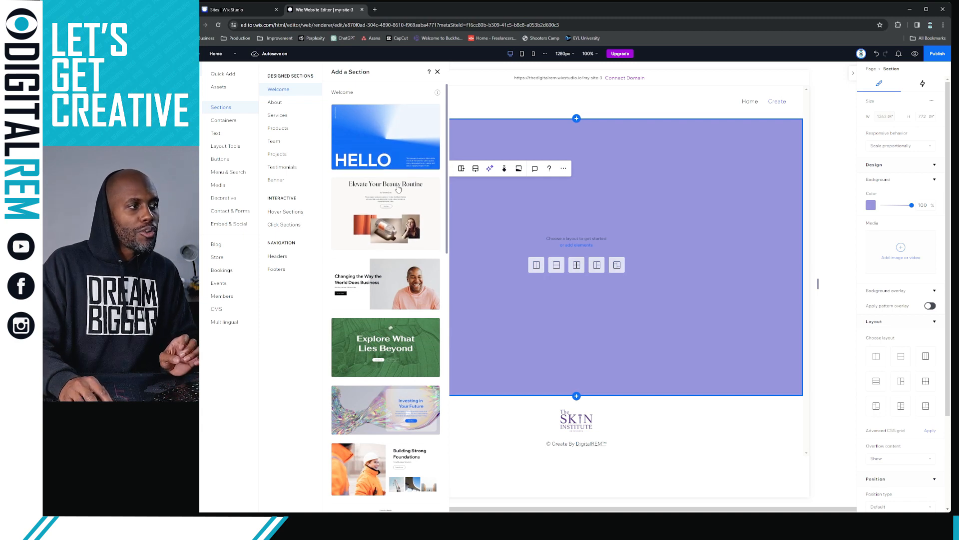
{"action": "scroll", "coordinate": [397, 218], "scroll_direction": "down", "scroll_amount": 5}
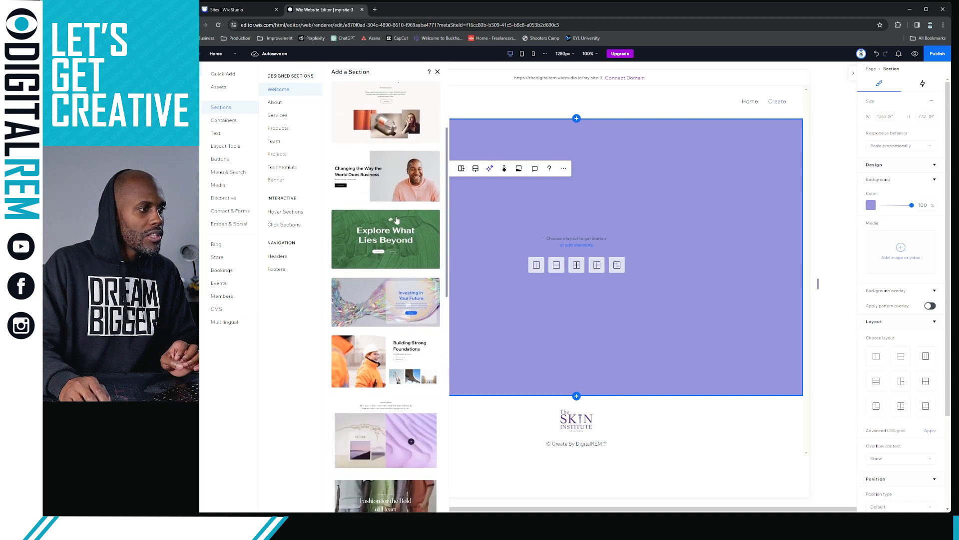
{"action": "scroll", "coordinate": [395, 221], "scroll_direction": "down", "scroll_amount": 1}
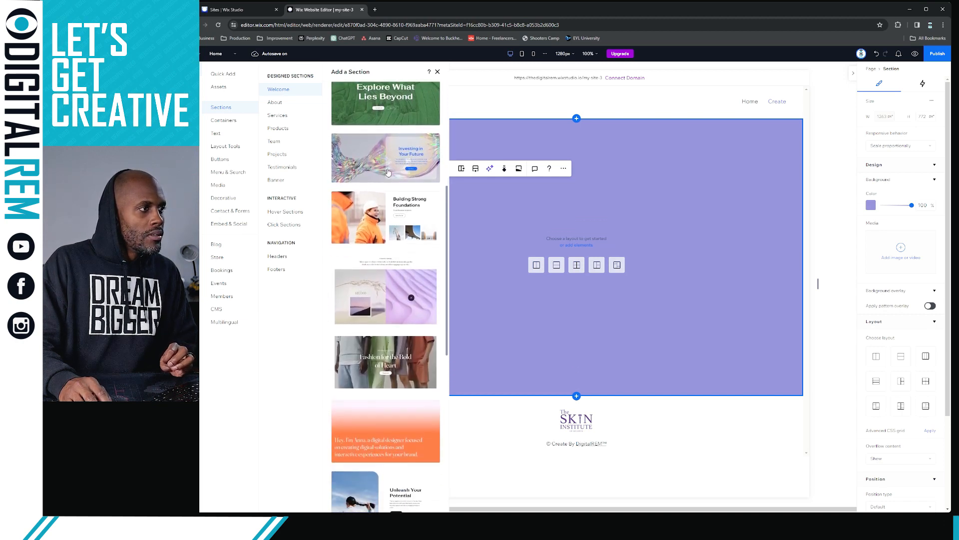
{"action": "scroll", "coordinate": [390, 172], "scroll_direction": "down", "scroll_amount": 5}
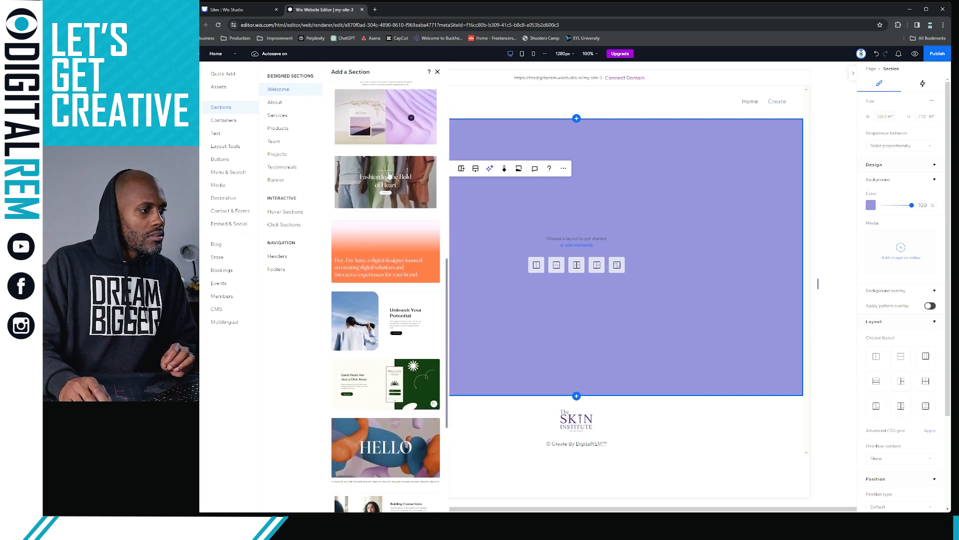
{"action": "scroll", "coordinate": [389, 175], "scroll_direction": "down", "scroll_amount": 4}
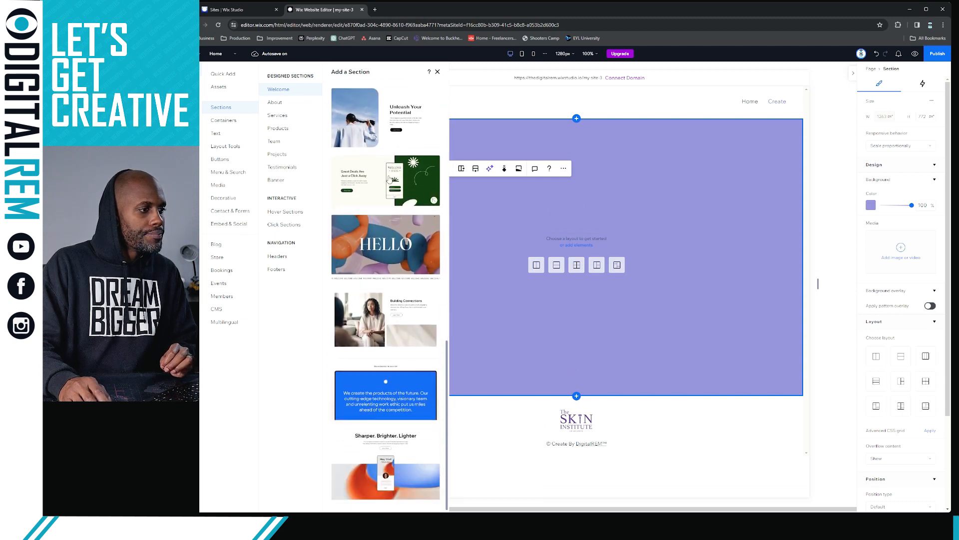
{"action": "left_click", "coordinate": [393, 446]}
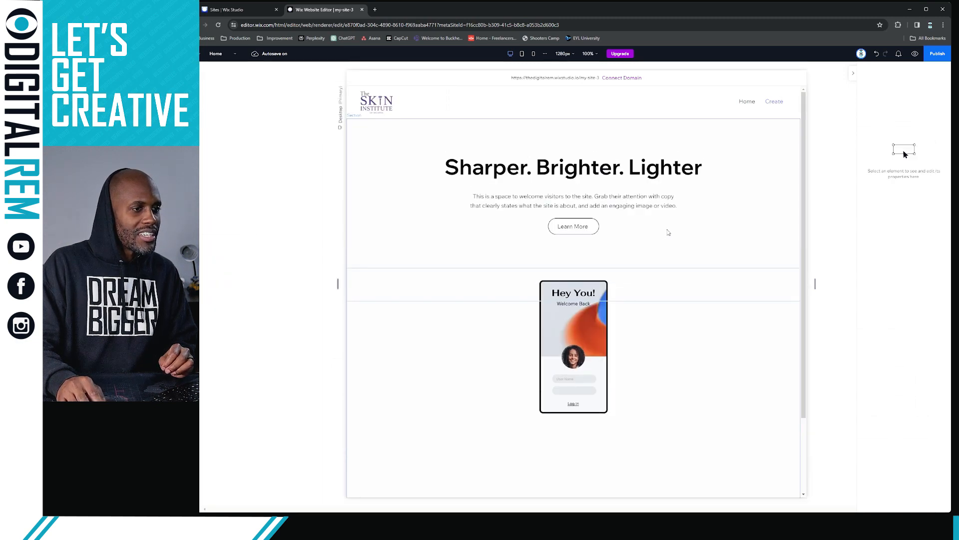
Delete the empty purple section with the Delete key
{"action": "scroll", "coordinate": [694, 252], "scroll_direction": "down", "scroll_amount": 1}
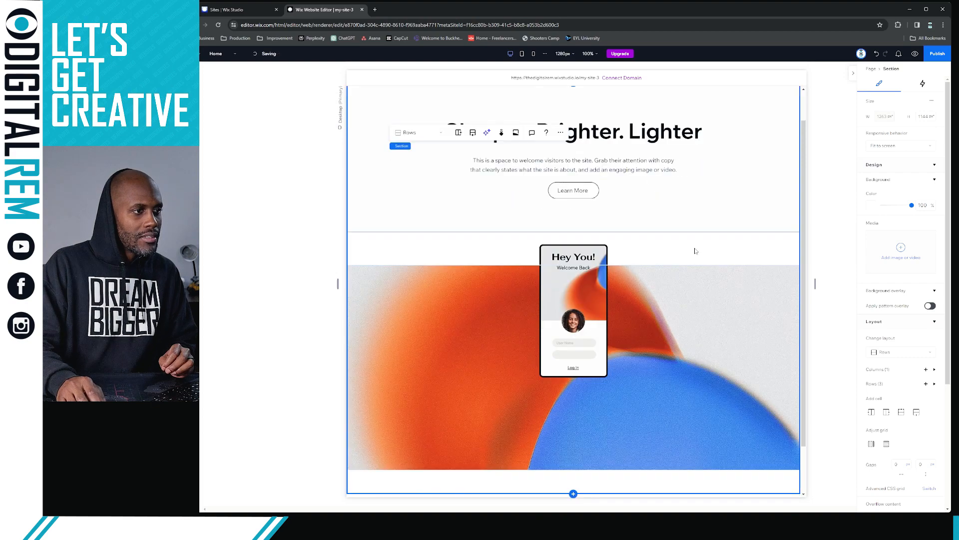
{"action": "scroll", "coordinate": [696, 263], "scroll_direction": "down", "scroll_amount": 2}
{"action": "scroll", "coordinate": [735, 271], "scroll_direction": "up", "scroll_amount": 2}
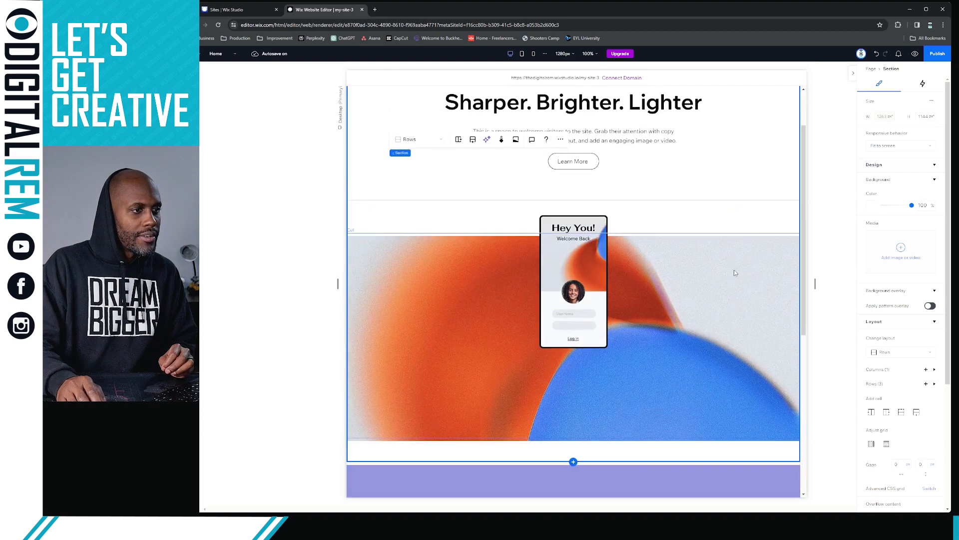
{"action": "scroll", "coordinate": [702, 256], "scroll_direction": "up", "scroll_amount": 1}
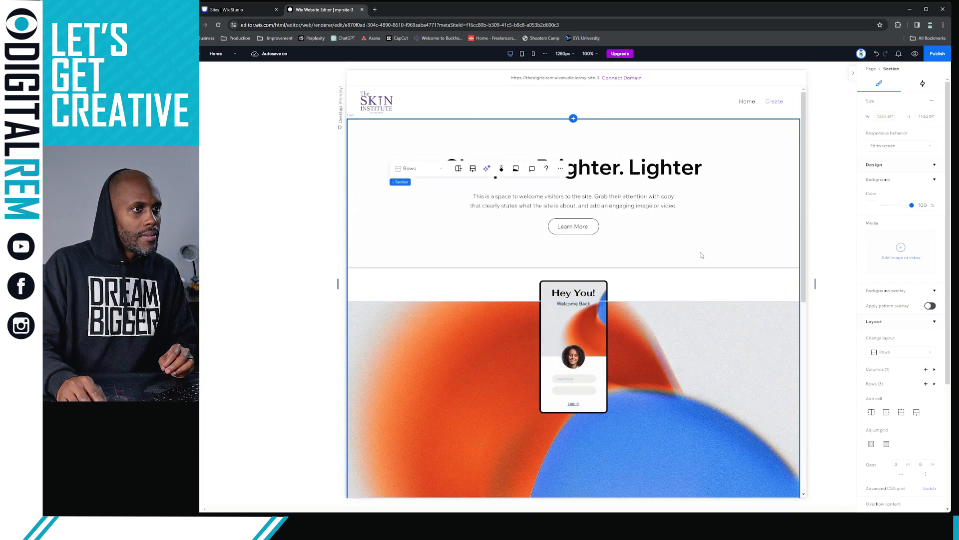
{"action": "scroll", "coordinate": [702, 252], "scroll_direction": "down", "scroll_amount": 15}
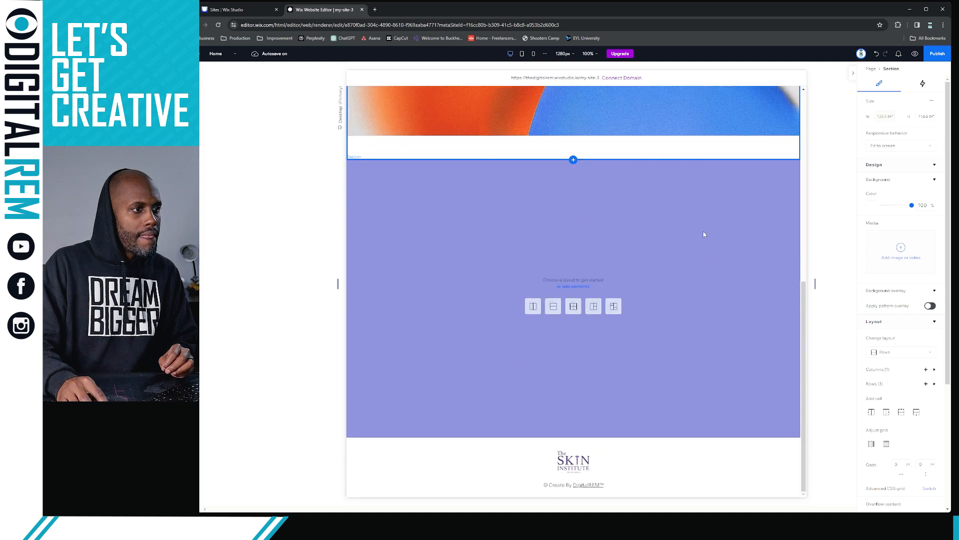
{"action": "left_click", "coordinate": [704, 234]}
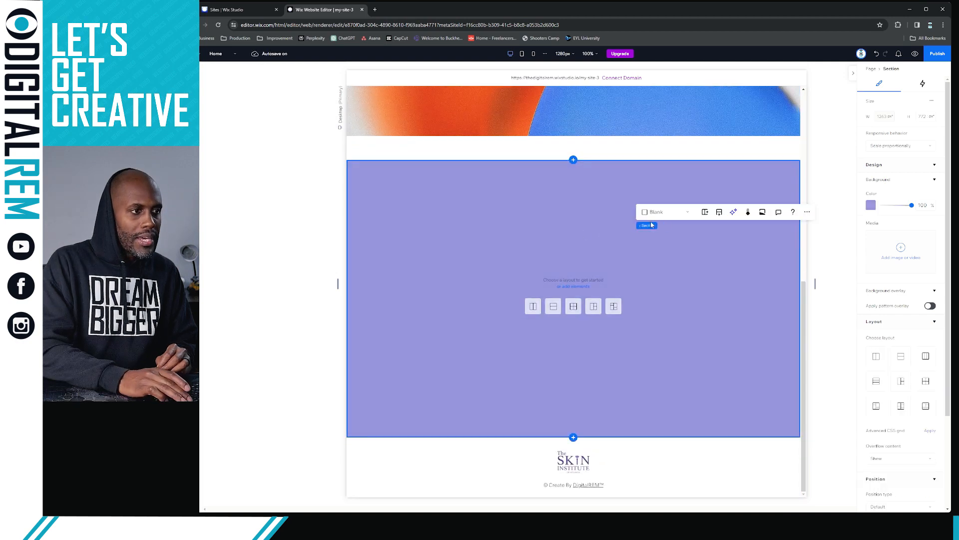
{"action": "key", "text": "Delete"}
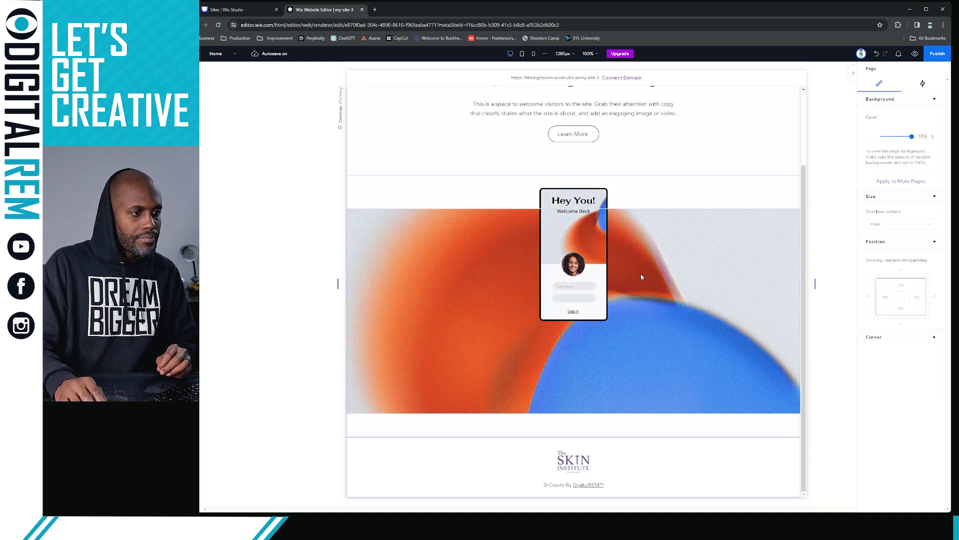
Select the 'Sharper. Brighter. Lighter' hero section
{"action": "scroll", "coordinate": [715, 244], "scroll_direction": "up", "scroll_amount": 2}
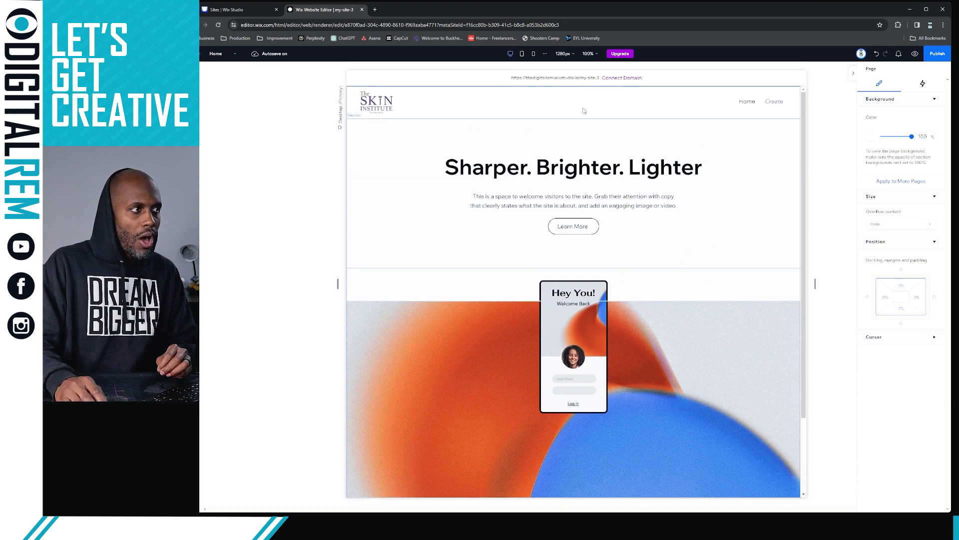
{"action": "scroll", "coordinate": [537, 155], "scroll_direction": "down", "scroll_amount": 2}
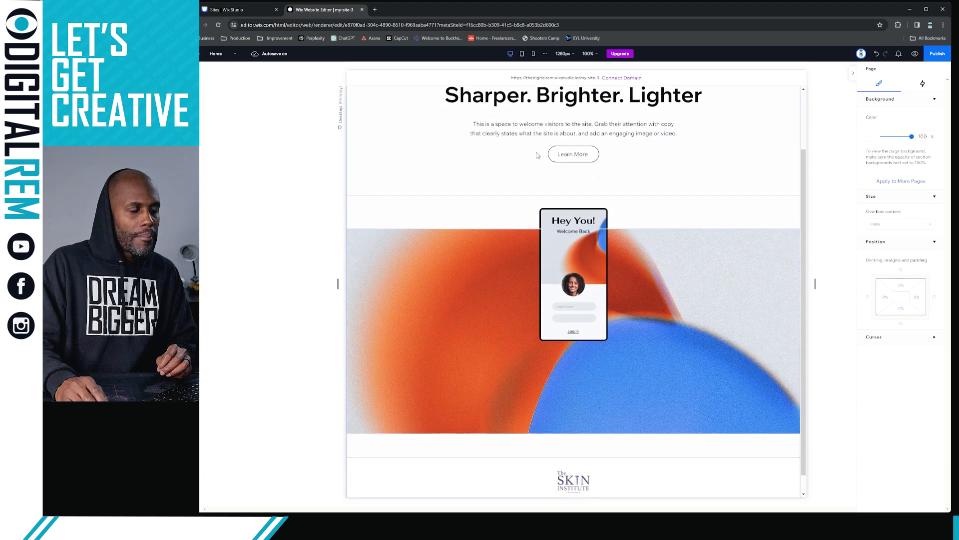
{"action": "scroll", "coordinate": [537, 346], "scroll_direction": "up", "scroll_amount": 2}
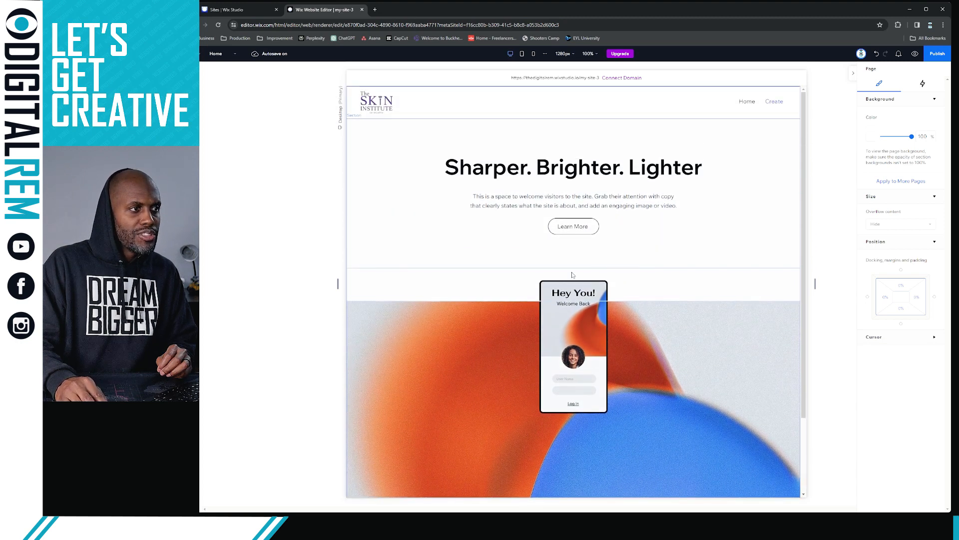
{"action": "left_click", "coordinate": [414, 169]}
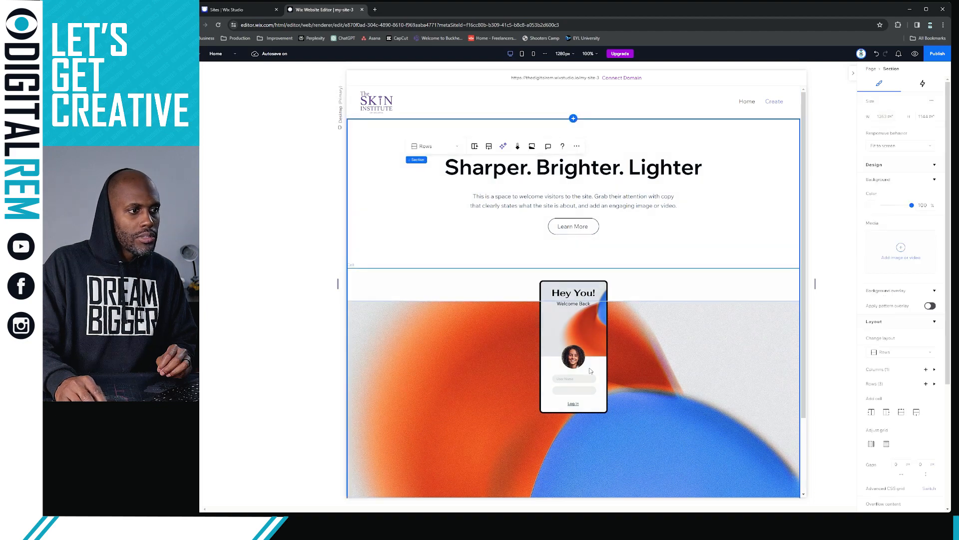
{"action": "scroll", "coordinate": [714, 296], "scroll_direction": "down", "scroll_amount": 1}
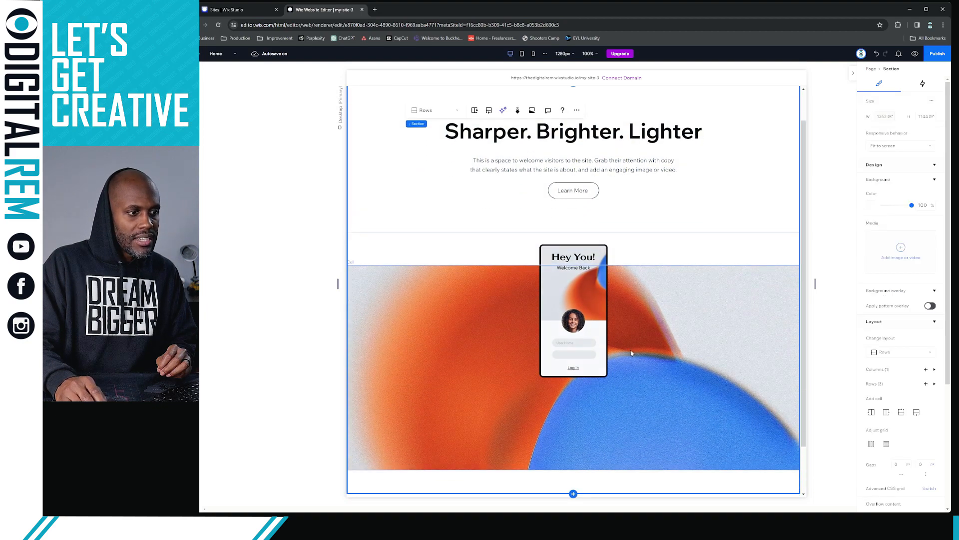
{"action": "scroll", "coordinate": [635, 355], "scroll_direction": "down", "scroll_amount": 1}
{"action": "scroll", "coordinate": [637, 357], "scroll_direction": "up", "scroll_amount": 2}
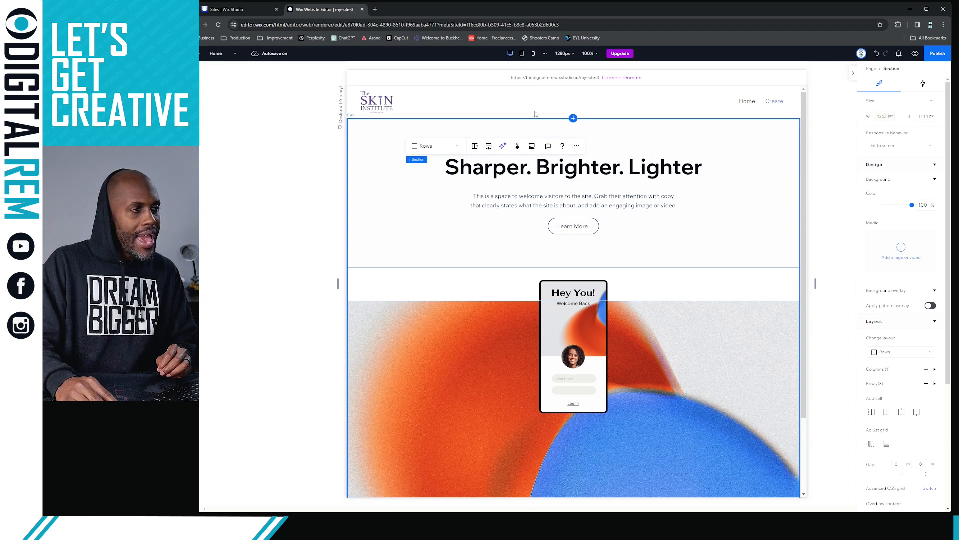
Insert a blank section above the 'Sharper. Brighter. Lighter' hero
{"action": "left_click", "coordinate": [574, 120]}
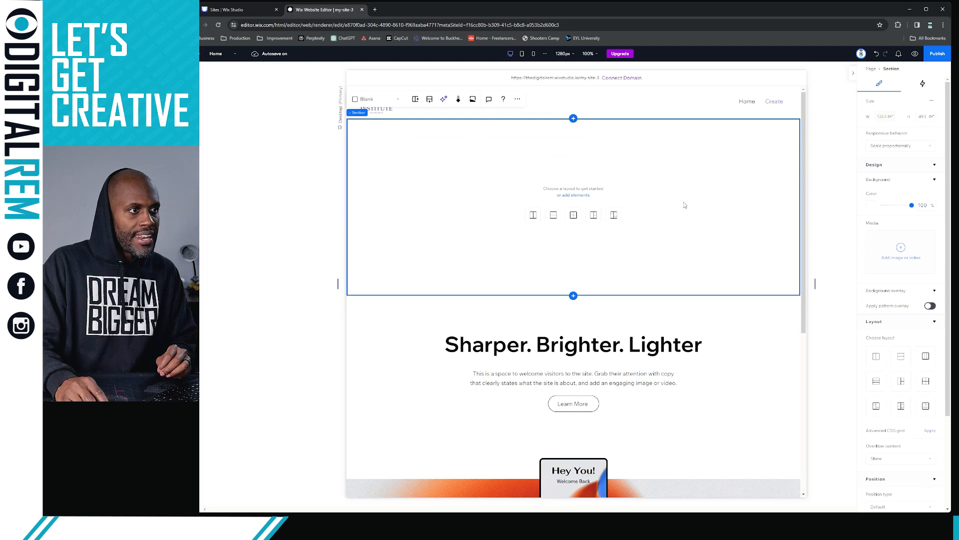
{"action": "scroll", "coordinate": [658, 315], "scroll_direction": "down", "scroll_amount": 5}
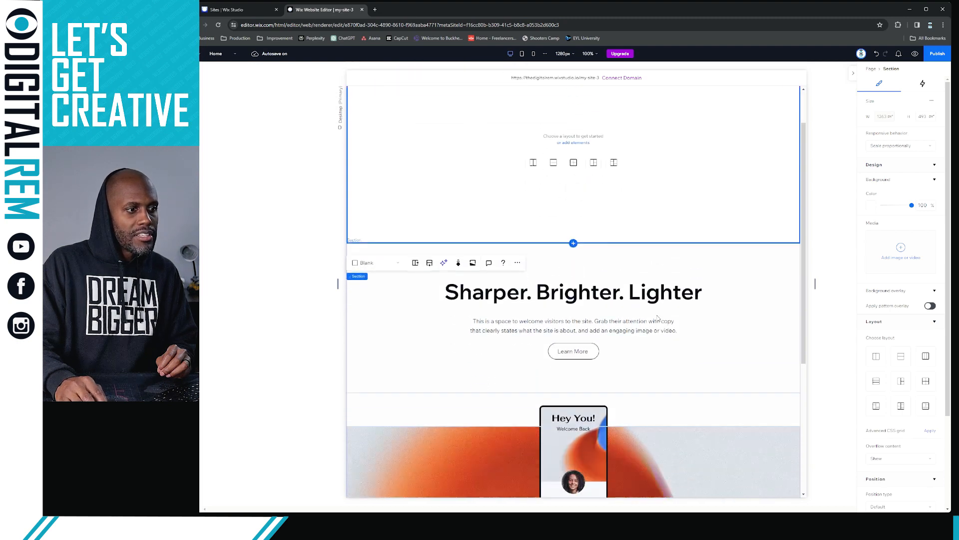
{"action": "scroll", "coordinate": [657, 316], "scroll_direction": "up", "scroll_amount": 4}
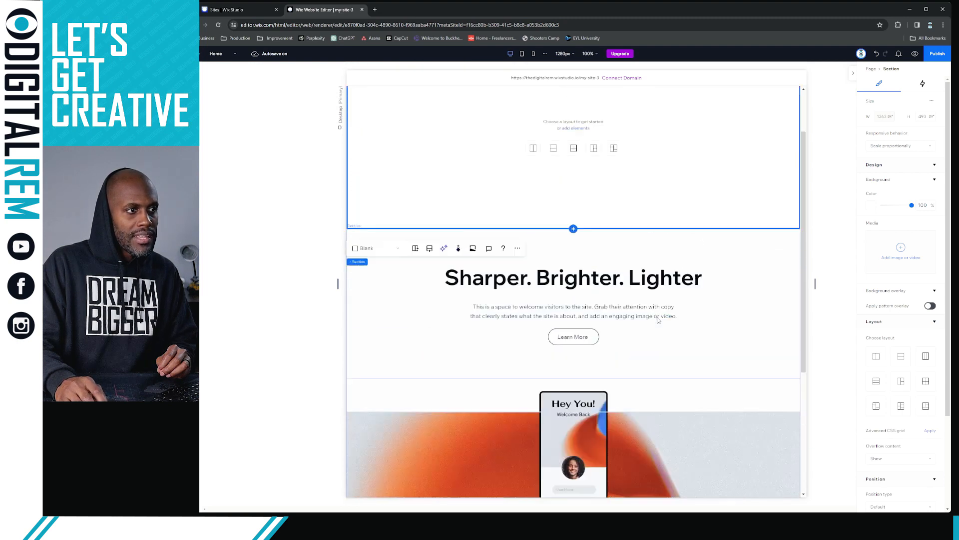
{"action": "scroll", "coordinate": [658, 322], "scroll_direction": "down", "scroll_amount": 2}
{"action": "scroll", "coordinate": [675, 326], "scroll_direction": "down", "scroll_amount": 2}
Add a blank section below the orange-and-blue image section
{"action": "left_click", "coordinate": [692, 322]}
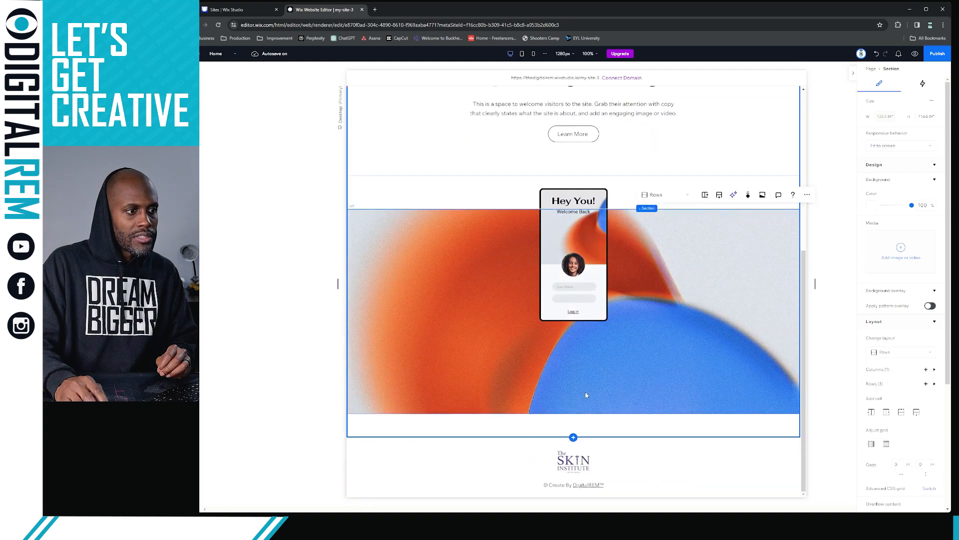
{"action": "left_click", "coordinate": [574, 439]}
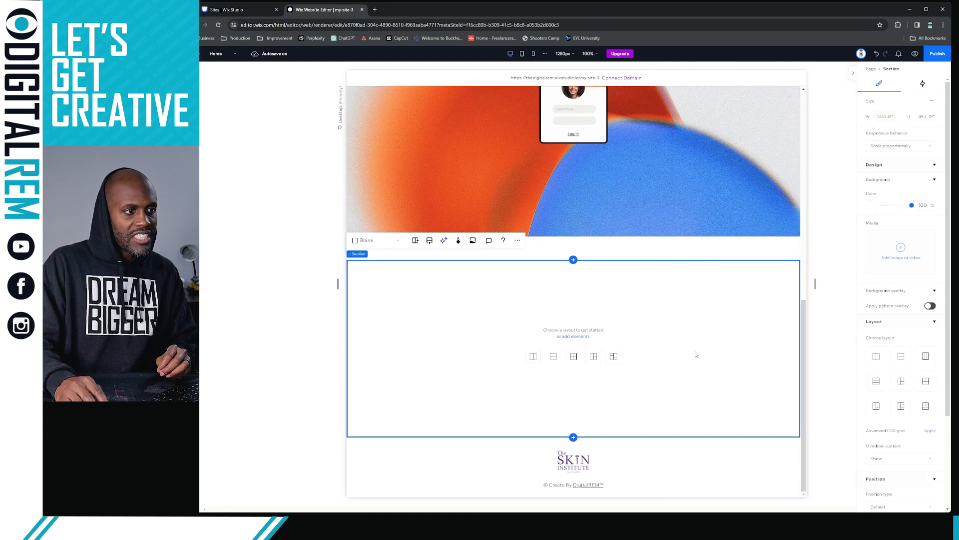
{"action": "scroll", "coordinate": [663, 325], "scroll_direction": "up", "scroll_amount": 8}
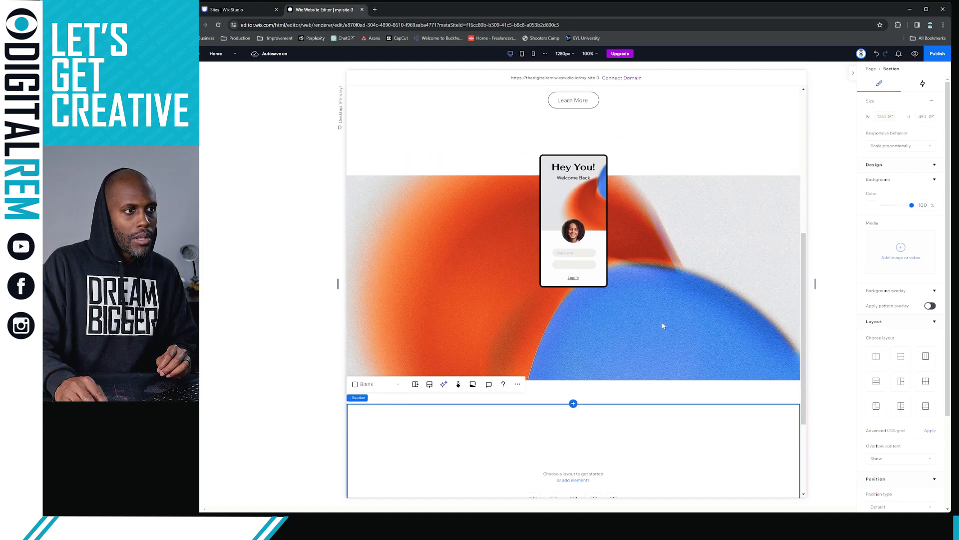
{"action": "scroll", "coordinate": [664, 322], "scroll_direction": "down", "scroll_amount": 3}
{"action": "scroll", "coordinate": [663, 322], "scroll_direction": "down", "scroll_amount": 7}
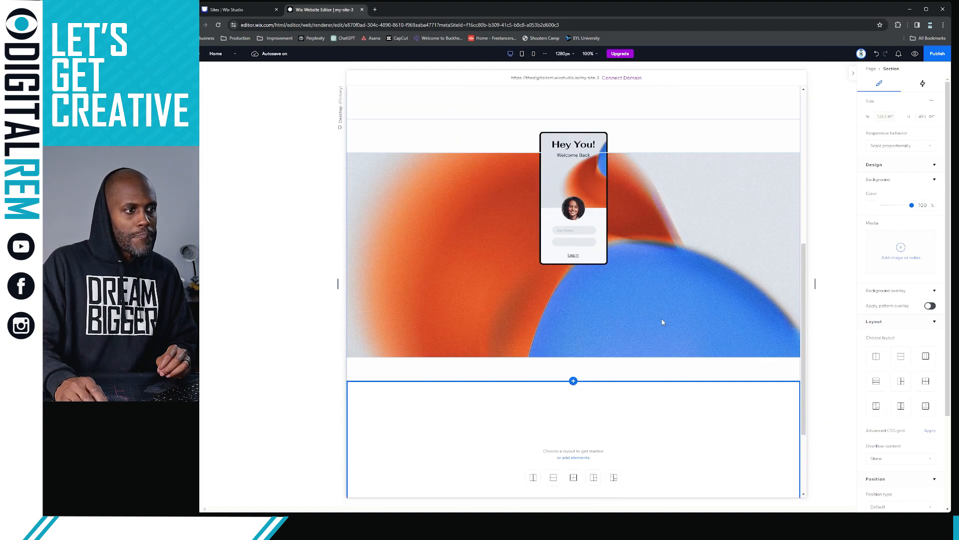
{"action": "scroll", "coordinate": [654, 317], "scroll_direction": "up", "scroll_amount": 9}
{"action": "scroll", "coordinate": [653, 314], "scroll_direction": "down", "scroll_amount": 2}
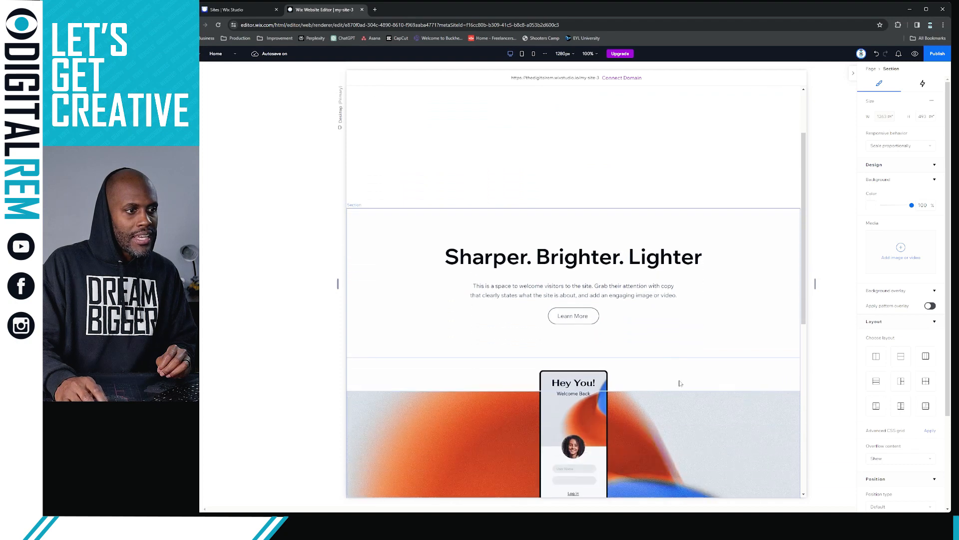
Select the cell holding the hero text
{"action": "left_click", "coordinate": [578, 316]}
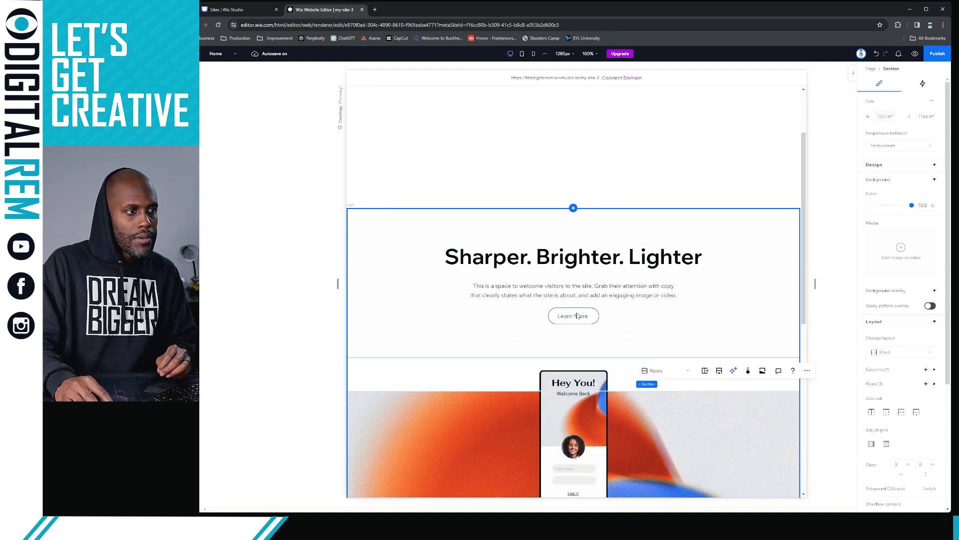
{"action": "left_click", "coordinate": [577, 316]}
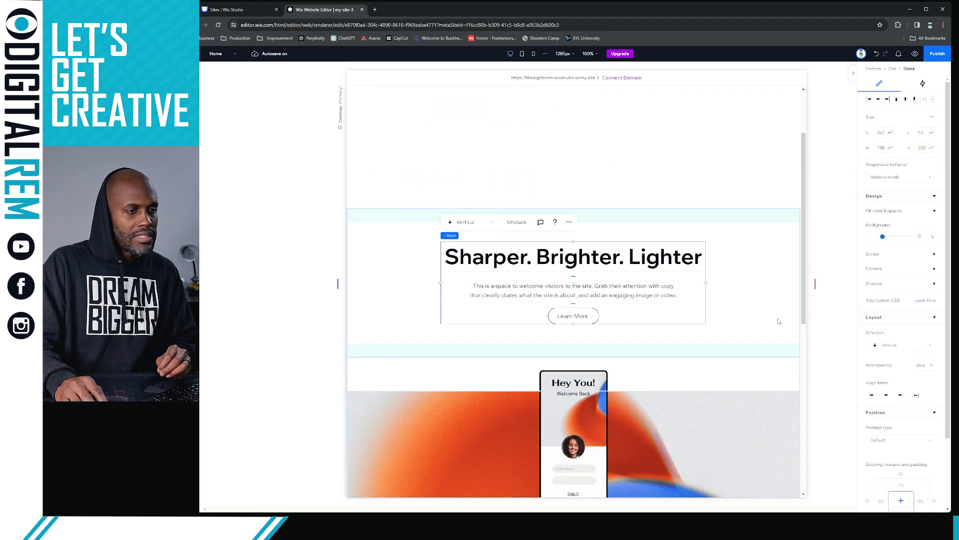
{"action": "scroll", "coordinate": [711, 382], "scroll_direction": "down", "scroll_amount": 2}
{"action": "left_click", "coordinate": [658, 281]}
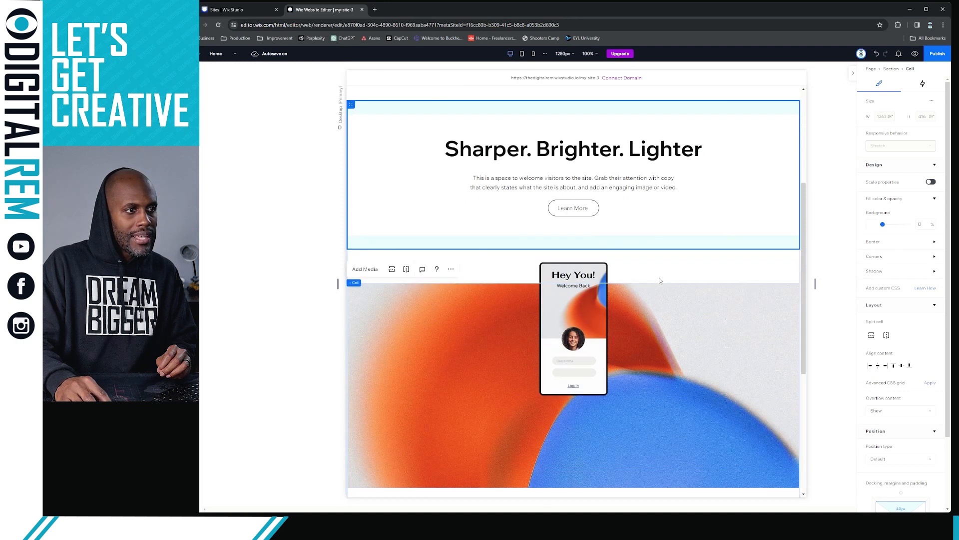
{"action": "left_click", "coordinate": [659, 277]}
{"action": "left_click", "coordinate": [668, 314]}
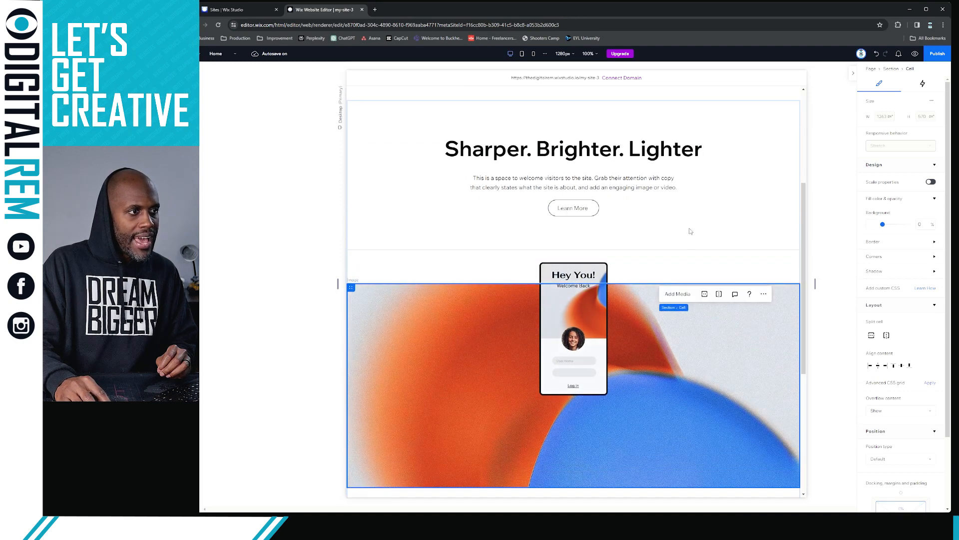
{"action": "left_click", "coordinate": [695, 223]}
{"action": "scroll", "coordinate": [399, 215], "scroll_direction": "up", "scroll_amount": 3}
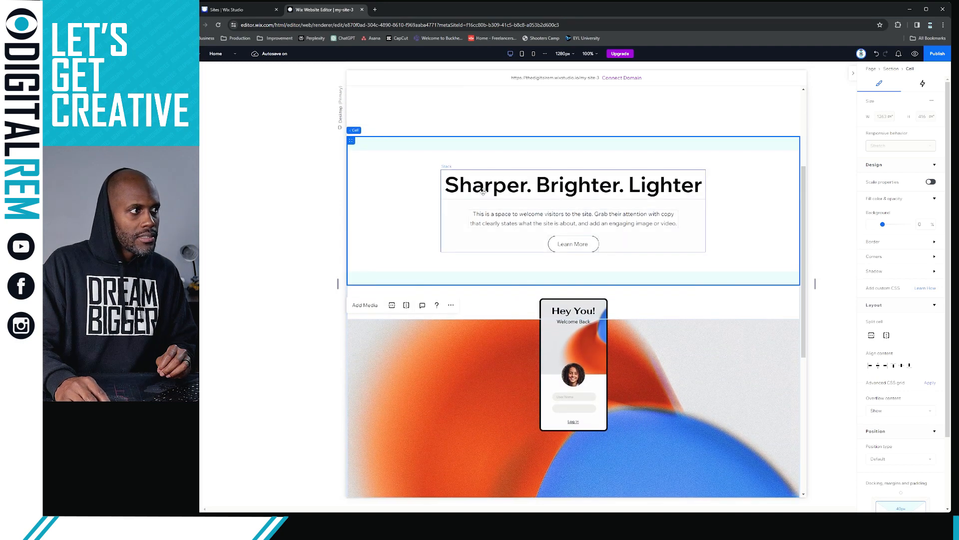
{"action": "scroll", "coordinate": [391, 212], "scroll_direction": "down", "scroll_amount": 3}
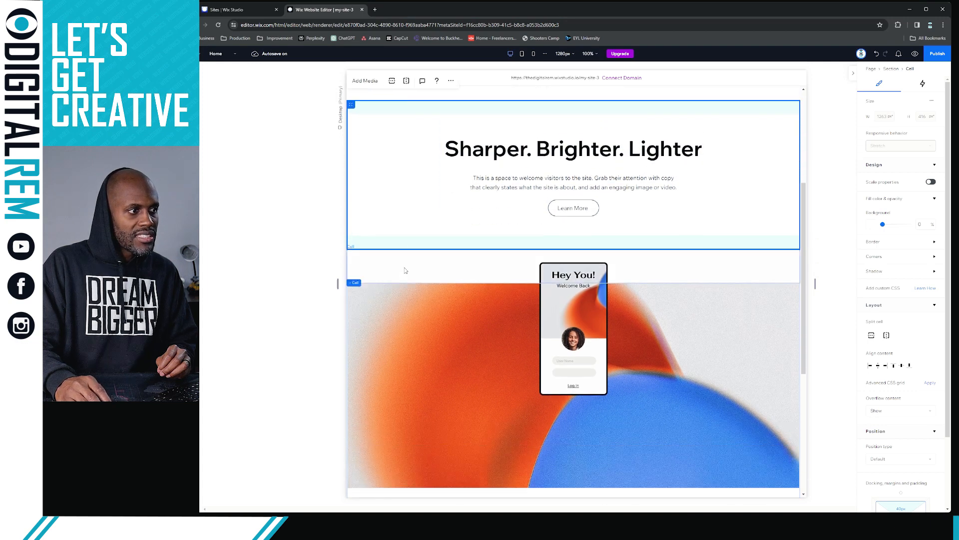
{"action": "left_click", "coordinate": [406, 270]}
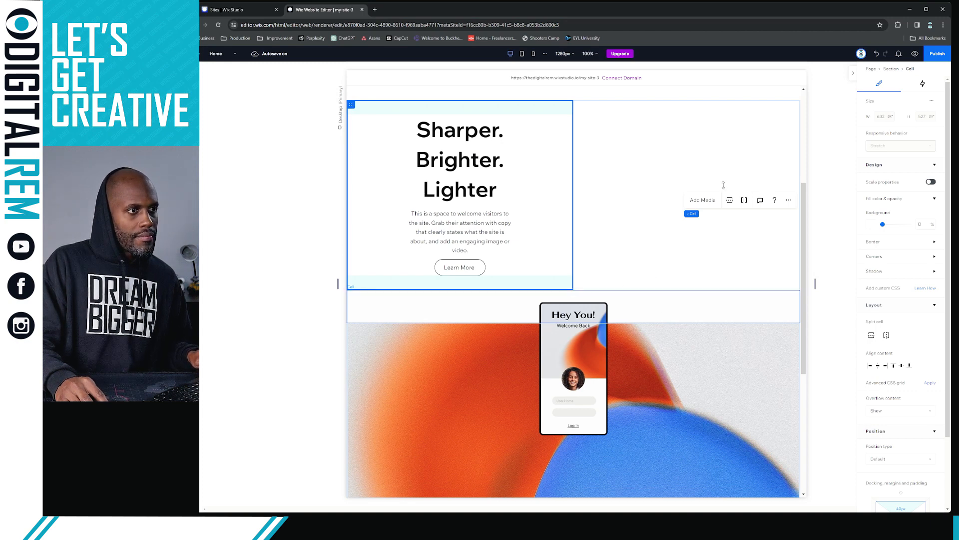
{"action": "scroll", "coordinate": [610, 195], "scroll_direction": "down", "scroll_amount": 1}
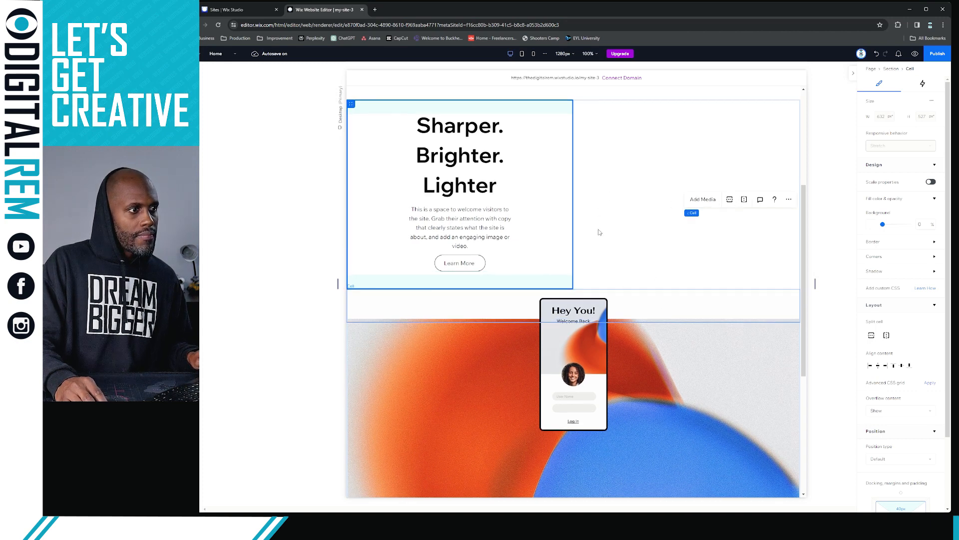
{"action": "left_click", "coordinate": [876, 55]}
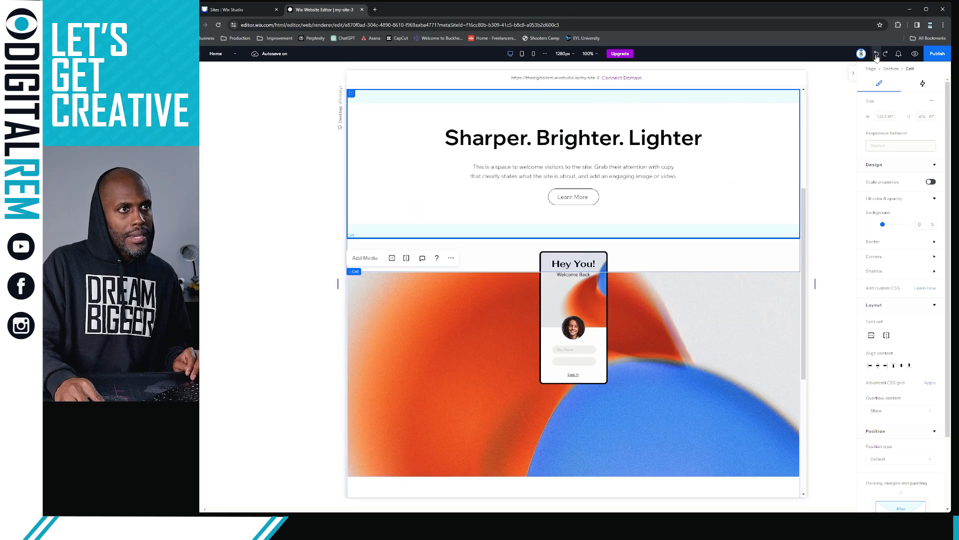
{"action": "left_click", "coordinate": [876, 55]}
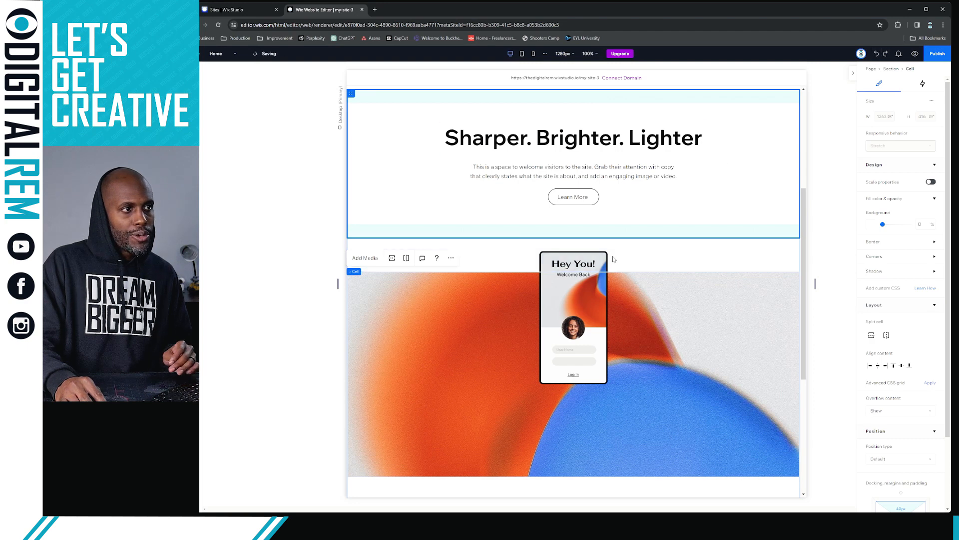
{"action": "scroll", "coordinate": [699, 279], "scroll_direction": "down", "scroll_amount": 6}
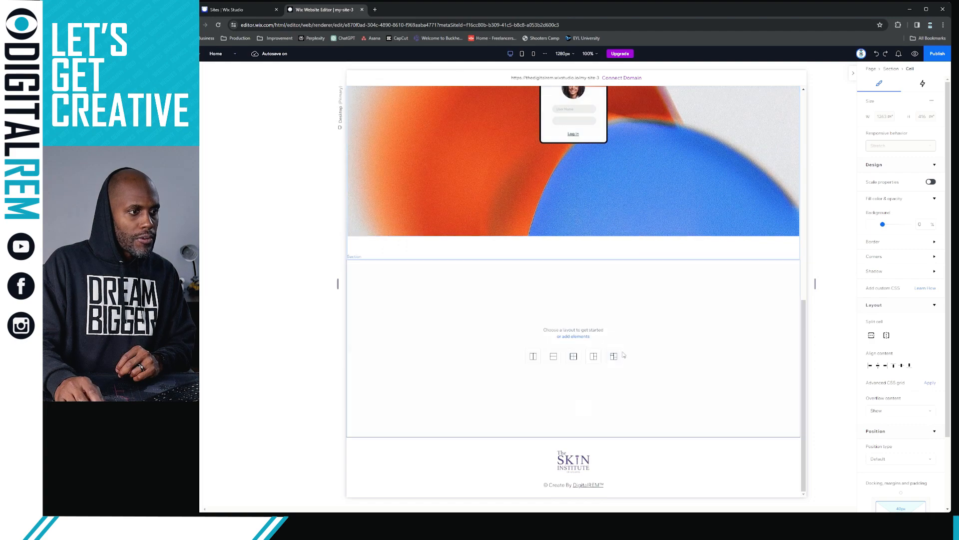
Select the blank section between the header and hero to show its Section settings
{"action": "left_click", "coordinate": [677, 368]}
{"action": "scroll", "coordinate": [676, 369], "scroll_direction": "up", "scroll_amount": 6}
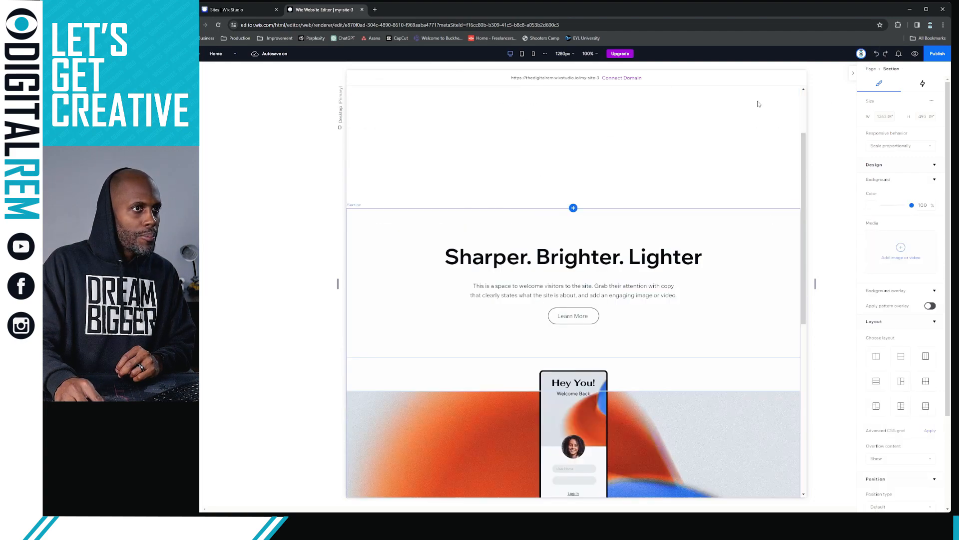
{"action": "scroll", "coordinate": [492, 226], "scroll_direction": "up", "scroll_amount": 2}
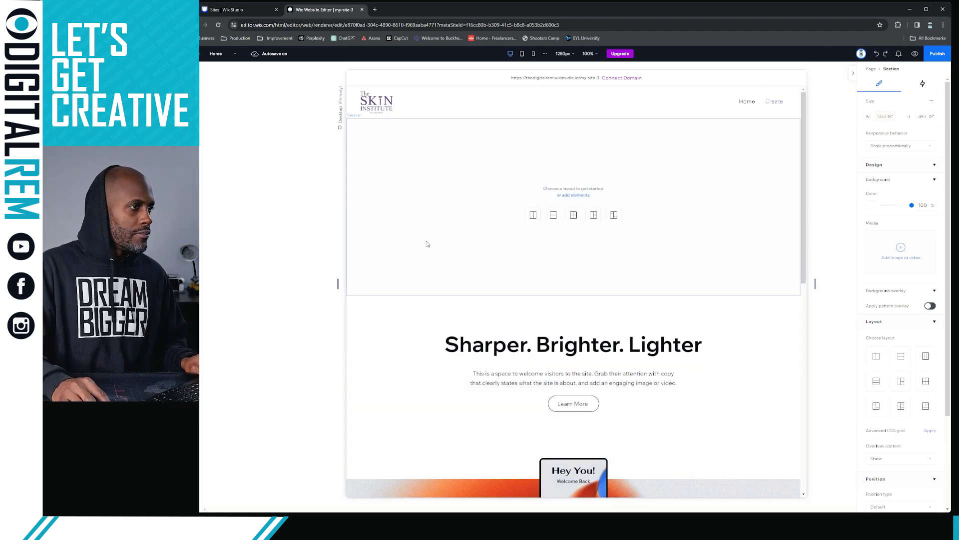
{"action": "scroll", "coordinate": [494, 283], "scroll_direction": "down", "scroll_amount": 3}
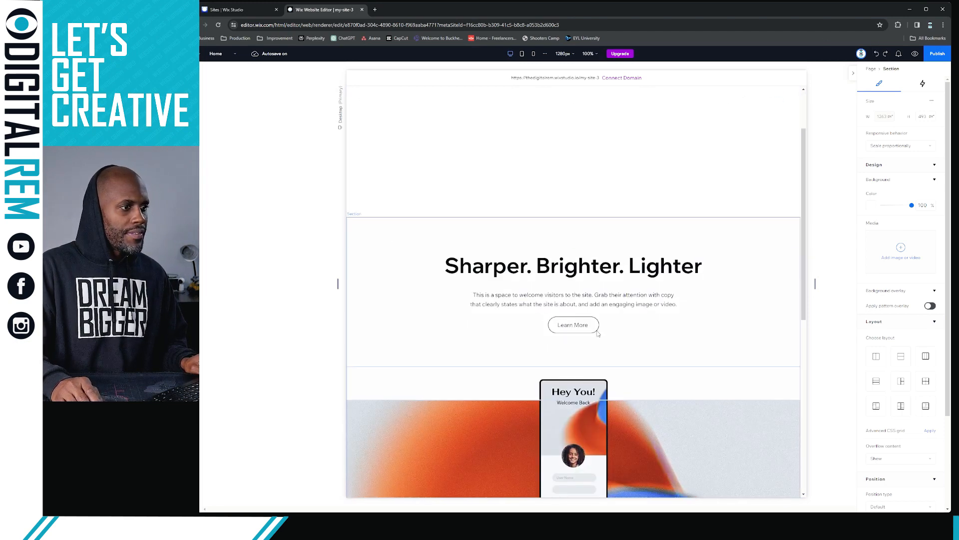
{"action": "scroll", "coordinate": [599, 332], "scroll_direction": "up", "scroll_amount": 3}
{"action": "scroll", "coordinate": [609, 338], "scroll_direction": "down", "scroll_amount": 1}
{"action": "scroll", "coordinate": [612, 324], "scroll_direction": "down", "scroll_amount": 2}
{"action": "scroll", "coordinate": [625, 305], "scroll_direction": "up", "scroll_amount": 1}
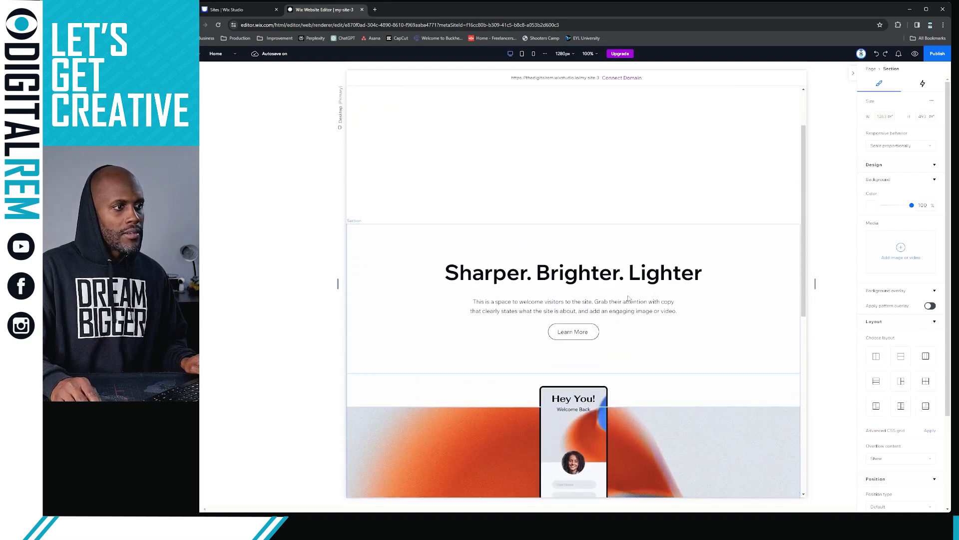
{"action": "scroll", "coordinate": [652, 289], "scroll_direction": "down", "scroll_amount": 1}
{"action": "scroll", "coordinate": [595, 281], "scroll_direction": "up", "scroll_amount": 3}
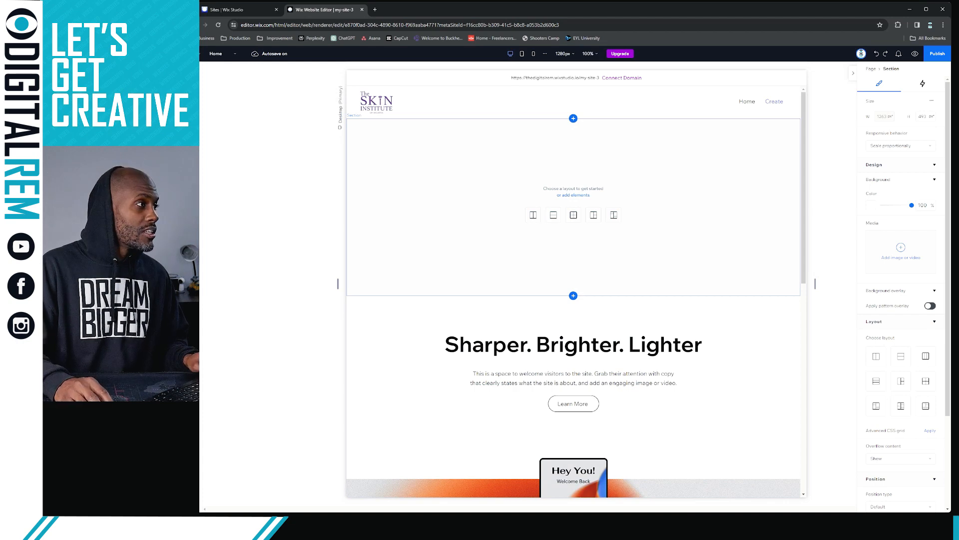
{"action": "left_click", "coordinate": [195, 75]}
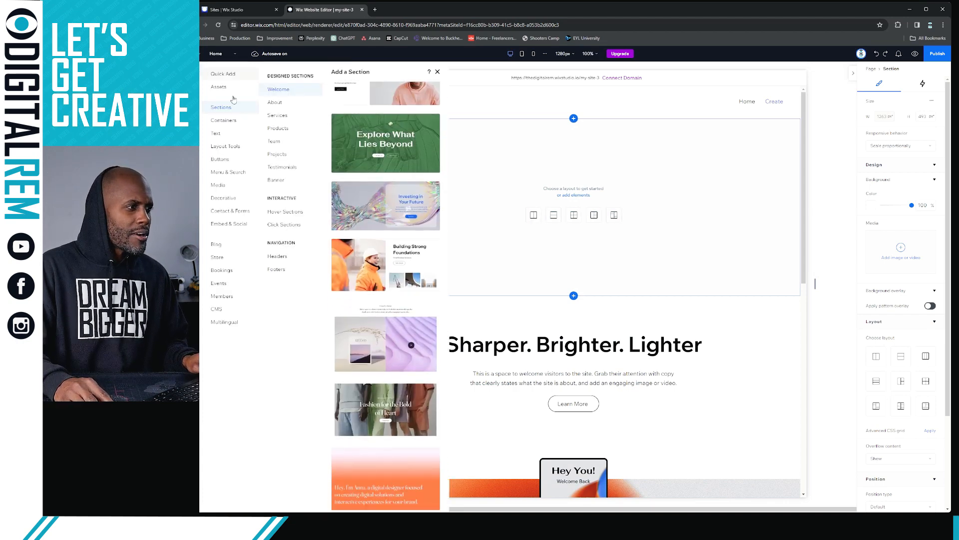
{"action": "scroll", "coordinate": [385, 160], "scroll_direction": "up", "scroll_amount": 5}
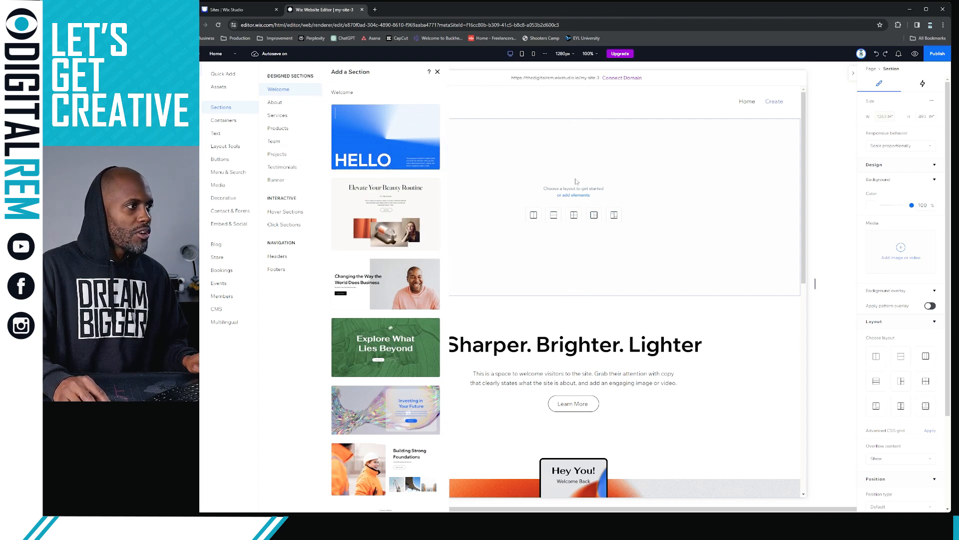
{"action": "left_click", "coordinate": [712, 173]}
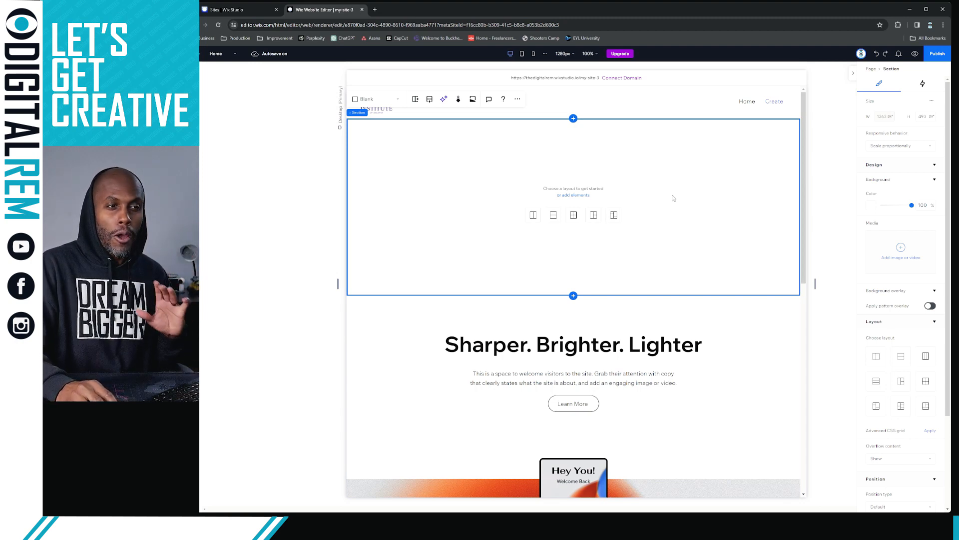
Browse background media sources: site files, Shutterstock, Unsplash and free Wix stock images
{"action": "left_click", "coordinate": [901, 250]}
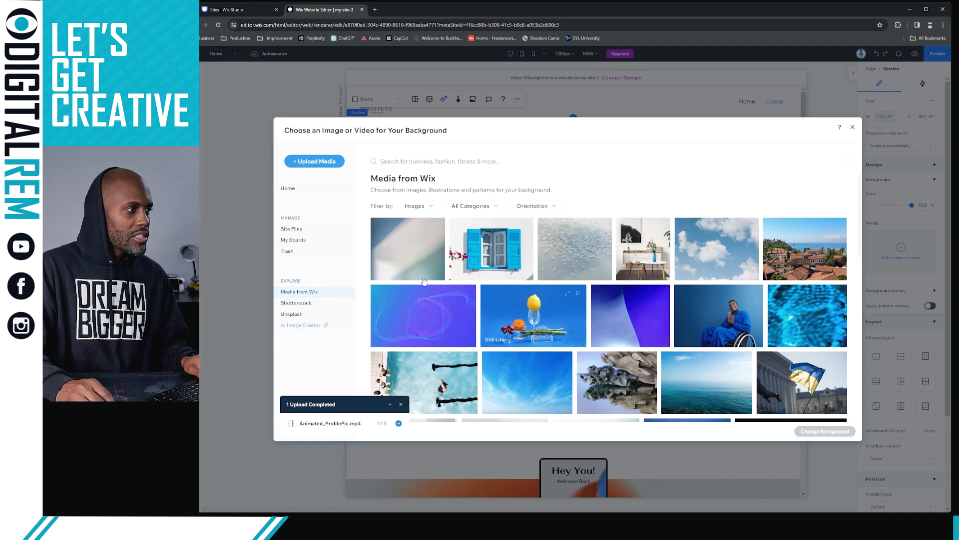
{"action": "left_click", "coordinate": [319, 231]}
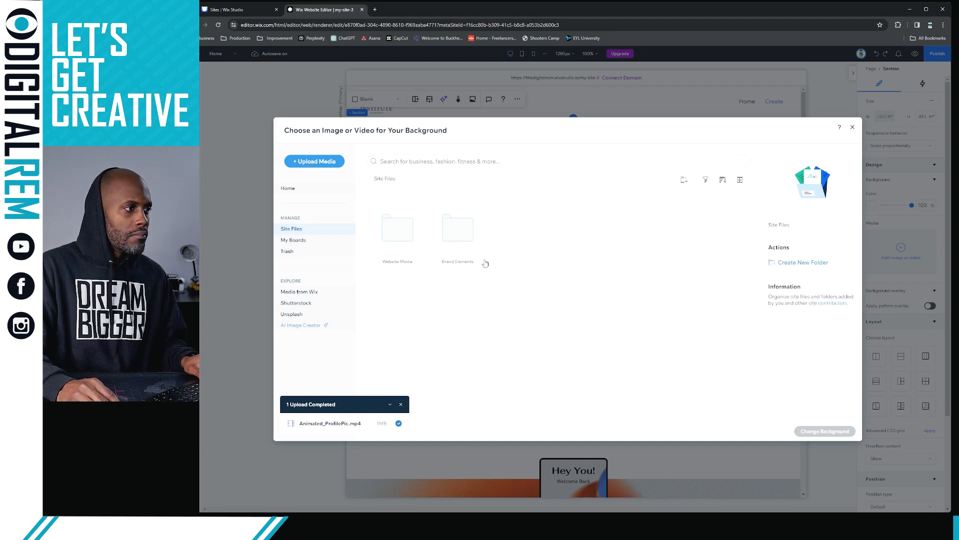
{"action": "left_click", "coordinate": [324, 293]}
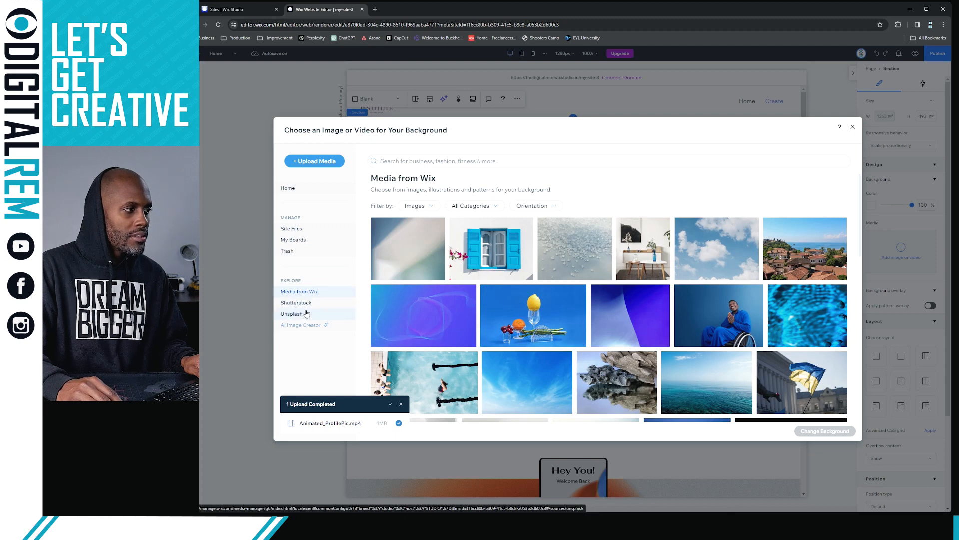
{"action": "left_click", "coordinate": [308, 304]}
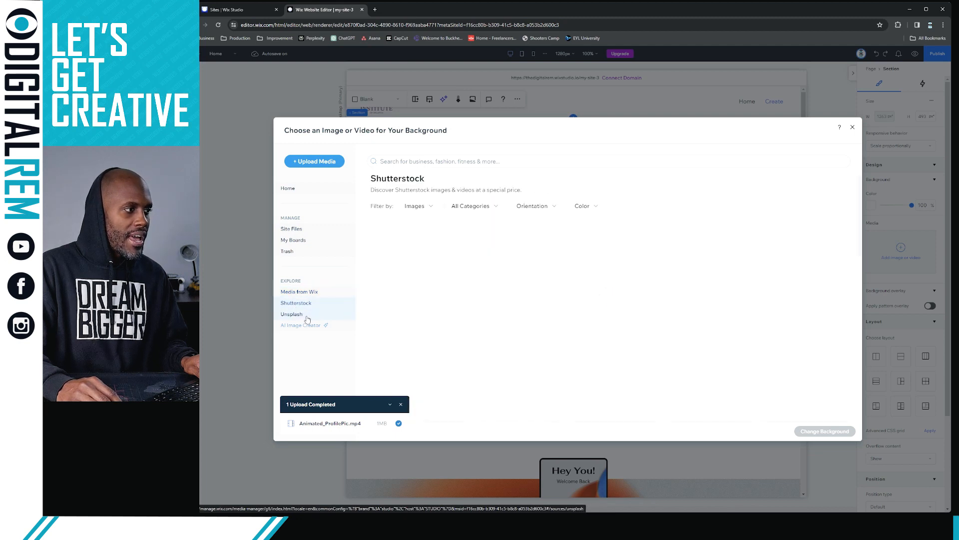
{"action": "left_click", "coordinate": [307, 314]}
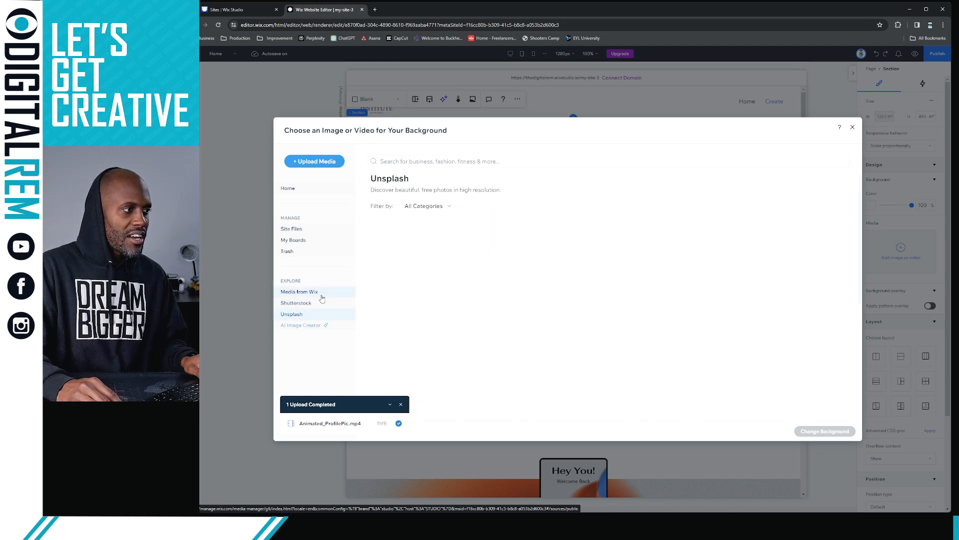
{"action": "left_click", "coordinate": [323, 294]}
{"action": "scroll", "coordinate": [580, 285], "scroll_direction": "down", "scroll_amount": 7}
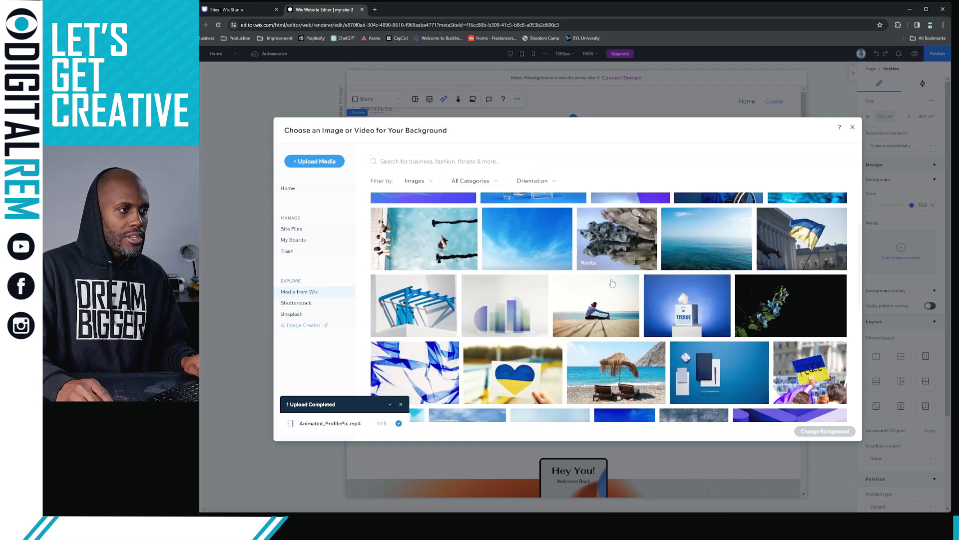
{"action": "scroll", "coordinate": [614, 283], "scroll_direction": "up", "scroll_amount": 2}
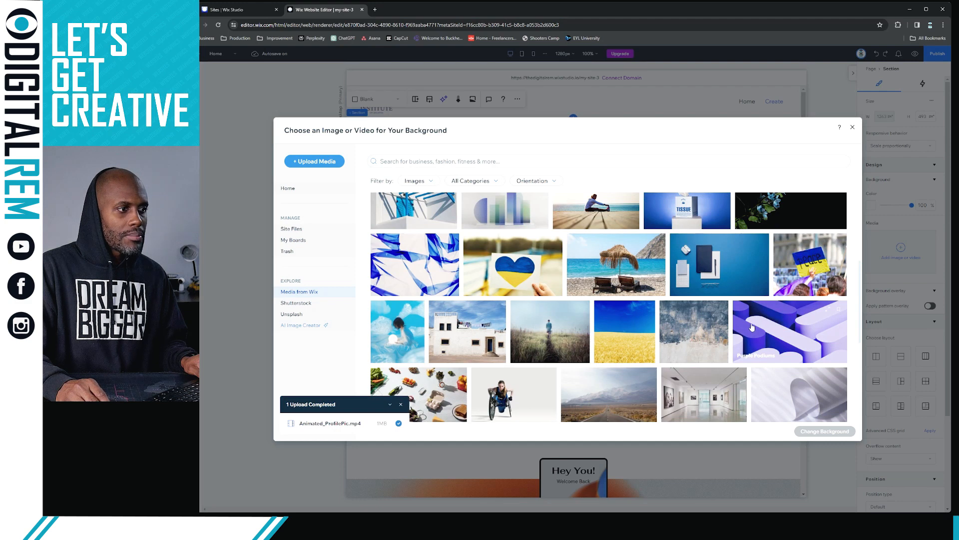
{"action": "scroll", "coordinate": [532, 195], "scroll_direction": "up", "scroll_amount": 1}
Search 'cosmotology' and set the clinic treatment-room photo as the section background
{"action": "left_click", "coordinate": [513, 166]}
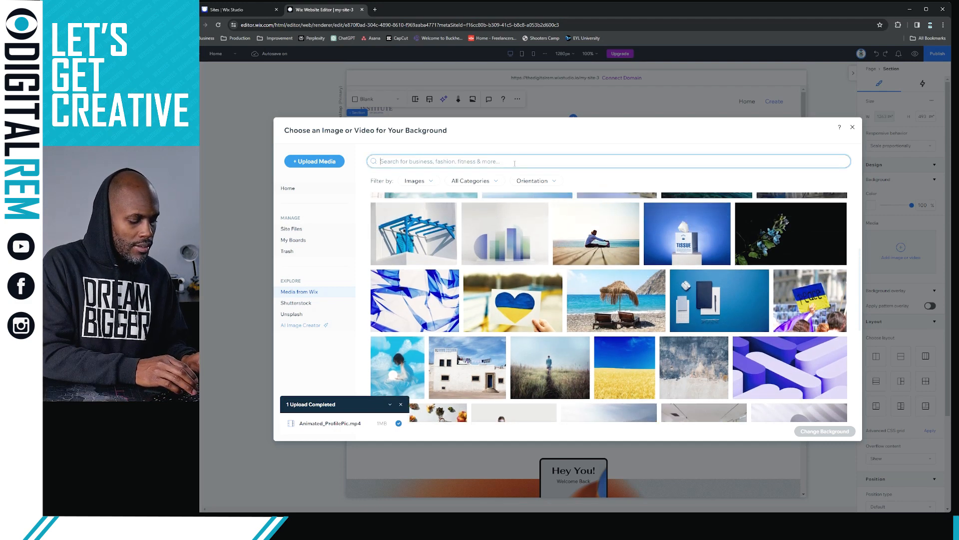
{"action": "type", "text": "cos"}
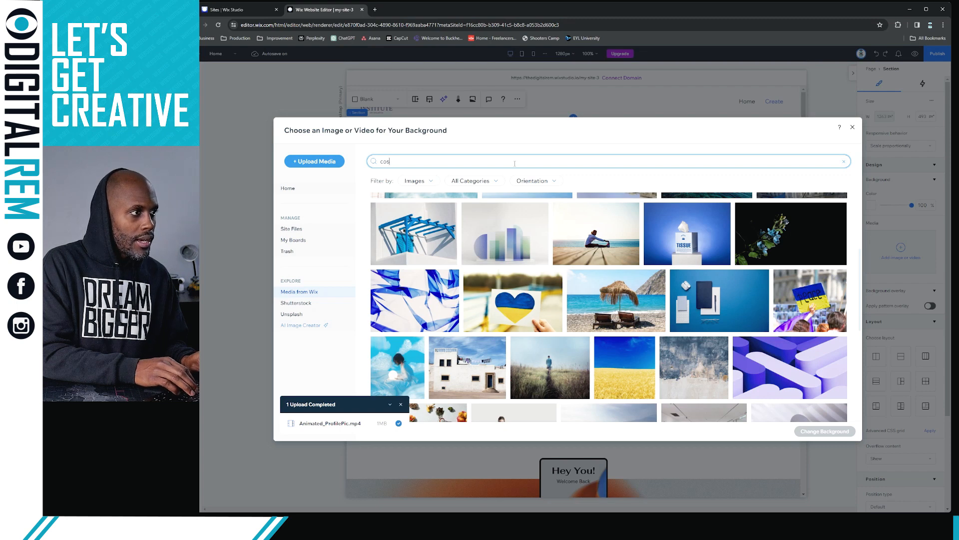
{"action": "type", "text": "motol"}
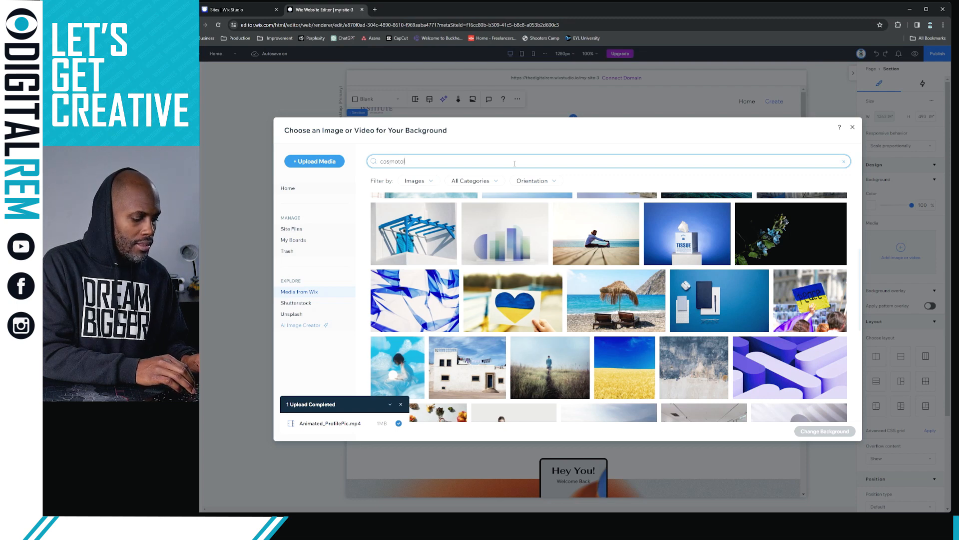
{"action": "type", "text": "ogy"}
{"action": "key", "text": "Return"}
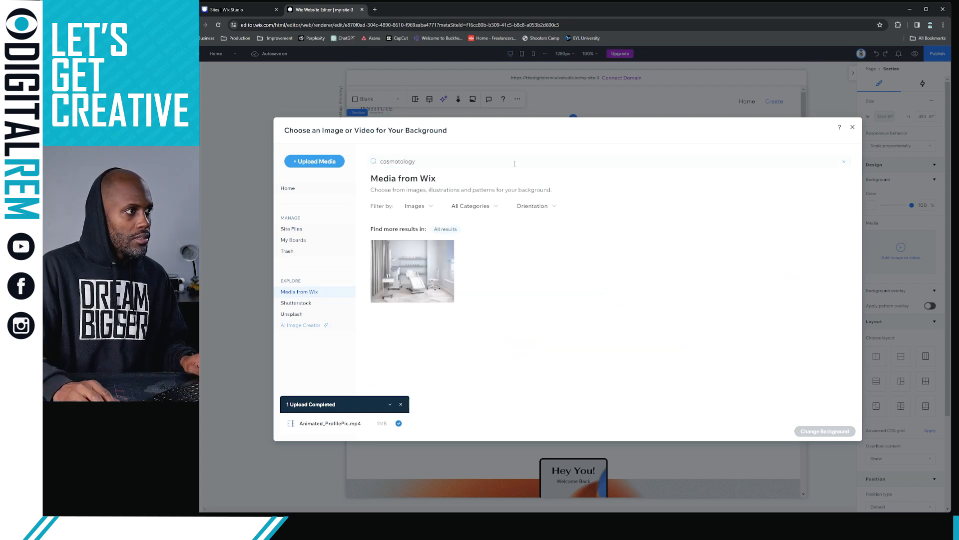
{"action": "left_click", "coordinate": [417, 267]}
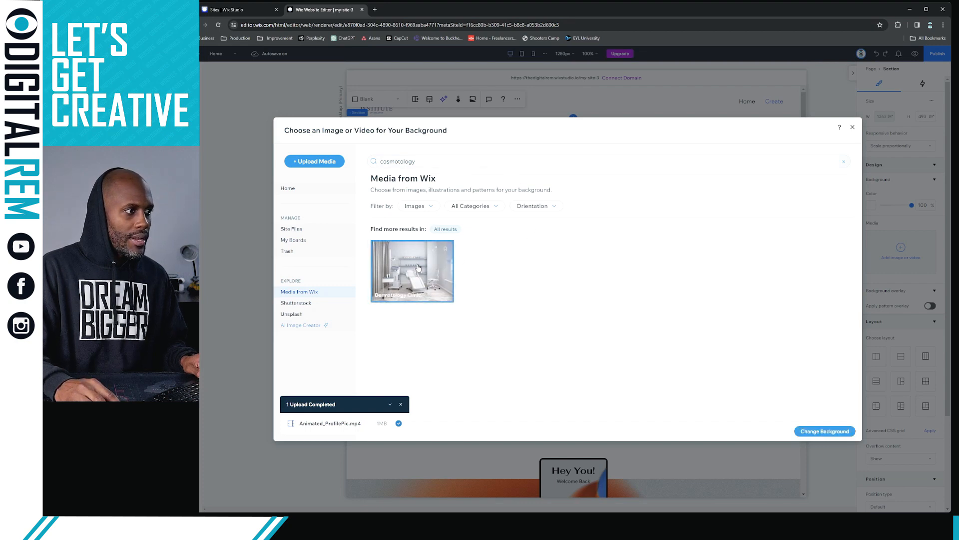
{"action": "left_click", "coordinate": [821, 432]}
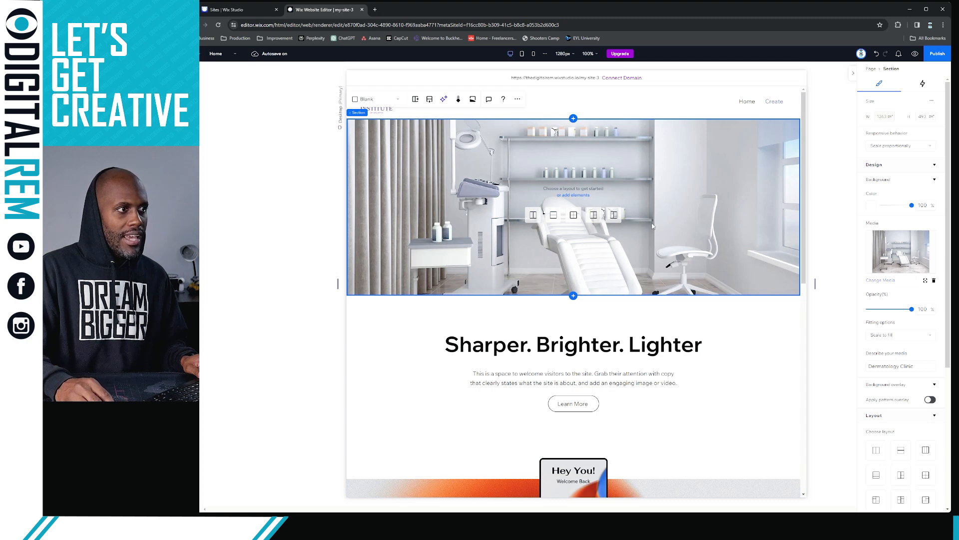
Drag the clinic-photo section's bottom edge up until it is 400 px tall
{"action": "scroll", "coordinate": [672, 248], "scroll_direction": "down", "scroll_amount": 1}
{"action": "scroll", "coordinate": [672, 249], "scroll_direction": "up", "scroll_amount": 1}
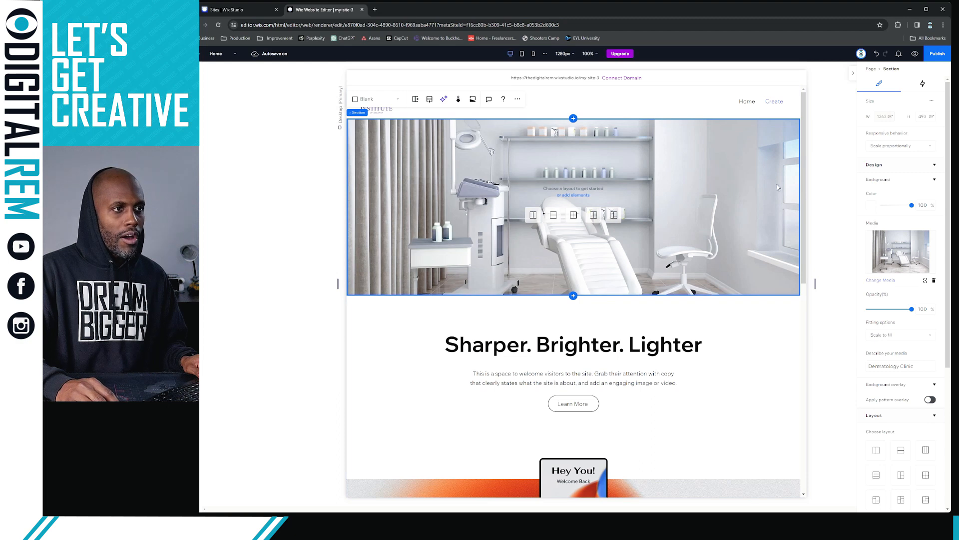
{"action": "left_click", "coordinate": [712, 256]}
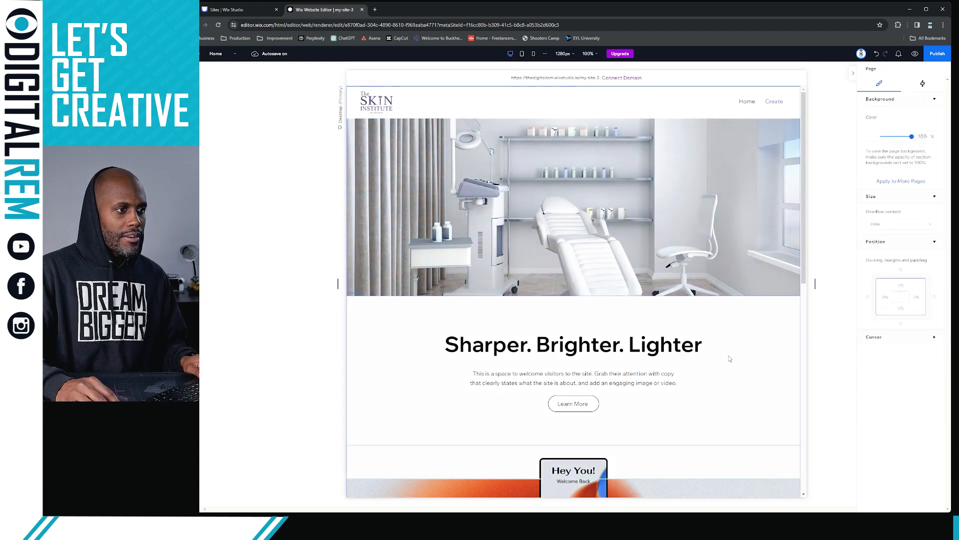
{"action": "left_click", "coordinate": [701, 294]}
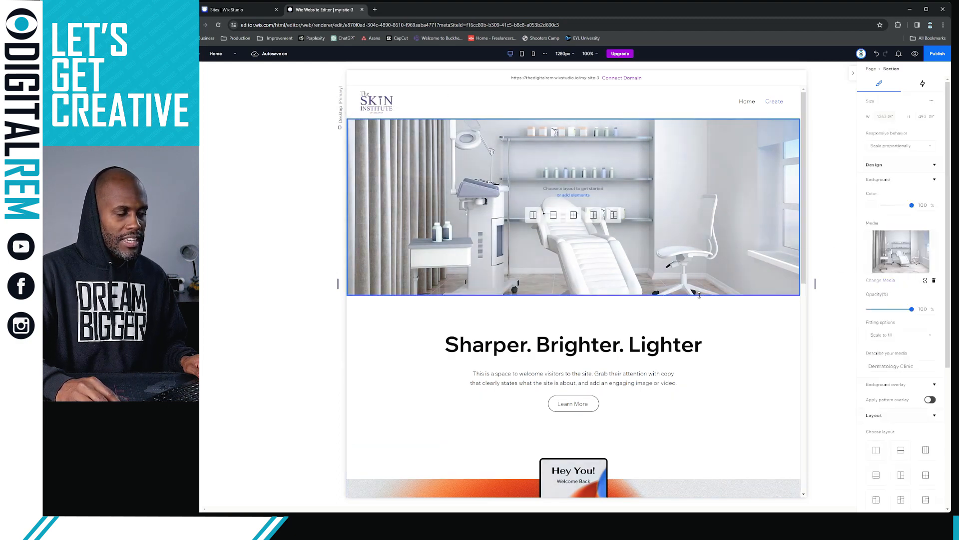
{"action": "left_click_drag", "start_coordinate": [700, 286], "coordinate": [709, 272]}
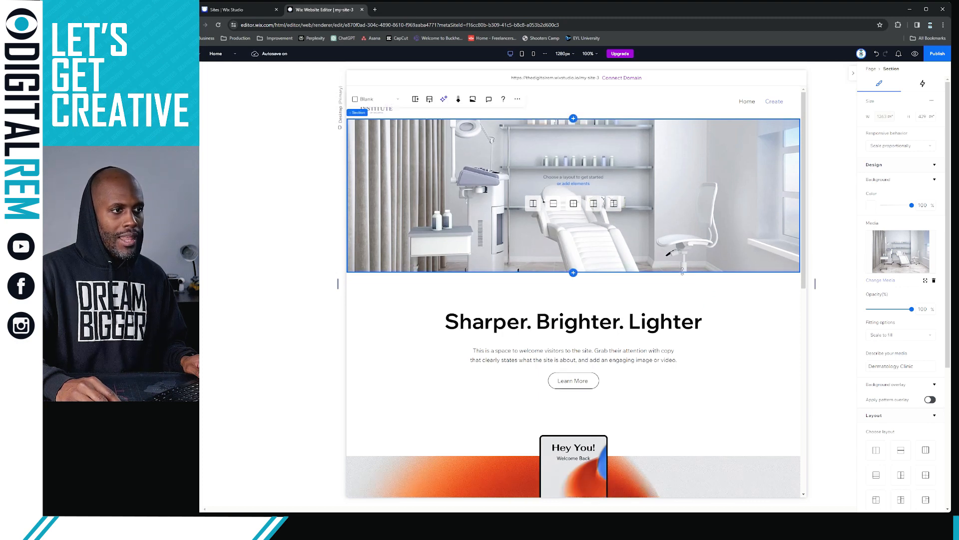
{"action": "mouse_move", "coordinate": [682, 271]}
{"action": "left_mouse_down"}
{"action": "mouse_move", "coordinate": [684, 262]}
{"action": "mouse_move", "coordinate": [686, 349]}
{"action": "mouse_move", "coordinate": [680, 280]}
{"action": "mouse_move", "coordinate": [673, 296]}
{"action": "mouse_move", "coordinate": [680, 227]}
{"action": "mouse_move", "coordinate": [681, 278]}
{"action": "mouse_move", "coordinate": [678, 260]}
{"action": "left_mouse_up"}
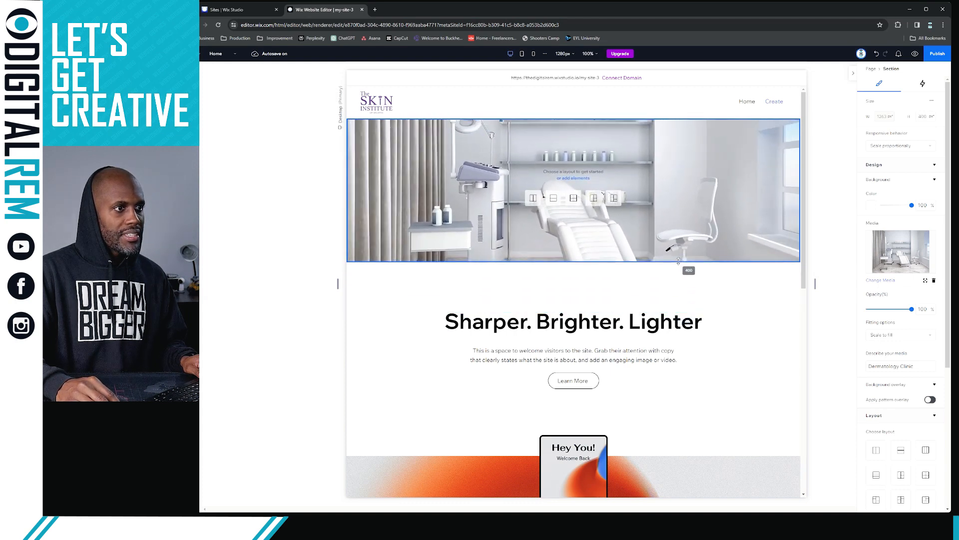
{"action": "left_click", "coordinate": [744, 304]}
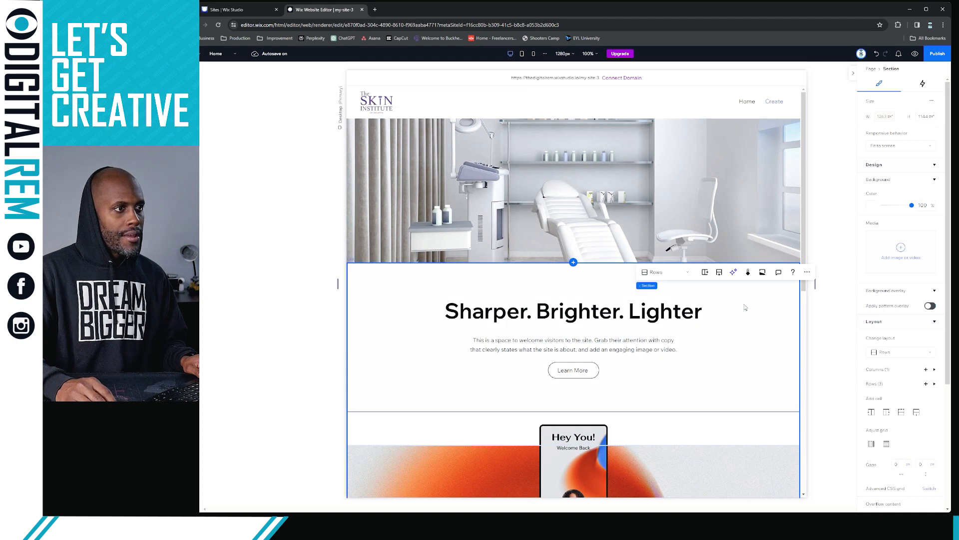
{"action": "left_click", "coordinate": [648, 193]}
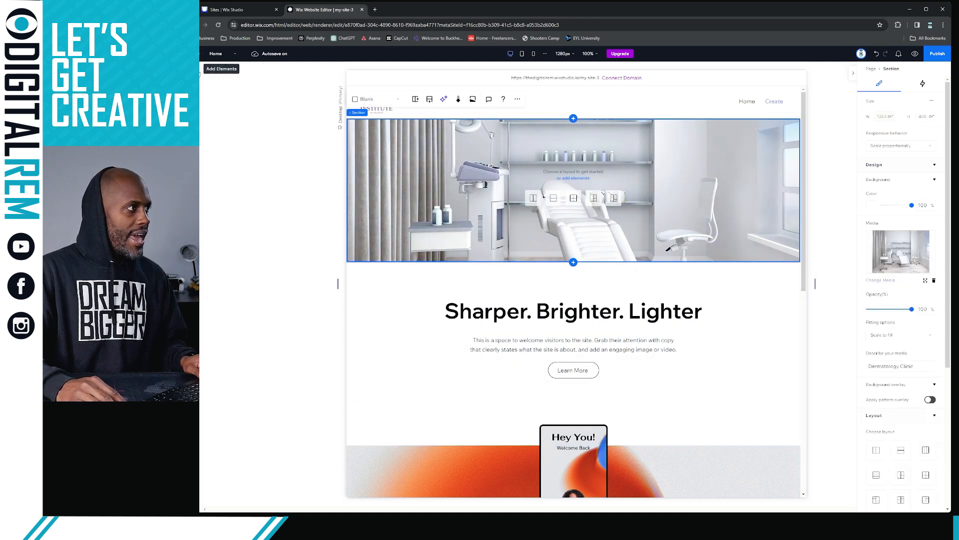
{"action": "left_click", "coordinate": [199, 73]}
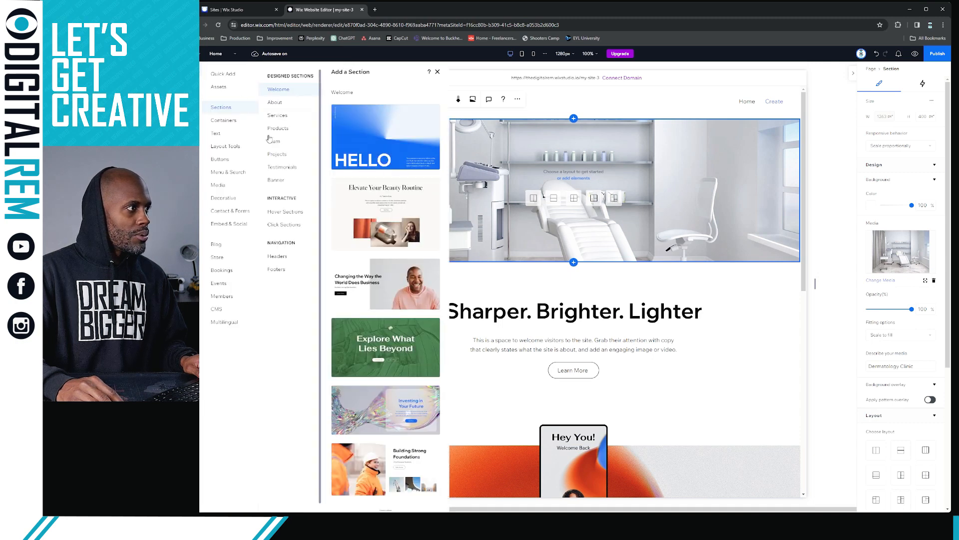
Add a Heading 1 text box to the clinic-photo section and nudge it up and right
{"action": "left_click", "coordinate": [237, 88]}
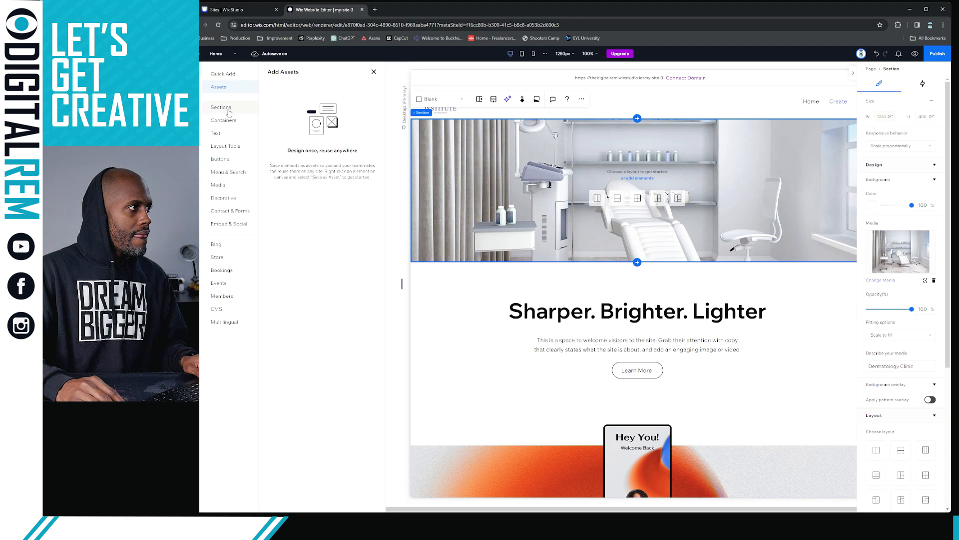
{"action": "left_click", "coordinate": [221, 107]}
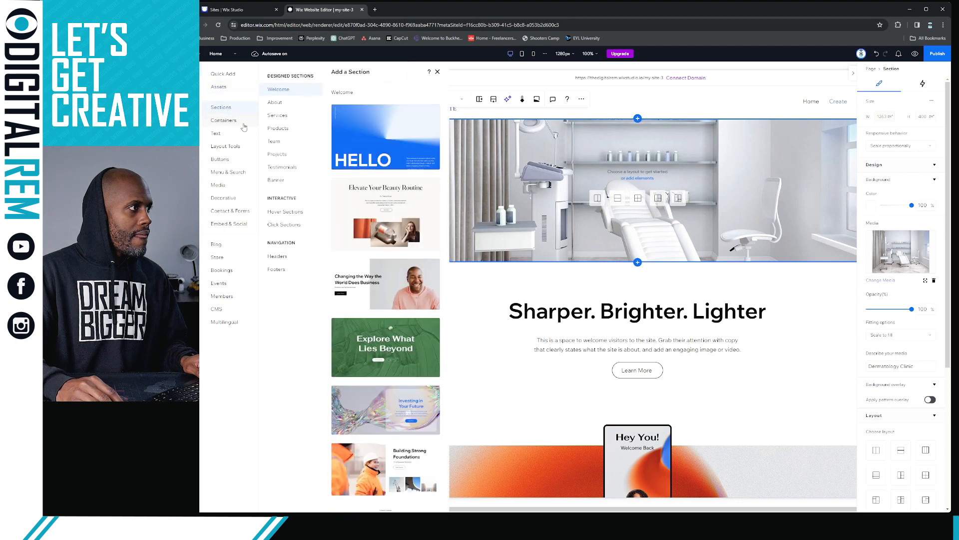
{"action": "left_click", "coordinate": [243, 121]}
{"action": "left_click", "coordinate": [235, 134]}
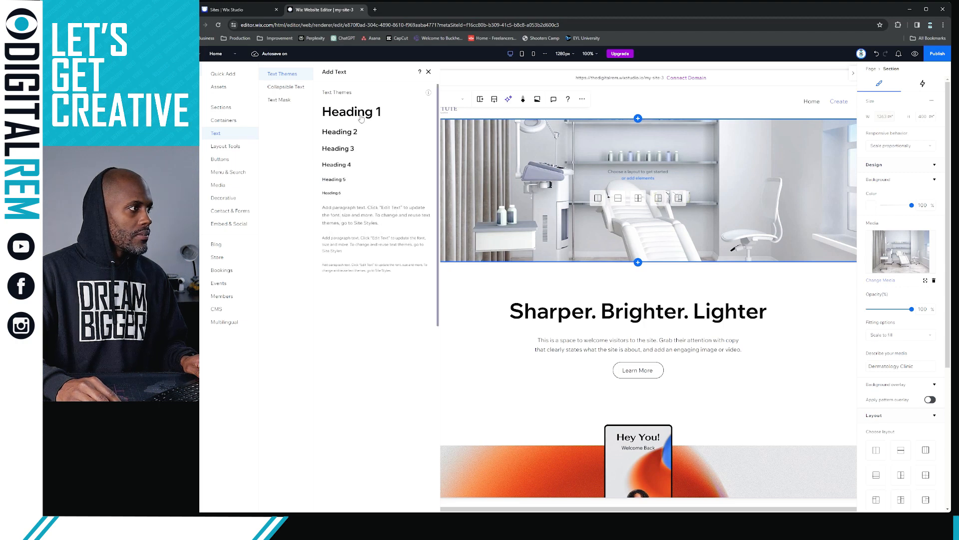
{"action": "left_click", "coordinate": [361, 118]}
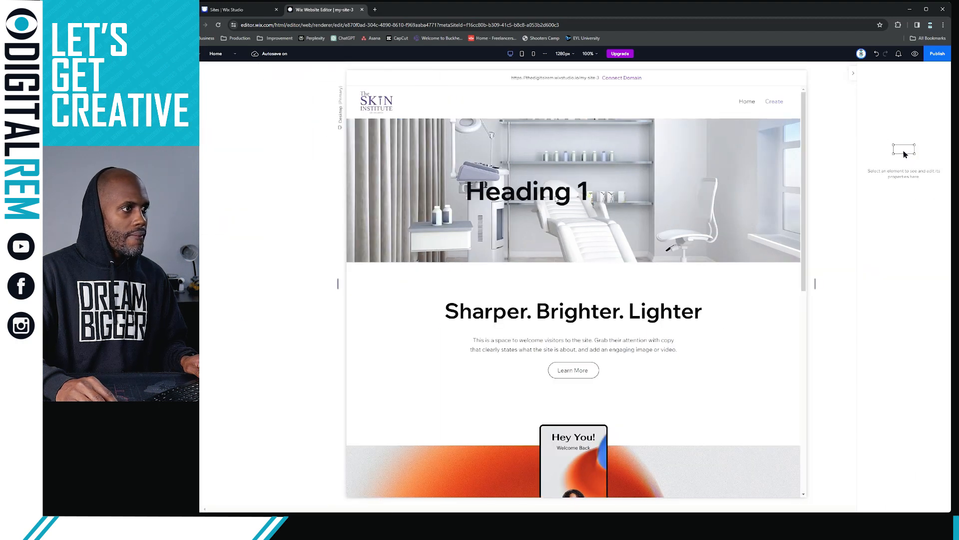
{"action": "left_click_drag", "start_coordinate": [567, 190], "coordinate": [577, 180]}
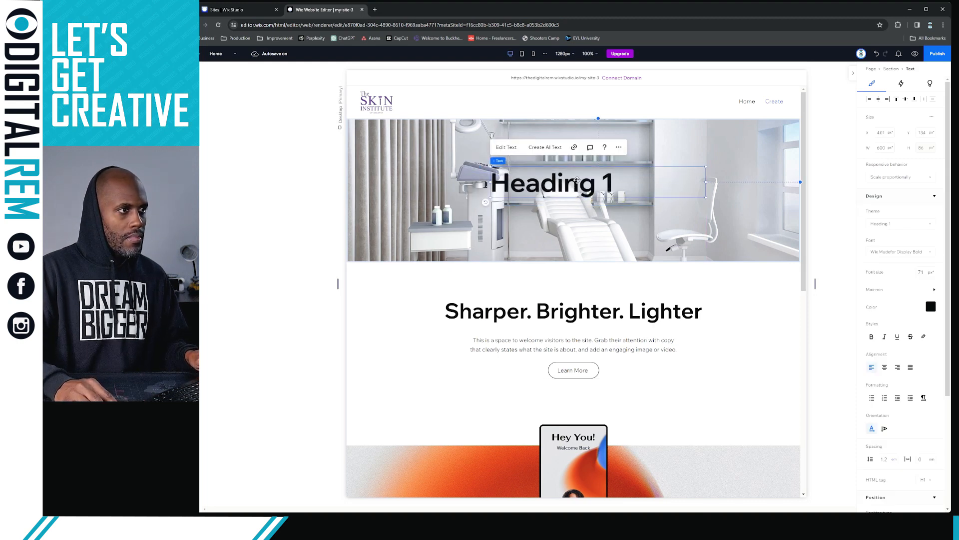
Change the heading text to 'Welcome'
{"action": "double_click", "coordinate": [577, 179]}
{"action": "type", "text": "W"}
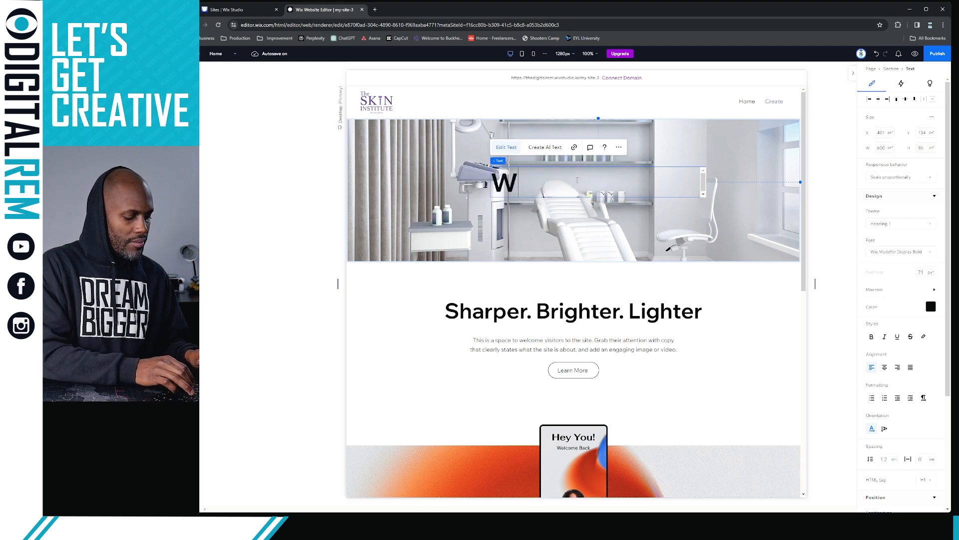
{"action": "type", "text": "elcome"}
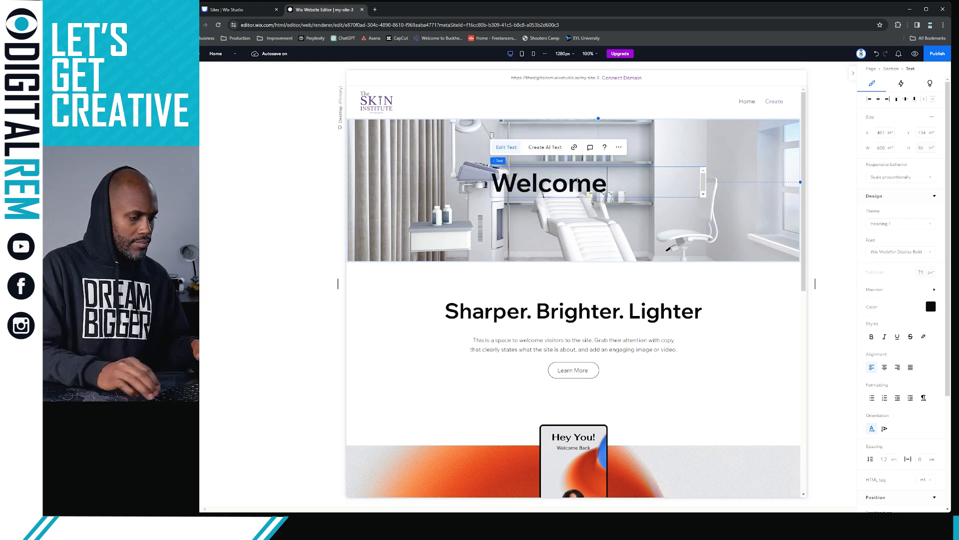
{"action": "left_click", "coordinate": [770, 305]}
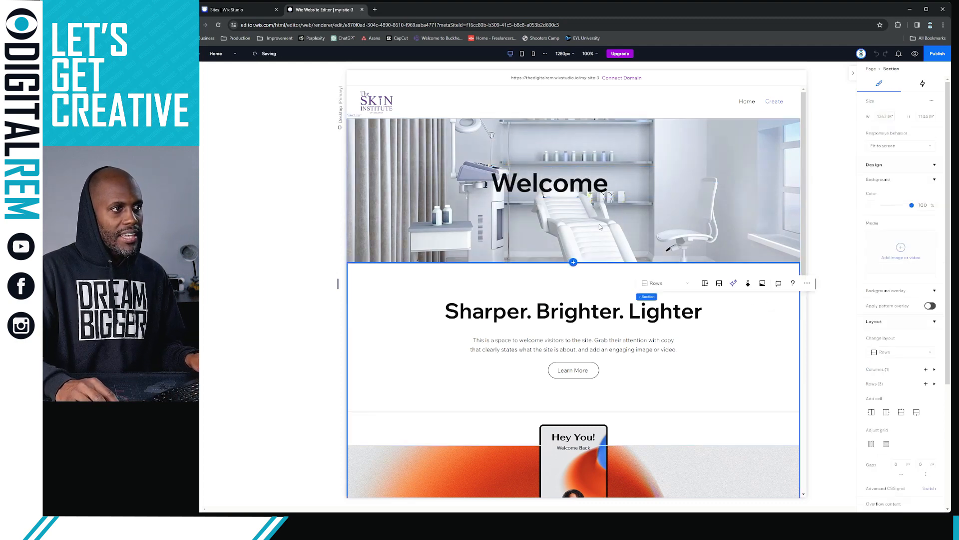
{"action": "left_click", "coordinate": [576, 188]}
{"action": "left_click", "coordinate": [624, 192]}
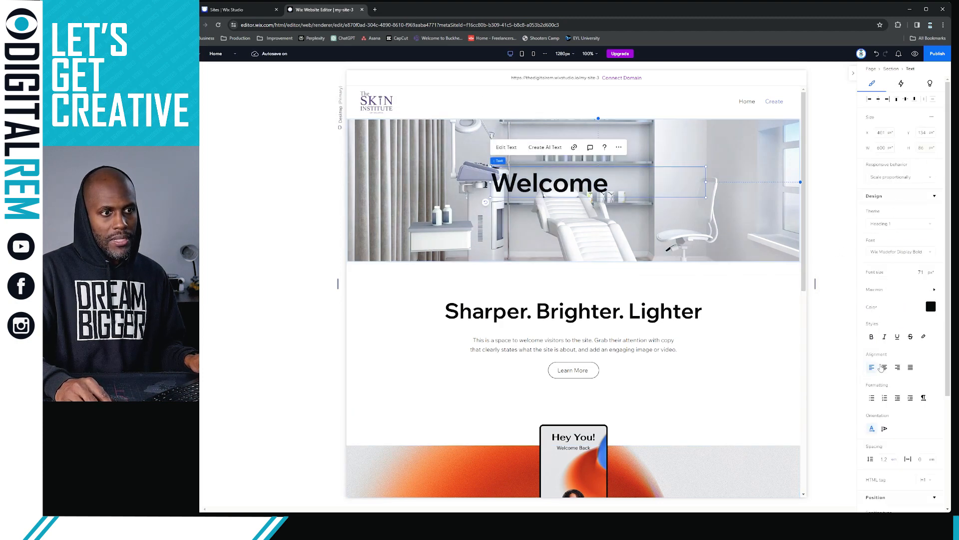
Center-align the Welcome heading text and drag it to the middle of the hero image
{"action": "left_click", "coordinate": [884, 367]}
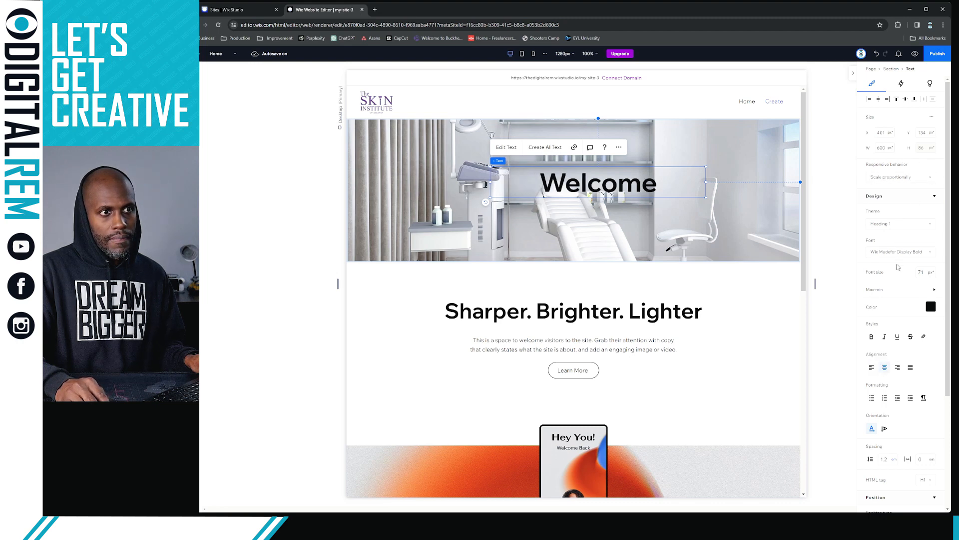
{"action": "scroll", "coordinate": [907, 291], "scroll_direction": "down", "scroll_amount": 1}
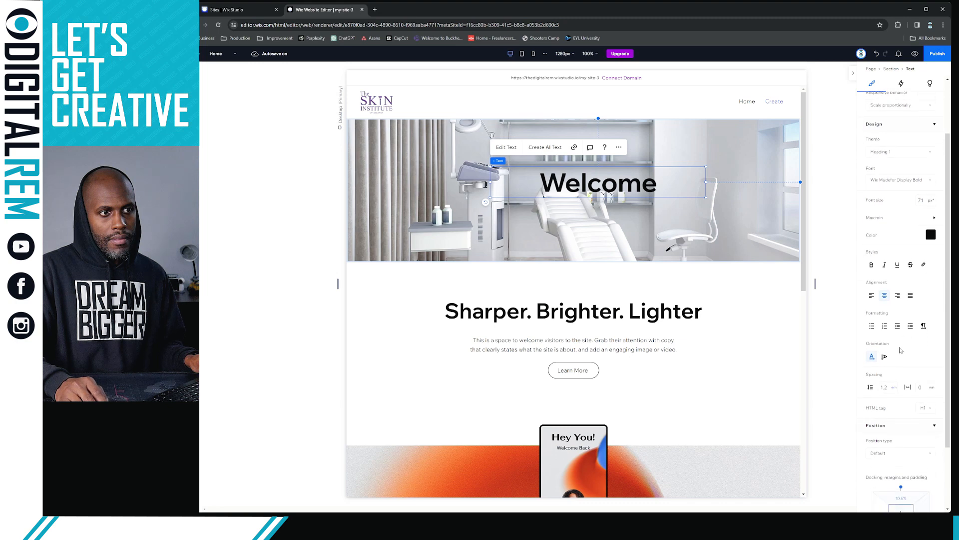
{"action": "scroll", "coordinate": [906, 321], "scroll_direction": "down", "scroll_amount": 2}
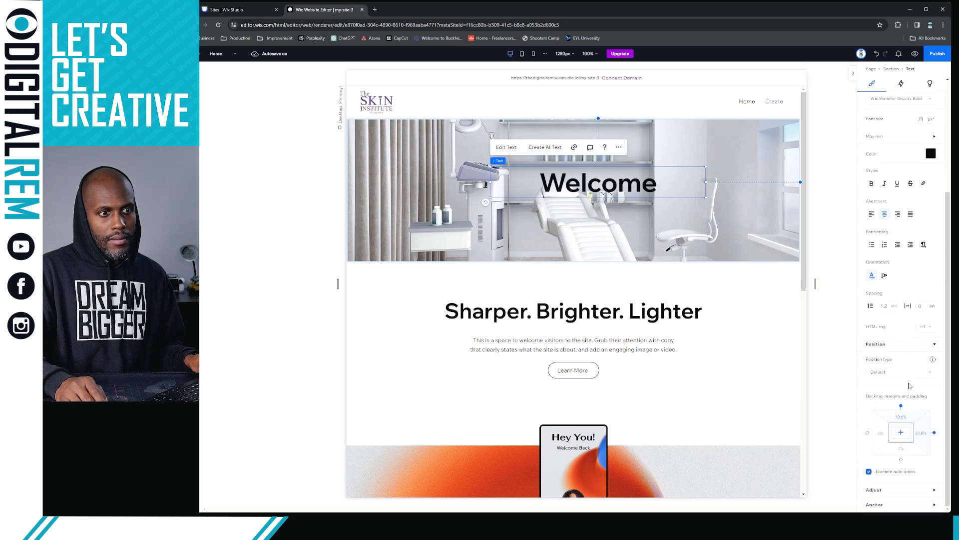
{"action": "scroll", "coordinate": [899, 316], "scroll_direction": "up", "scroll_amount": 4}
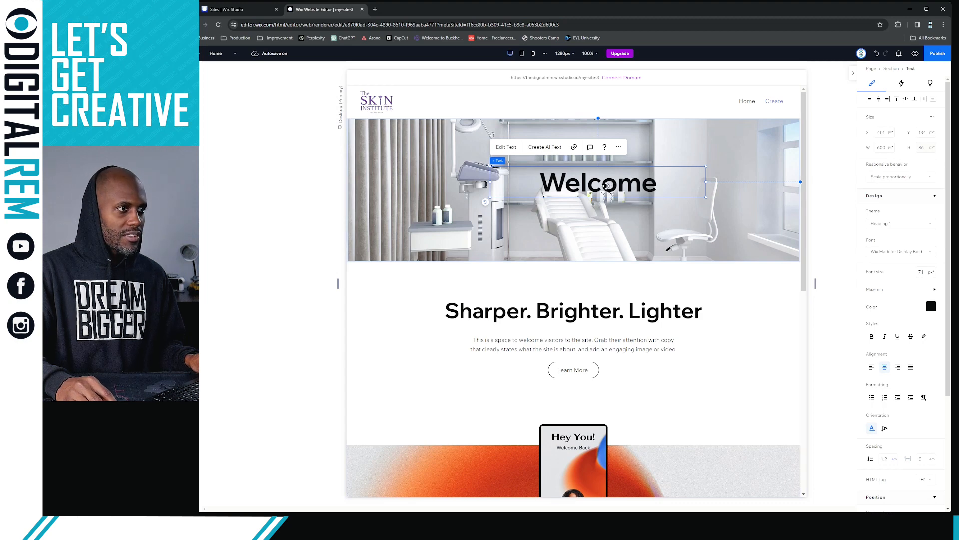
{"action": "left_click_drag", "start_coordinate": [606, 186], "coordinate": [626, 189]}
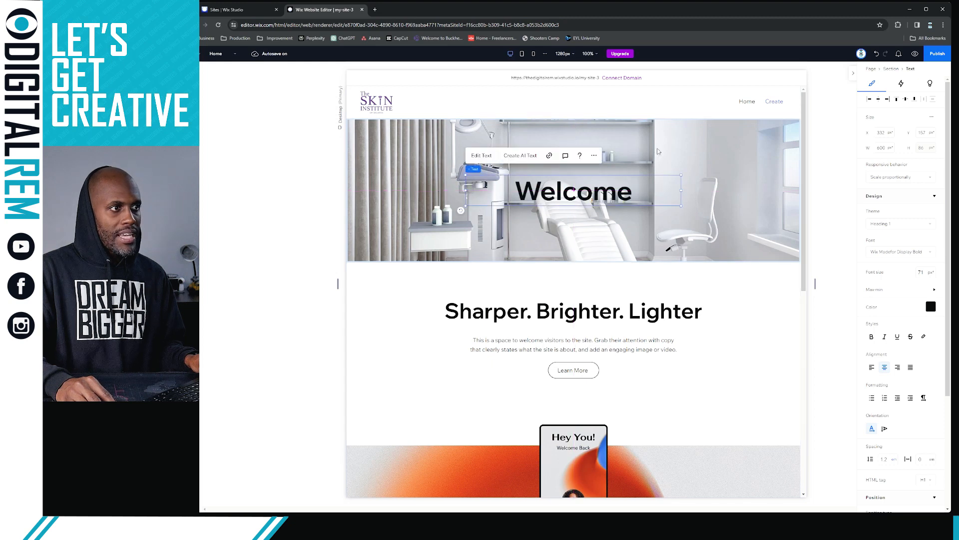
Check the hero section's clinic treatment-room photo background
{"action": "left_click", "coordinate": [740, 180]}
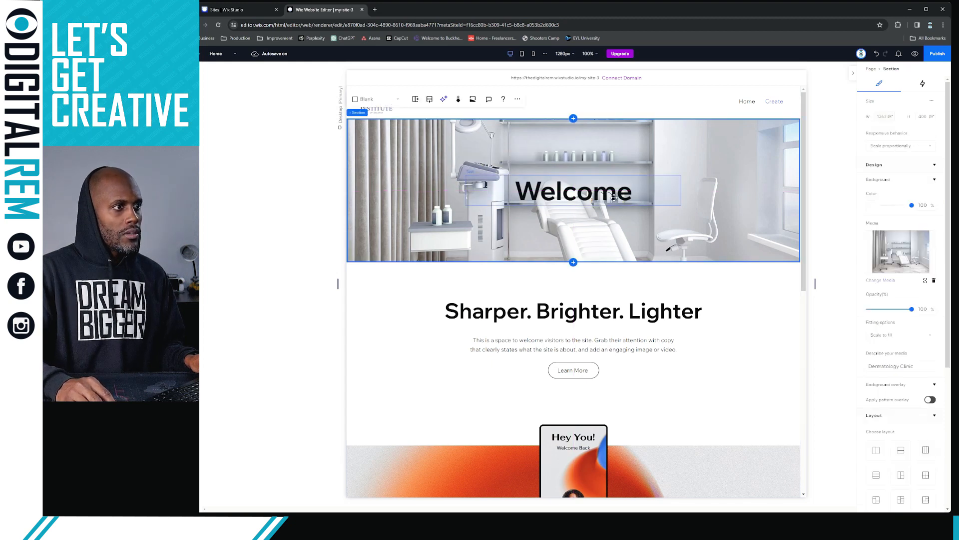
{"action": "left_click", "coordinate": [738, 306]}
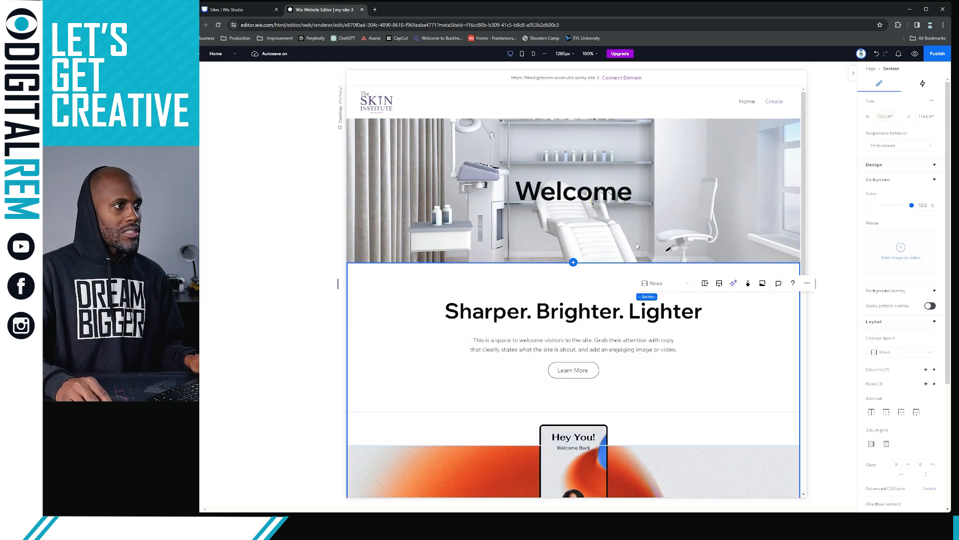
{"action": "left_click", "coordinate": [705, 223]}
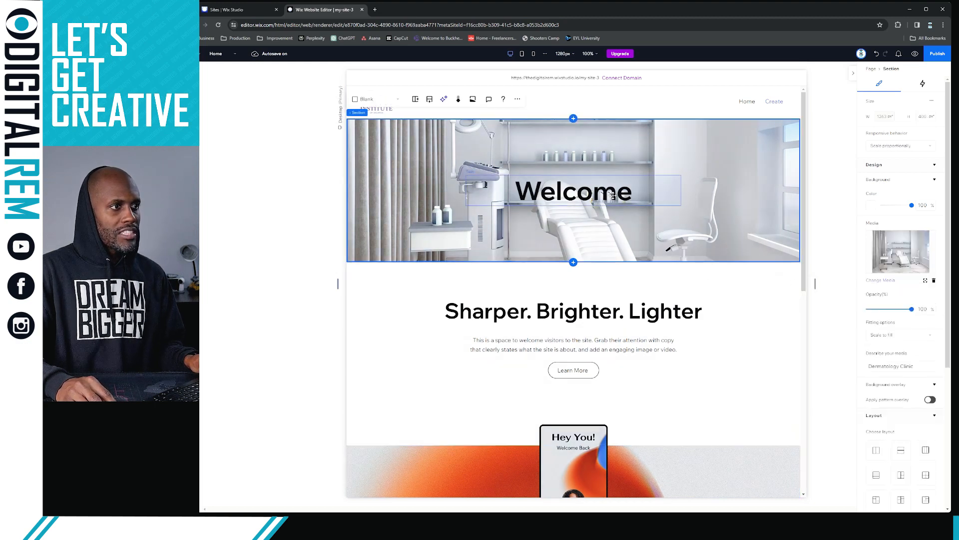
Try a purple colour on the Welcome heading, then revert it to black
{"action": "left_click", "coordinate": [611, 196]}
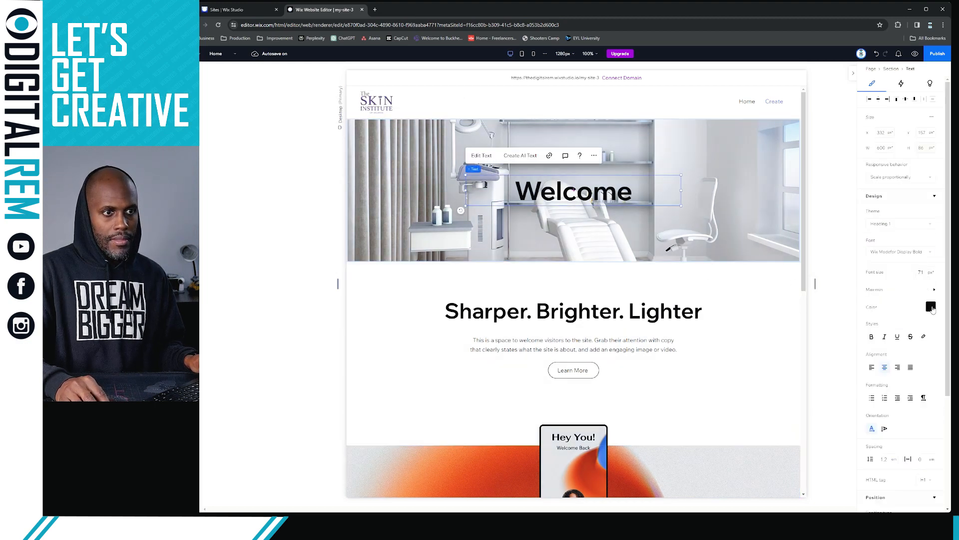
{"action": "left_click", "coordinate": [932, 307]}
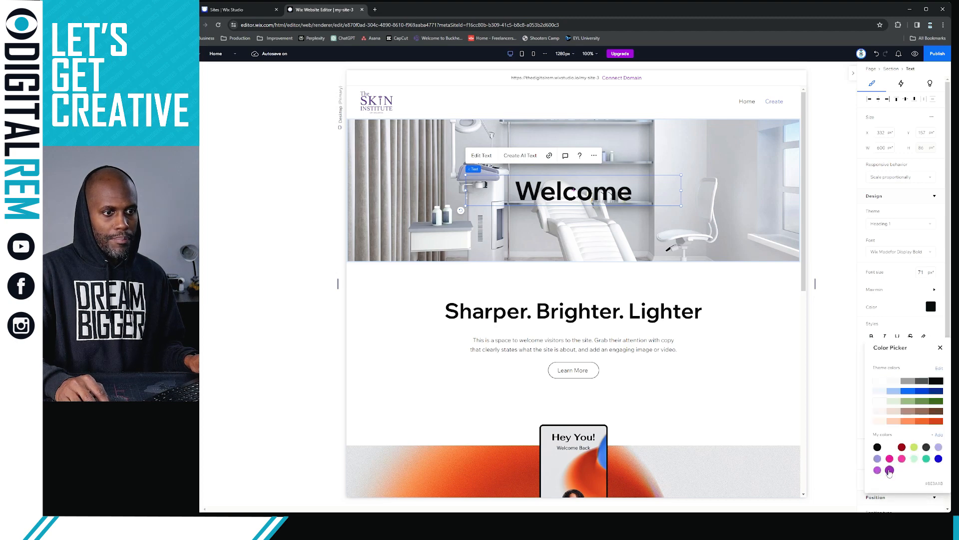
{"action": "left_click", "coordinate": [889, 470]}
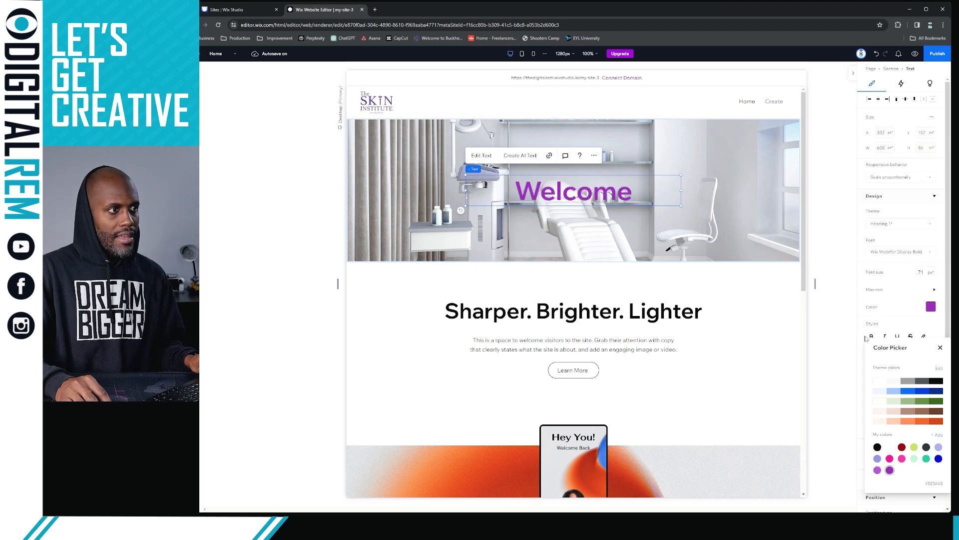
{"action": "left_click", "coordinate": [877, 447]}
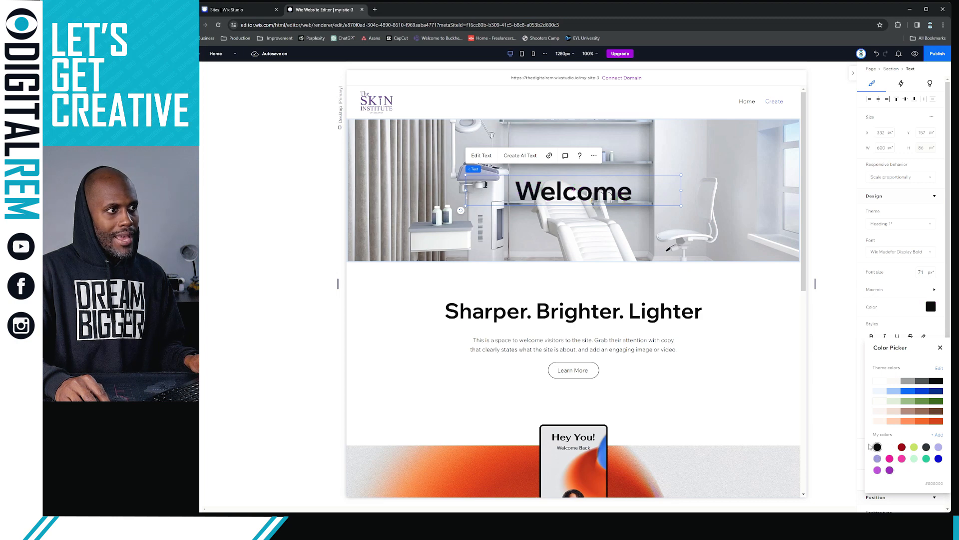
{"action": "left_click", "coordinate": [818, 334]}
Reselect the hero section, then deselect it to show Page settings
{"action": "left_click", "coordinate": [760, 287]}
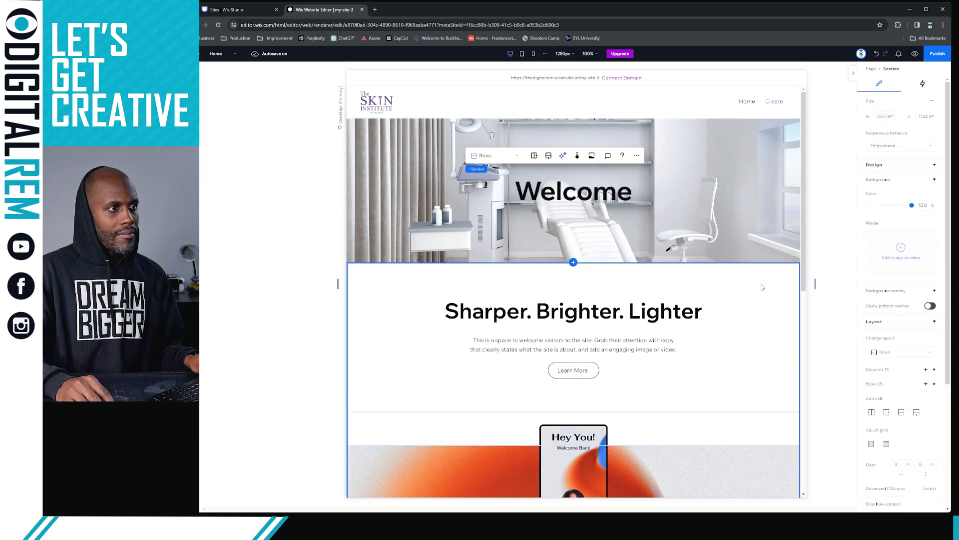
{"action": "scroll", "coordinate": [814, 210], "scroll_direction": "down", "scroll_amount": 1}
{"action": "scroll", "coordinate": [686, 215], "scroll_direction": "up", "scroll_amount": 1}
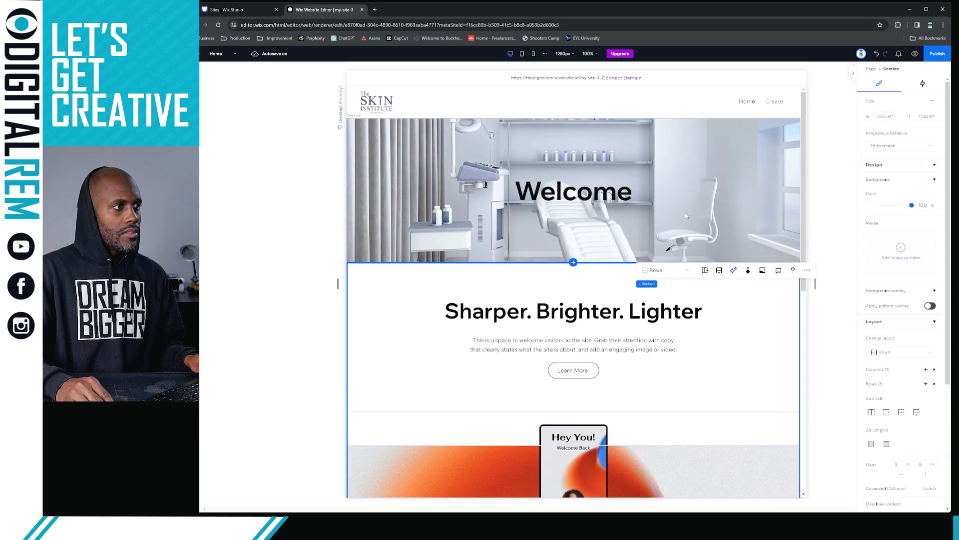
{"action": "left_click", "coordinate": [699, 194]}
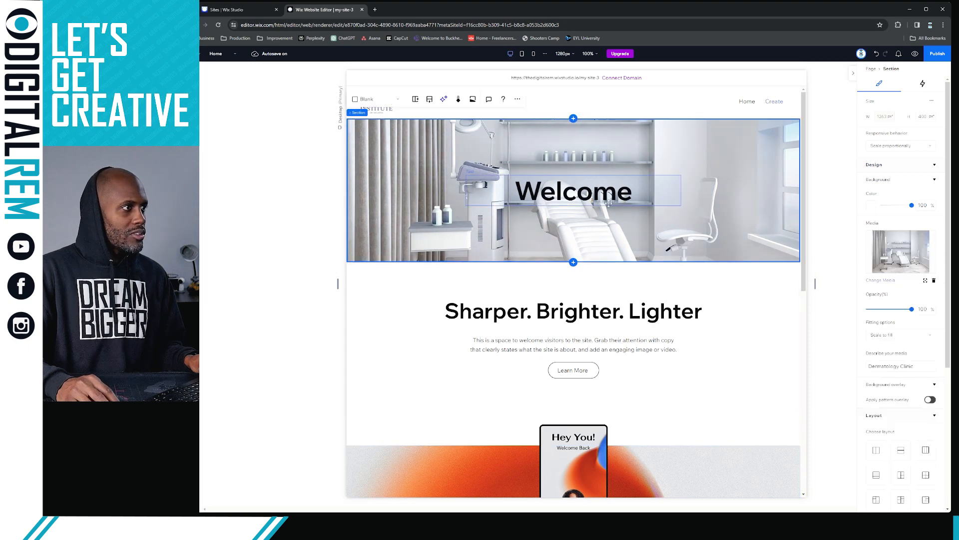
{"action": "left_click", "coordinate": [259, 132]}
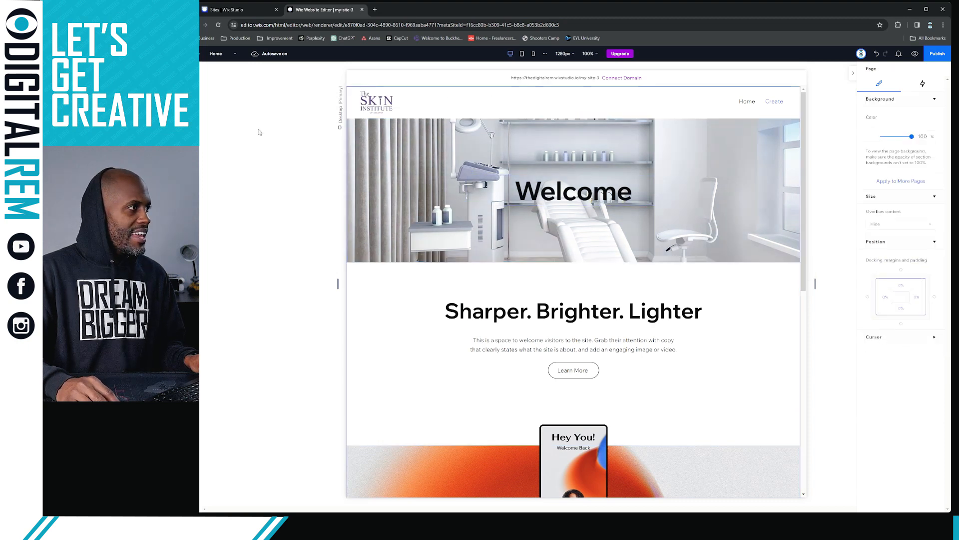
Add the Skin Institute logo from the site's Brand Elements > Logo folder to the page
{"action": "left_click", "coordinate": [203, 68]}
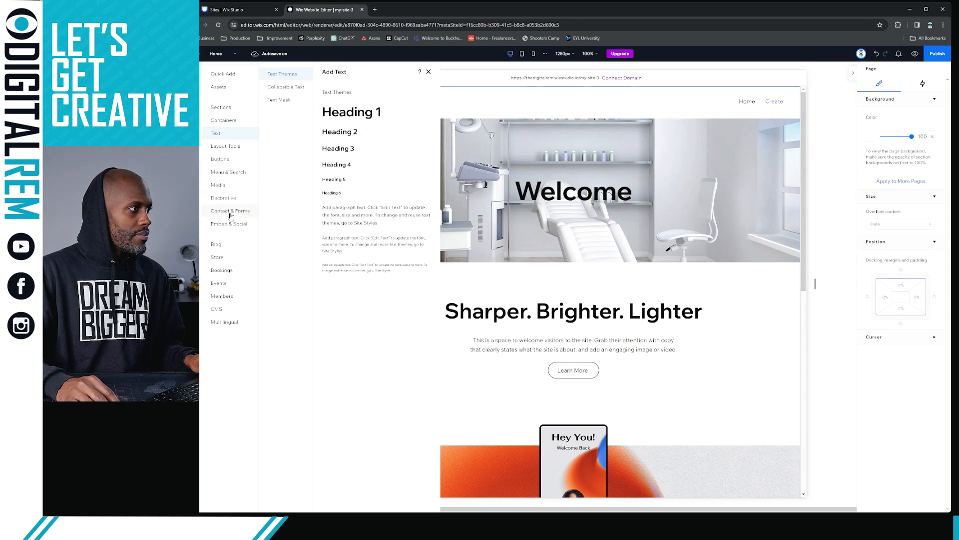
{"action": "left_click", "coordinate": [236, 185]}
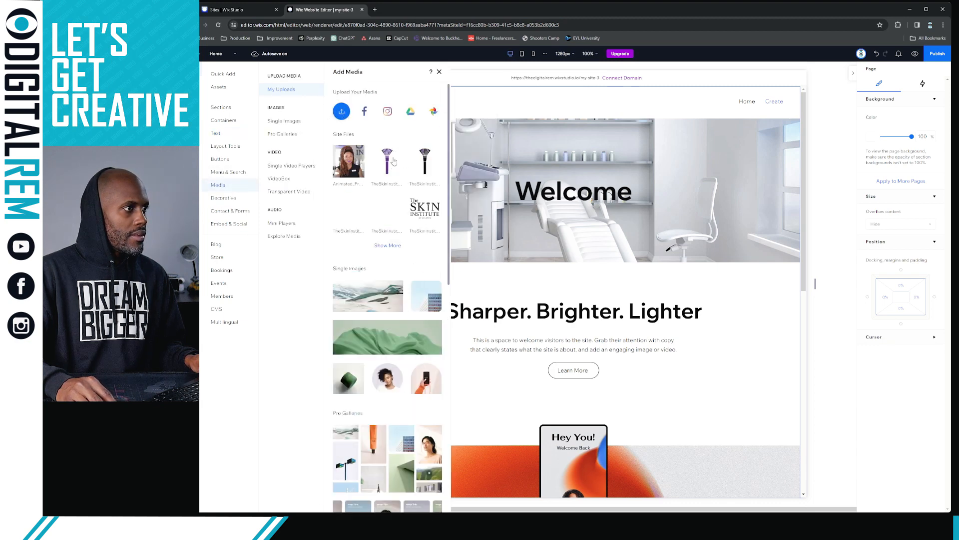
{"action": "mouse_move", "coordinate": [434, 160]}
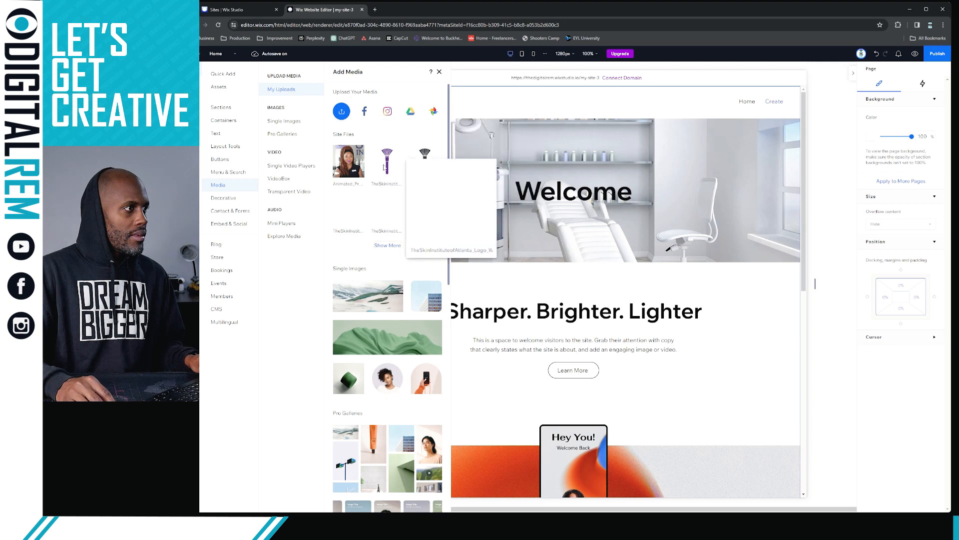
{"action": "mouse_move", "coordinate": [406, 165]}
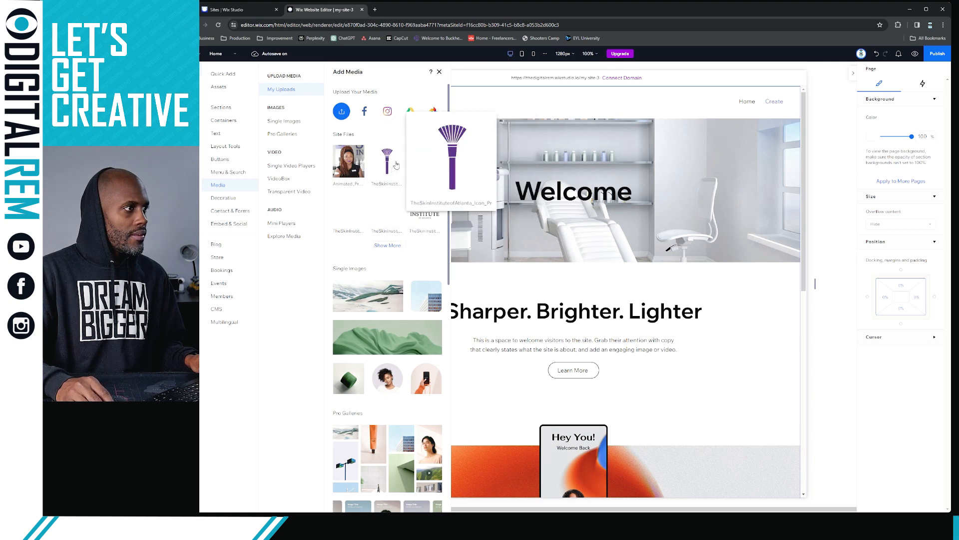
{"action": "mouse_move", "coordinate": [355, 167]}
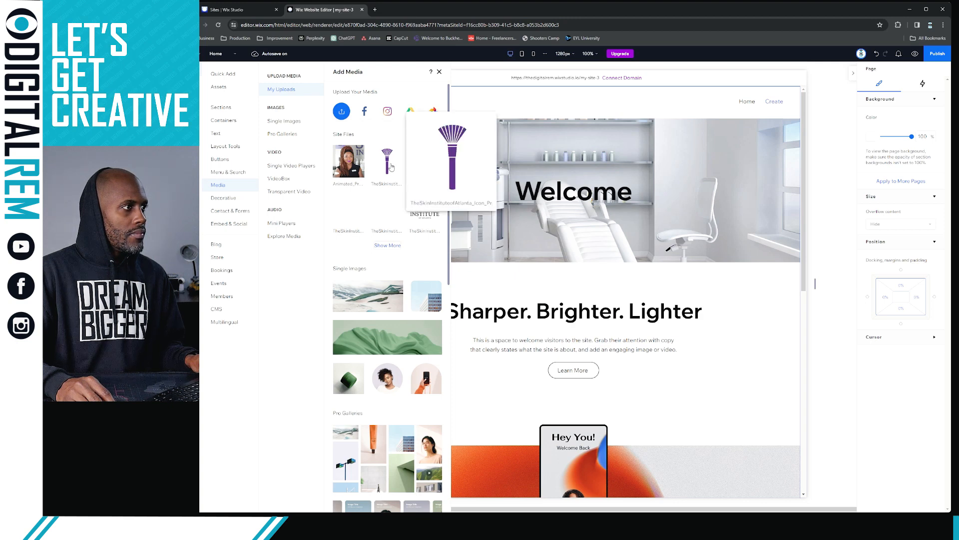
{"action": "left_click", "coordinate": [393, 248]}
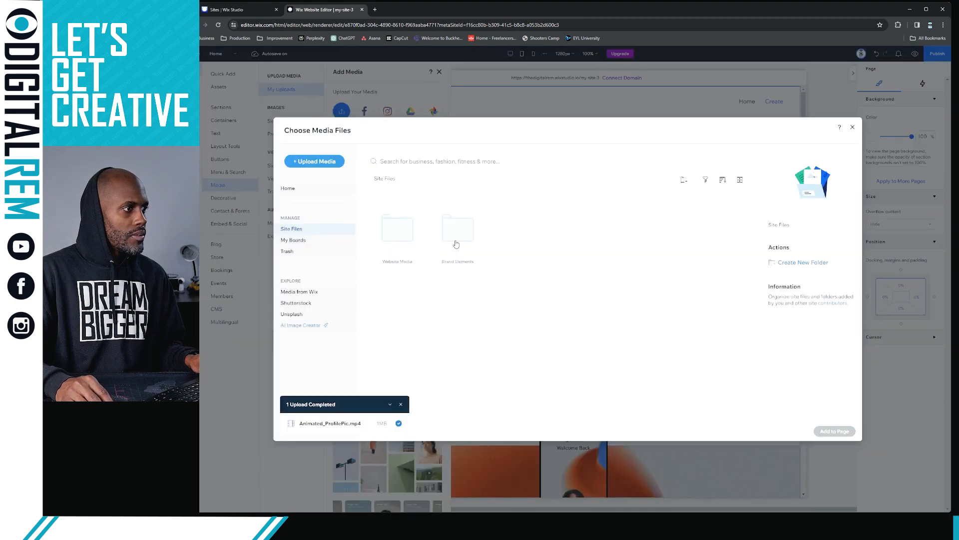
{"action": "double_click", "coordinate": [457, 243]}
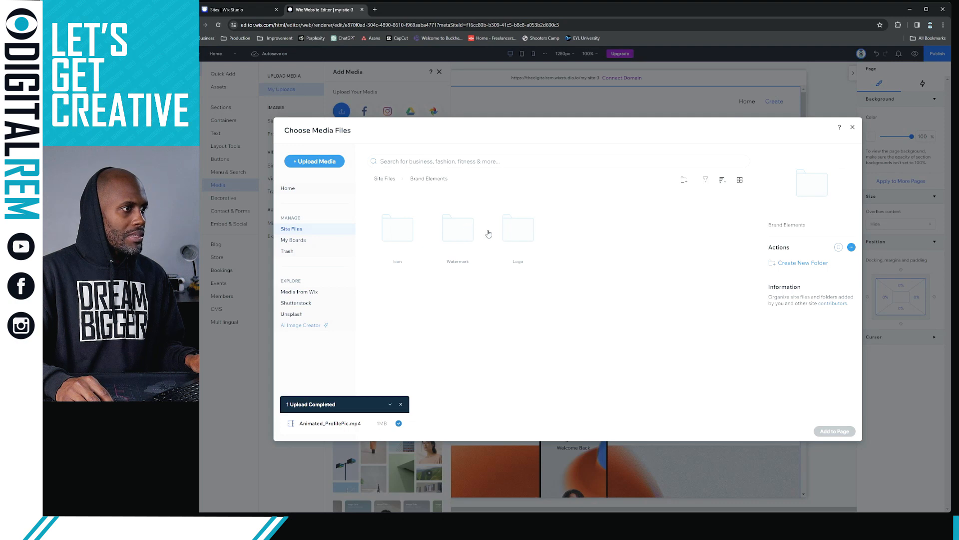
{"action": "double_click", "coordinate": [509, 235]}
{"action": "left_click", "coordinate": [407, 237]}
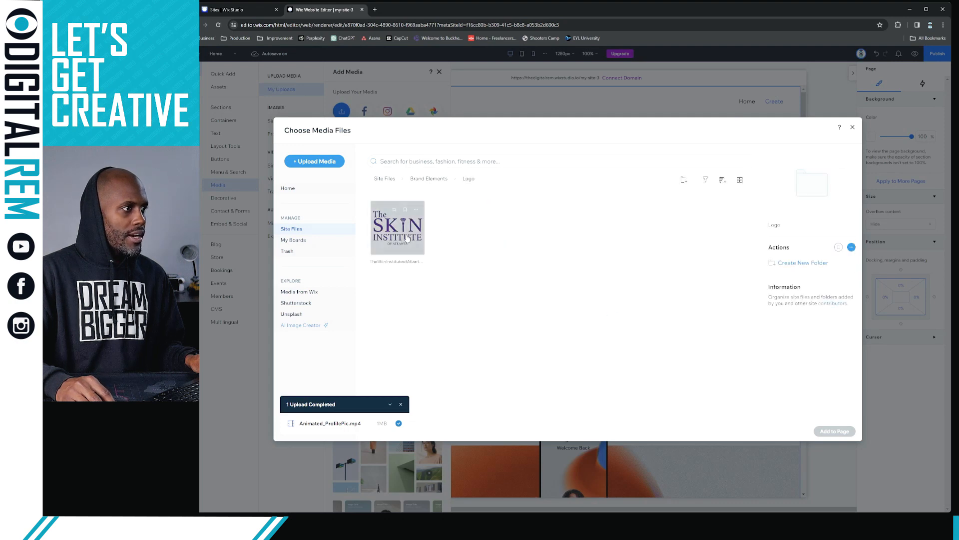
{"action": "double_click", "coordinate": [408, 238]}
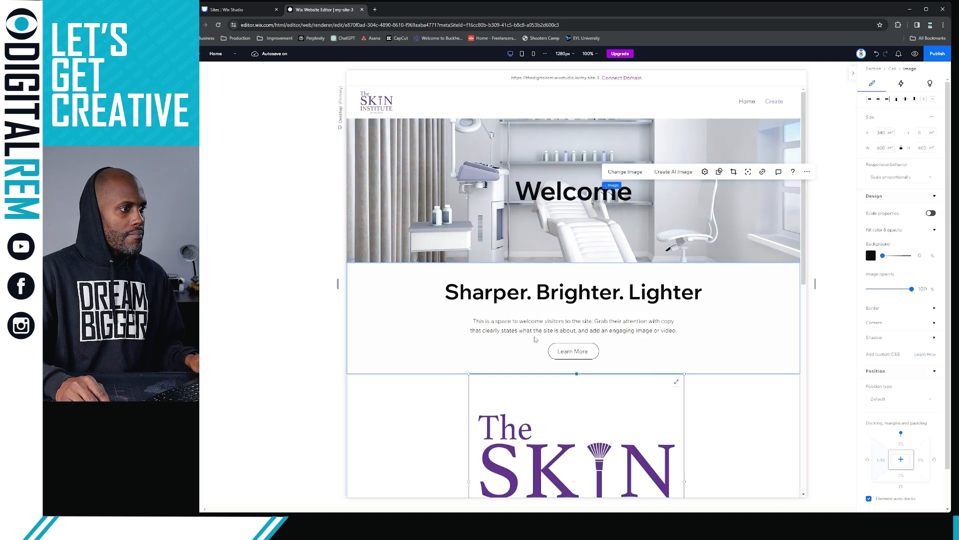
Attach the logo inside the hero, shrink it to about 243 px, and lower the Welcome heading
{"action": "scroll", "coordinate": [542, 319], "scroll_direction": "down", "scroll_amount": 4}
{"action": "scroll", "coordinate": [635, 293], "scroll_direction": "down", "scroll_amount": 1}
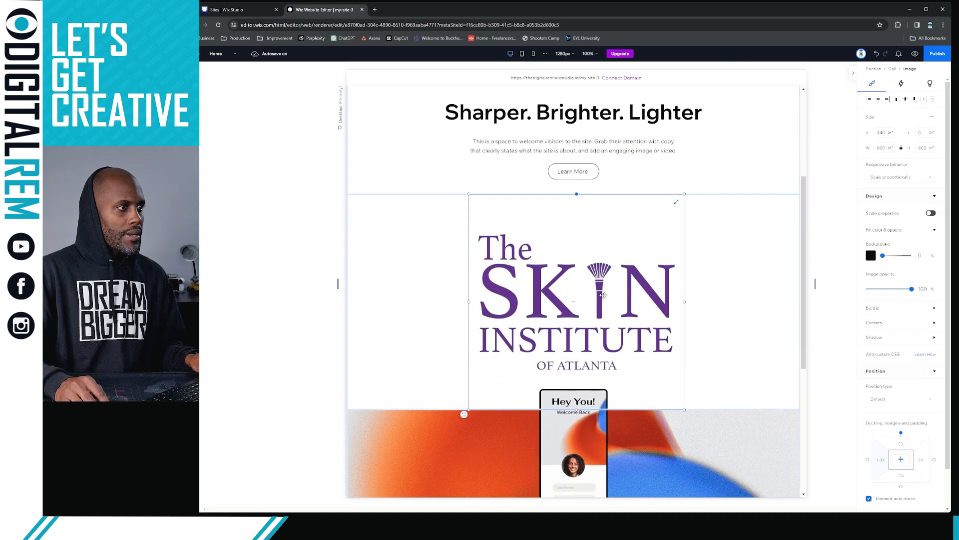
{"action": "left_click_drag", "start_coordinate": [599, 302], "coordinate": [426, 310]}
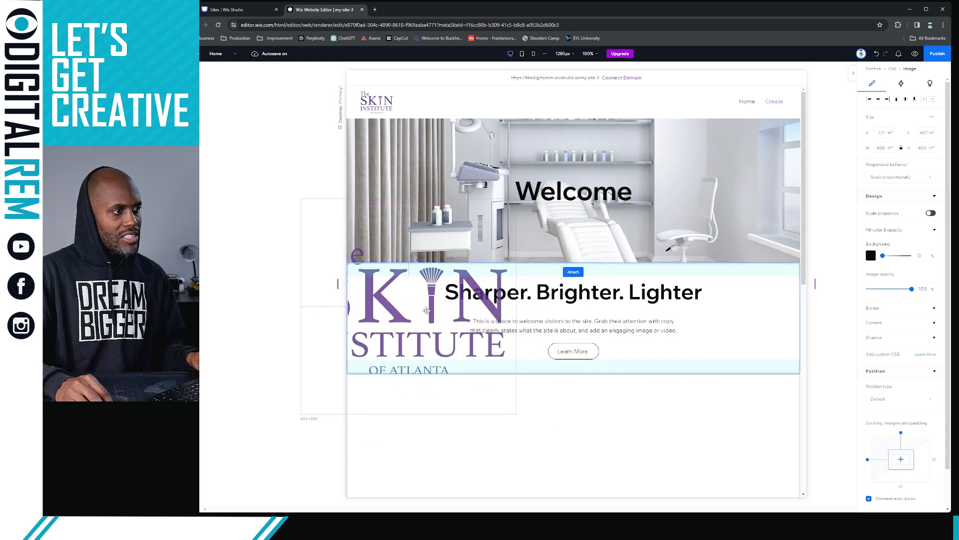
{"action": "left_click_drag", "start_coordinate": [426, 310], "coordinate": [673, 192]}
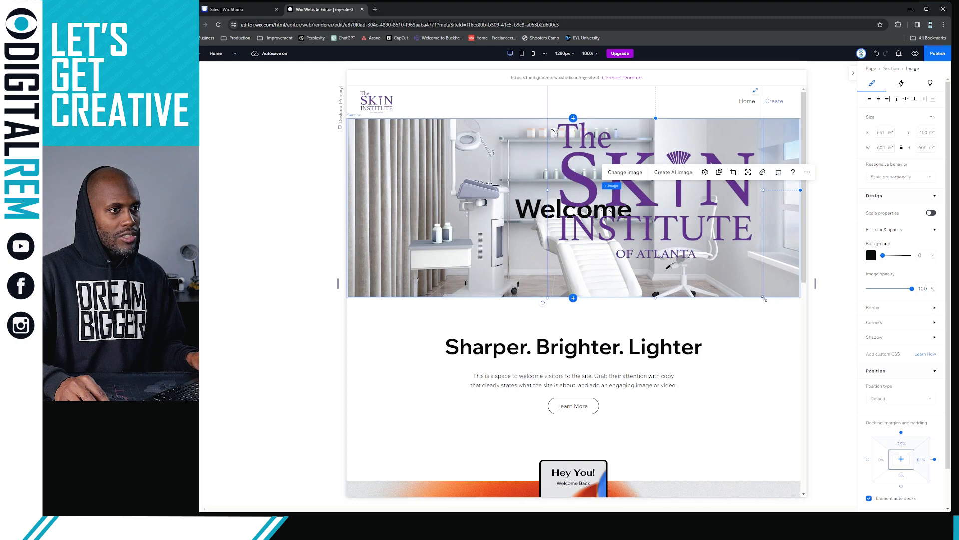
{"action": "left_click_drag", "start_coordinate": [764, 298], "coordinate": [640, 166]}
{"action": "left_click_drag", "start_coordinate": [608, 138], "coordinate": [524, 243]}
{"action": "left_click", "coordinate": [526, 192]}
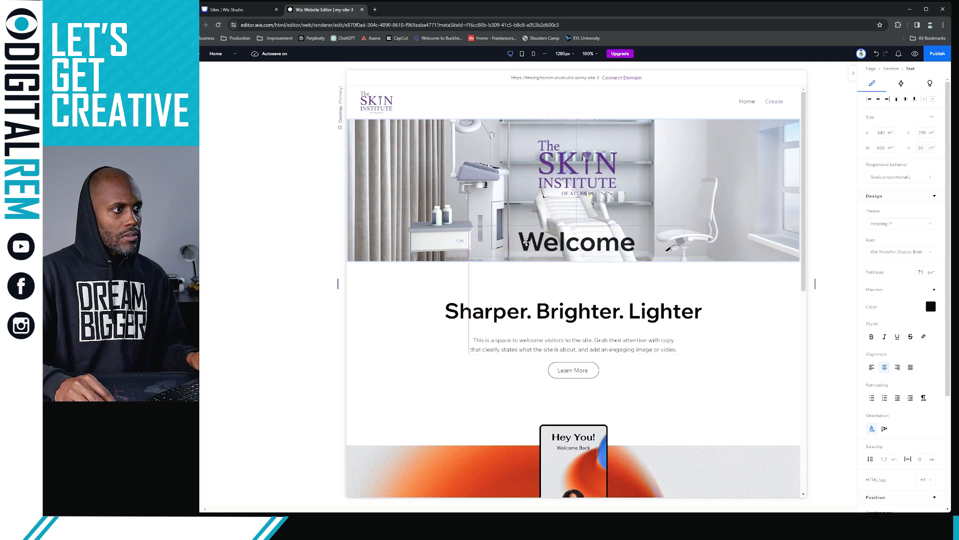
Delete the Welcome heading and enlarge the logo to 346×346, centred on the clinic photo
{"action": "key", "text": "Delete"}
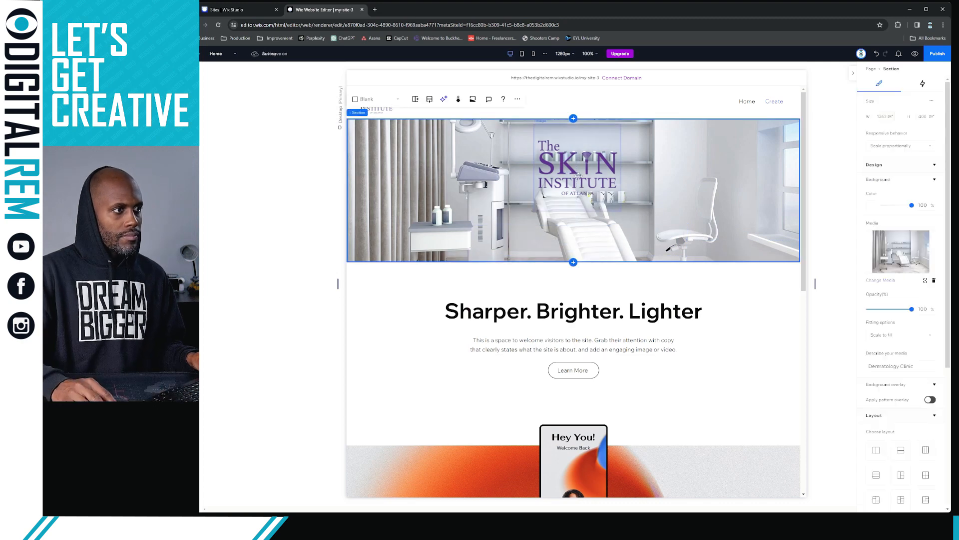
{"action": "left_click", "coordinate": [580, 176]}
{"action": "left_click_drag", "start_coordinate": [581, 176], "coordinate": [576, 194]}
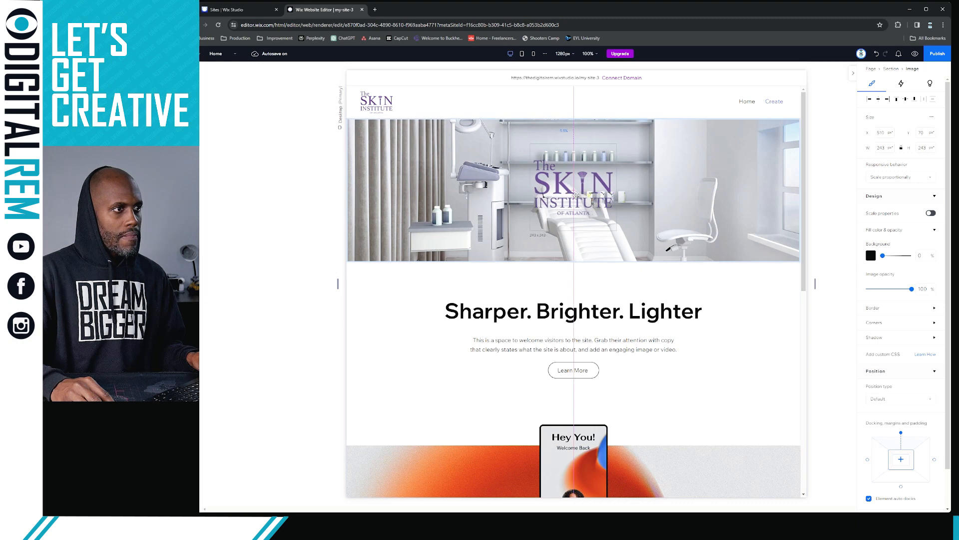
{"action": "left_click_drag", "start_coordinate": [618, 145], "coordinate": [640, 126]}
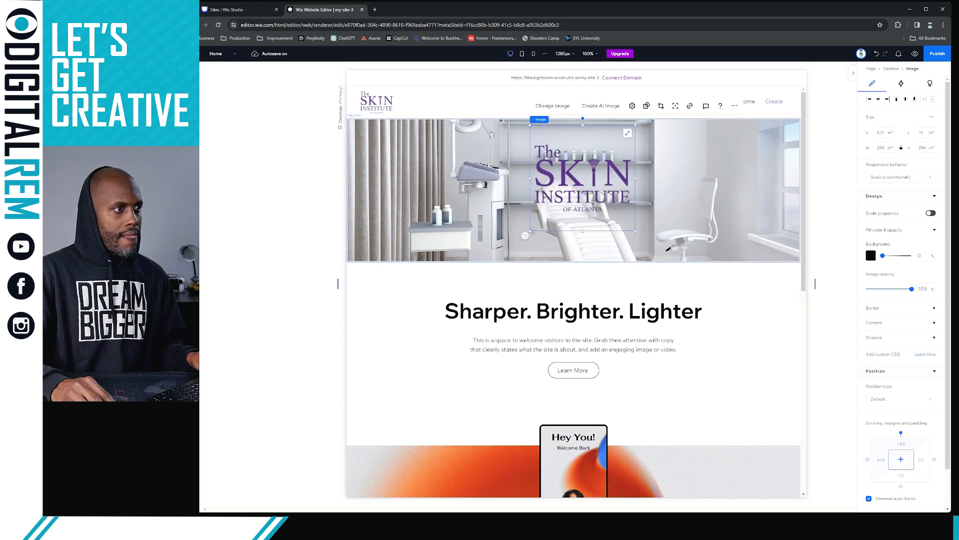
{"action": "left_click_drag", "start_coordinate": [533, 231], "coordinate": [507, 253]}
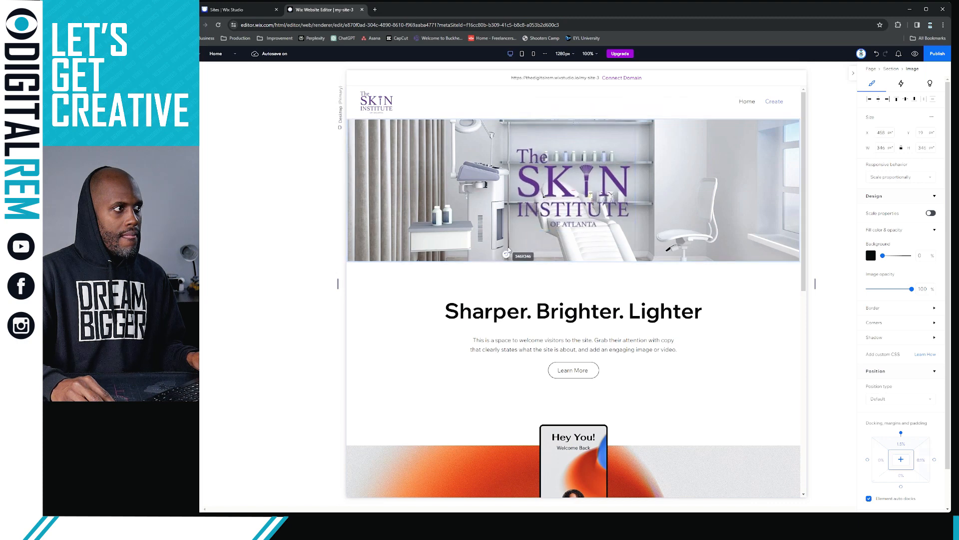
{"action": "left_click_drag", "start_coordinate": [588, 199], "coordinate": [590, 202]}
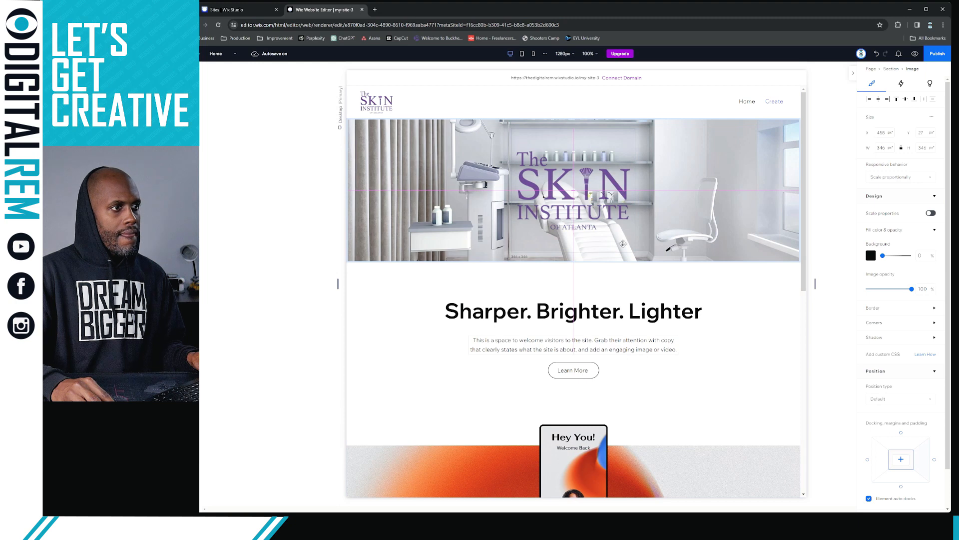
{"action": "left_click_drag", "start_coordinate": [623, 243], "coordinate": [623, 244]}
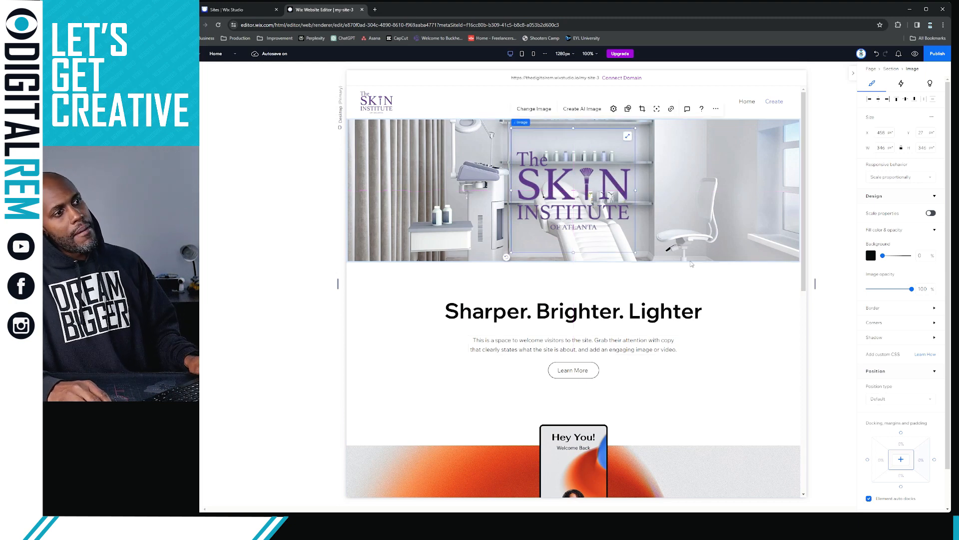
{"action": "left_click", "coordinate": [756, 302]}
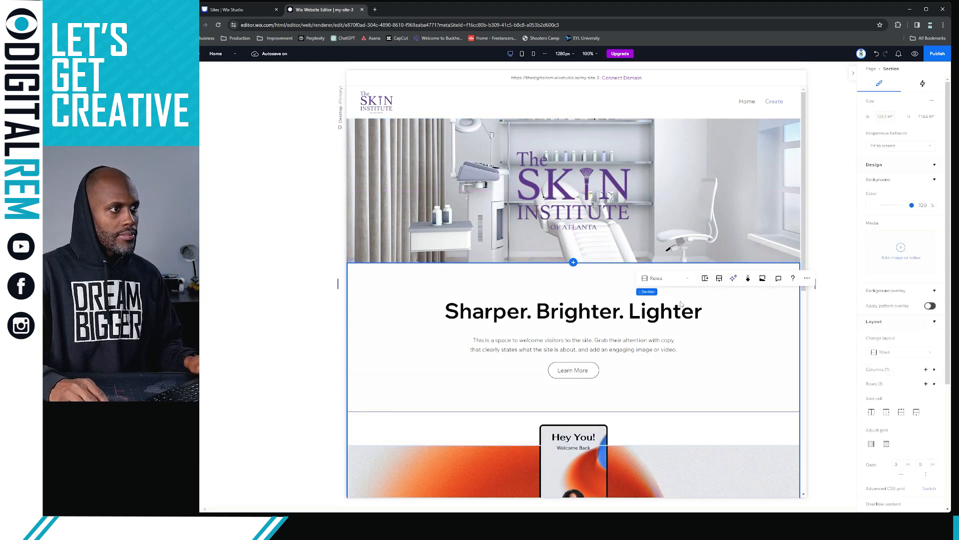
Stretch the hero section to about 434 px tall and open Add Elements
{"action": "scroll", "coordinate": [681, 303], "scroll_direction": "down", "scroll_amount": 1}
{"action": "scroll", "coordinate": [681, 299], "scroll_direction": "up", "scroll_amount": 1}
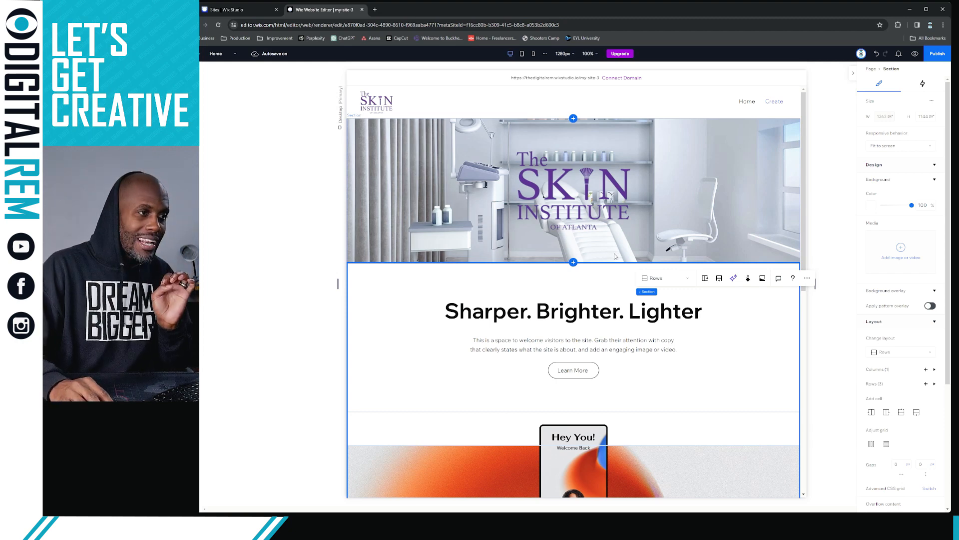
{"action": "left_click_drag", "start_coordinate": [612, 262], "coordinate": [609, 273]}
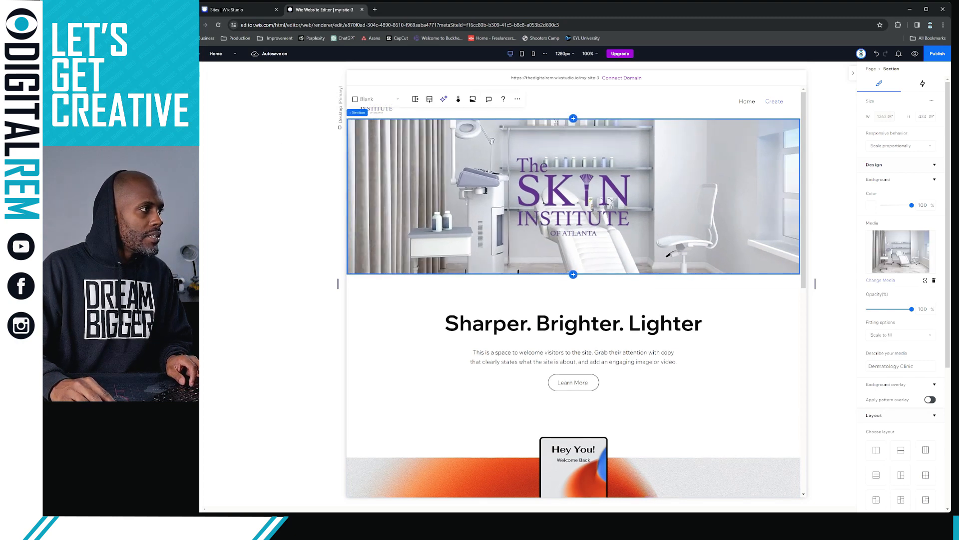
{"action": "left_click", "coordinate": [193, 73]}
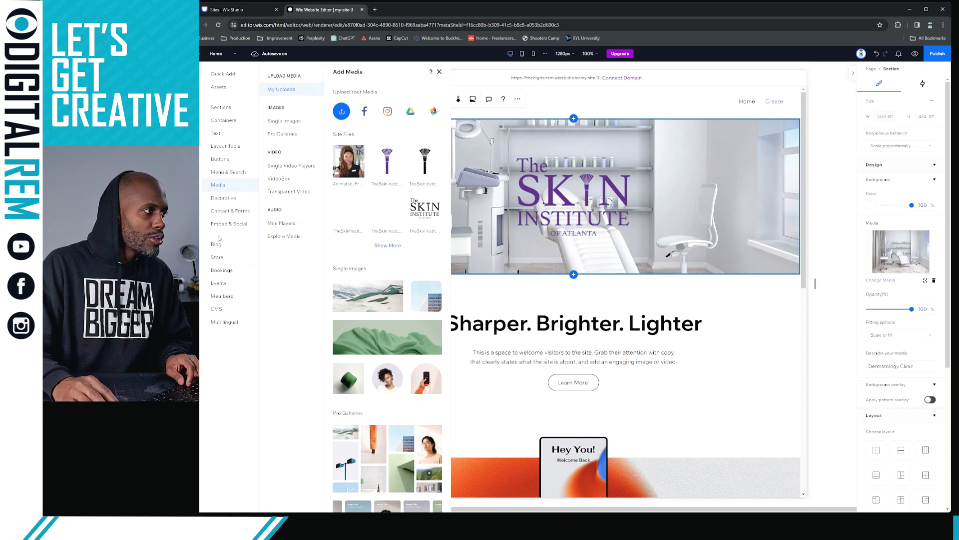
Place an Add to Cart button in the hero, centred just below the logo
{"action": "left_click", "coordinate": [225, 160]}
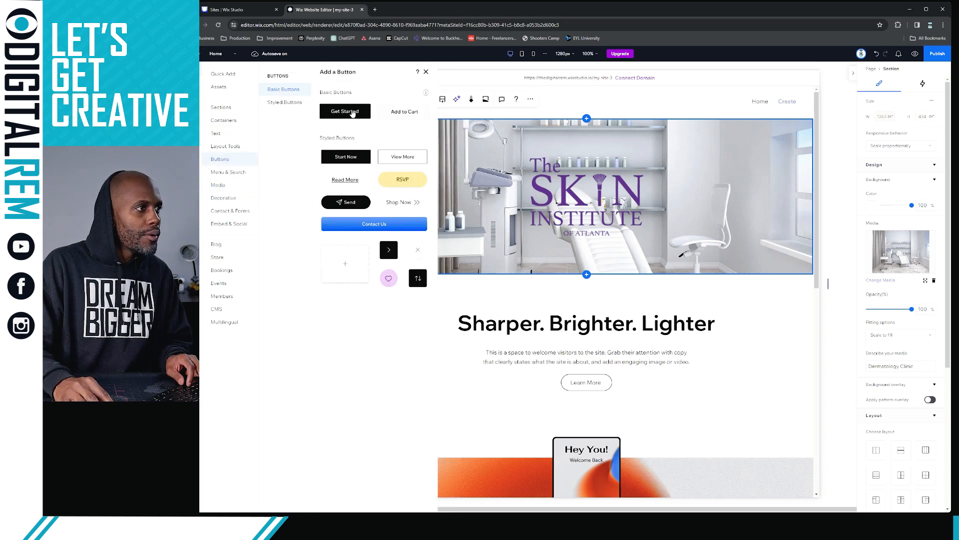
{"action": "left_click_drag", "start_coordinate": [388, 113], "coordinate": [590, 256]}
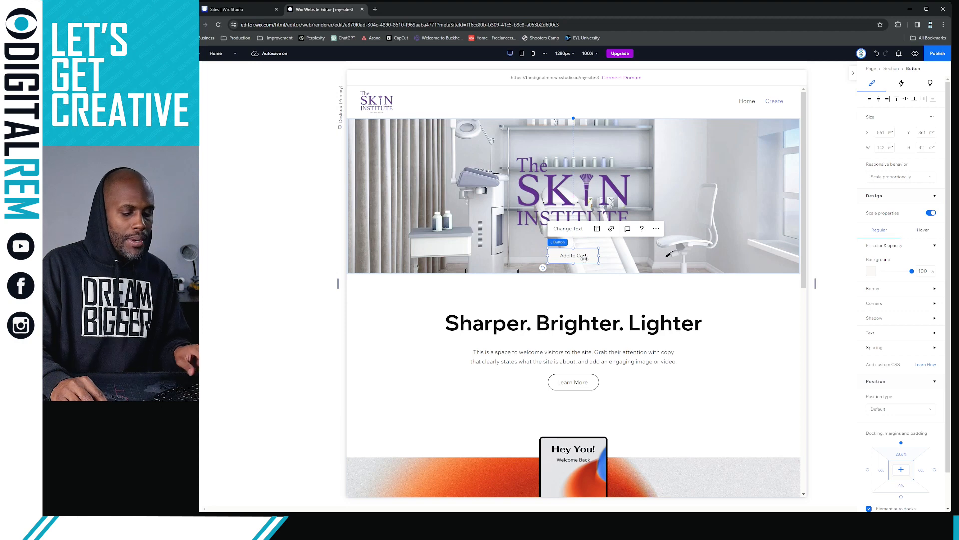
{"action": "key", "text": "Delete"}
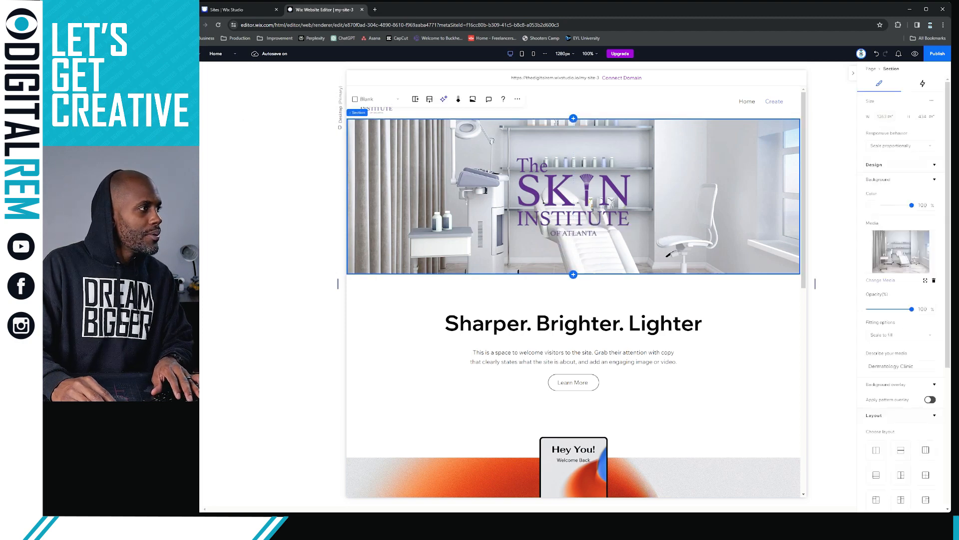
{"action": "left_click", "coordinate": [192, 70]}
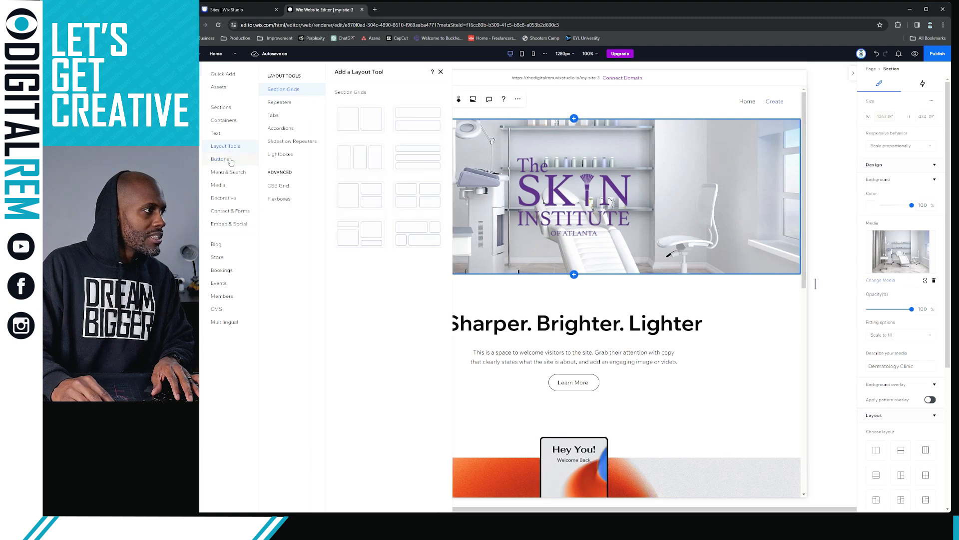
{"action": "left_click", "coordinate": [399, 112]}
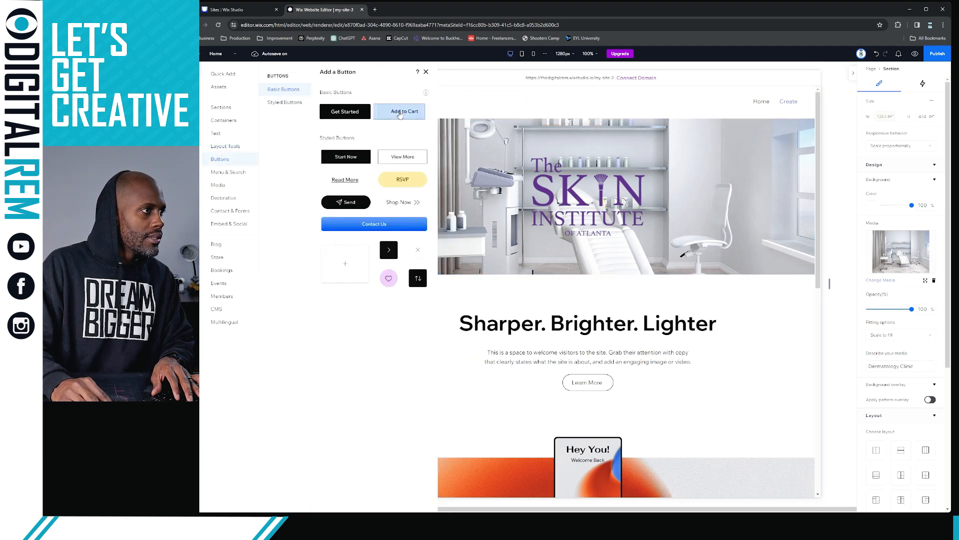
{"action": "left_click_drag", "start_coordinate": [569, 197], "coordinate": [570, 259]}
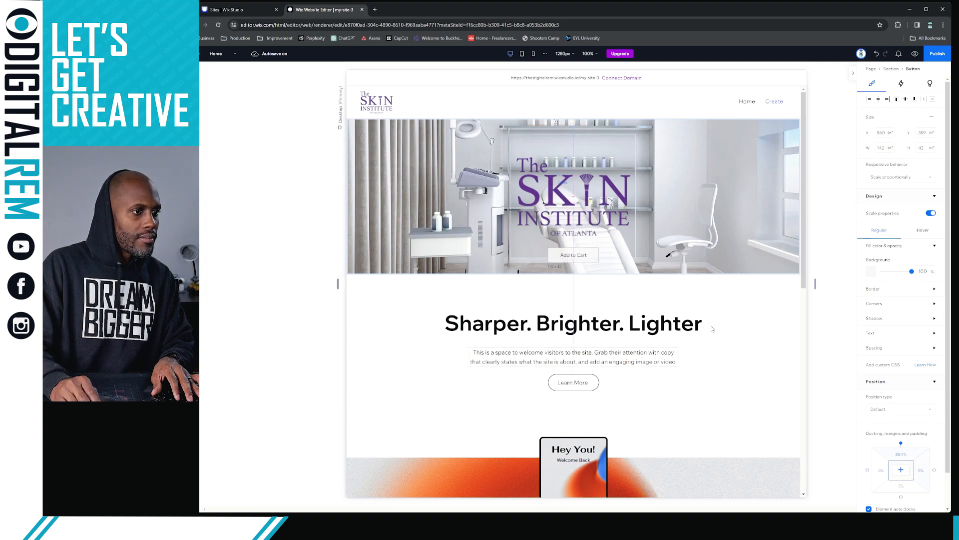
Nudge the hero button slightly lower and change its label to 'SIGN UP'
{"action": "scroll", "coordinate": [708, 332], "scroll_direction": "down", "scroll_amount": 3}
{"action": "scroll", "coordinate": [700, 310], "scroll_direction": "down", "scroll_amount": 2}
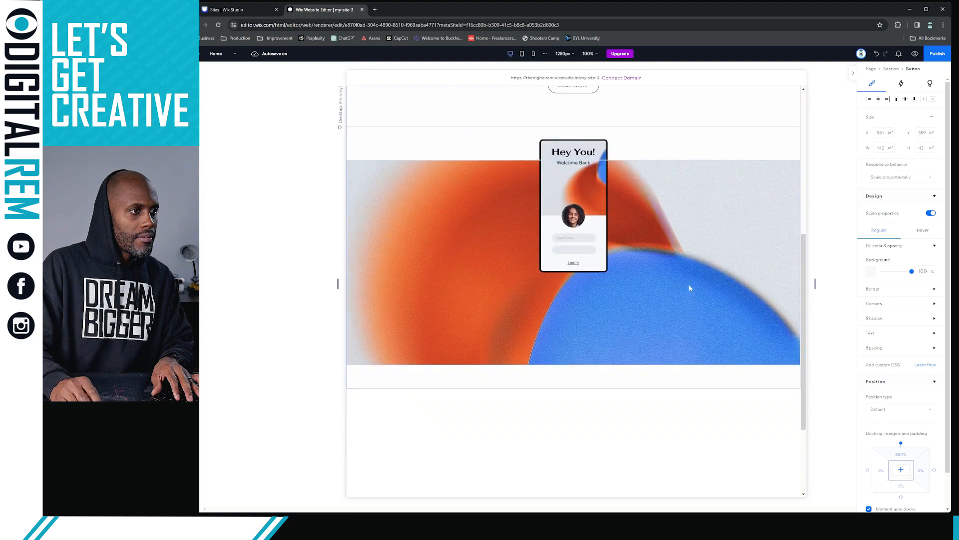
{"action": "scroll", "coordinate": [689, 283], "scroll_direction": "up", "scroll_amount": 4}
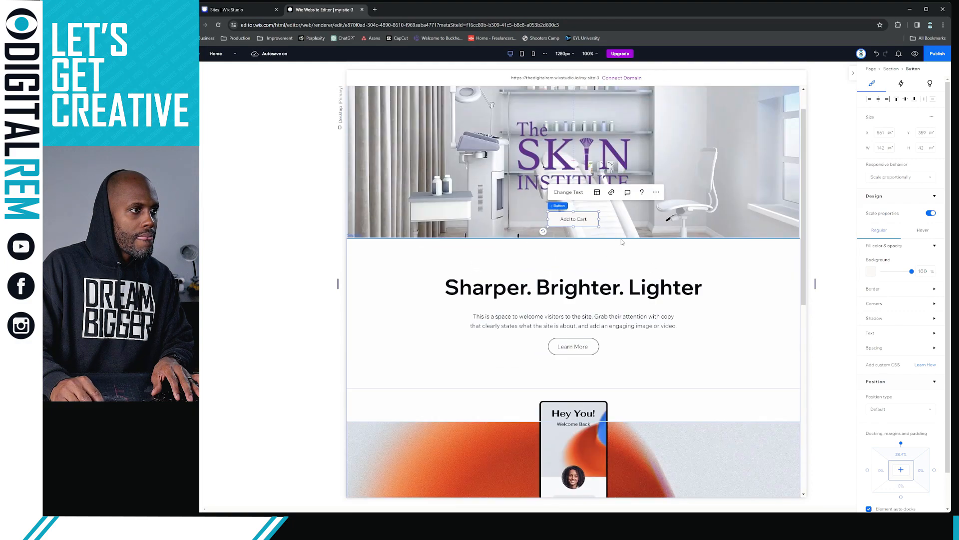
{"action": "left_click_drag", "start_coordinate": [580, 217], "coordinate": [579, 220]}
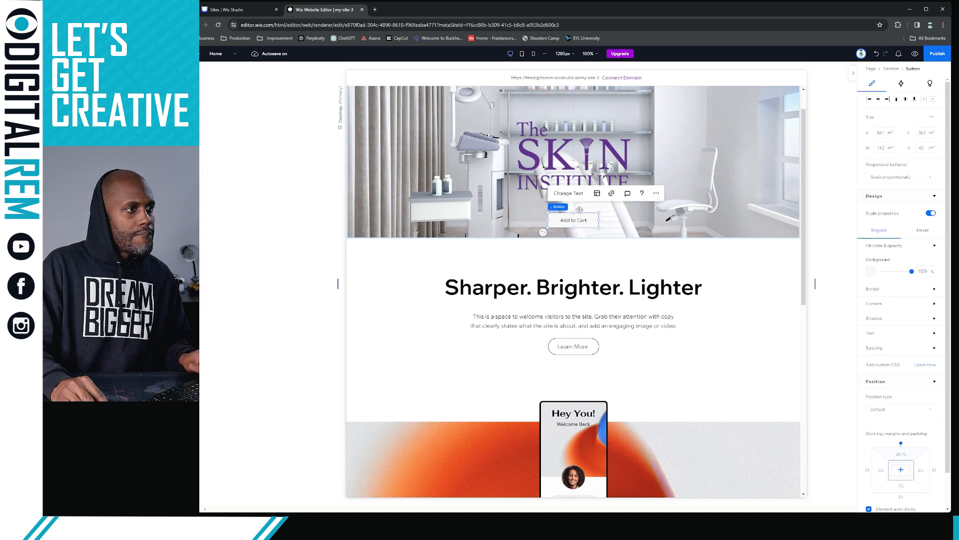
{"action": "left_click", "coordinate": [569, 193]}
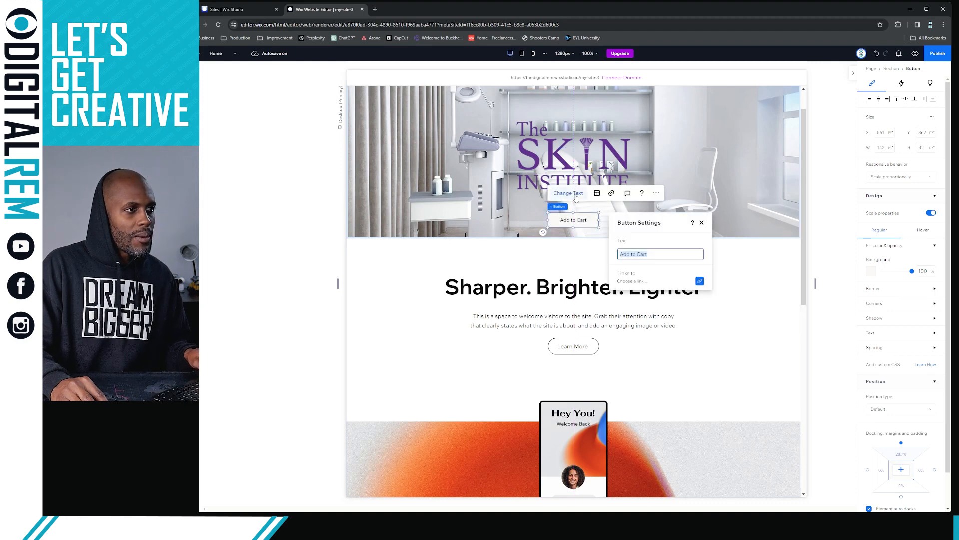
{"action": "type", "text": "SIGN UP"}
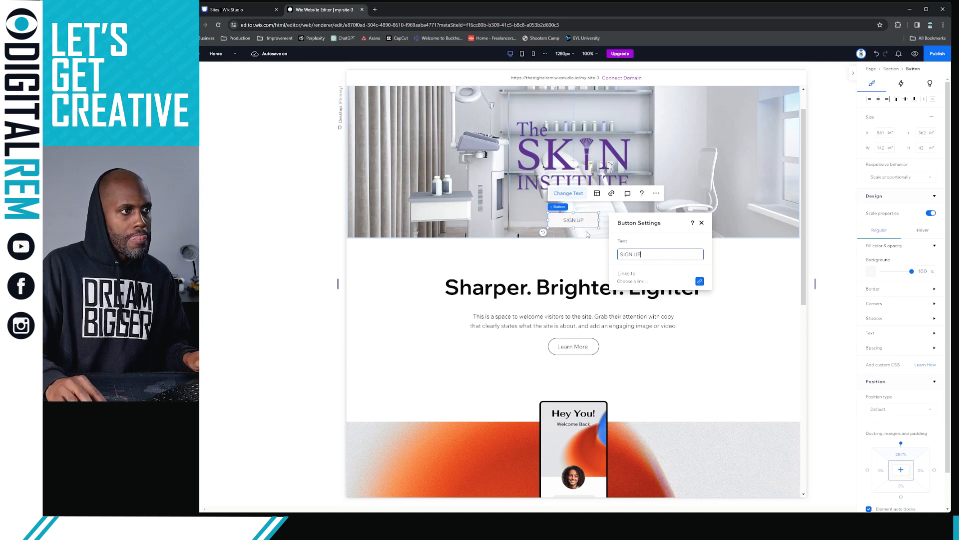
Set the SIGN UP button's link to None
{"action": "left_click", "coordinate": [699, 281]}
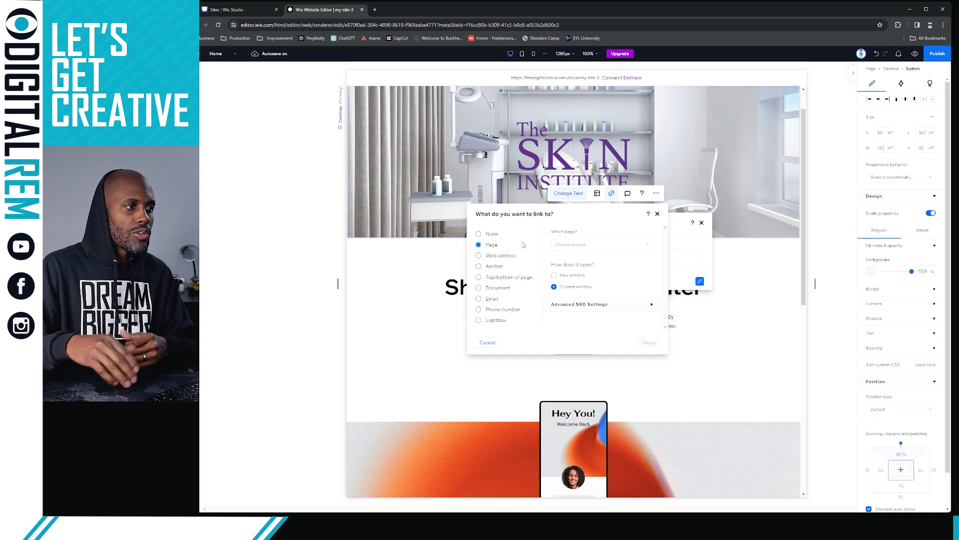
{"action": "left_click", "coordinate": [595, 246]}
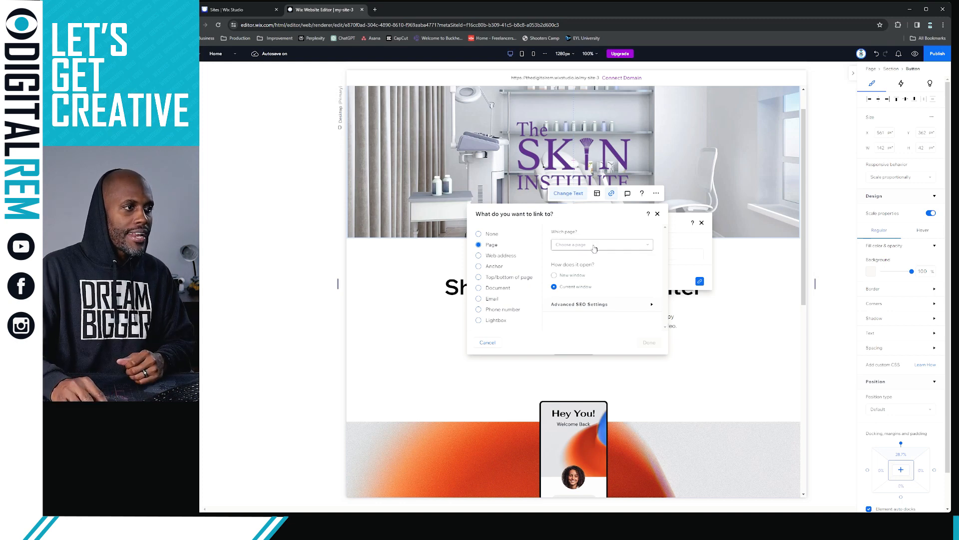
{"action": "left_click", "coordinate": [479, 234]}
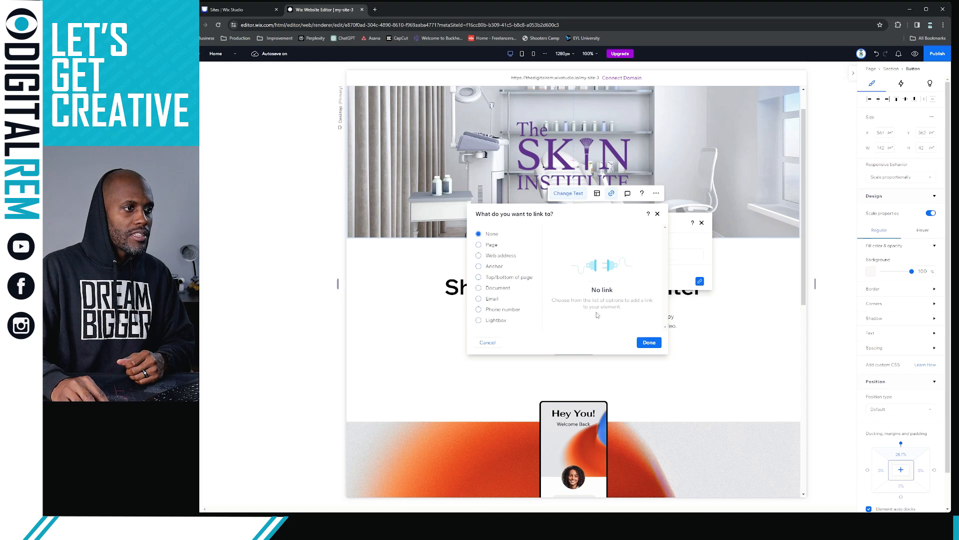
{"action": "left_click", "coordinate": [649, 343]}
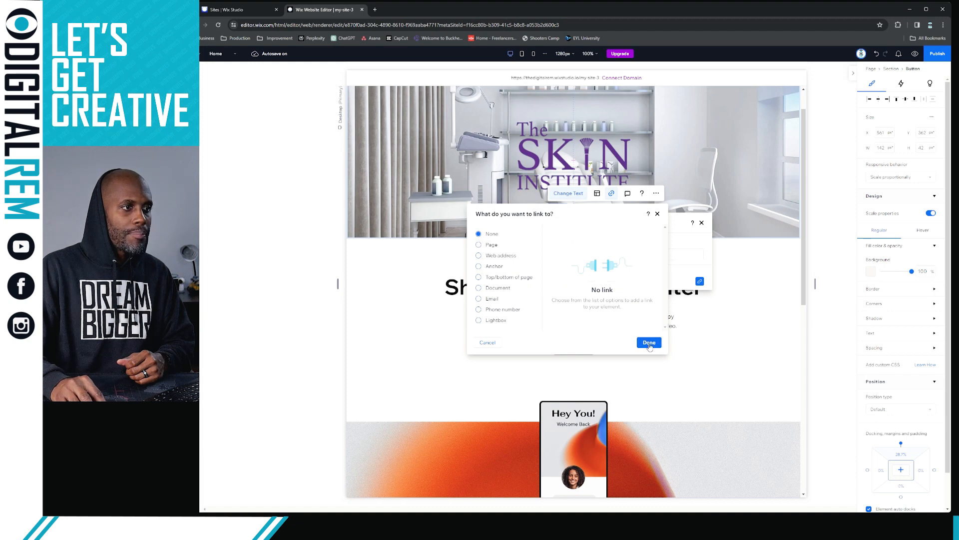
{"action": "left_click", "coordinate": [702, 223]}
{"action": "left_click", "coordinate": [732, 286]}
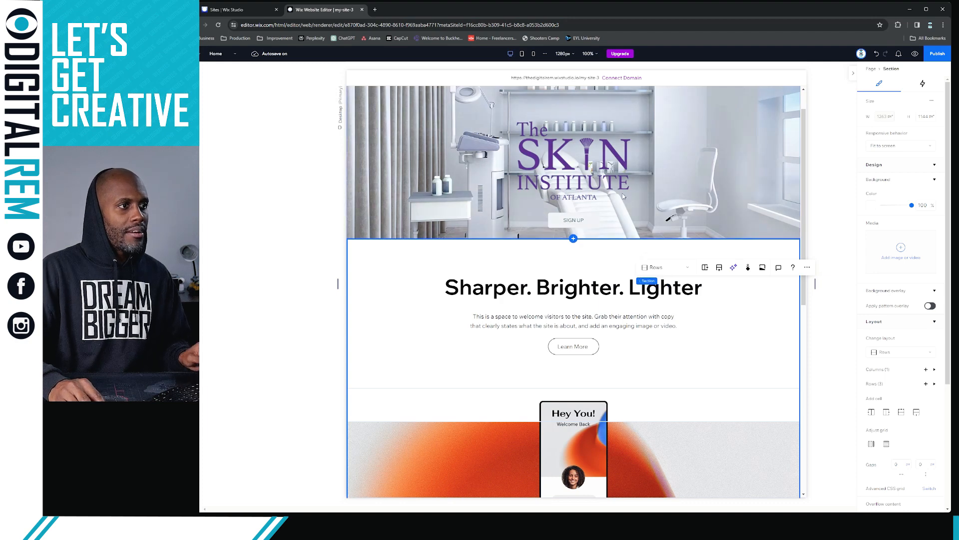
Give the SIGN UP button a lavender-purple (#8B8CD6) background fill
{"action": "left_click", "coordinate": [582, 223]}
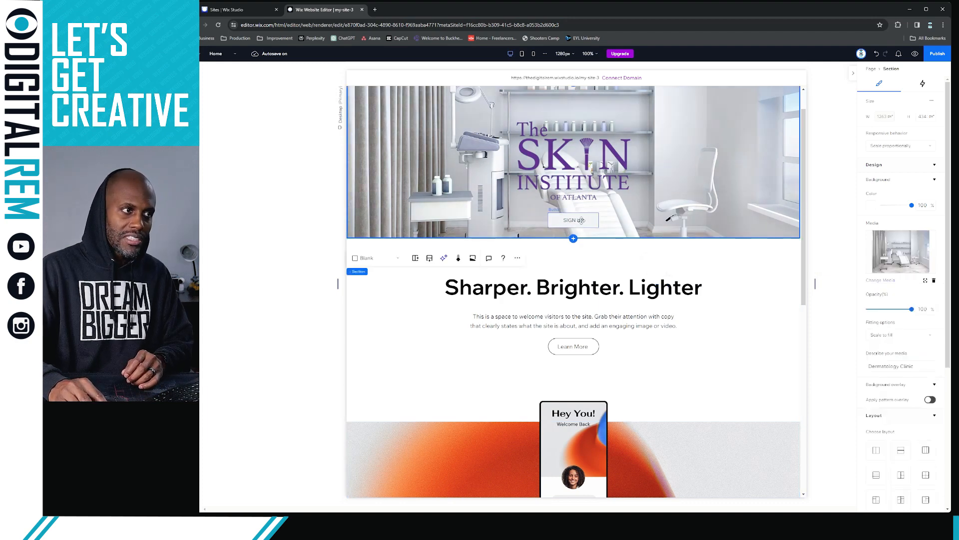
{"action": "left_click", "coordinate": [582, 223]}
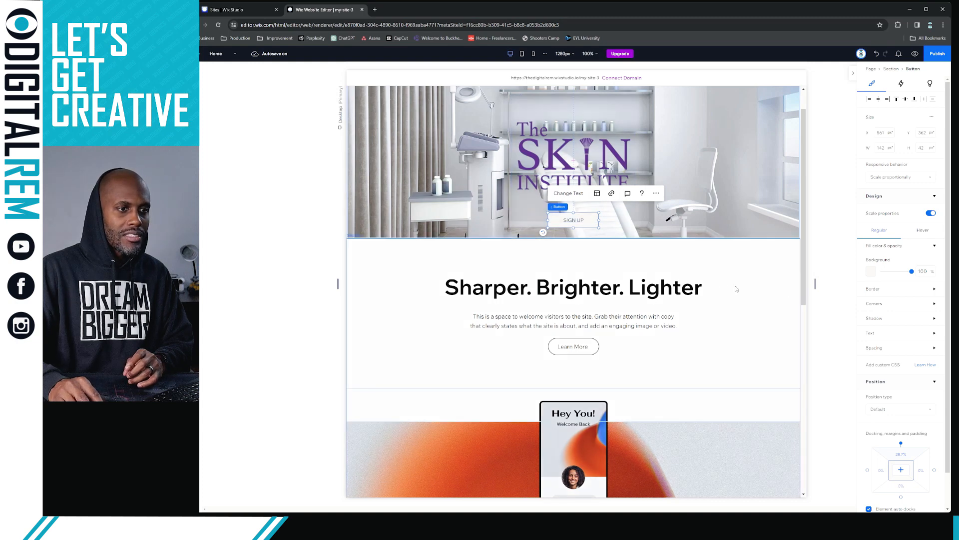
{"action": "left_click", "coordinate": [871, 273]}
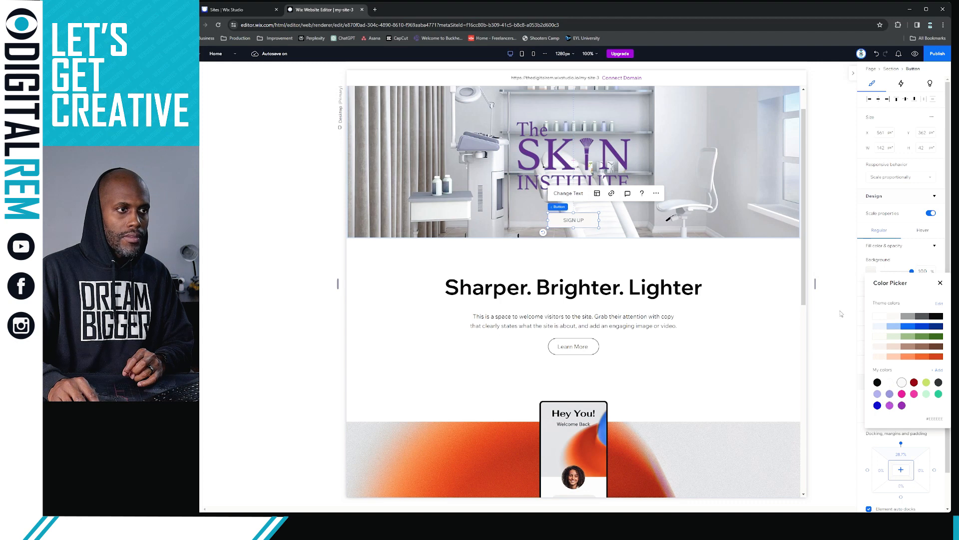
{"action": "left_click", "coordinate": [873, 270]}
{"action": "left_click", "coordinate": [873, 272]}
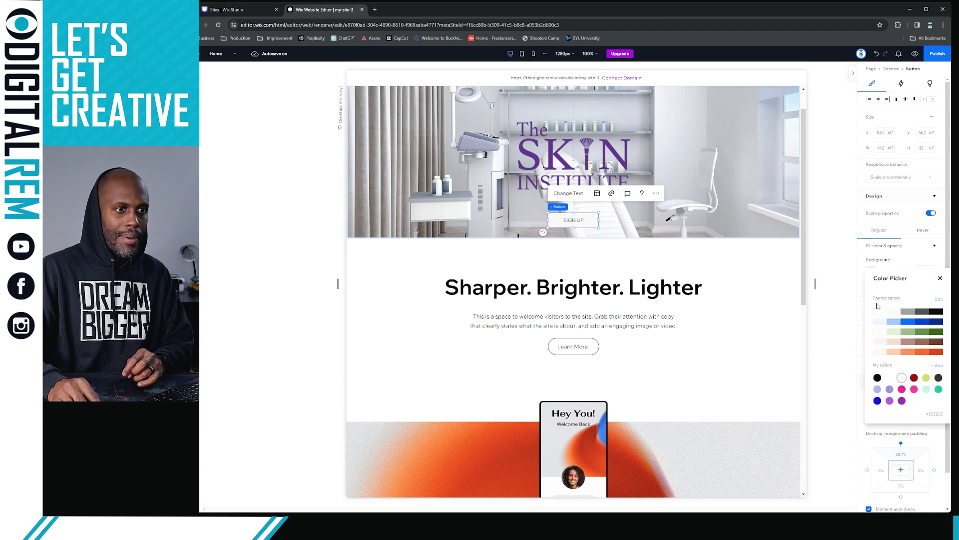
{"action": "left_click", "coordinate": [890, 389]}
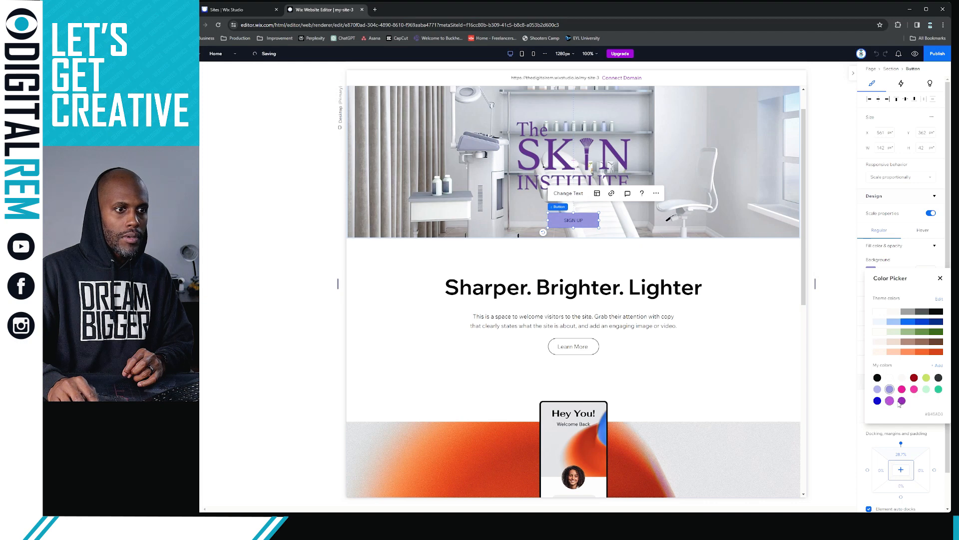
{"action": "left_click", "coordinate": [902, 400]}
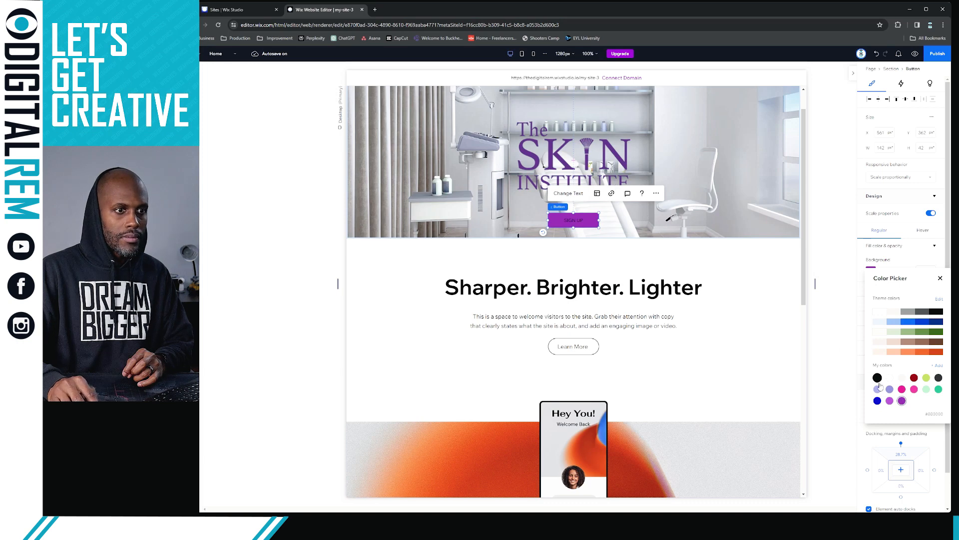
{"action": "left_click", "coordinate": [890, 392]}
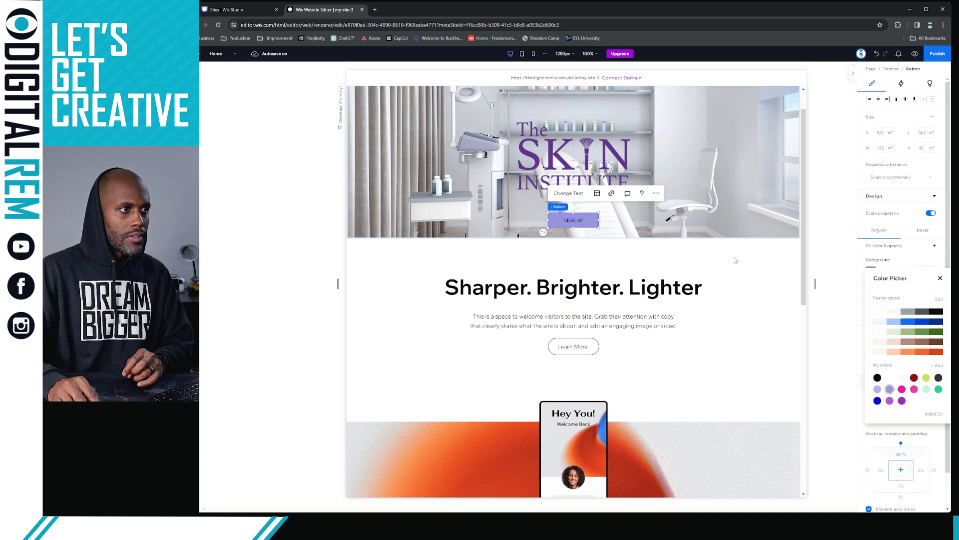
{"action": "left_click", "coordinate": [855, 267]}
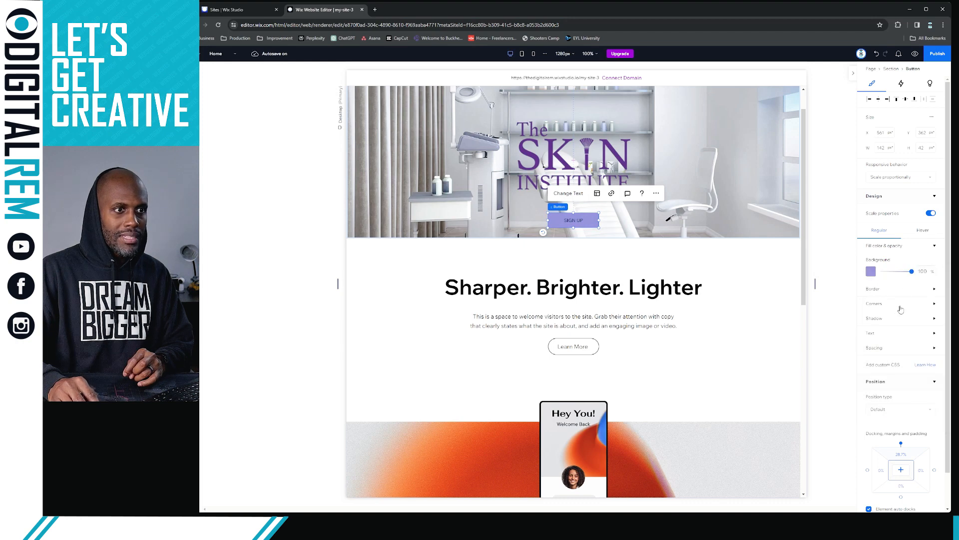
Make the SIGN UP text white using the Paragraph 1 theme at 17 px
{"action": "left_click", "coordinate": [934, 335]}
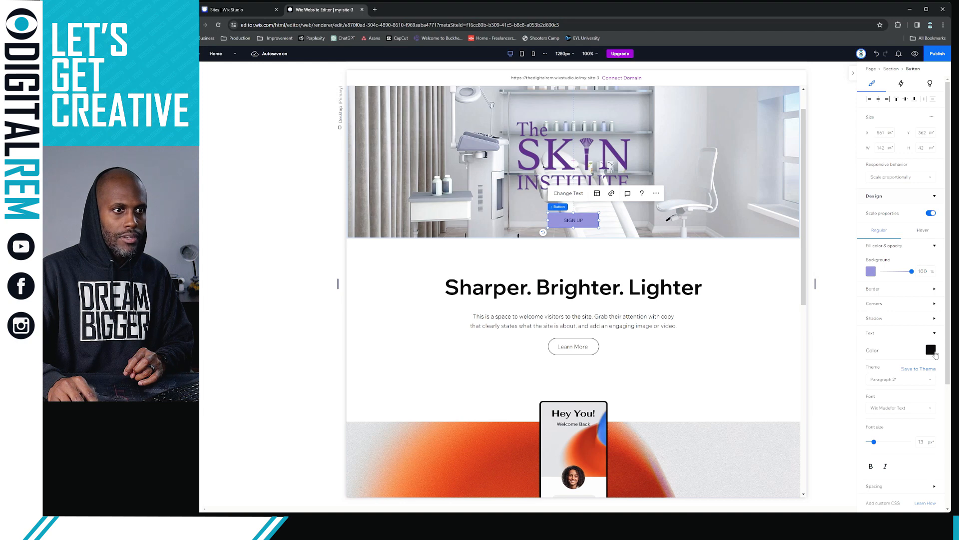
{"action": "left_click", "coordinate": [932, 350]}
{"action": "left_click", "coordinate": [881, 397]}
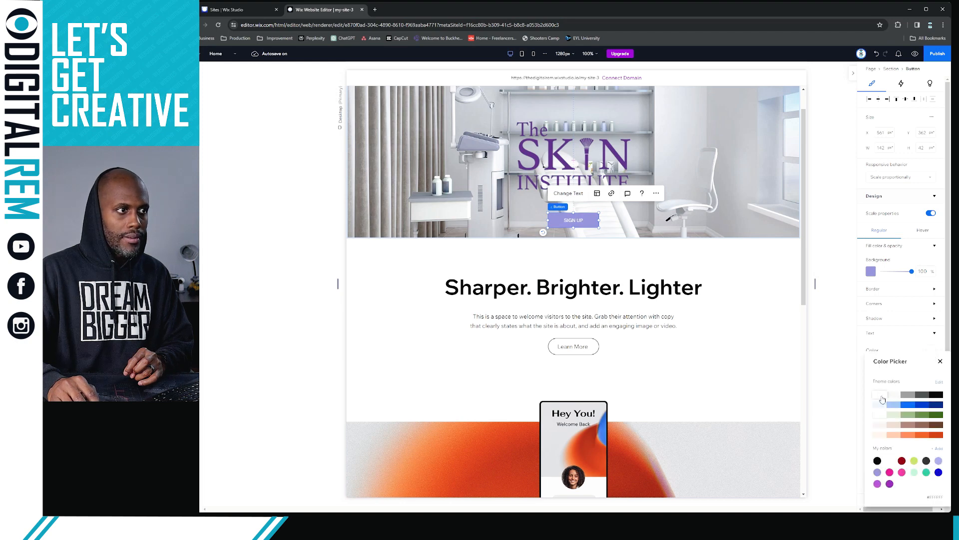
{"action": "left_click", "coordinate": [834, 372]}
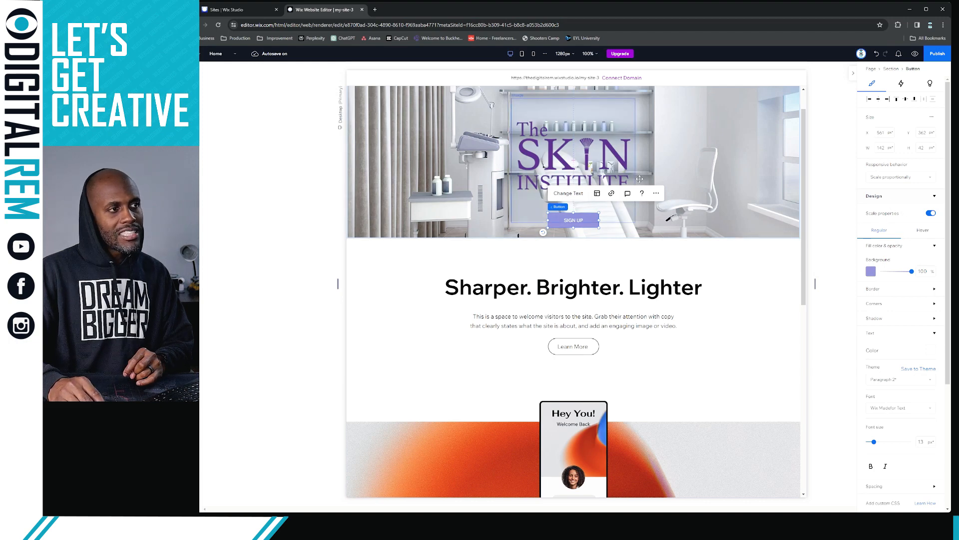
{"action": "left_click", "coordinate": [908, 380]}
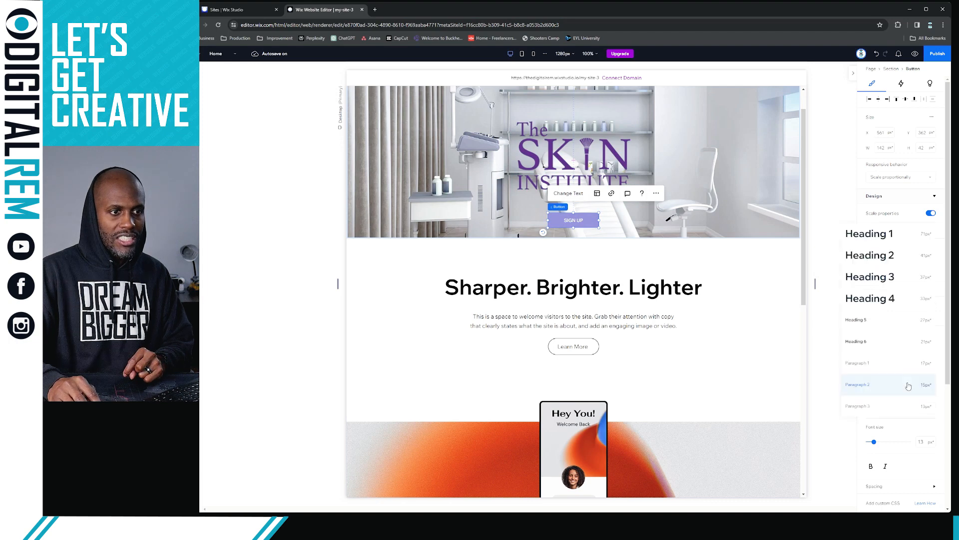
{"action": "left_click", "coordinate": [913, 351]}
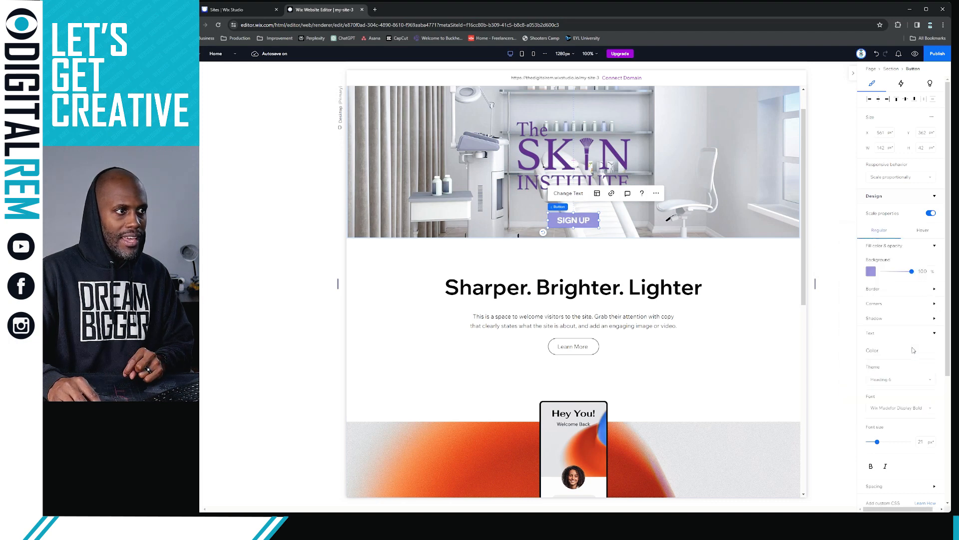
{"action": "left_click", "coordinate": [904, 380]}
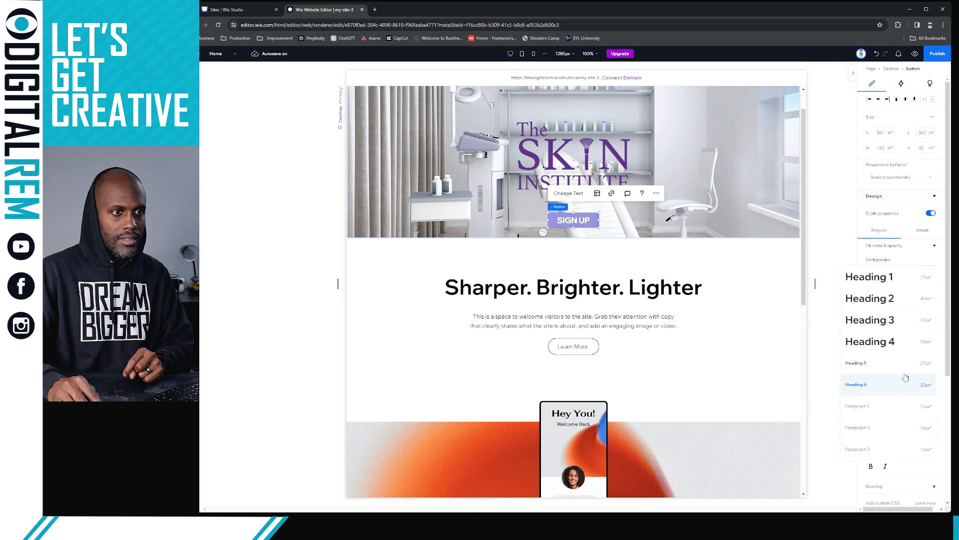
{"action": "left_click", "coordinate": [901, 406]}
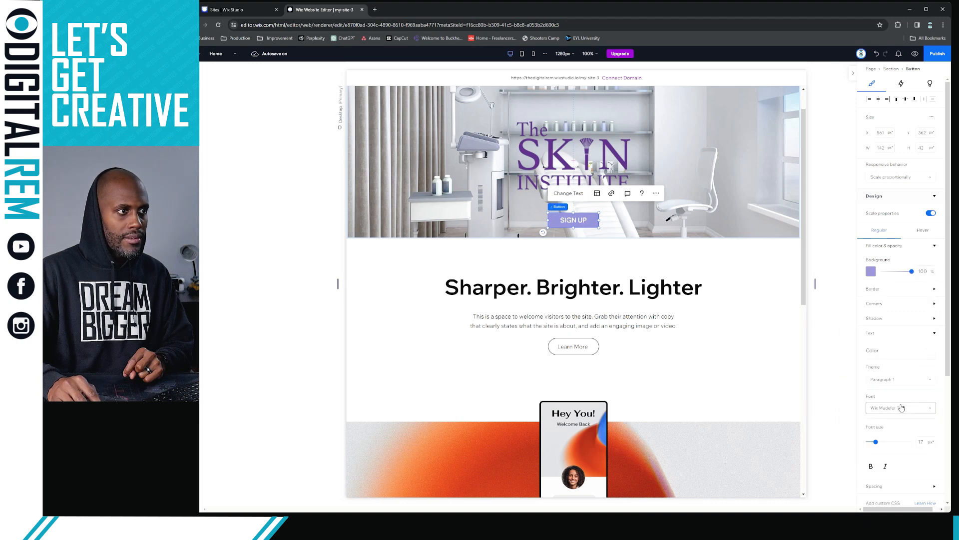
{"action": "left_click", "coordinate": [834, 392]}
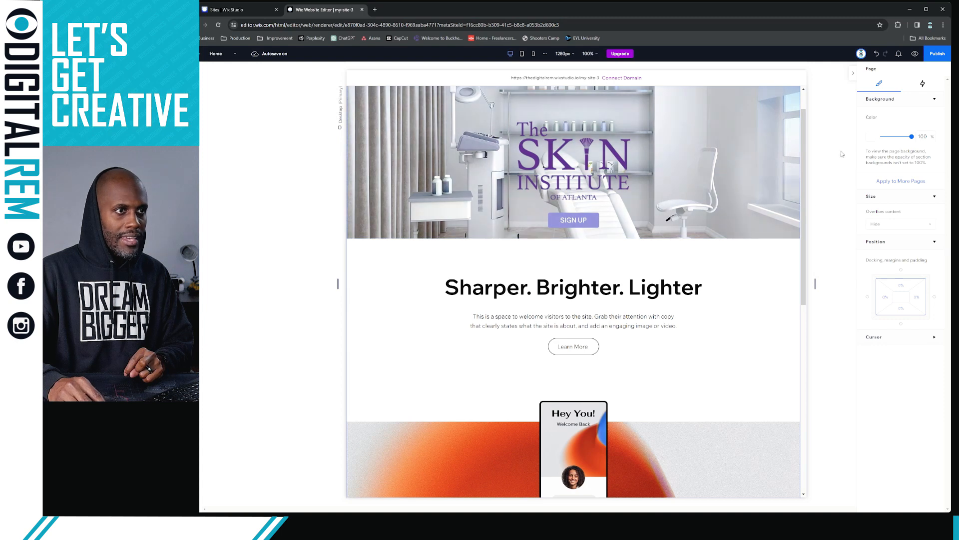
Set the SIGN UP button's hover fill to the deeper purple from My colors
{"action": "left_click", "coordinate": [591, 225]}
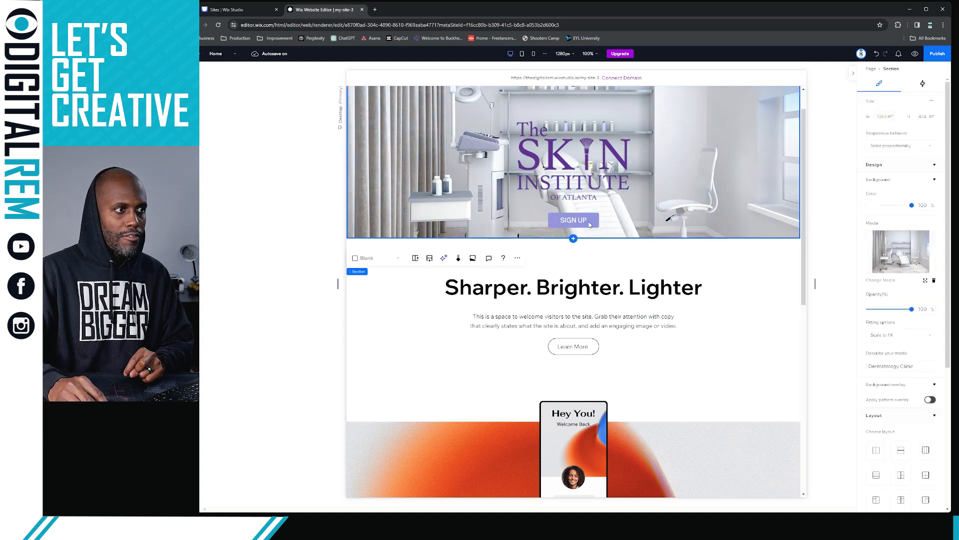
{"action": "left_click", "coordinate": [590, 223]}
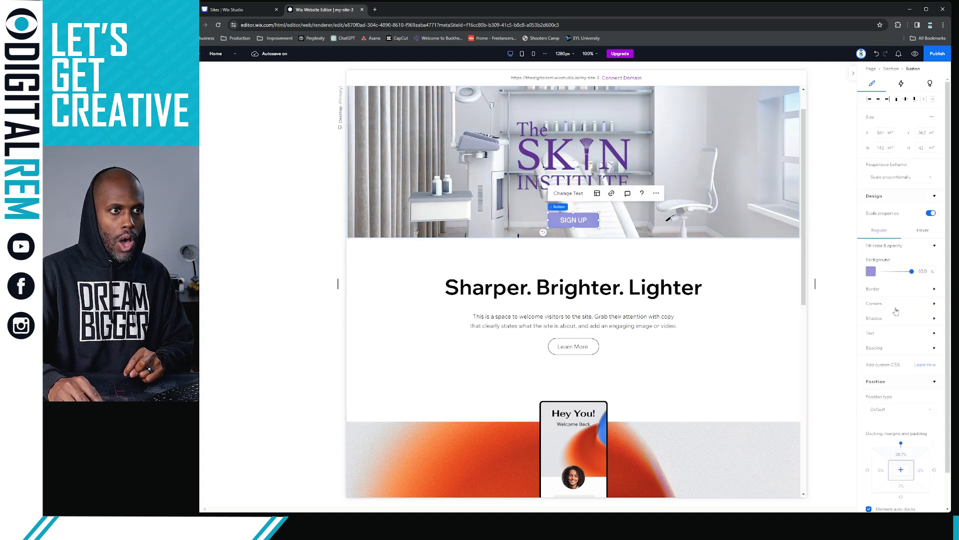
{"action": "left_click", "coordinate": [916, 230]}
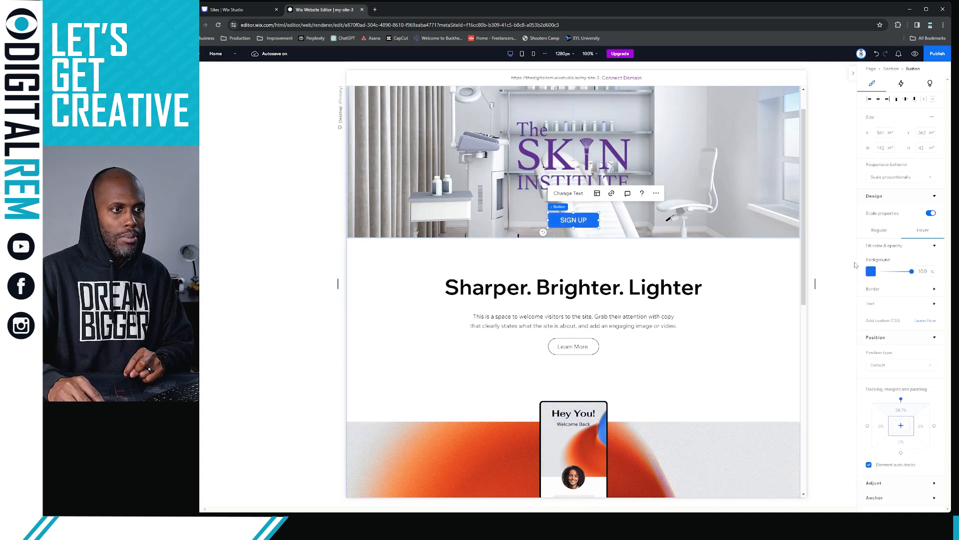
{"action": "left_click", "coordinate": [871, 273]}
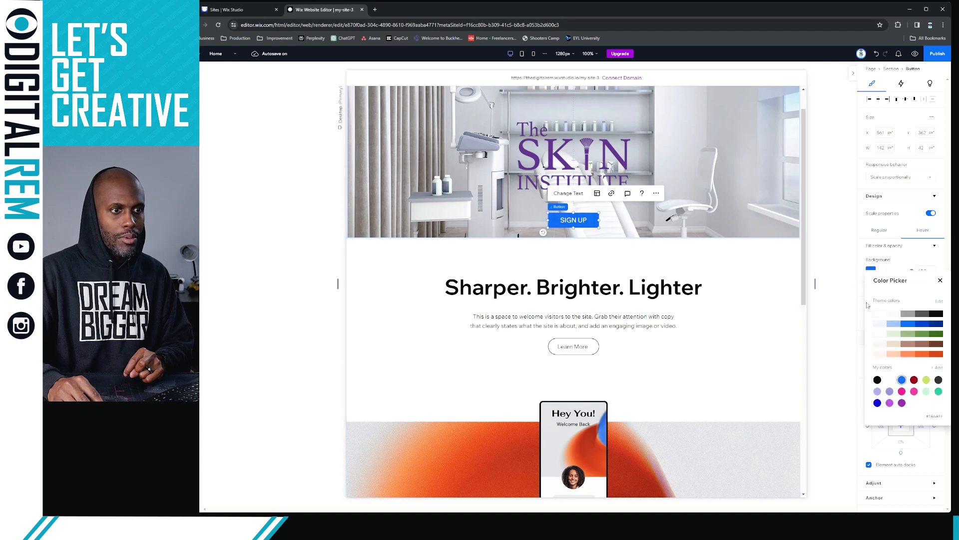
{"action": "left_click", "coordinate": [902, 404]}
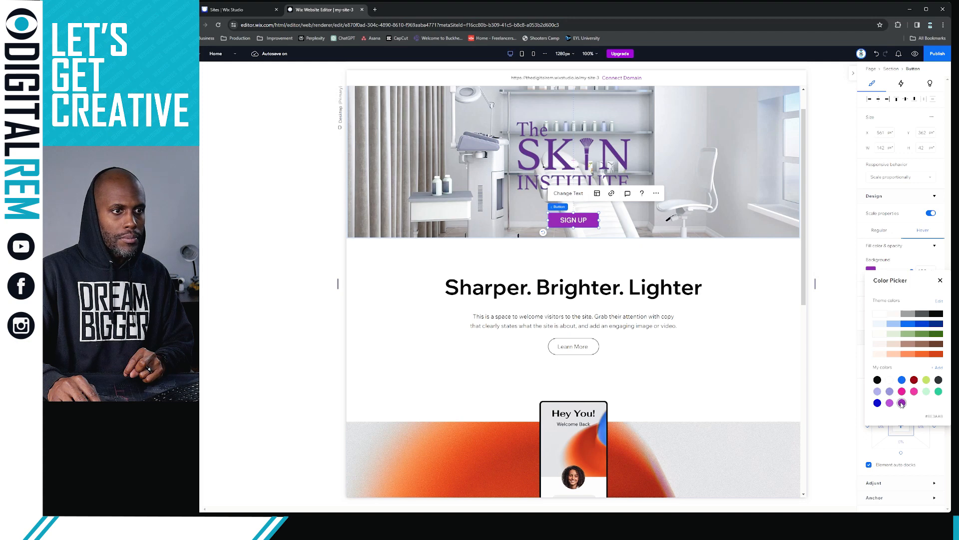
{"action": "left_click", "coordinate": [941, 280]}
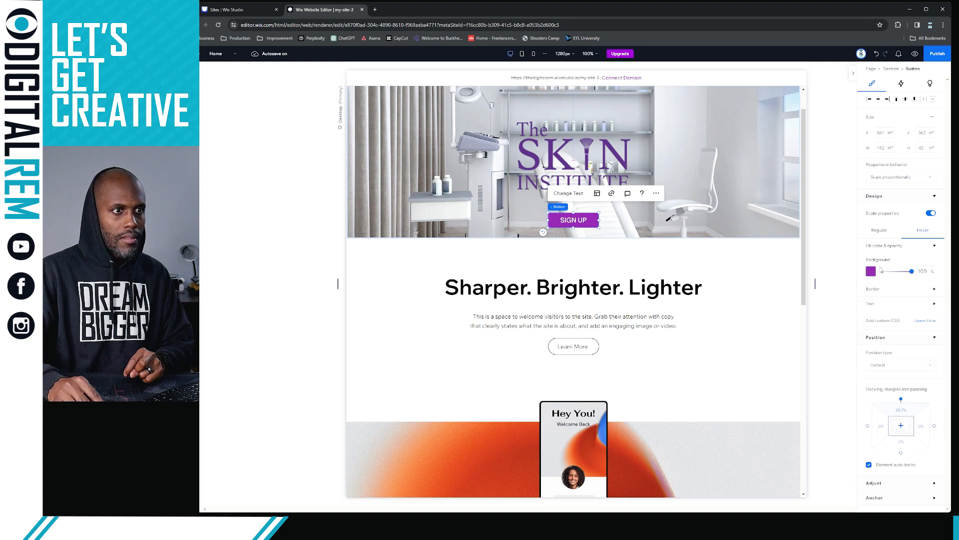
Compare the button's Regular and Hover states, then deselect it to preview
{"action": "left_click", "coordinate": [893, 233]}
{"action": "left_click", "coordinate": [906, 232]}
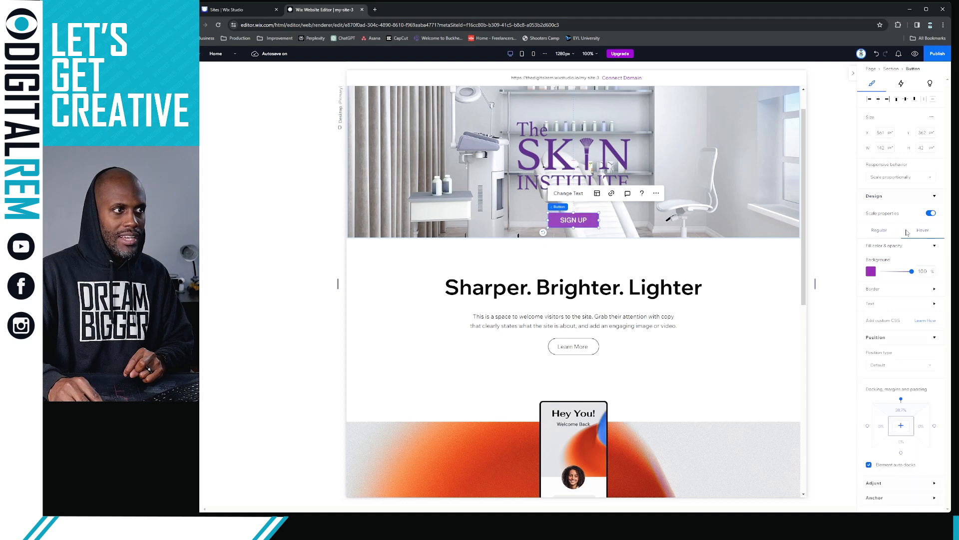
{"action": "left_click", "coordinate": [879, 233]}
{"action": "left_click", "coordinate": [916, 233]}
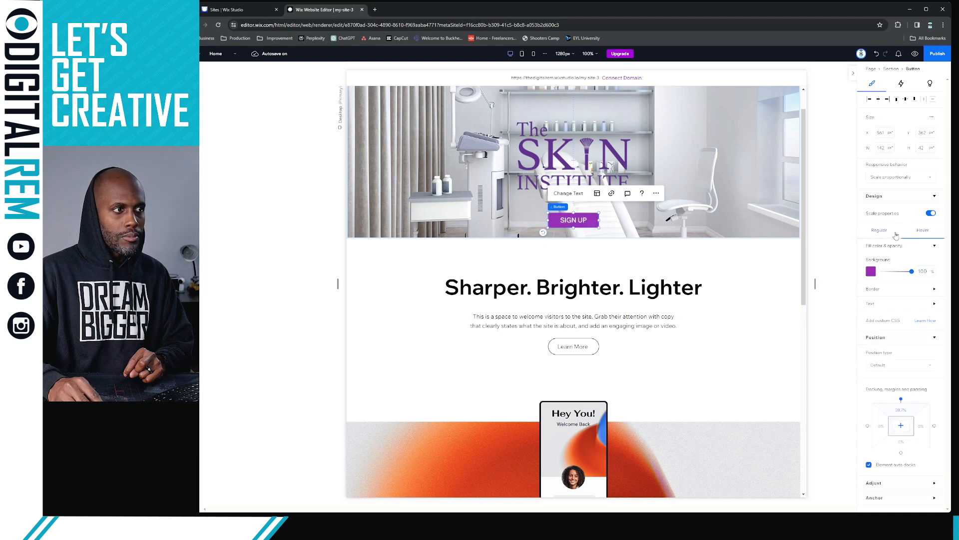
{"action": "left_click", "coordinate": [894, 235]}
{"action": "left_click", "coordinate": [837, 253]}
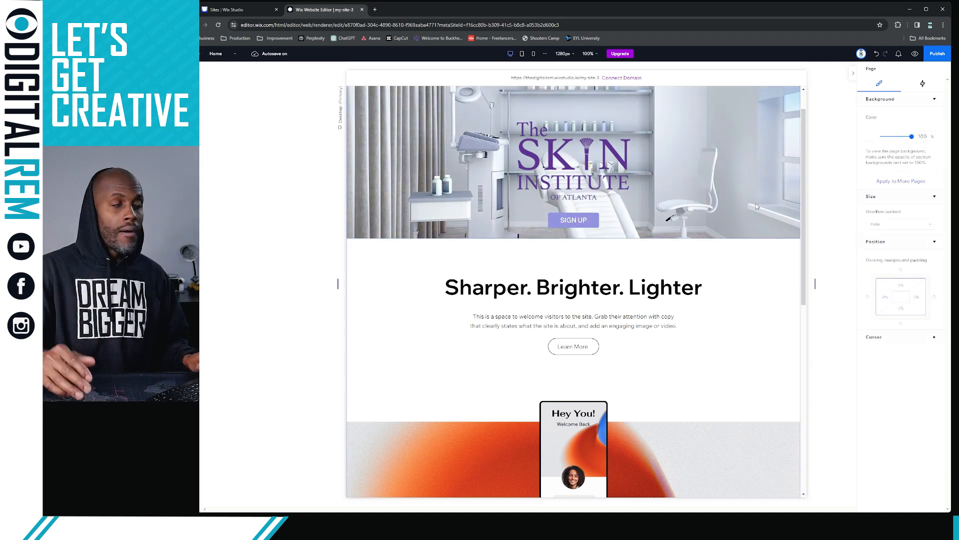
Nudge the Skin Institute logo slightly higher in the hero
{"action": "scroll", "coordinate": [655, 164], "scroll_direction": "up", "scroll_amount": 1}
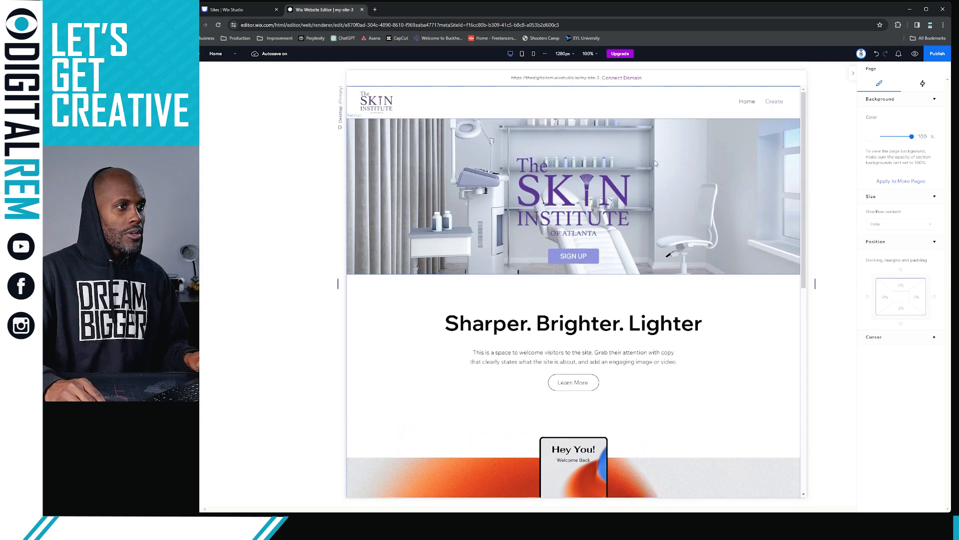
{"action": "left_click", "coordinate": [607, 200]}
{"action": "left_click", "coordinate": [603, 200]}
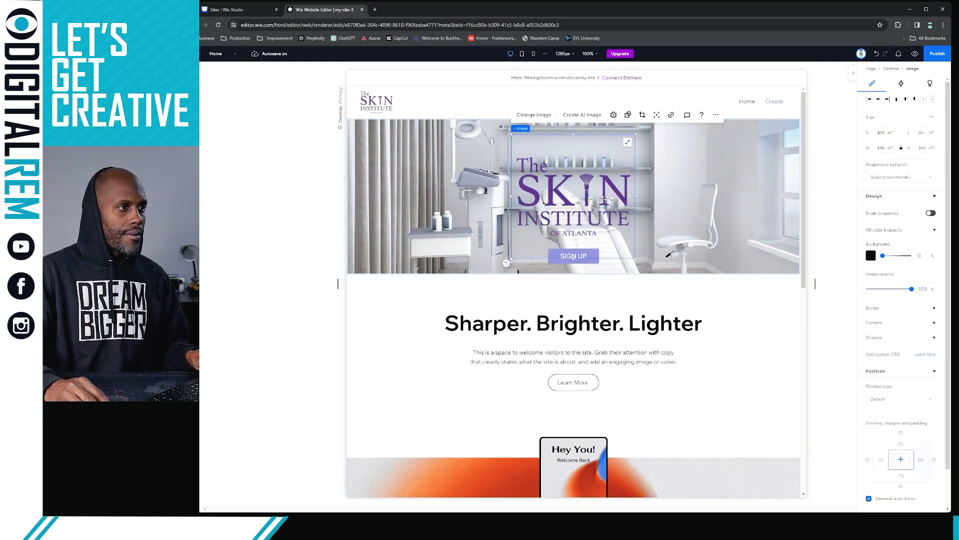
{"action": "left_click_drag", "start_coordinate": [604, 200], "coordinate": [606, 190]}
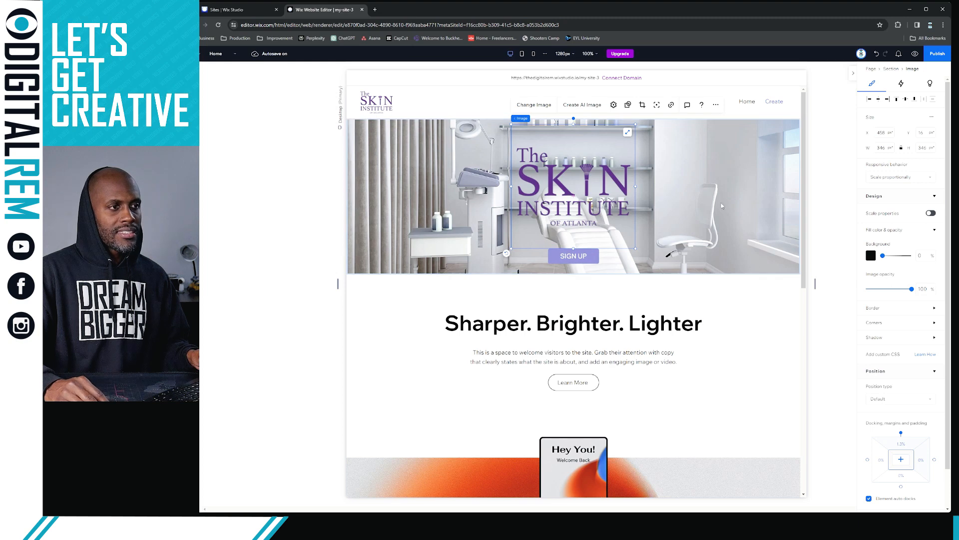
Add the SIGN UP button to the selection, raise both slightly, and stack them vertically
{"action": "left_click", "coordinate": [574, 256], "text": "shift"}
{"action": "left_click_drag", "start_coordinate": [592, 196], "coordinate": [590, 191]}
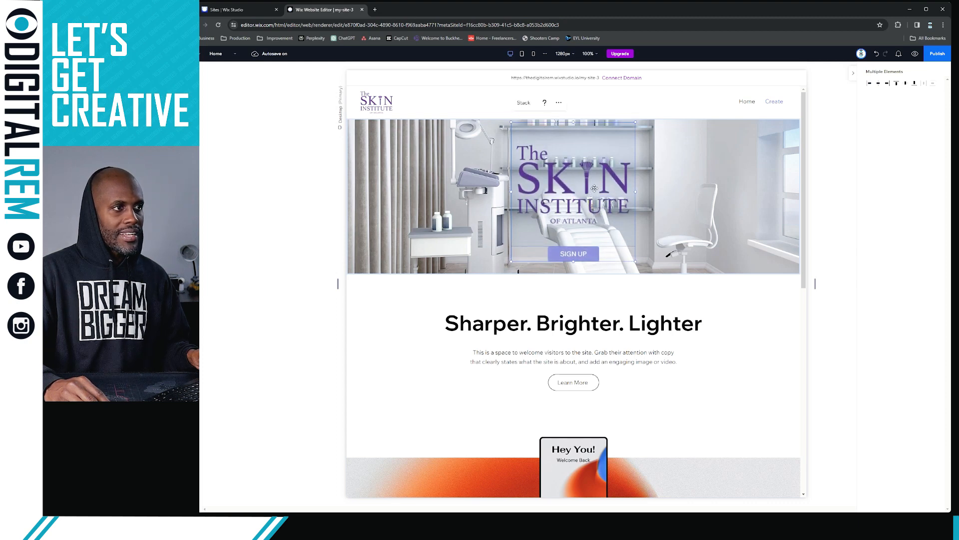
{"action": "right_click", "coordinate": [590, 188]}
{"action": "mouse_move", "coordinate": [609, 289]}
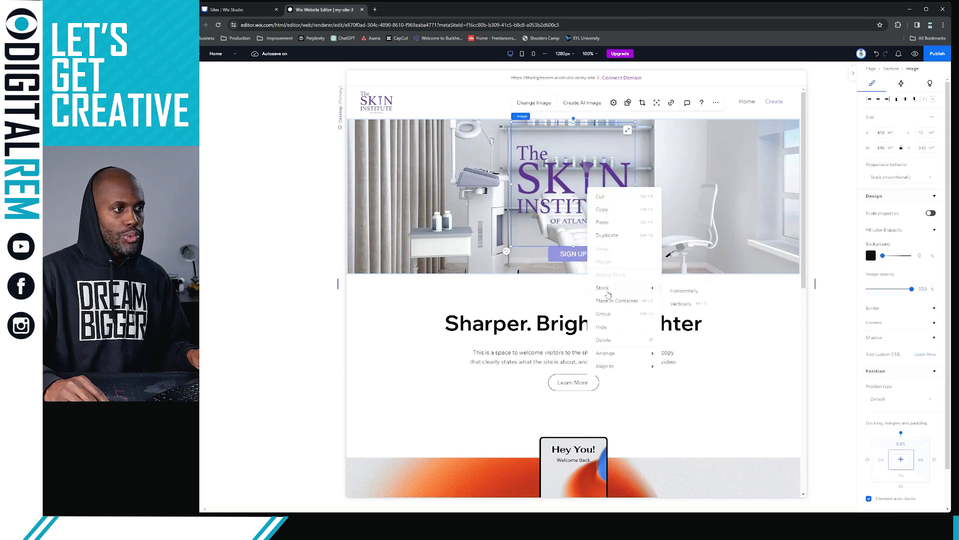
{"action": "left_click", "coordinate": [680, 294]}
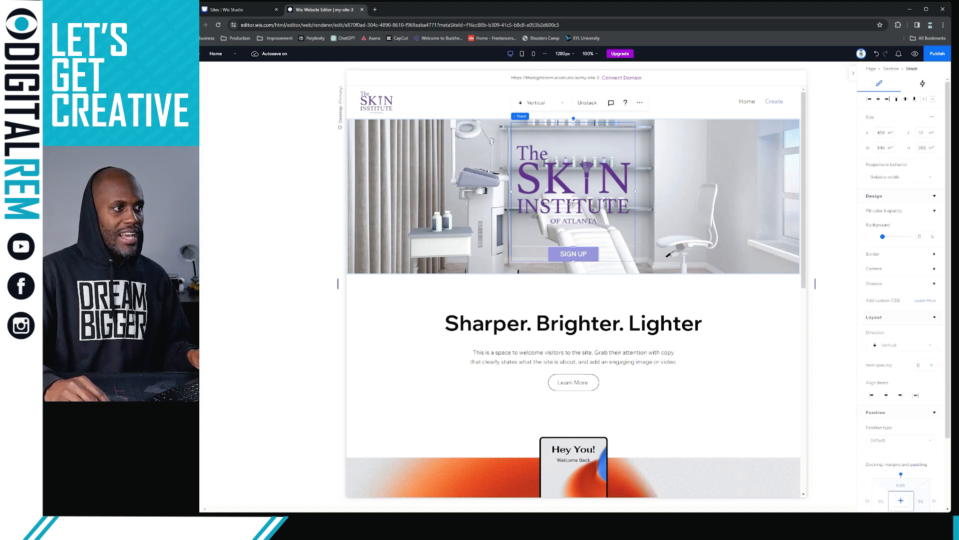
Move the logo-and-button stack slightly lower, then undo both the move and the stacking with Ctrl+Z
{"action": "left_click", "coordinate": [747, 308]}
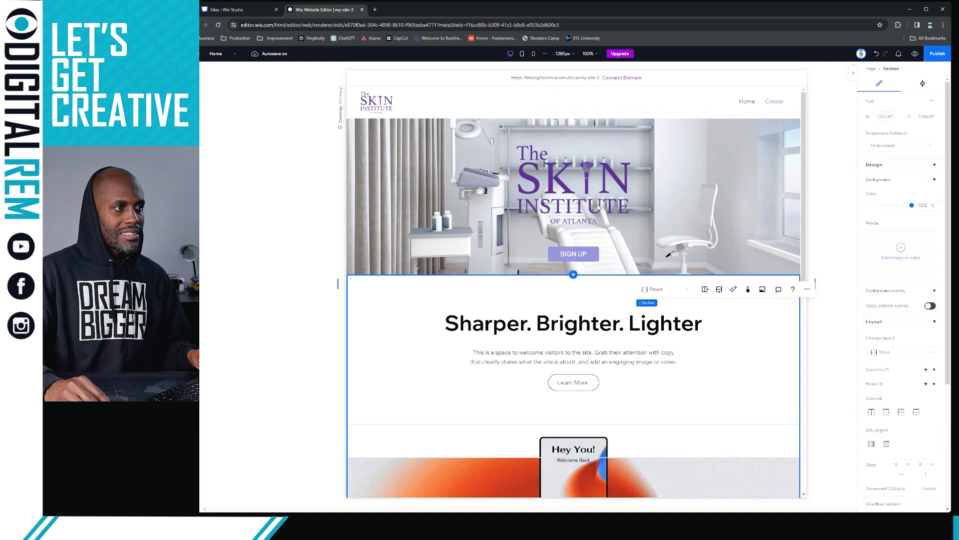
{"action": "left_click", "coordinate": [598, 207]}
{"action": "left_click", "coordinate": [596, 206]}
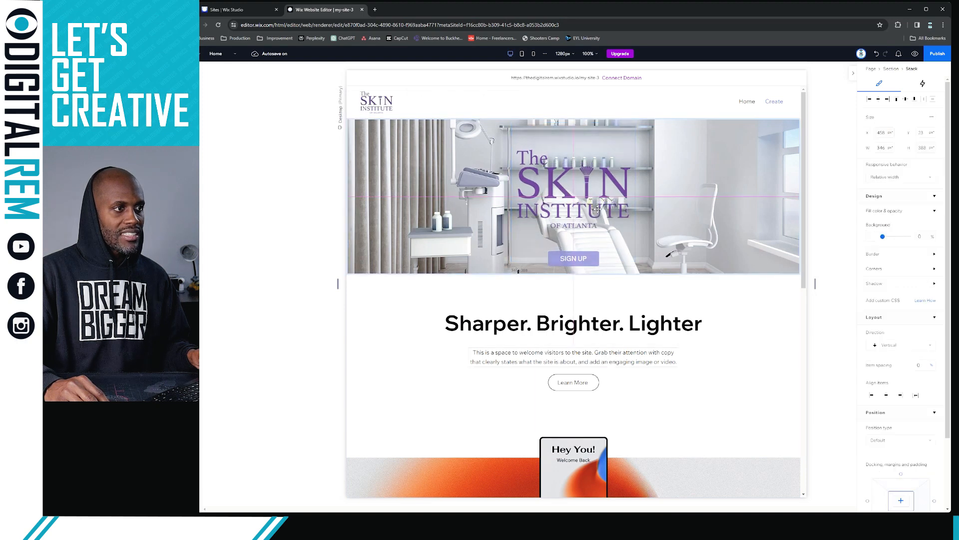
{"action": "left_click_drag", "start_coordinate": [597, 206], "coordinate": [598, 201]}
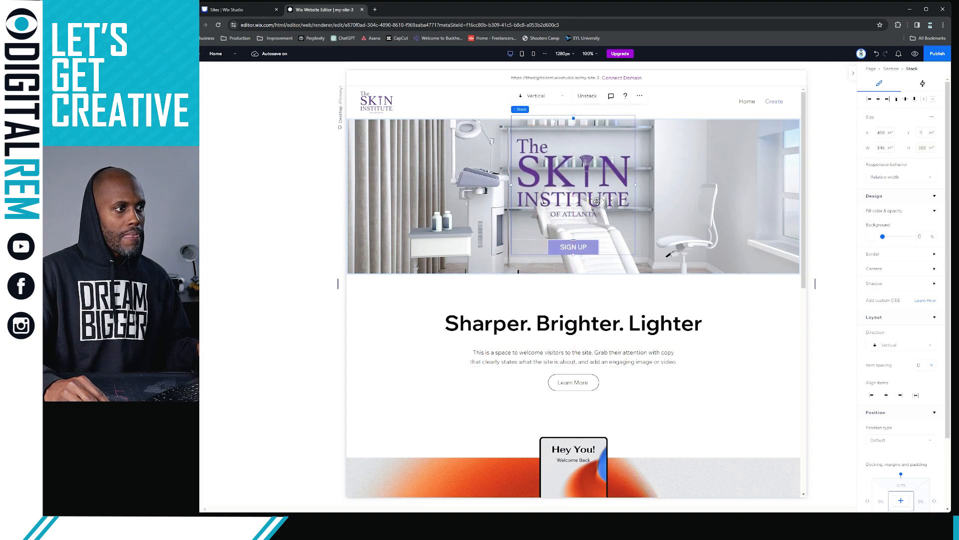
{"action": "key", "text": "ctrl+z"}
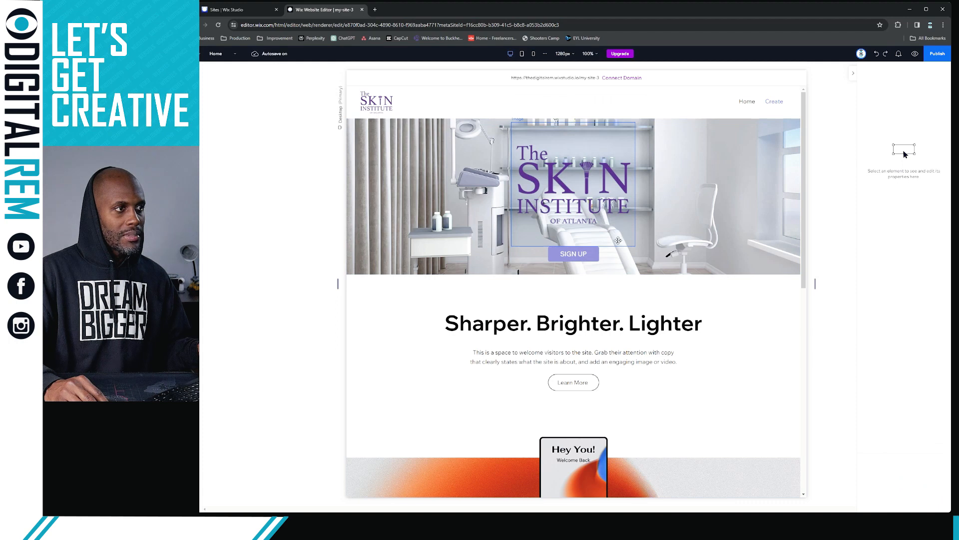
{"action": "key", "text": "ctrl+z"}
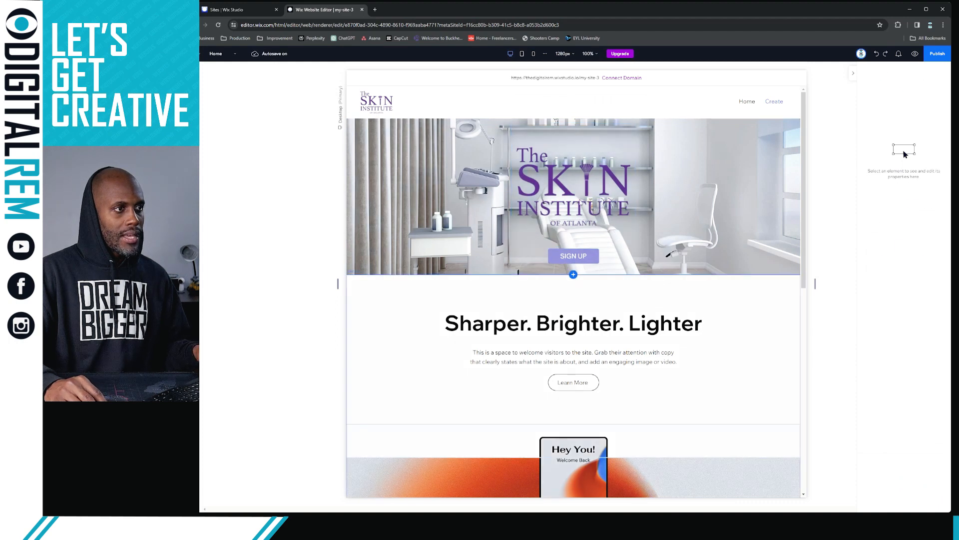
Move the Skin Institute logo about 7 px higher in the hero
{"action": "left_click", "coordinate": [712, 329]}
{"action": "left_click", "coordinate": [582, 184]}
{"action": "left_click", "coordinate": [585, 181]}
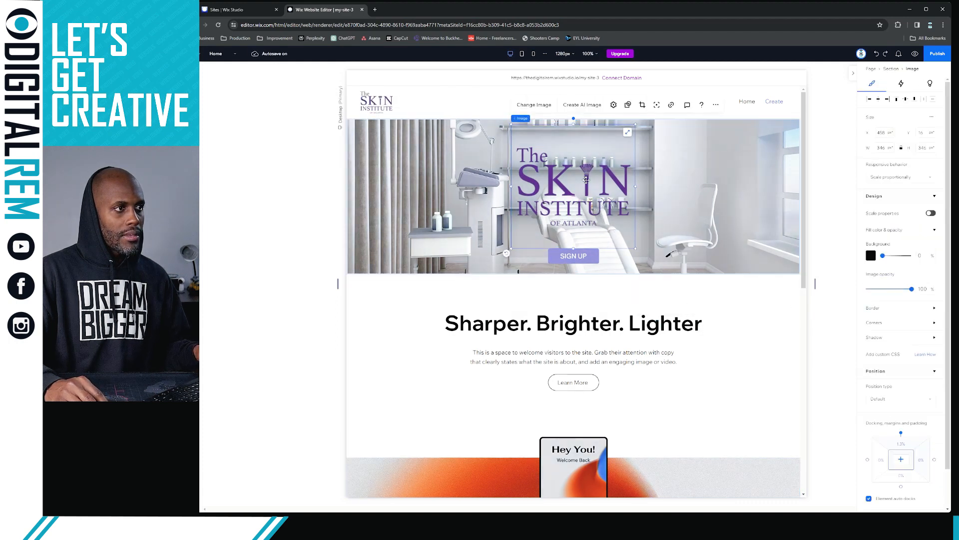
{"action": "left_click_drag", "start_coordinate": [586, 179], "coordinate": [587, 171]}
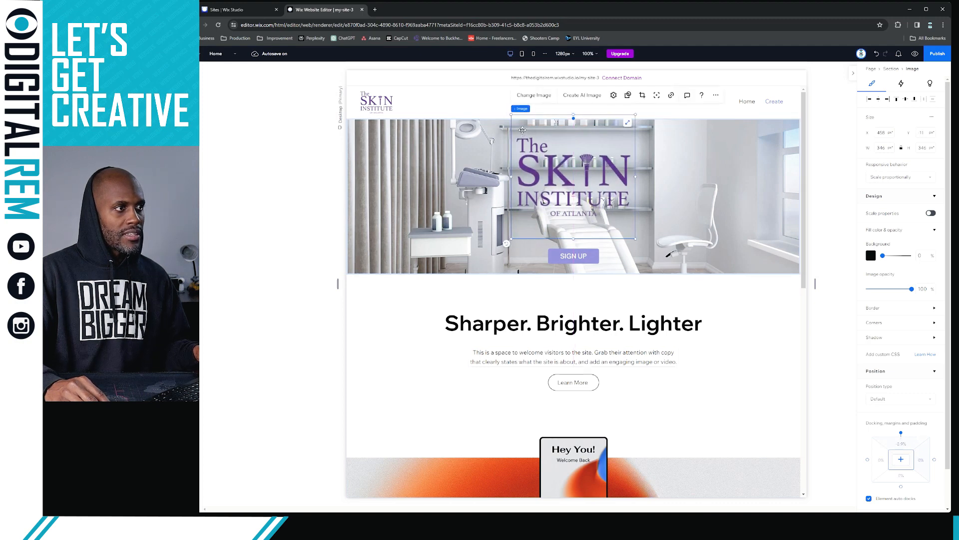
Raise the SIGN UP button to sit centred just beneath the logo
{"action": "left_click", "coordinate": [599, 256]}
{"action": "left_click_drag", "start_coordinate": [595, 256], "coordinate": [589, 245]}
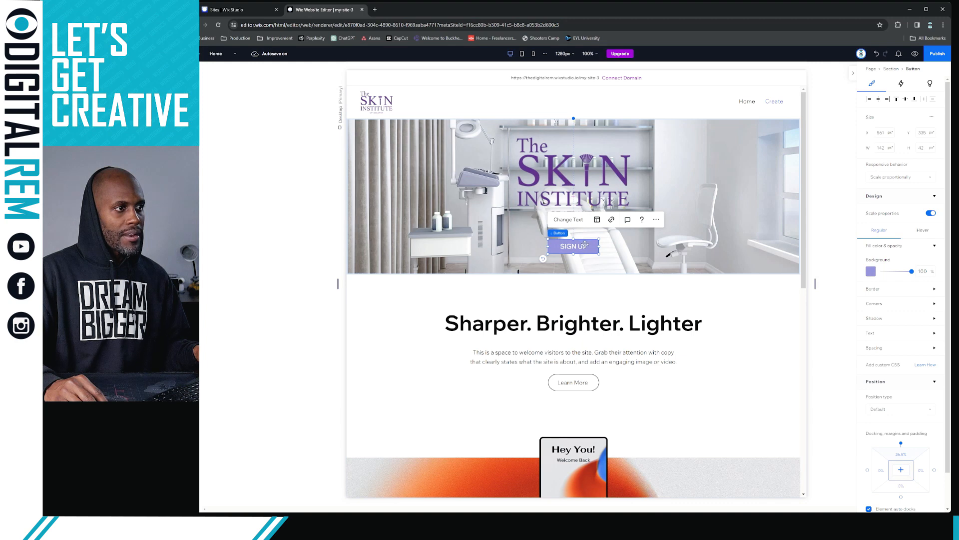
{"action": "left_click_drag", "start_coordinate": [585, 244], "coordinate": [586, 239]}
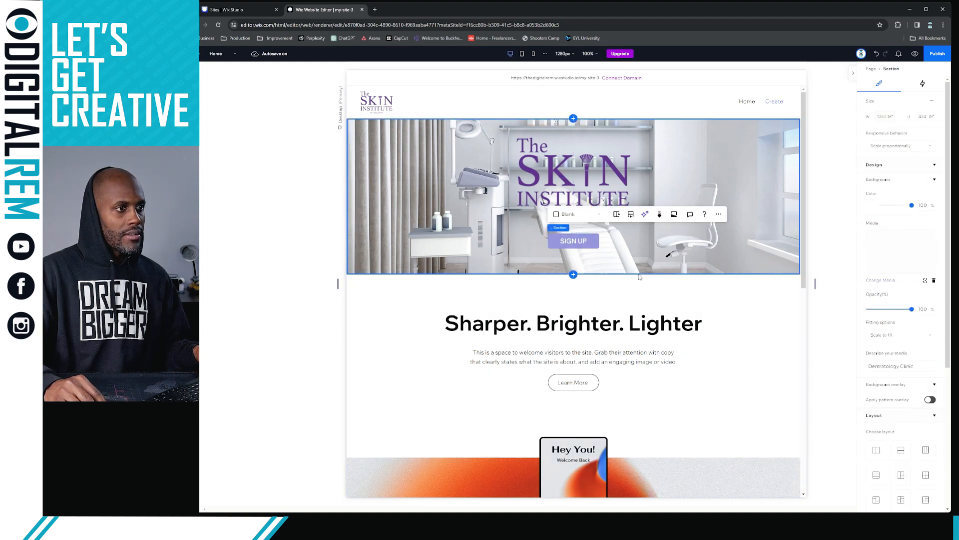
Shorten the hero section to 413 high, ending just below SIGN UP, then reselect the hero
{"action": "left_click_drag", "start_coordinate": [632, 274], "coordinate": [639, 266]}
{"action": "left_click", "coordinate": [670, 273]}
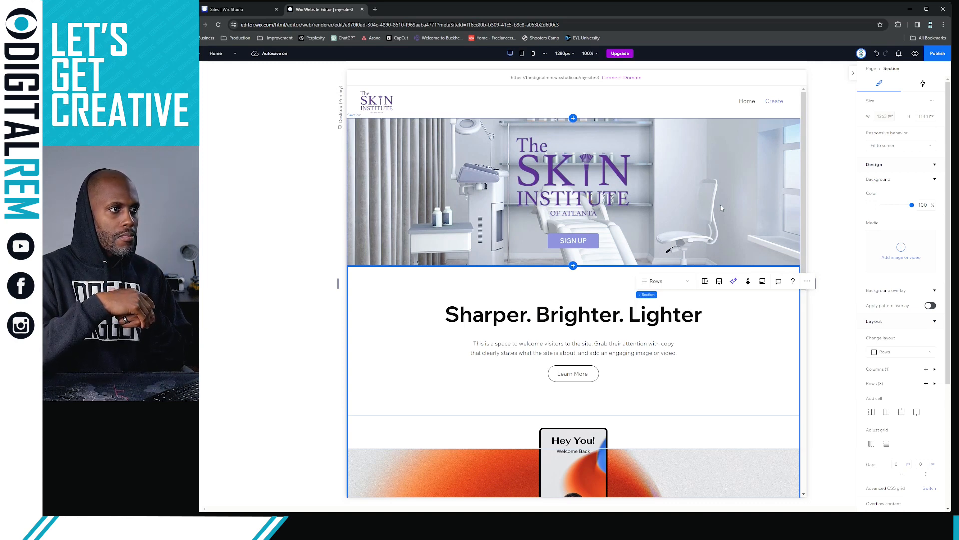
{"action": "left_click", "coordinate": [766, 332]}
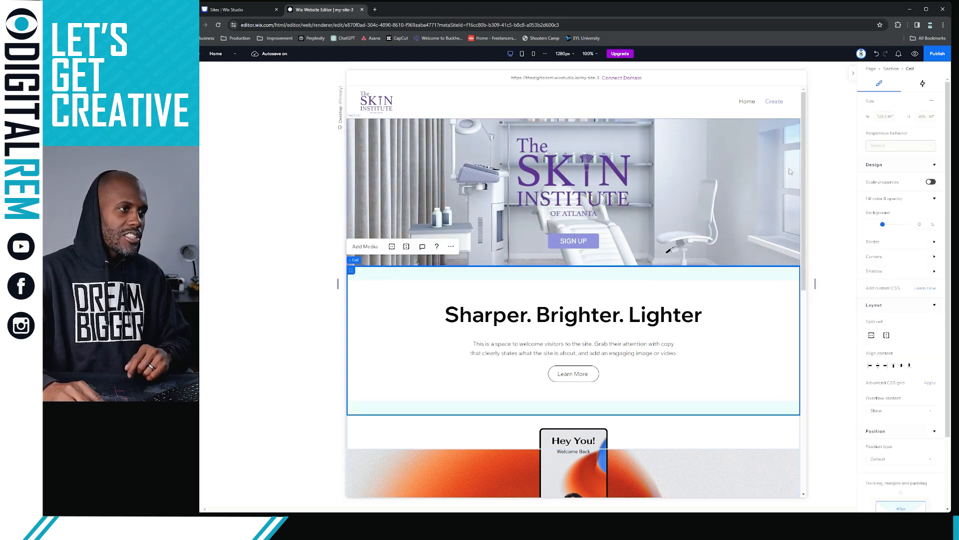
{"action": "key", "text": "Escape"}
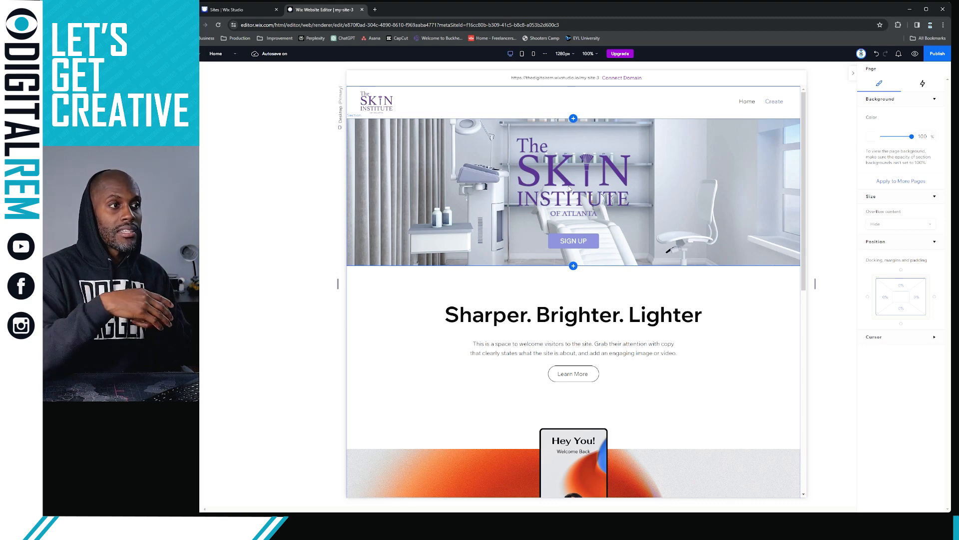
{"action": "left_click", "coordinate": [730, 179]}
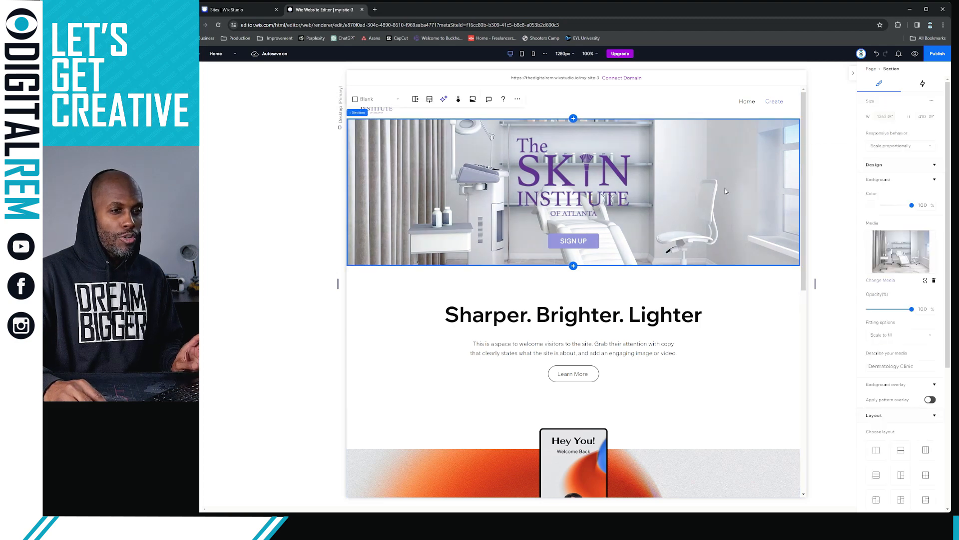
{"action": "left_click", "coordinate": [880, 281]}
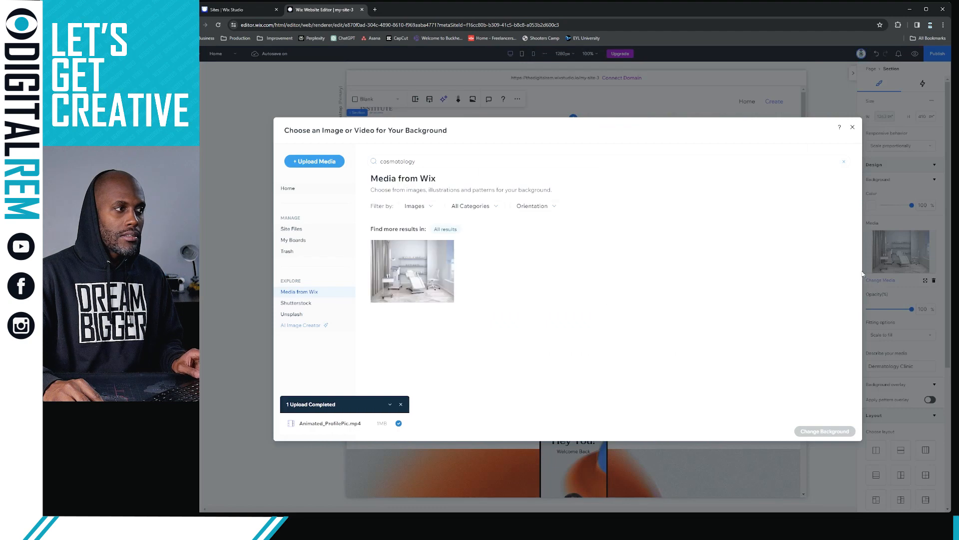
{"action": "left_click", "coordinate": [852, 127]}
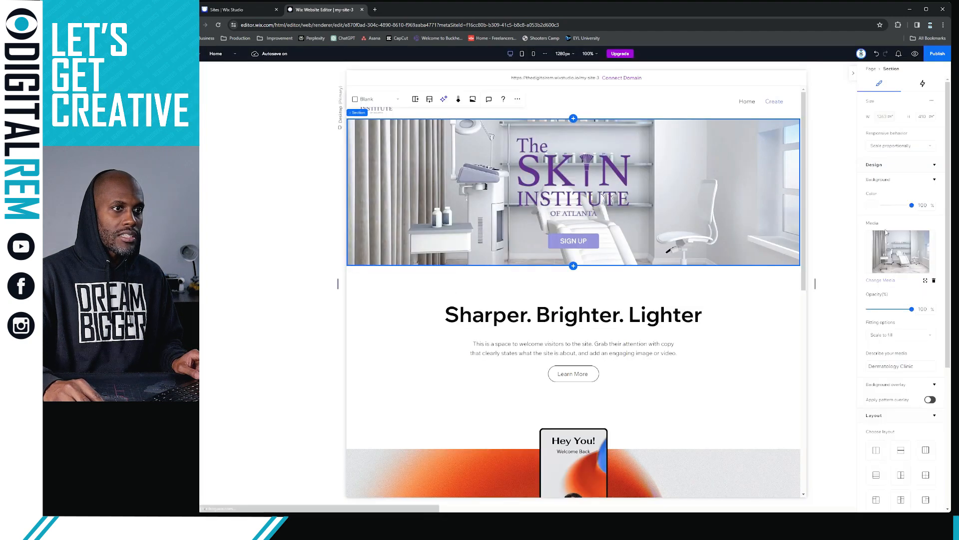
{"action": "left_click", "coordinate": [884, 281]}
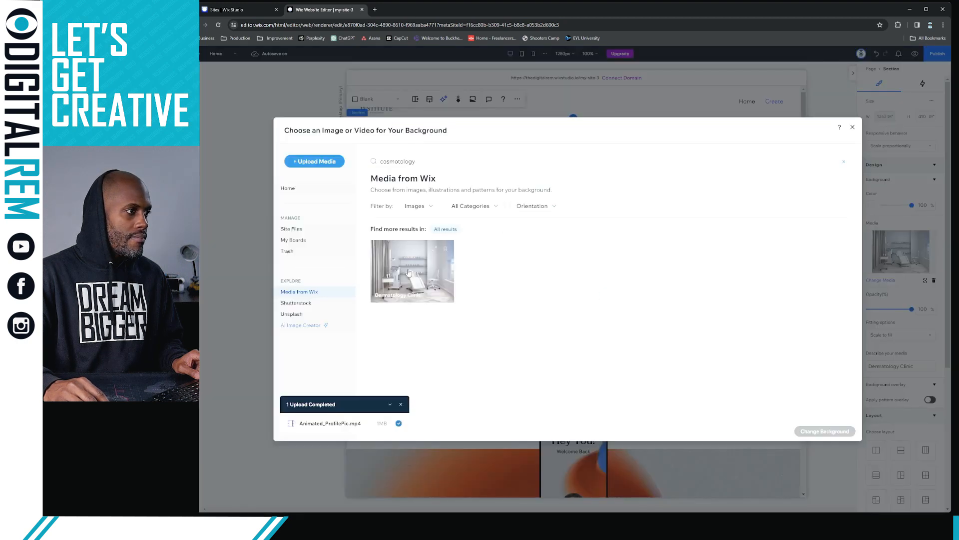
{"action": "right_click", "coordinate": [434, 268]}
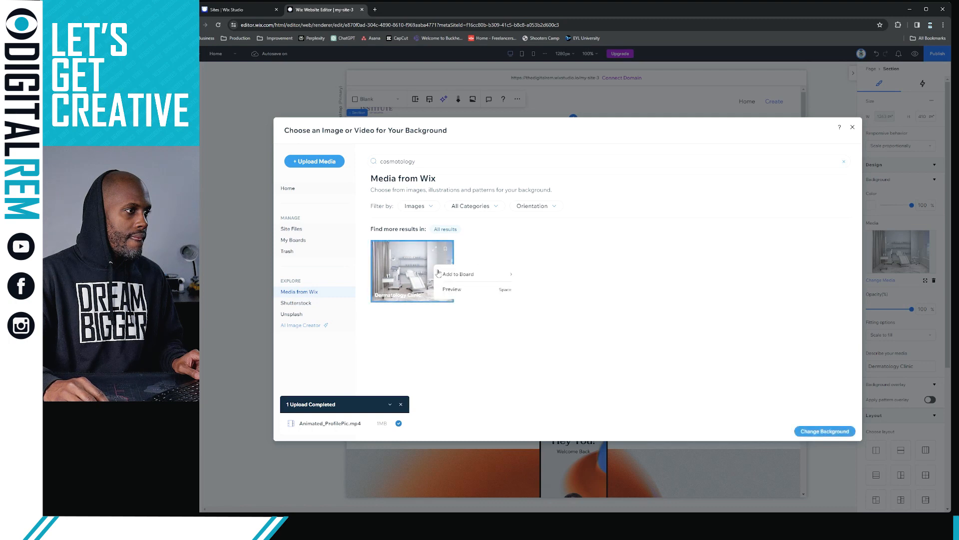
{"action": "left_click", "coordinate": [589, 259]}
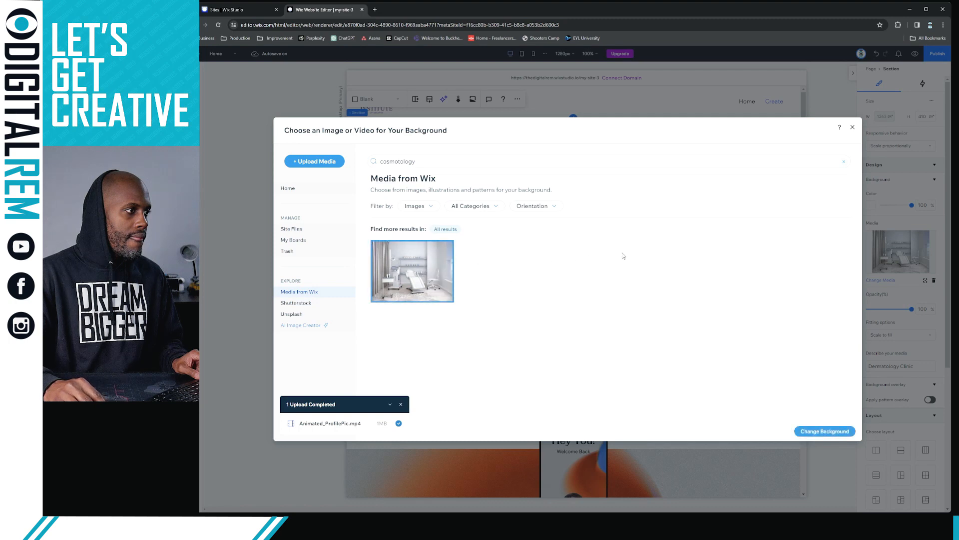
{"action": "left_click", "coordinate": [853, 127]}
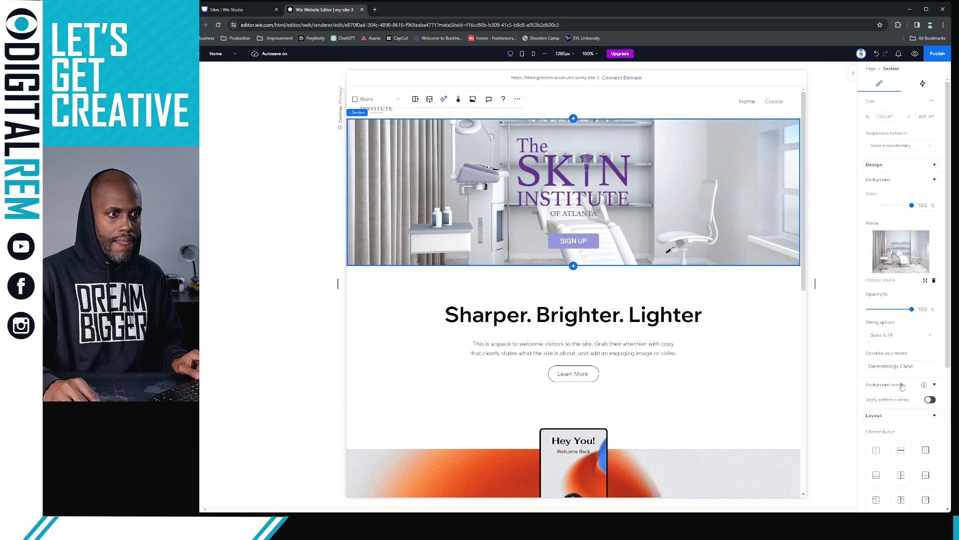
{"action": "left_click", "coordinate": [935, 385]}
{"action": "left_click", "coordinate": [935, 385]}
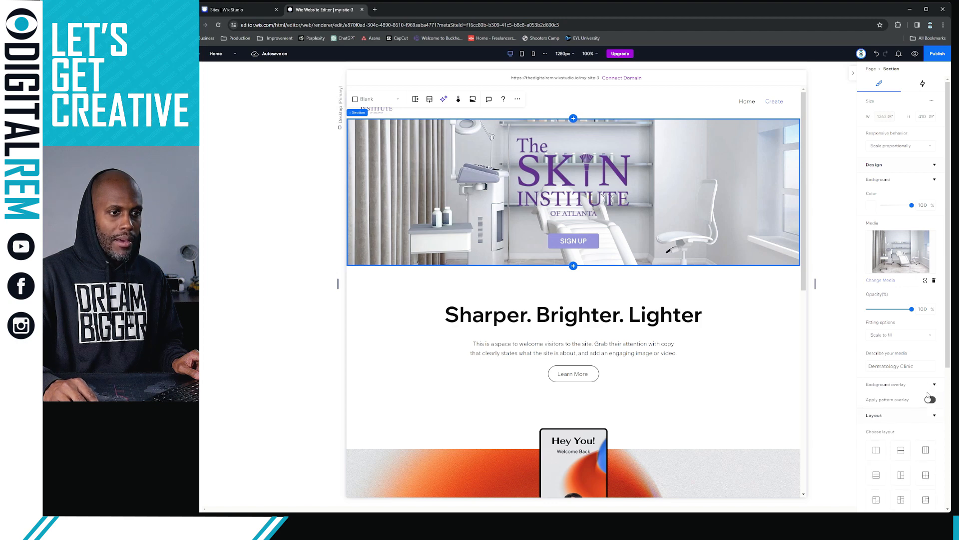
{"action": "left_click", "coordinate": [930, 400]}
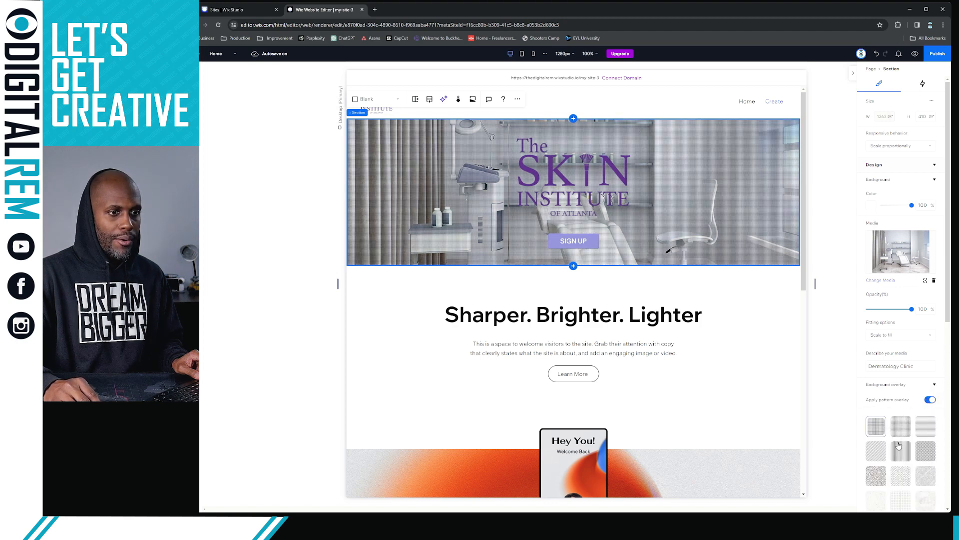
{"action": "scroll", "coordinate": [898, 450], "scroll_direction": "down", "scroll_amount": 2}
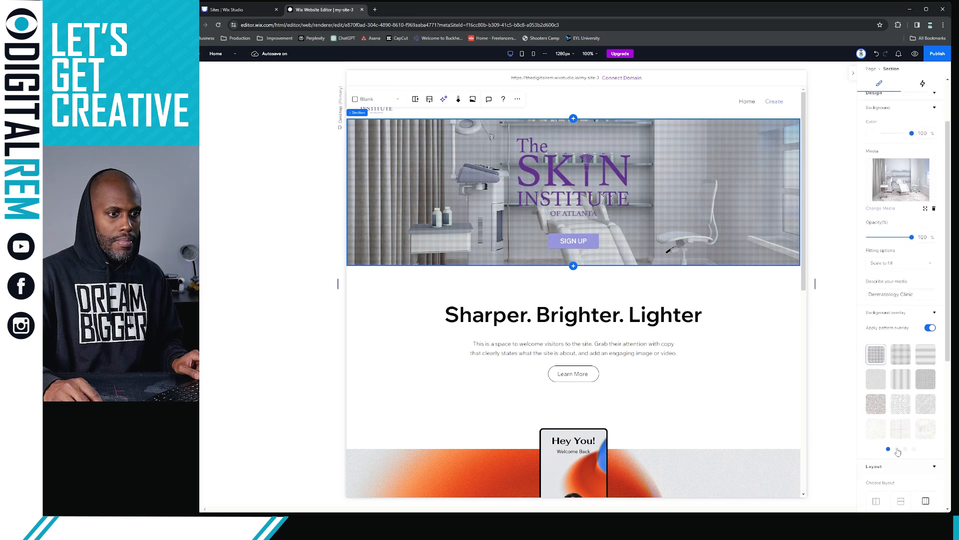
{"action": "left_click", "coordinate": [897, 449]}
{"action": "left_click", "coordinate": [901, 379]}
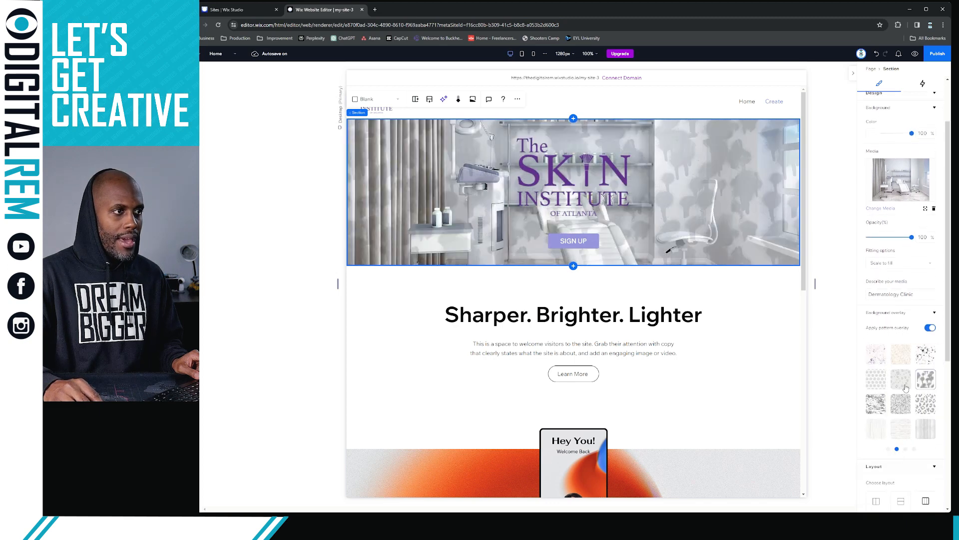
{"action": "left_click", "coordinate": [879, 361]}
{"action": "scroll", "coordinate": [907, 364], "scroll_direction": "down", "scroll_amount": 3}
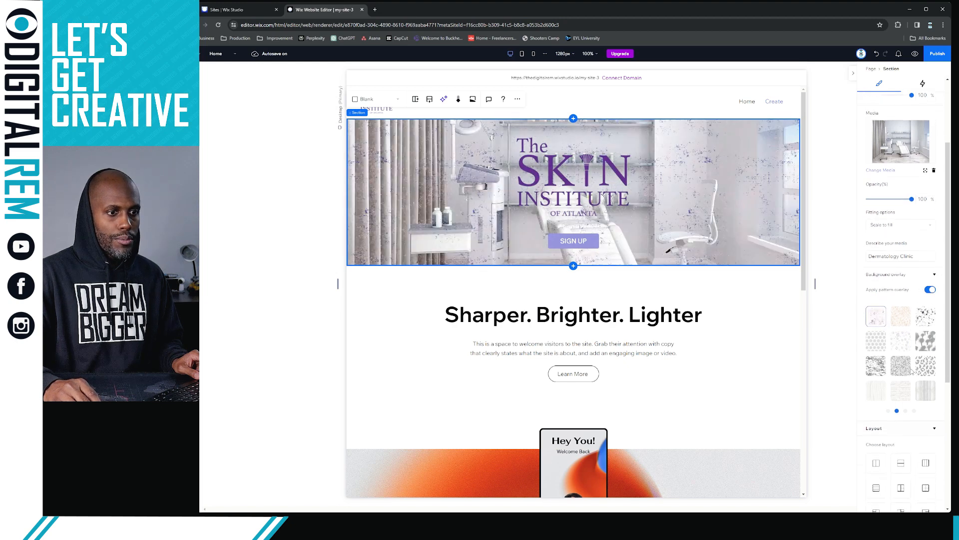
{"action": "left_click", "coordinate": [901, 326]}
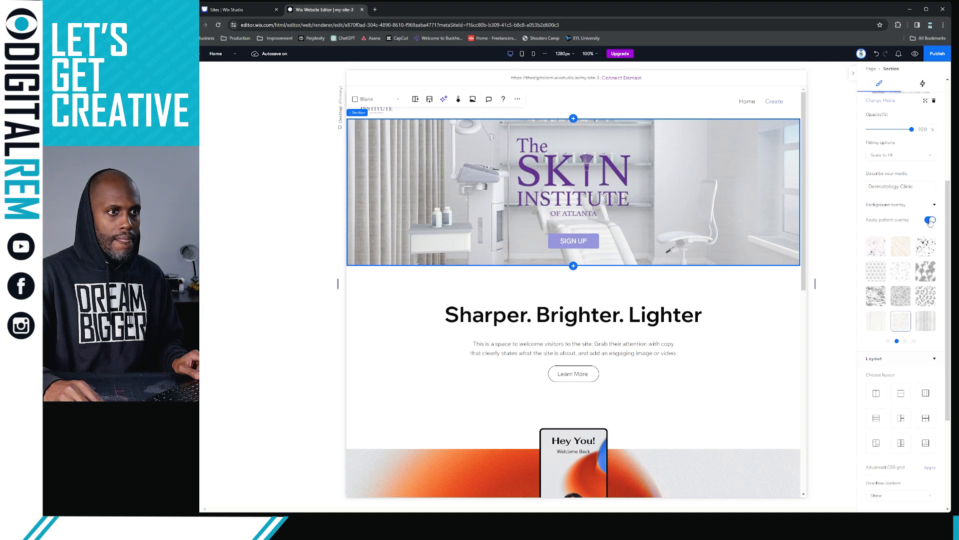
{"action": "scroll", "coordinate": [919, 273], "scroll_direction": "down", "scroll_amount": 2}
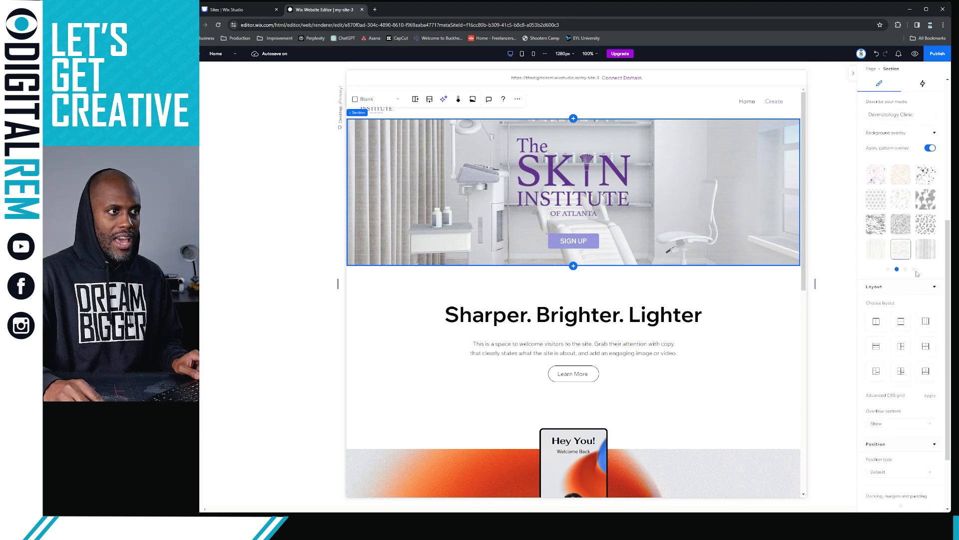
{"action": "left_click", "coordinate": [915, 269]}
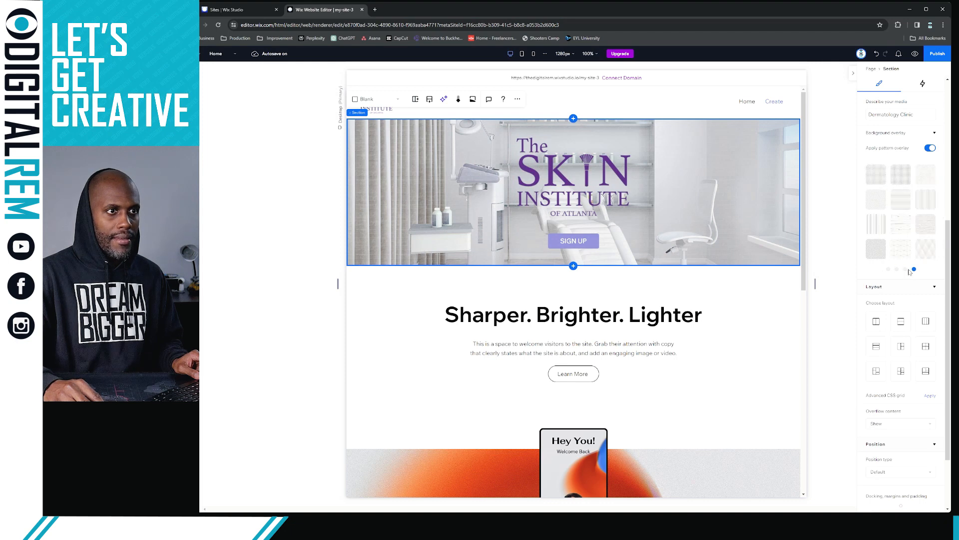
{"action": "left_click", "coordinate": [876, 199]}
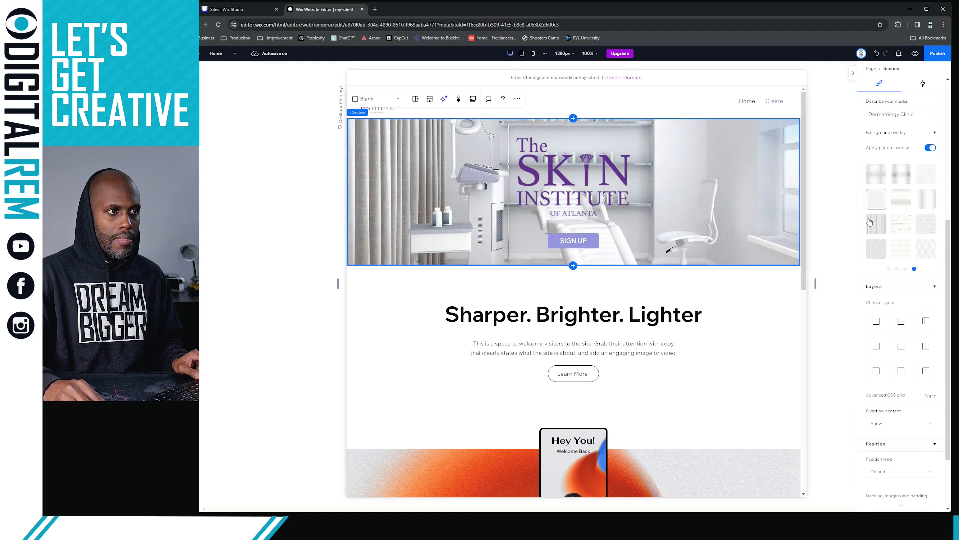
{"action": "left_click", "coordinate": [869, 225]}
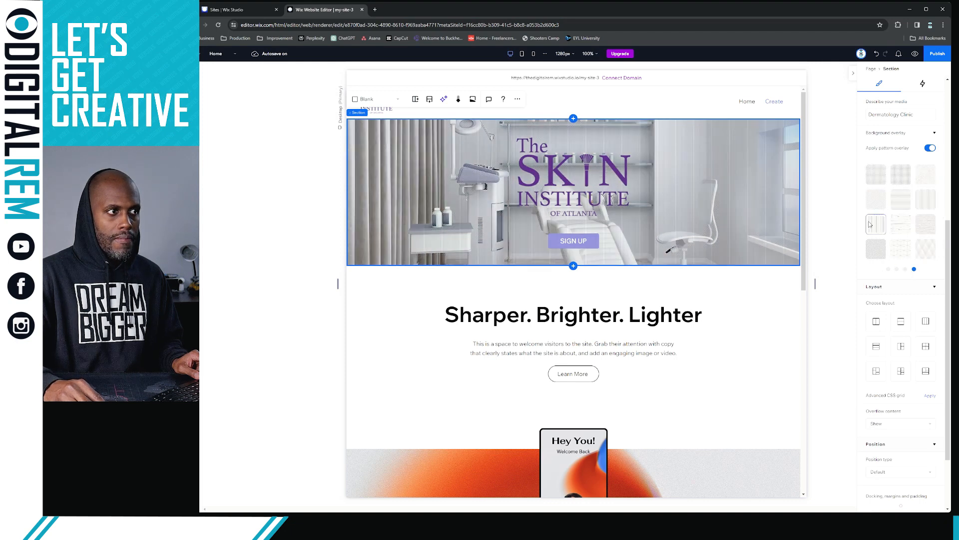
{"action": "left_click", "coordinate": [897, 270]}
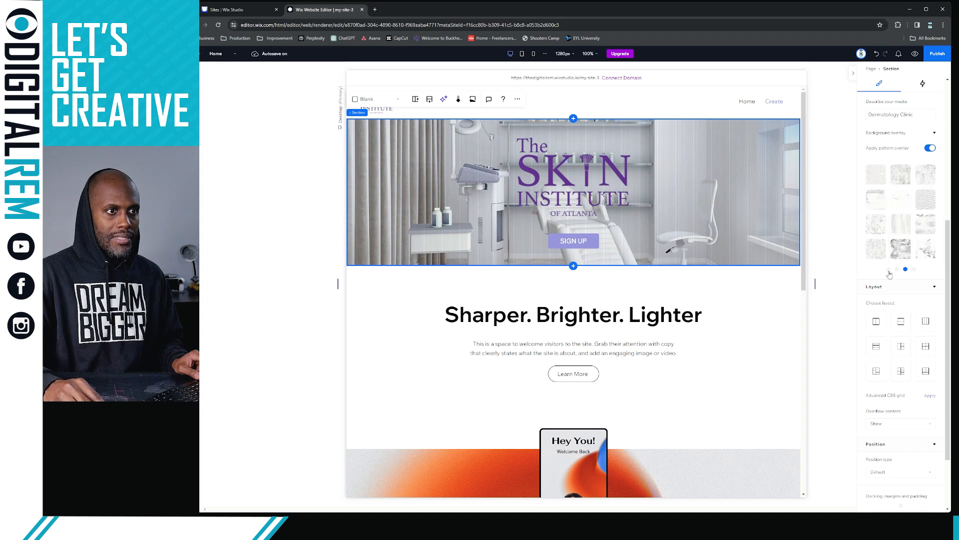
{"action": "left_click", "coordinate": [889, 271]}
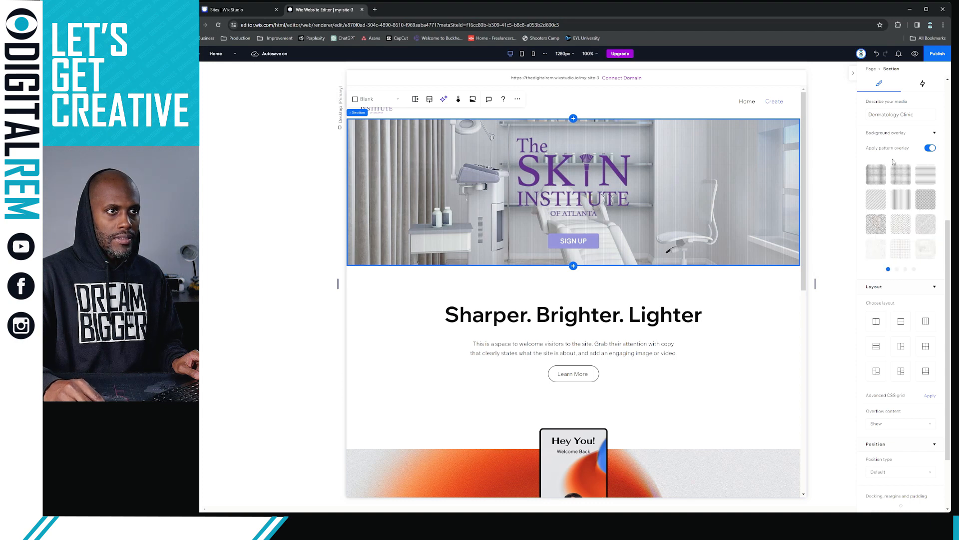
{"action": "left_click", "coordinate": [882, 173]}
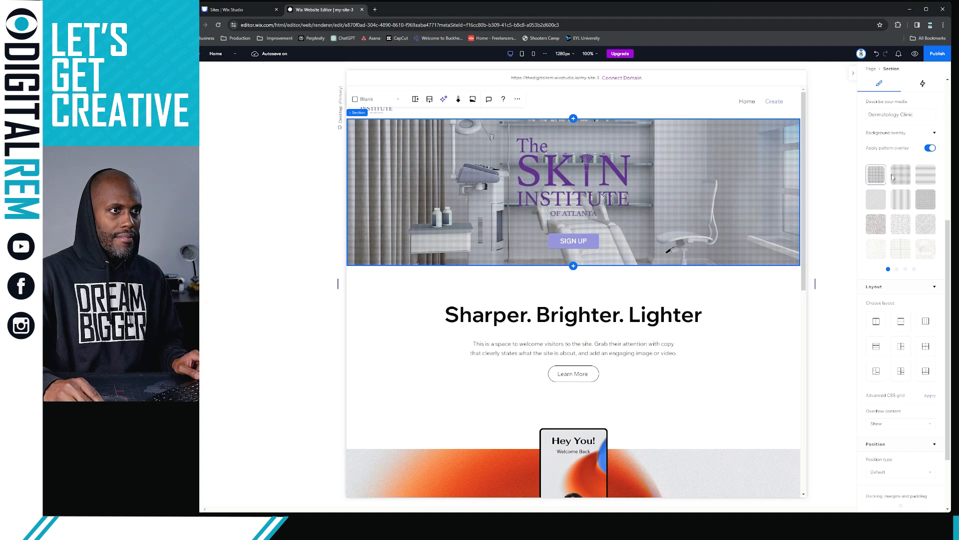
{"action": "left_click", "coordinate": [930, 148]}
{"action": "scroll", "coordinate": [902, 195], "scroll_direction": "up", "scroll_amount": 3}
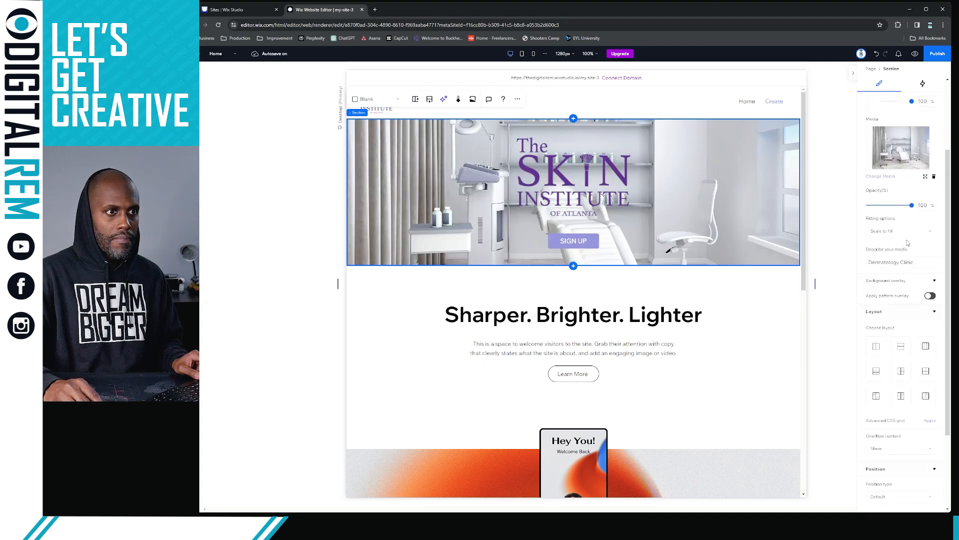
Set the hero's Media Opacity to 42% to fade the clinic photo
{"action": "left_click_drag", "start_coordinate": [912, 206], "coordinate": [885, 207]}
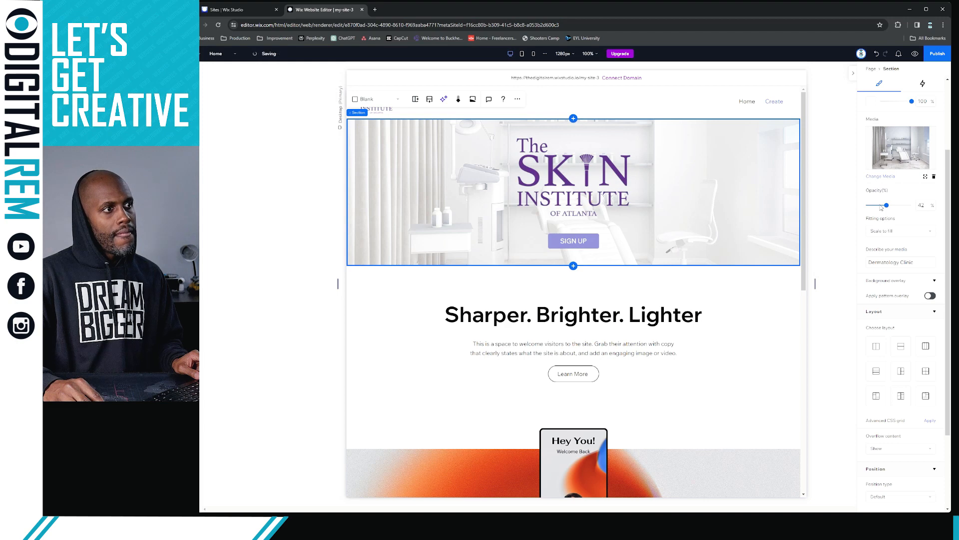
{"action": "left_click", "coordinate": [781, 326]}
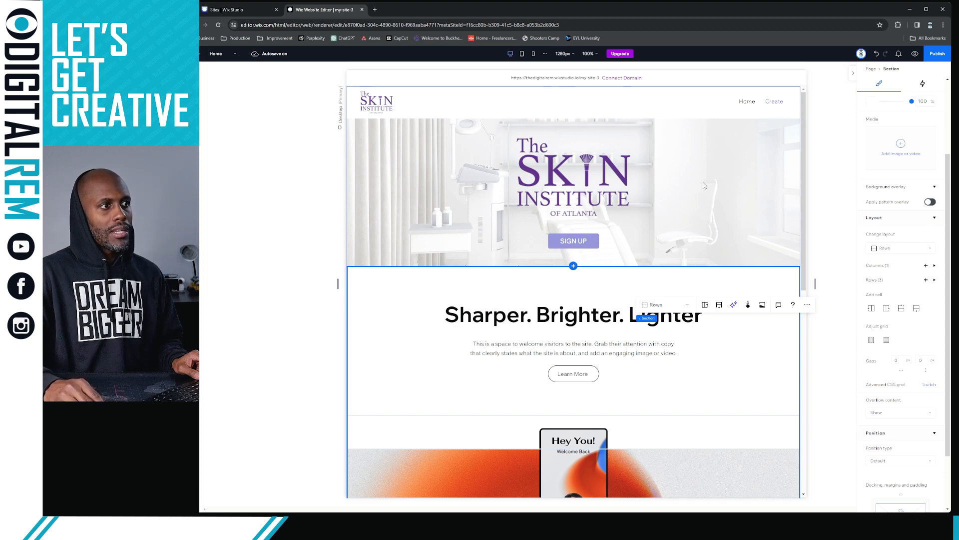
Shrink the Skin Institute logo from 346 to about 290 px, keeping it centred
{"action": "left_click", "coordinate": [588, 175]}
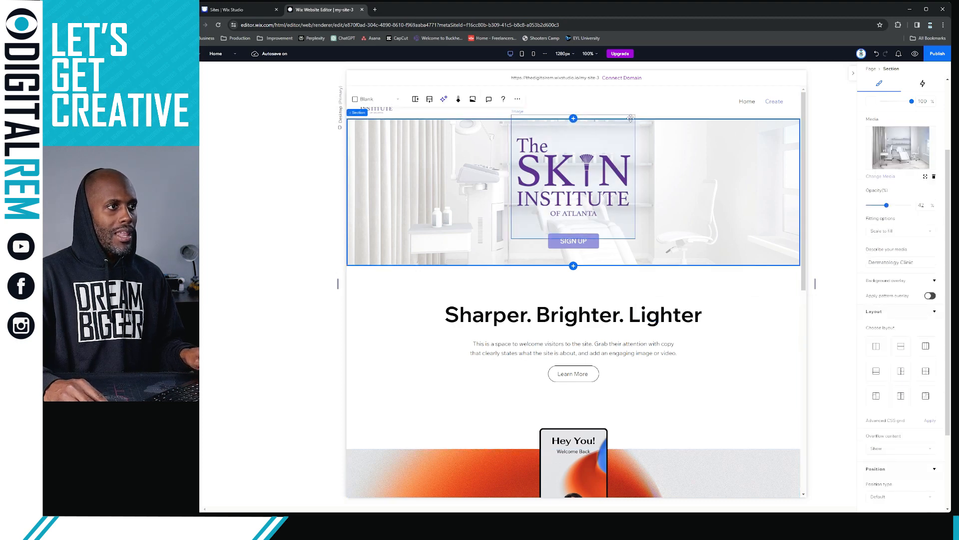
{"action": "left_click", "coordinate": [621, 136]}
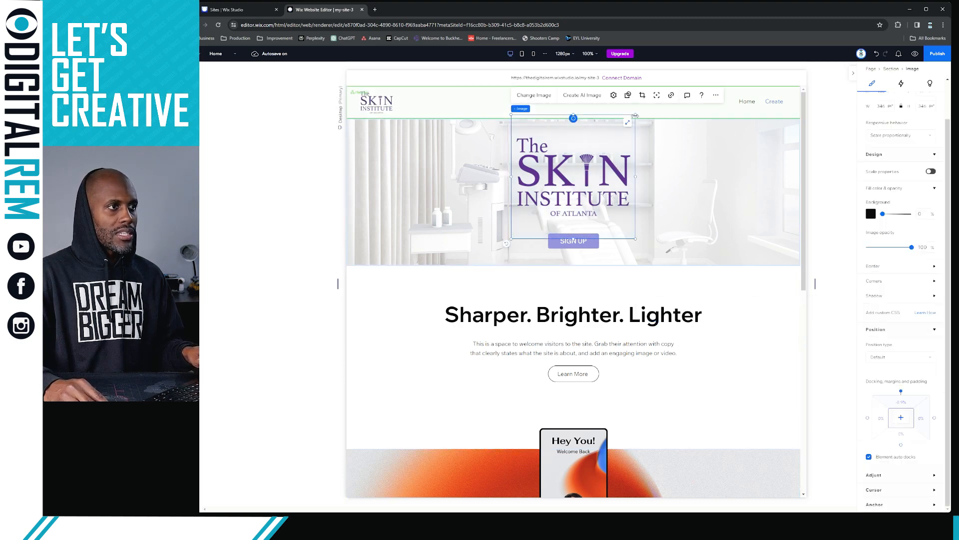
{"action": "left_click_drag", "start_coordinate": [635, 116], "coordinate": [607, 171]}
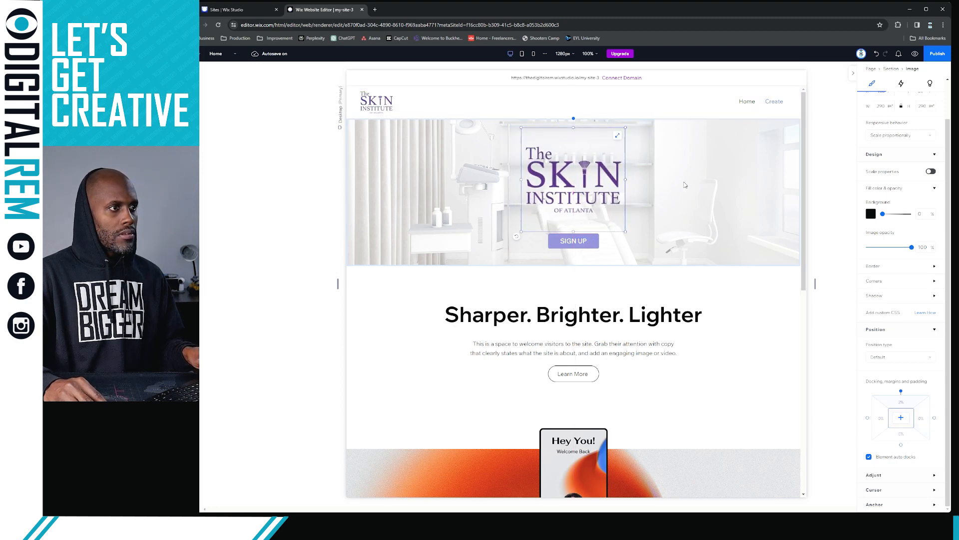
{"action": "left_click", "coordinate": [686, 362]}
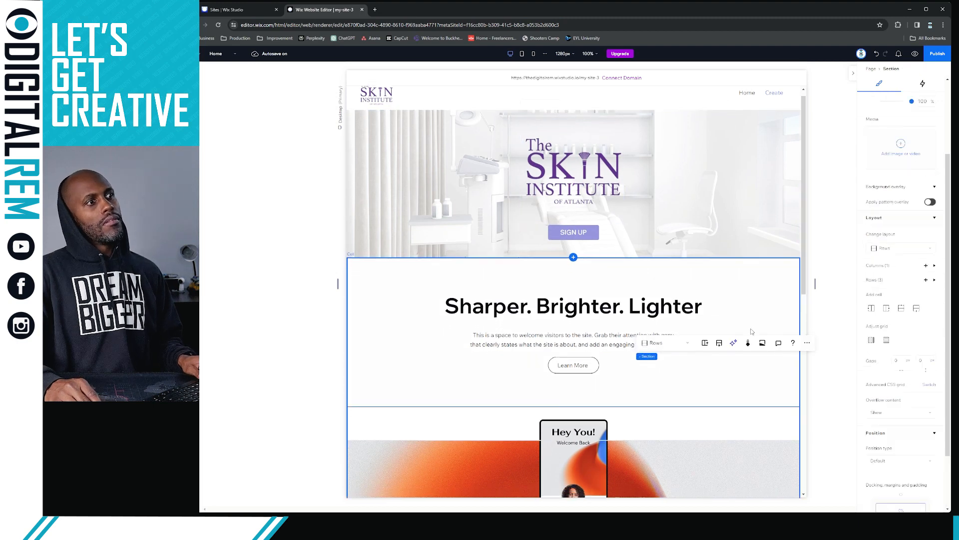
{"action": "scroll", "coordinate": [686, 362], "scroll_direction": "down", "scroll_amount": 1}
{"action": "scroll", "coordinate": [686, 362], "scroll_direction": "up", "scroll_amount": 1}
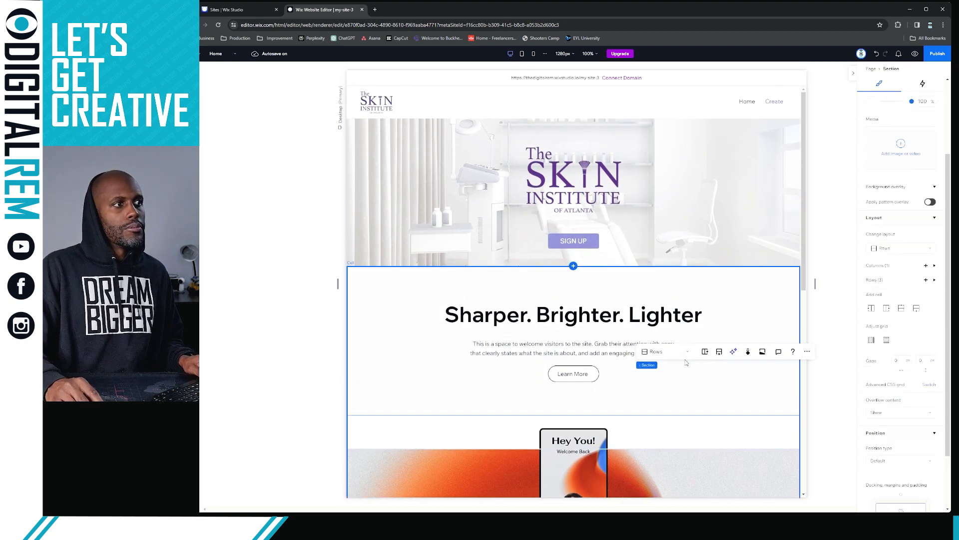
{"action": "scroll", "coordinate": [686, 361], "scroll_direction": "down", "scroll_amount": 1}
{"action": "scroll", "coordinate": [686, 362], "scroll_direction": "up", "scroll_amount": 1}
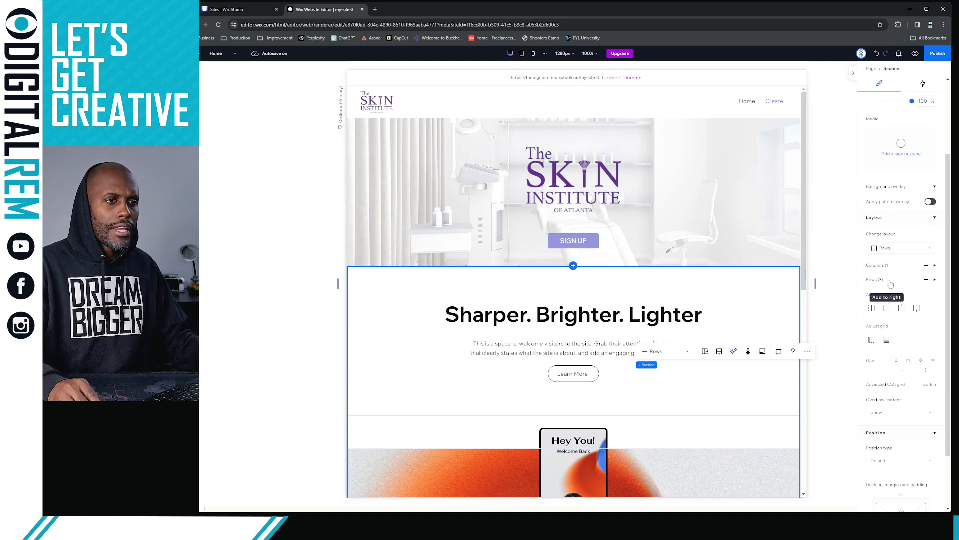
{"action": "left_click", "coordinate": [762, 233]}
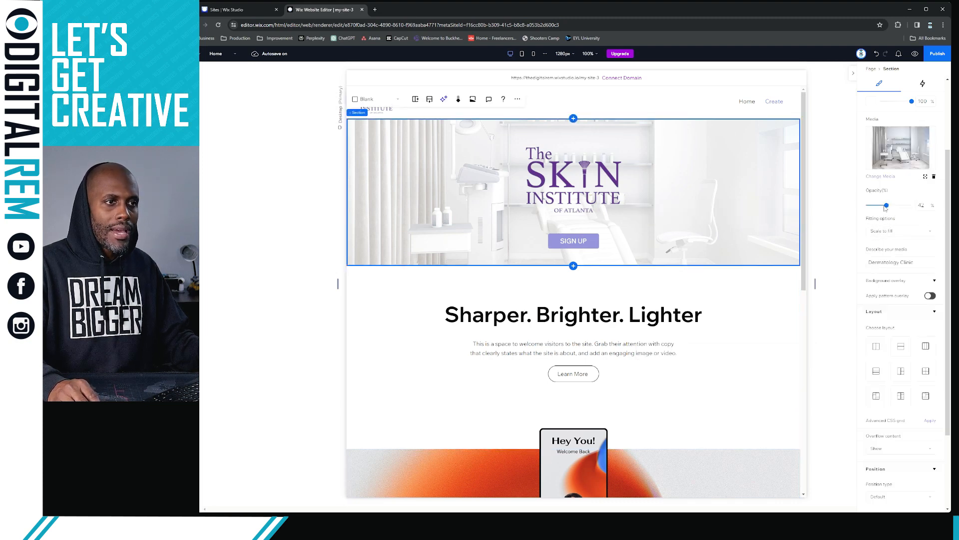
{"action": "scroll", "coordinate": [900, 300], "scroll_direction": "down", "scroll_amount": 2}
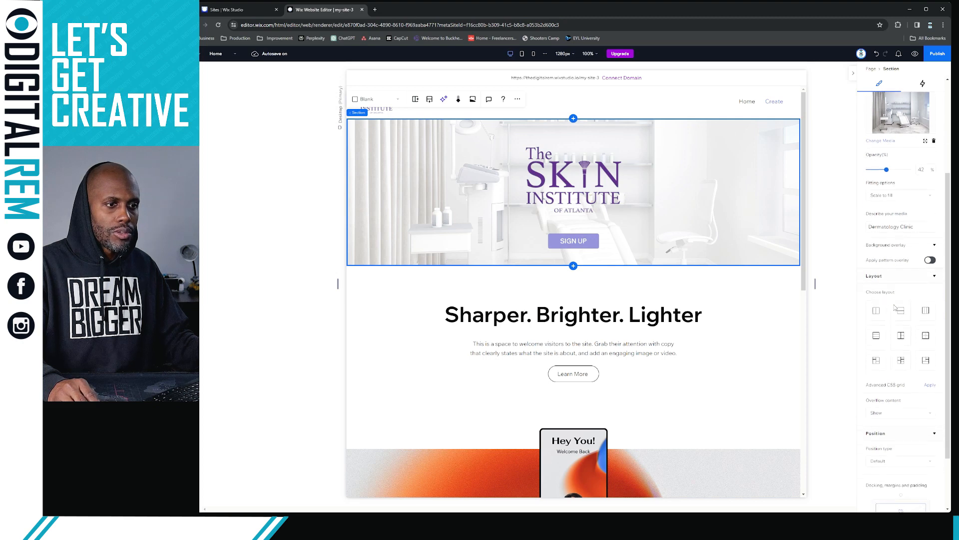
{"action": "scroll", "coordinate": [897, 341], "scroll_direction": "down", "scroll_amount": 2}
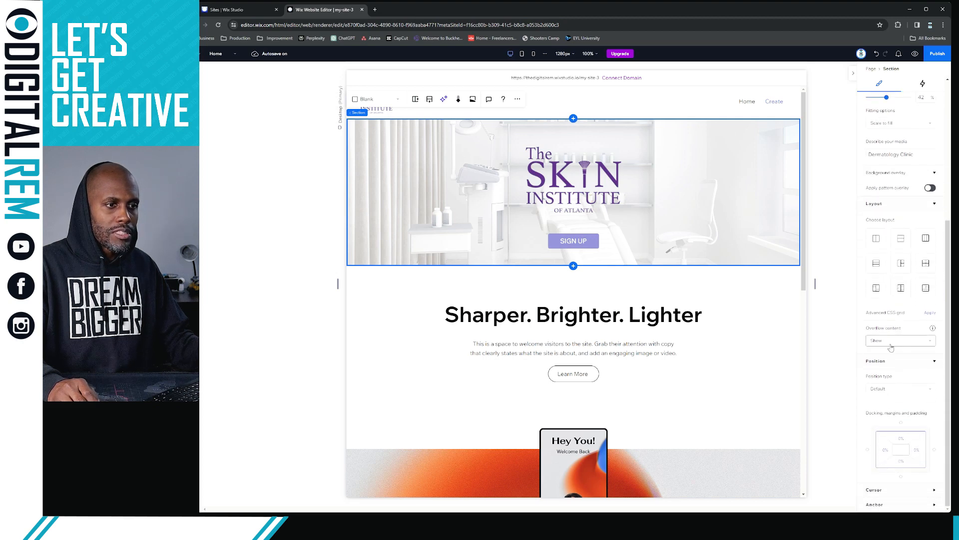
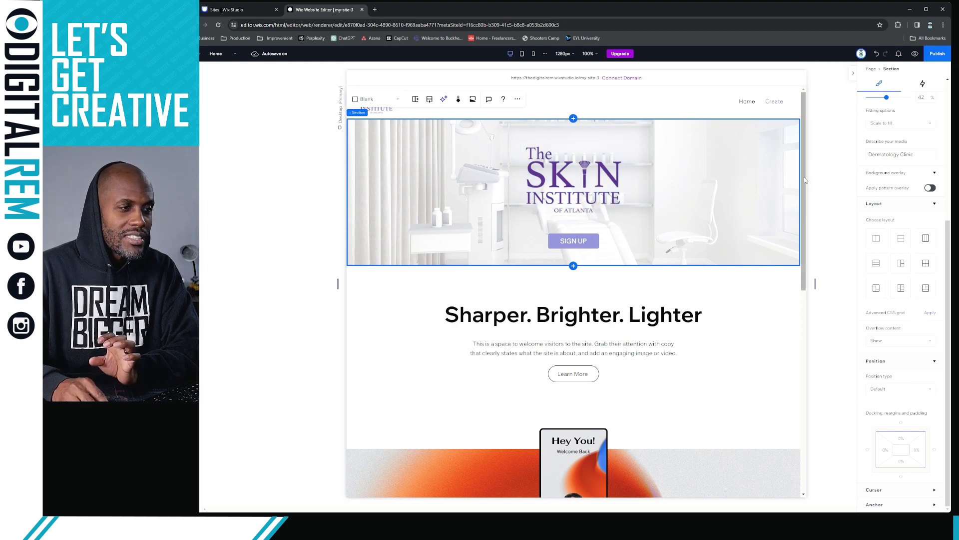
Reselect the hero section and keep its responsive behaviour unchanged
{"action": "left_click", "coordinate": [827, 183]}
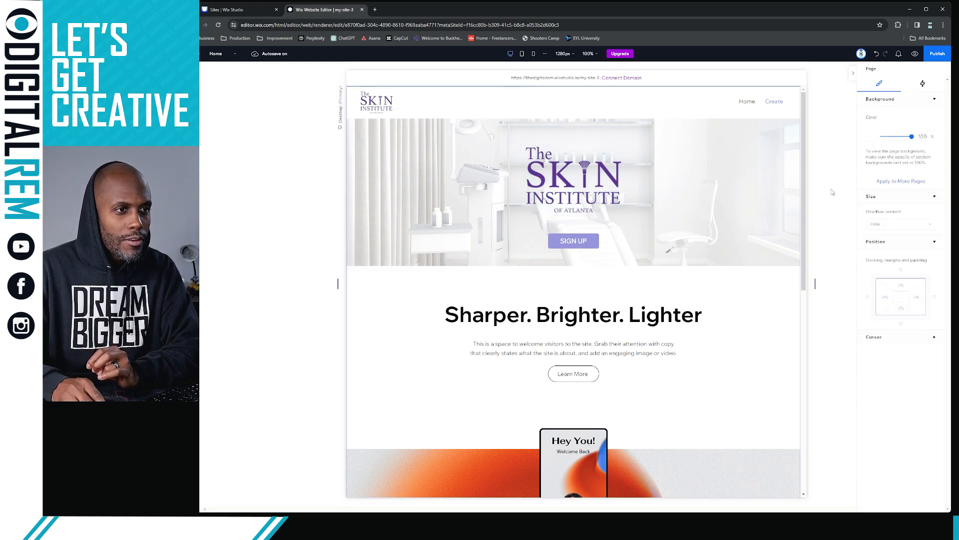
{"action": "left_click", "coordinate": [785, 204]}
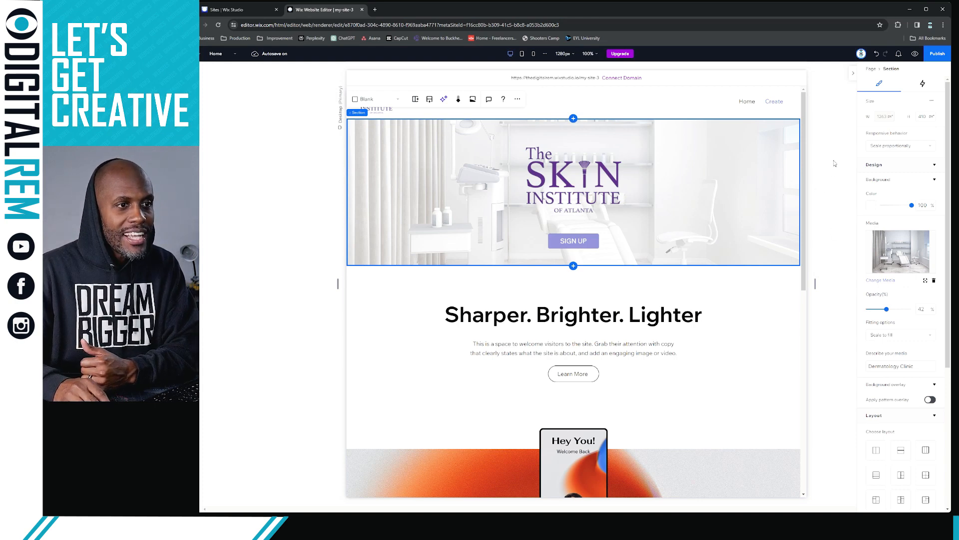
{"action": "scroll", "coordinate": [839, 206], "scroll_direction": "down", "scroll_amount": 1}
{"action": "scroll", "coordinate": [837, 221], "scroll_direction": "up", "scroll_amount": 1}
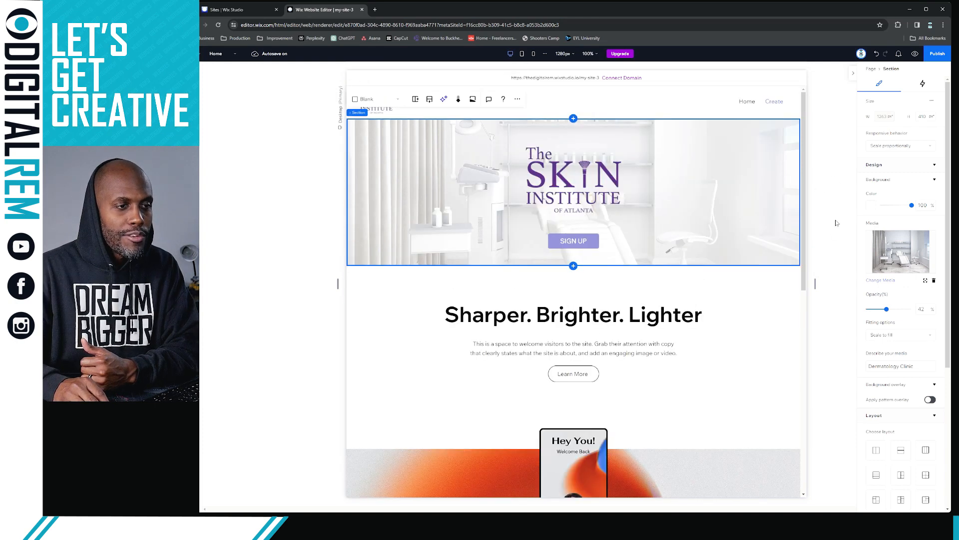
{"action": "left_click", "coordinate": [891, 150]}
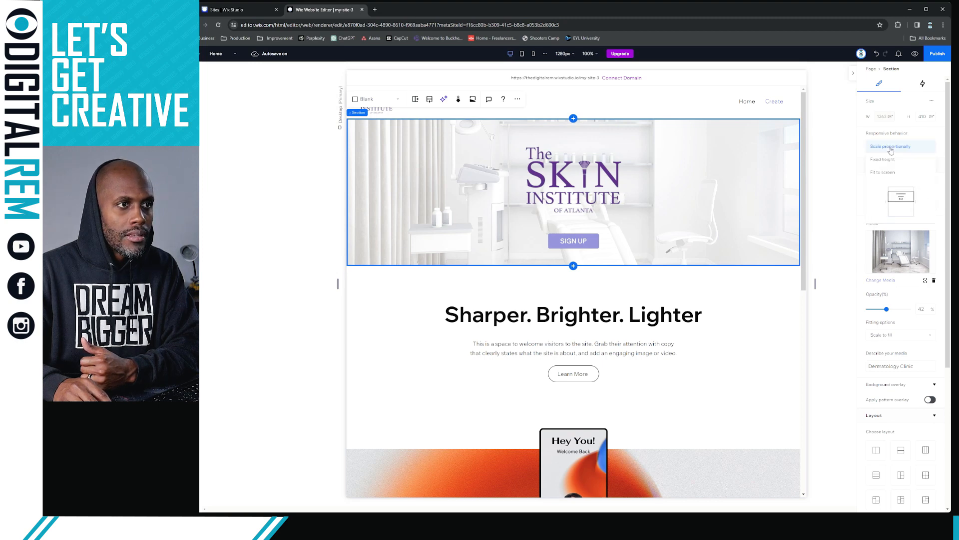
{"action": "left_click", "coordinate": [891, 148]}
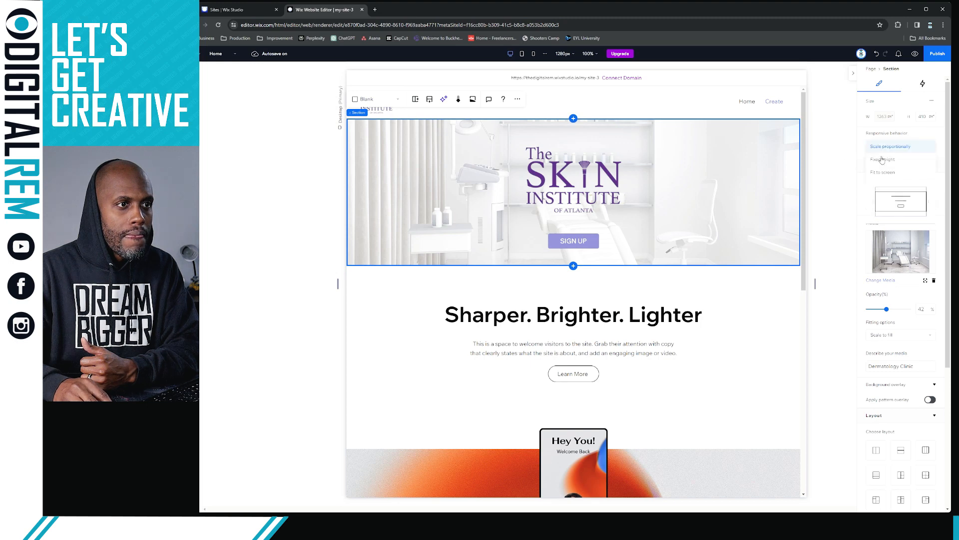
Confirm the hero's position type stays Default and its overflow content stays shown
{"action": "scroll", "coordinate": [873, 200], "scroll_direction": "down", "scroll_amount": 4}
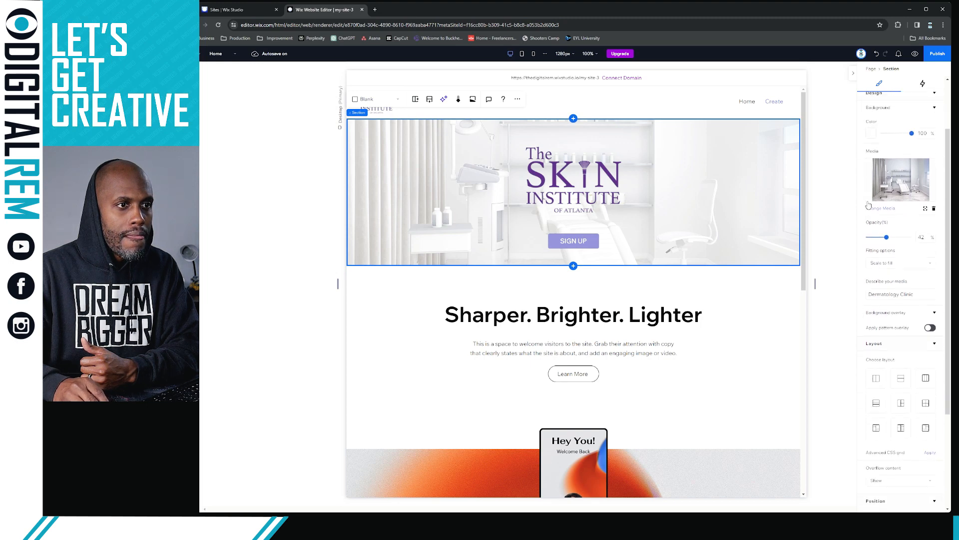
{"action": "scroll", "coordinate": [869, 204], "scroll_direction": "down", "scroll_amount": 1}
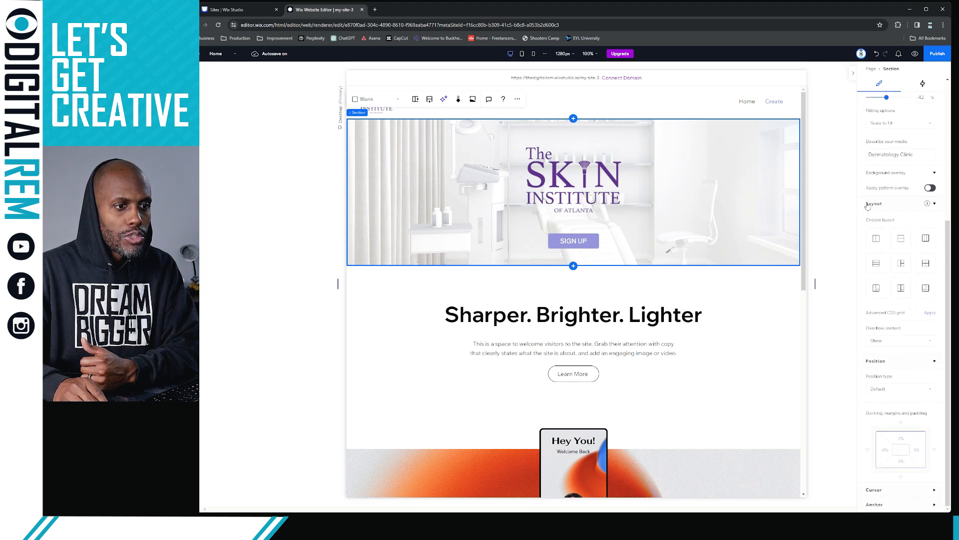
{"action": "left_click", "coordinate": [896, 389]}
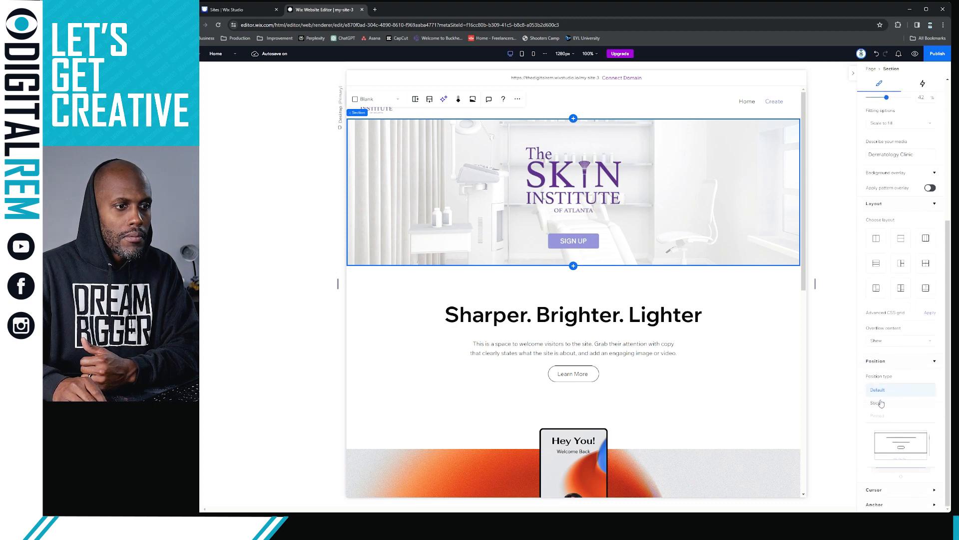
{"action": "left_click", "coordinate": [899, 342]}
{"action": "left_click", "coordinate": [901, 341]}
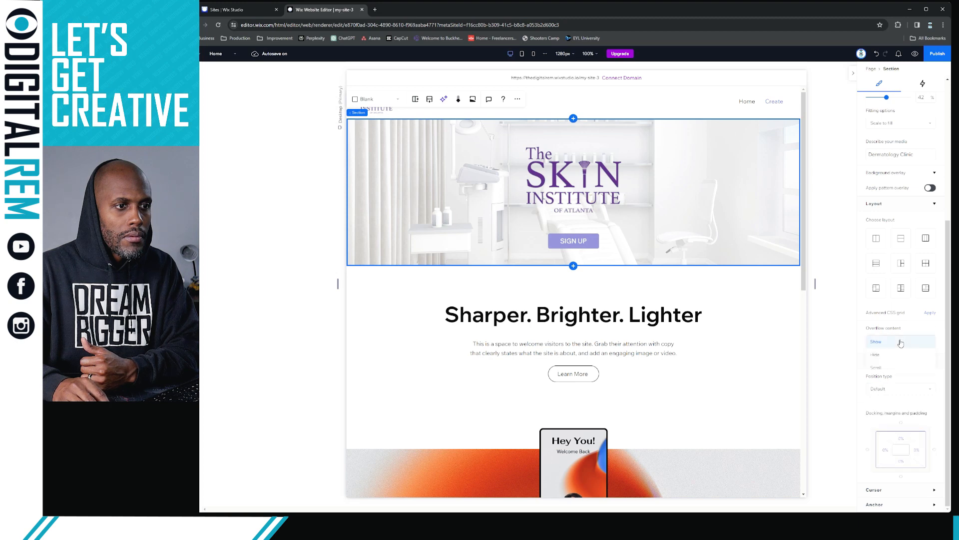
{"action": "left_click", "coordinate": [901, 342]}
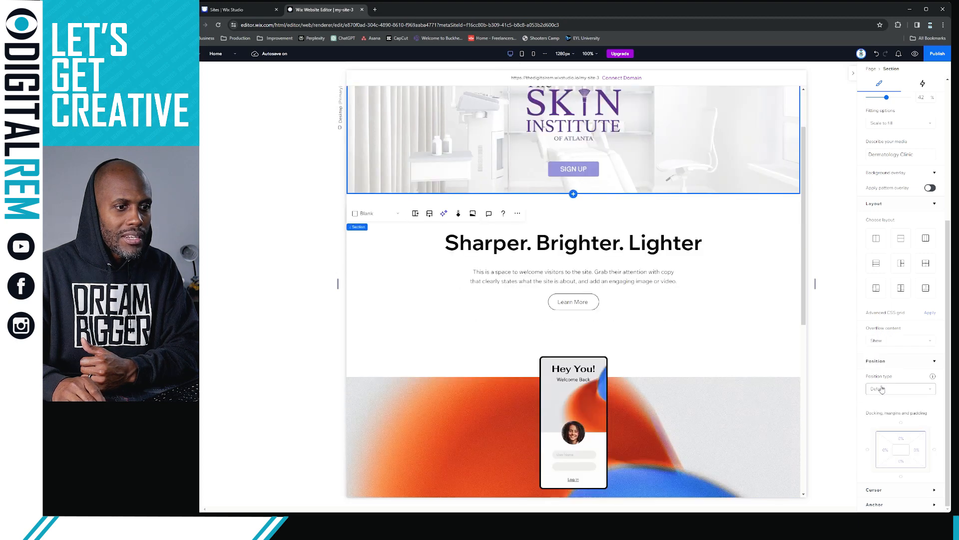
{"action": "scroll", "coordinate": [884, 381], "scroll_direction": "down", "scroll_amount": 1}
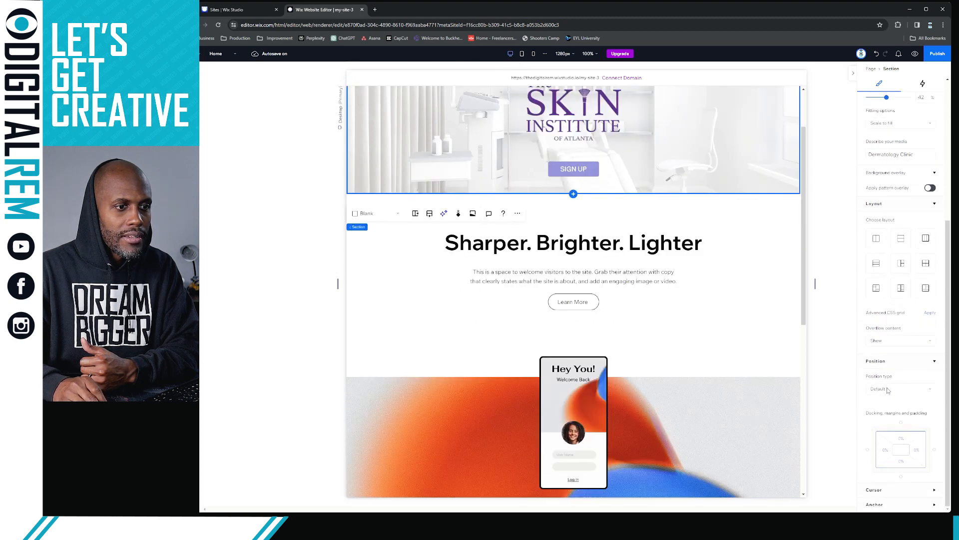
{"action": "left_click", "coordinate": [922, 393]}
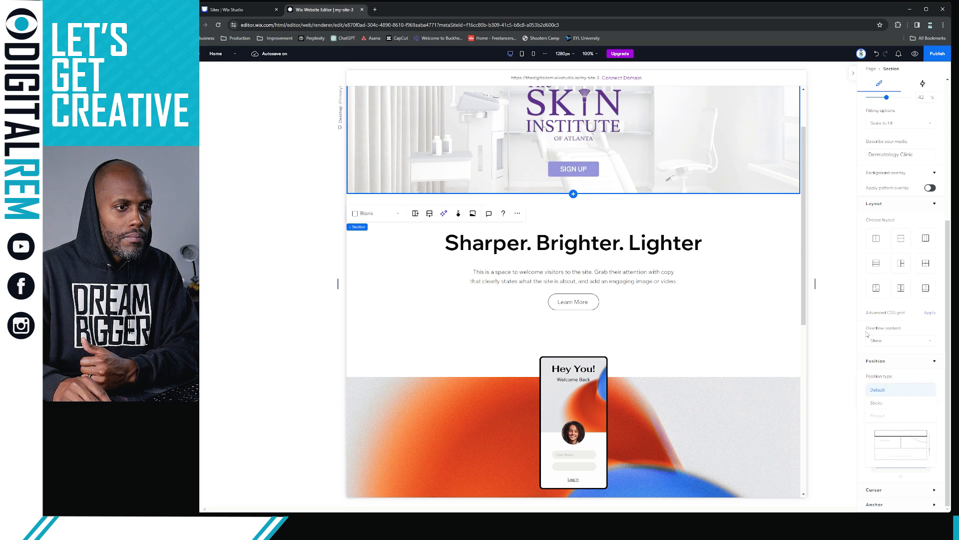
{"action": "left_click", "coordinate": [858, 313]}
Collapse Background overlay and confirm the background image fitting is Scale to fill
{"action": "scroll", "coordinate": [891, 272], "scroll_direction": "up", "scroll_amount": 2}
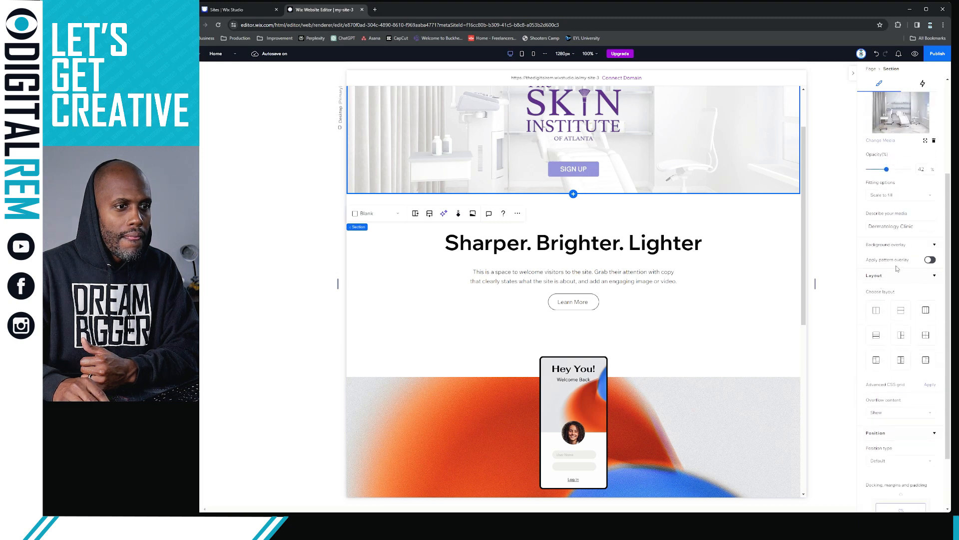
{"action": "scroll", "coordinate": [897, 268], "scroll_direction": "up", "scroll_amount": 1}
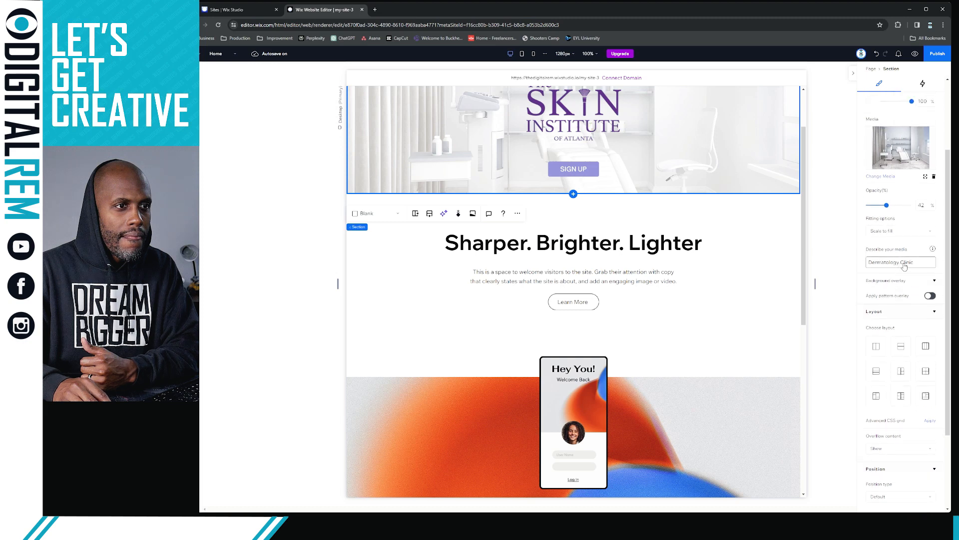
{"action": "left_click", "coordinate": [935, 282]}
{"action": "scroll", "coordinate": [922, 267], "scroll_direction": "up", "scroll_amount": 3}
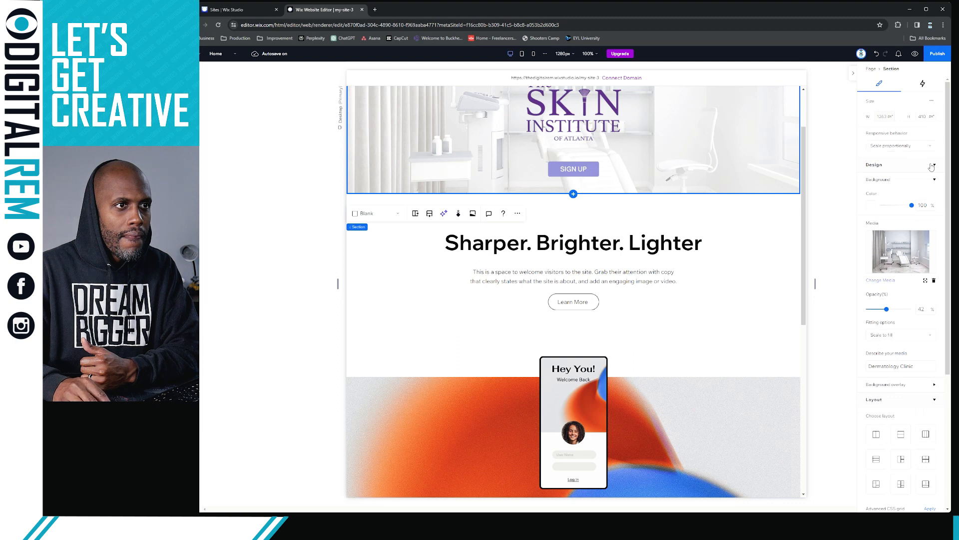
{"action": "scroll", "coordinate": [902, 193], "scroll_direction": "down", "scroll_amount": 3}
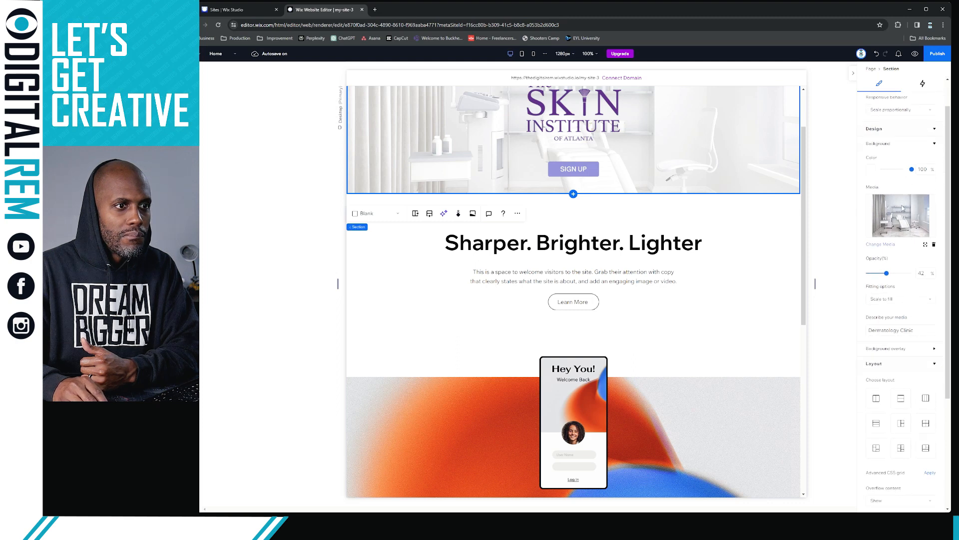
{"action": "scroll", "coordinate": [903, 209], "scroll_direction": "down", "scroll_amount": 3}
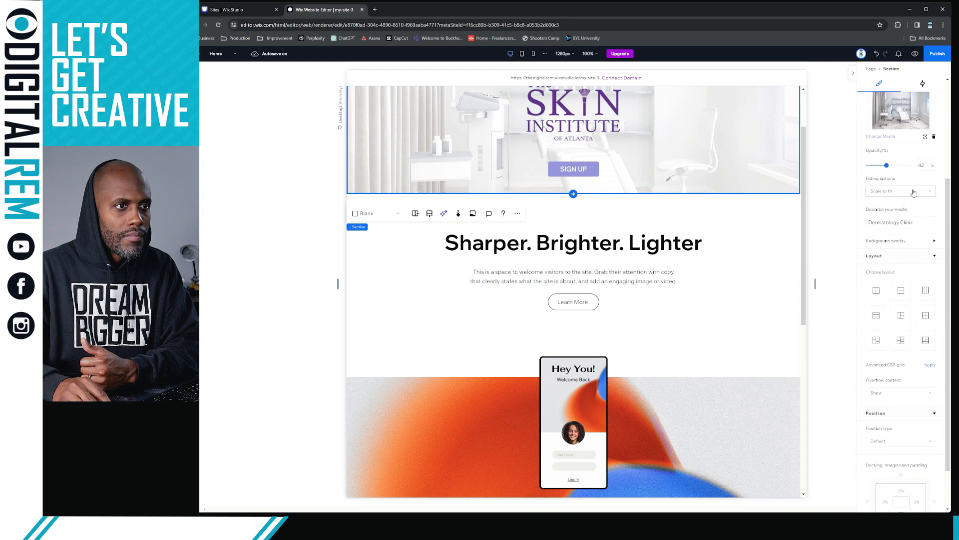
{"action": "left_click", "coordinate": [914, 192]}
{"action": "left_click", "coordinate": [913, 192]}
{"action": "scroll", "coordinate": [855, 233], "scroll_direction": "down", "scroll_amount": 2}
{"action": "scroll", "coordinate": [855, 233], "scroll_direction": "up", "scroll_amount": 2}
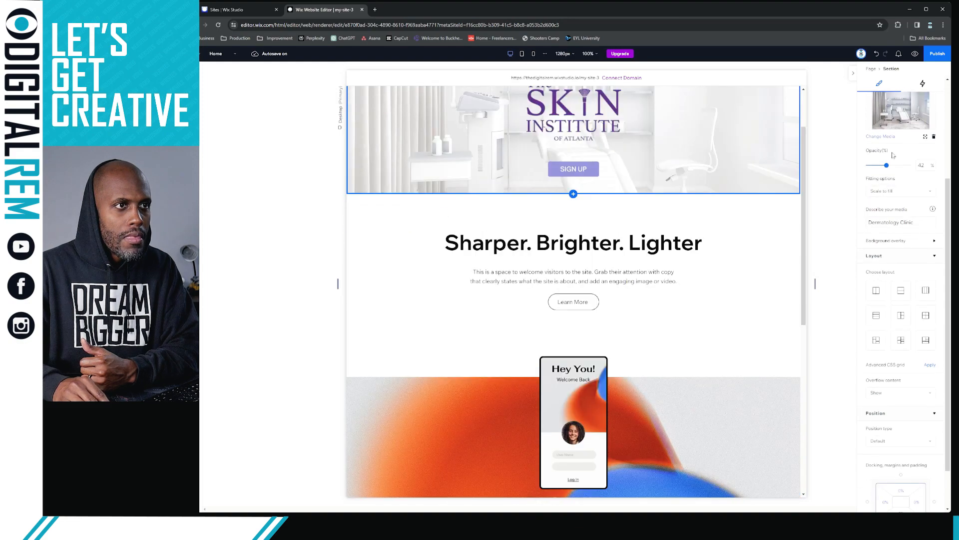
{"action": "left_click", "coordinate": [923, 84]}
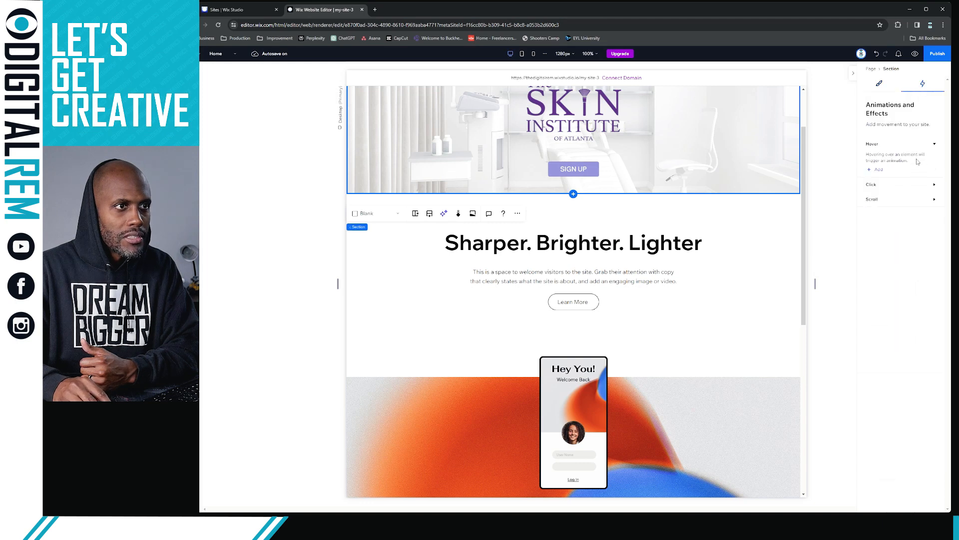
Start a scroll animation on Section (self) with the To its design path, then back out without adding it
{"action": "left_click", "coordinate": [932, 200]}
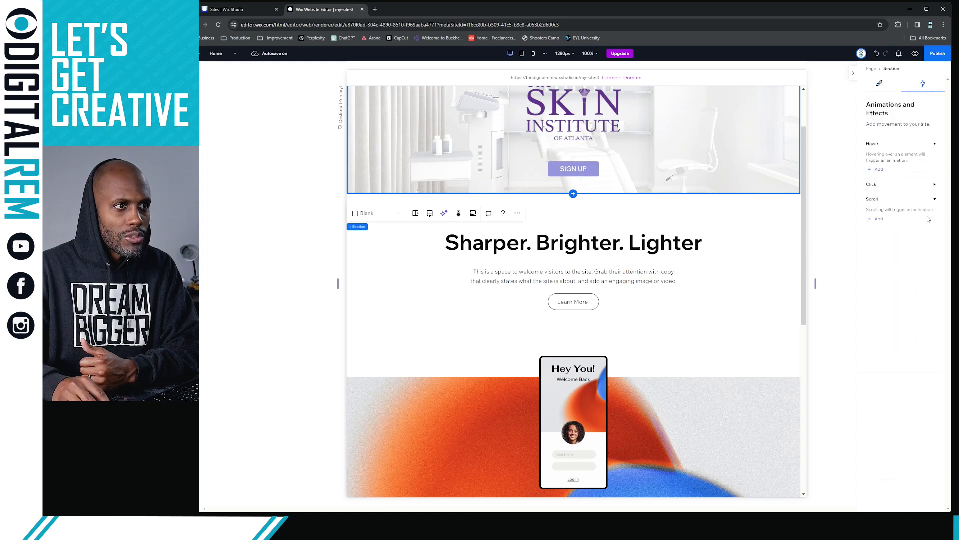
{"action": "left_click", "coordinate": [881, 224]}
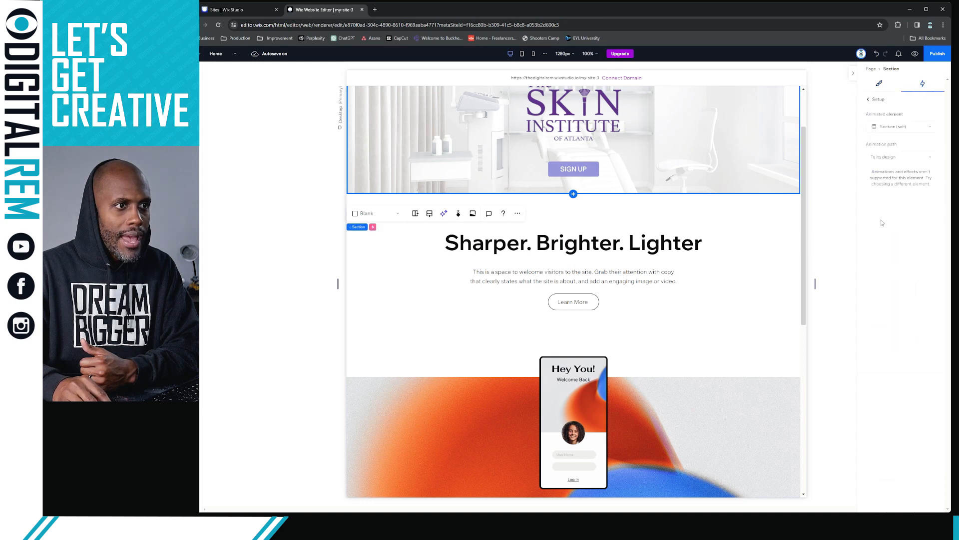
{"action": "left_click", "coordinate": [903, 127]}
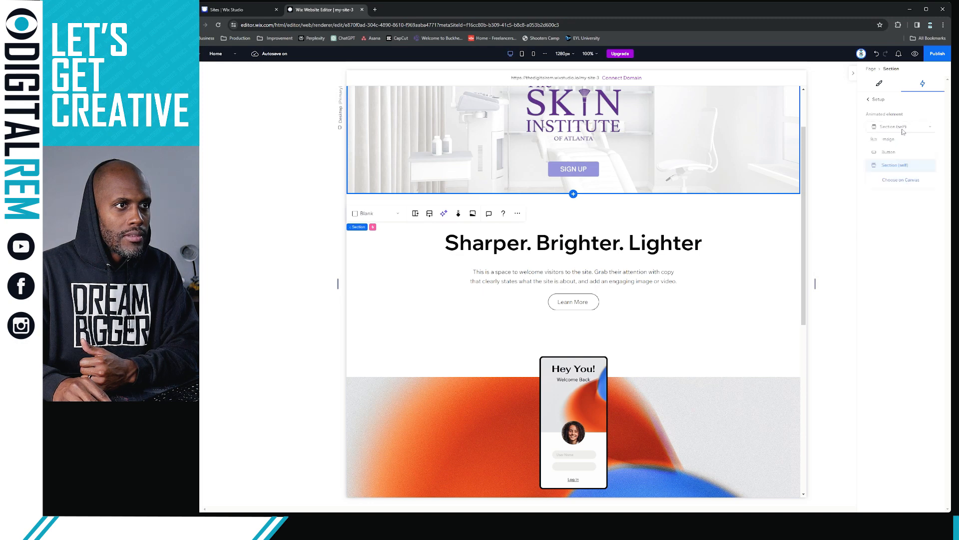
{"action": "left_click", "coordinate": [904, 130]}
{"action": "left_click", "coordinate": [900, 158]}
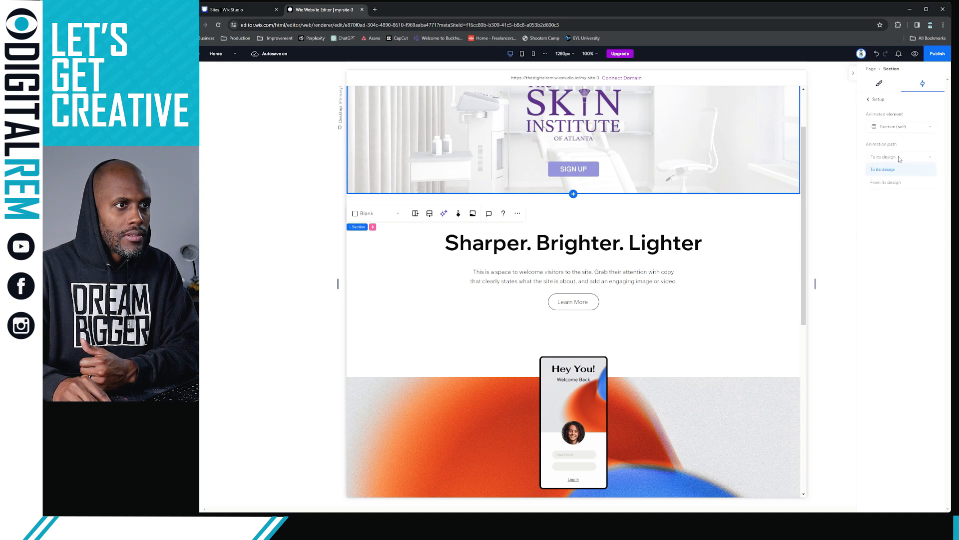
{"action": "left_click", "coordinate": [883, 132]}
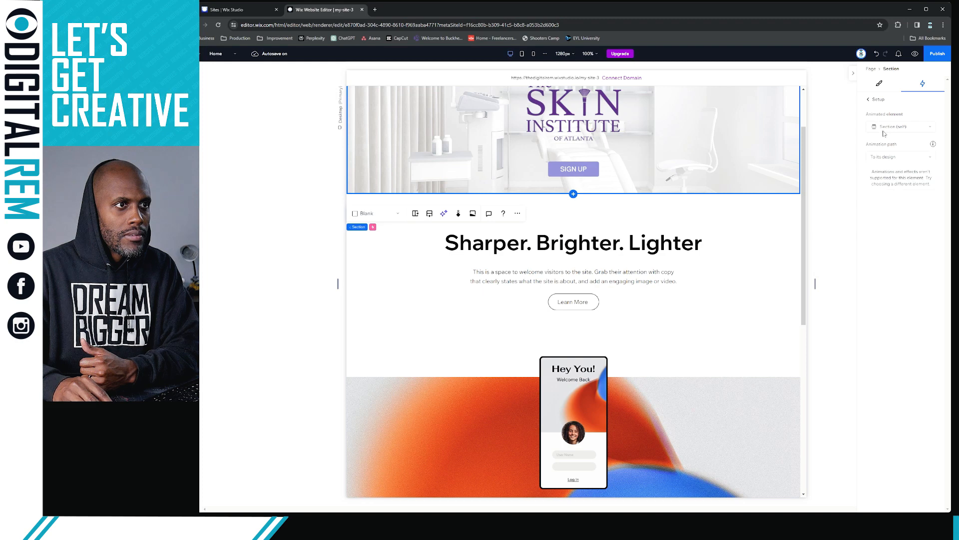
{"action": "left_click", "coordinate": [878, 100]}
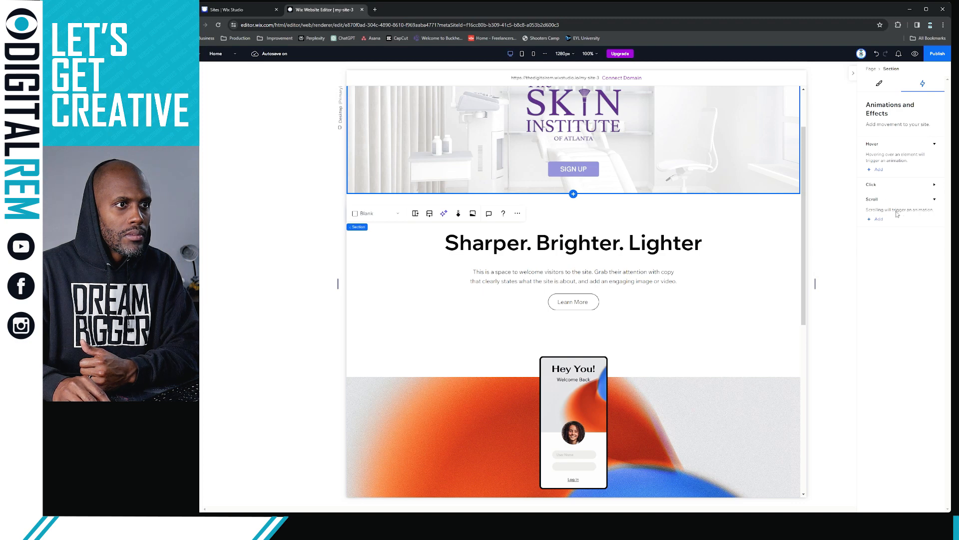
{"action": "left_click", "coordinate": [880, 83]}
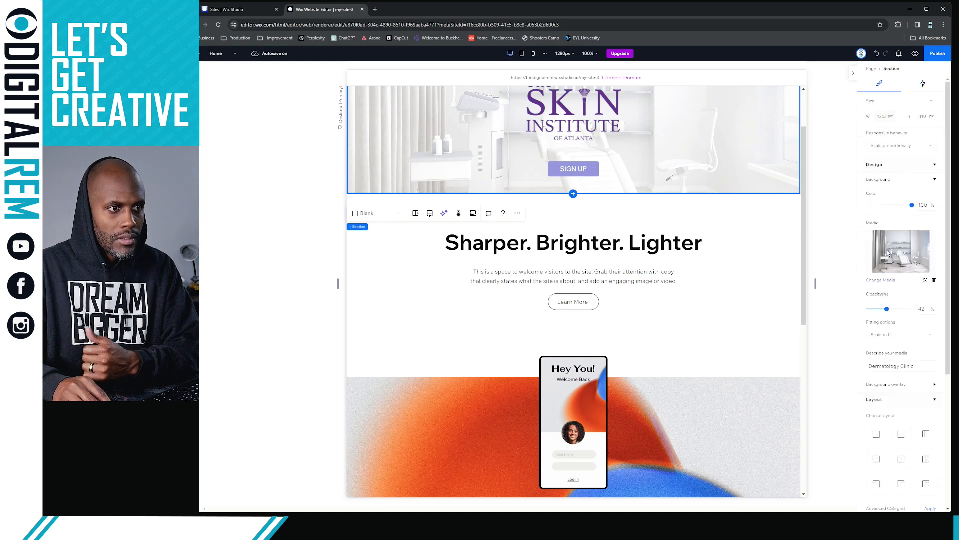
Expand the hero section's custom cursor and anchor settings
{"action": "scroll", "coordinate": [888, 371], "scroll_direction": "down", "scroll_amount": 4}
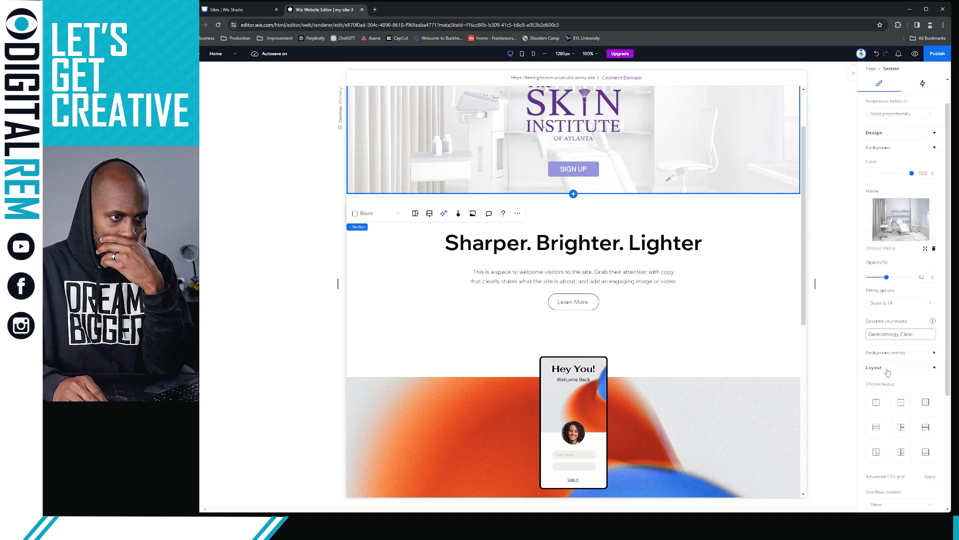
{"action": "scroll", "coordinate": [888, 370], "scroll_direction": "down", "scroll_amount": 1}
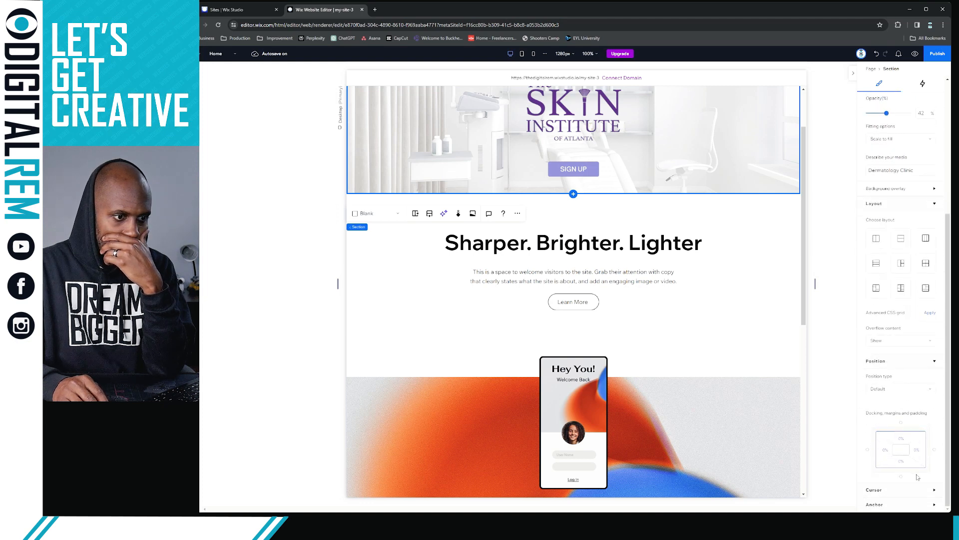
{"action": "left_click", "coordinate": [930, 490]}
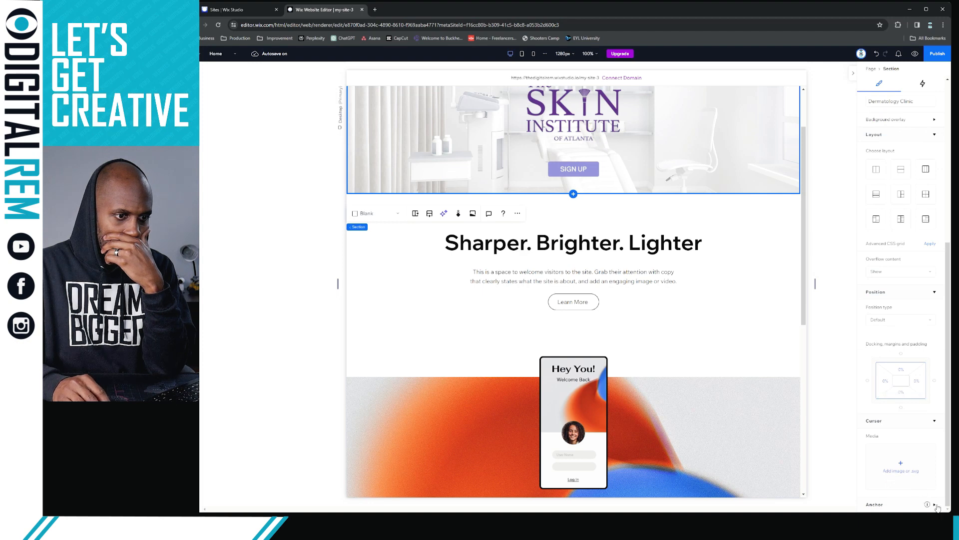
{"action": "left_click", "coordinate": [935, 504]}
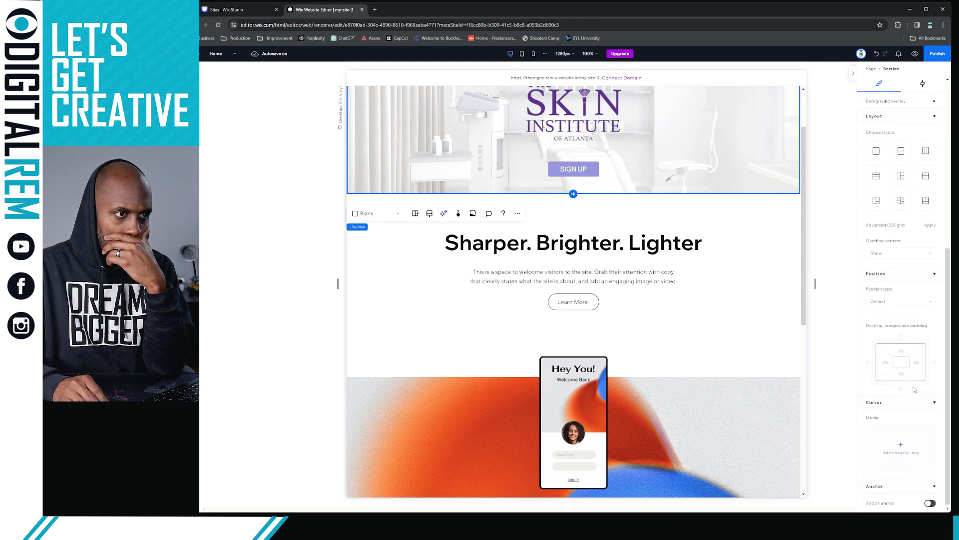
{"action": "scroll", "coordinate": [928, 329], "scroll_direction": "up", "scroll_amount": 2}
Set the hero's overflow content to Scroll in both directions with the scrollbar hidden
{"action": "left_click", "coordinate": [930, 325]}
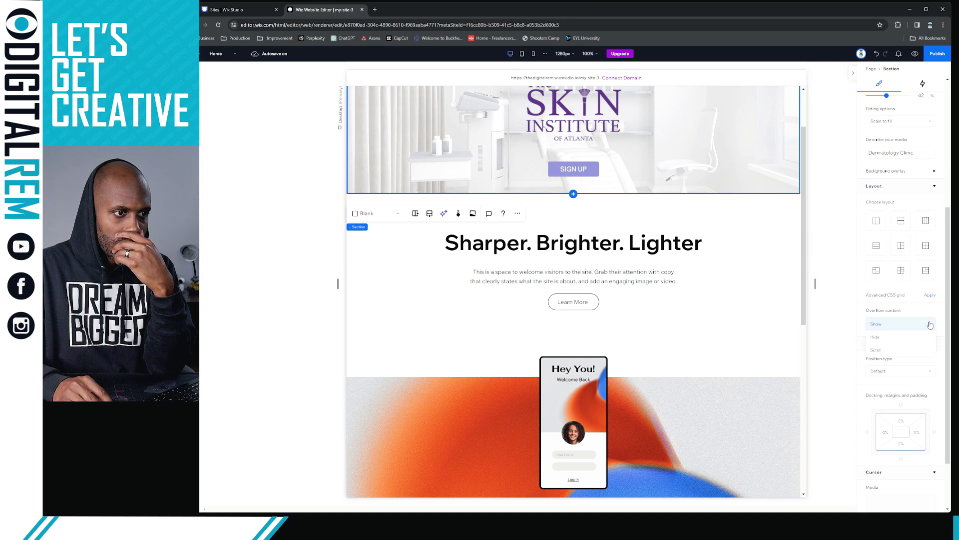
{"action": "left_click", "coordinate": [886, 350]}
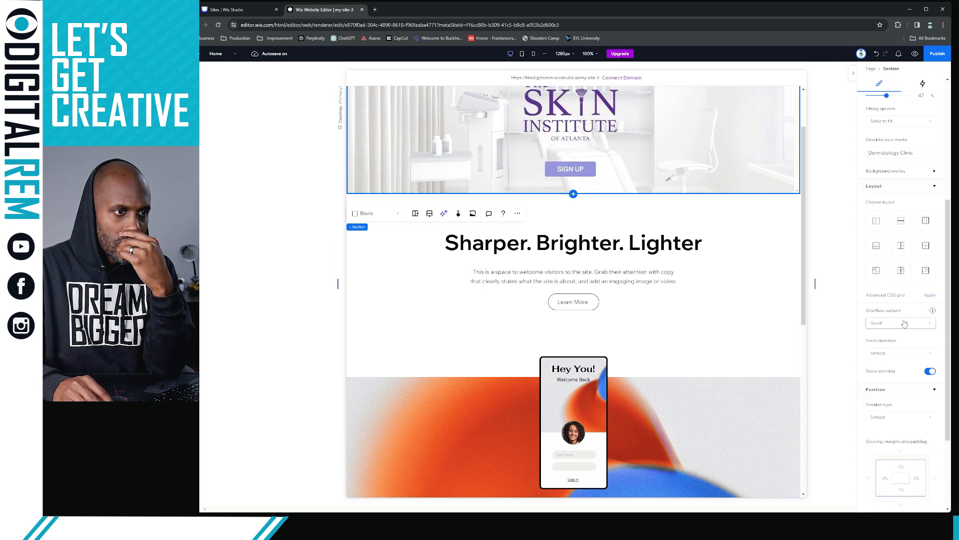
{"action": "left_click", "coordinate": [897, 353]}
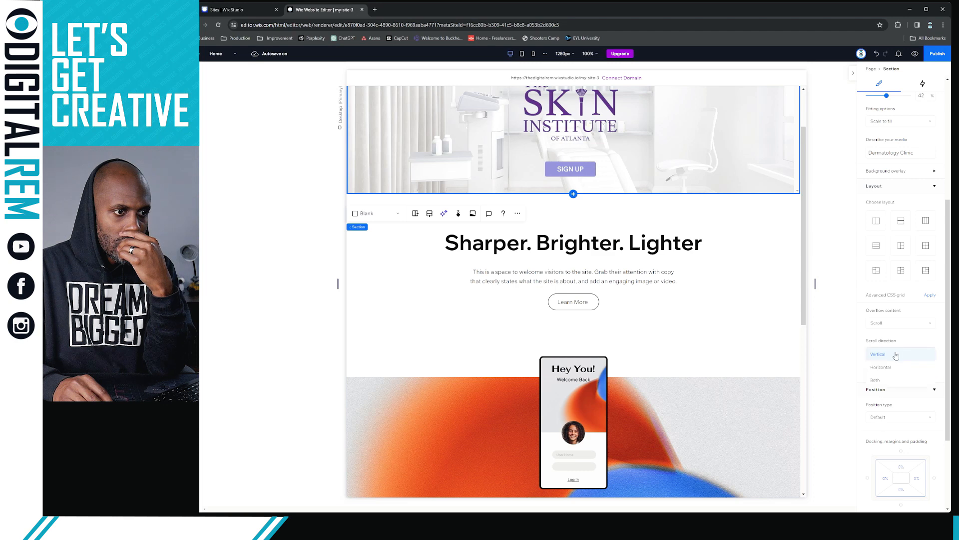
{"action": "left_click", "coordinate": [885, 380]}
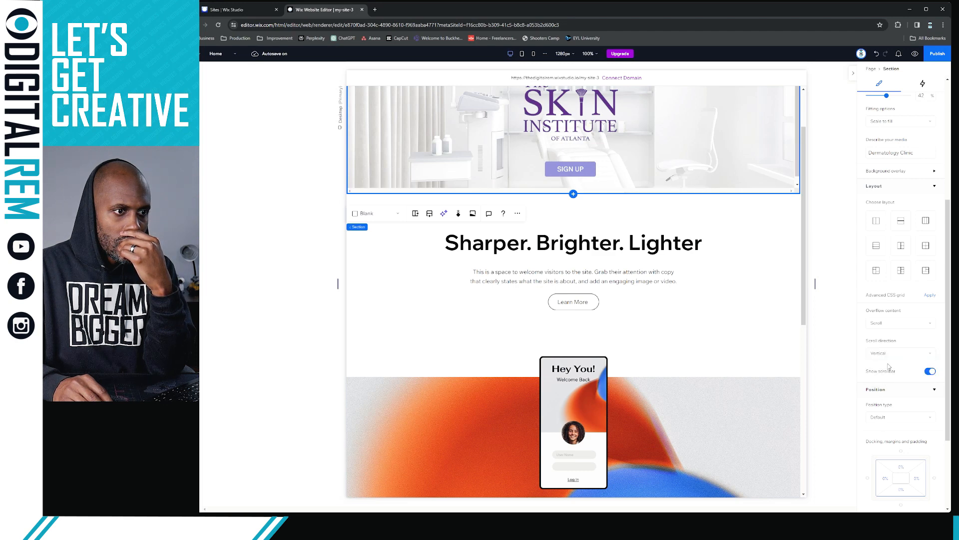
{"action": "left_click", "coordinate": [930, 372]}
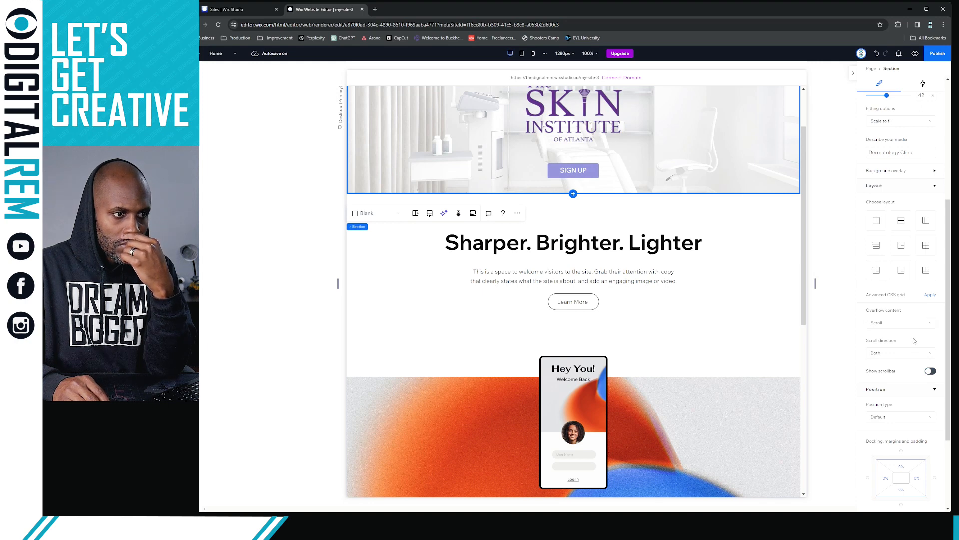
{"action": "left_click", "coordinate": [900, 417]}
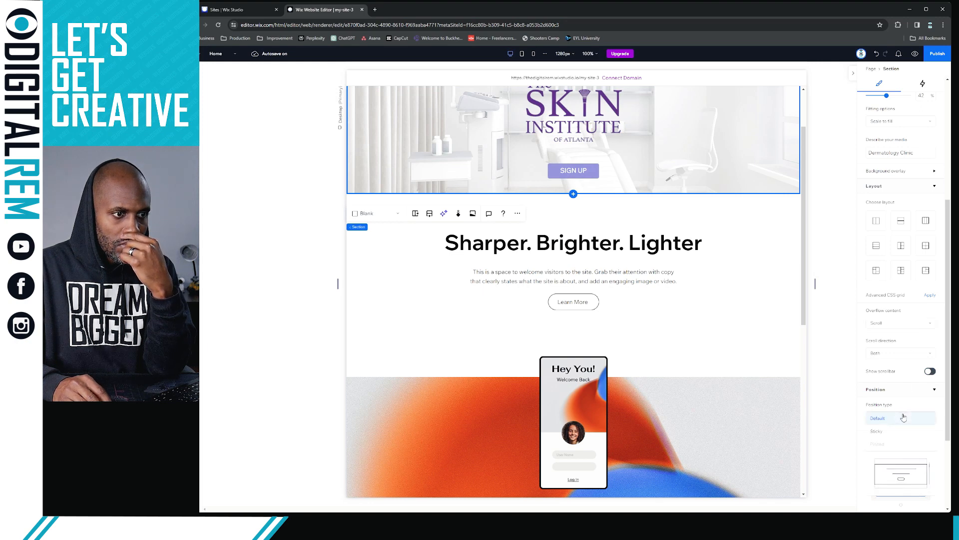
Make the hero Sticky, sticking to bottom and top, with responsive behaviour left Mixed
{"action": "left_click", "coordinate": [886, 435]}
{"action": "scroll", "coordinate": [889, 400], "scroll_direction": "down", "scroll_amount": 3}
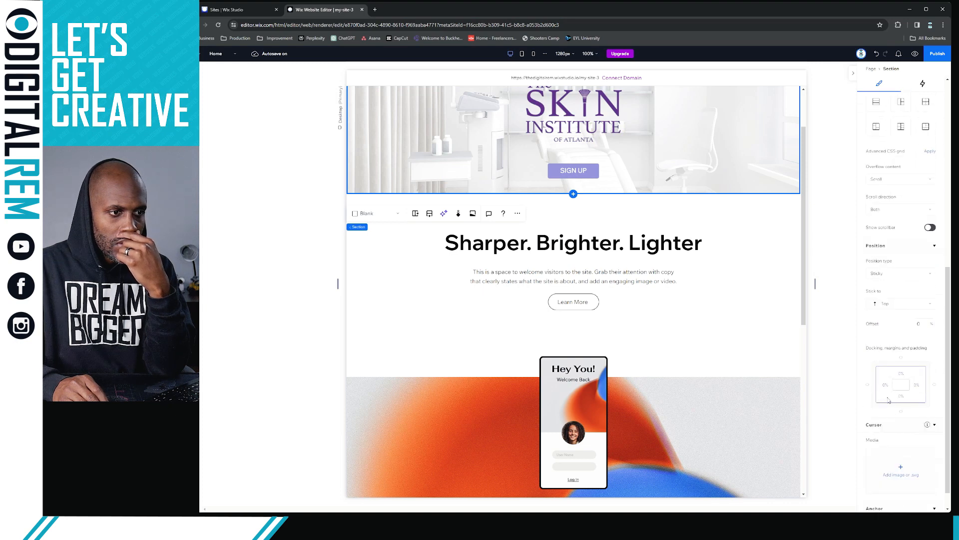
{"action": "left_click", "coordinate": [896, 304]}
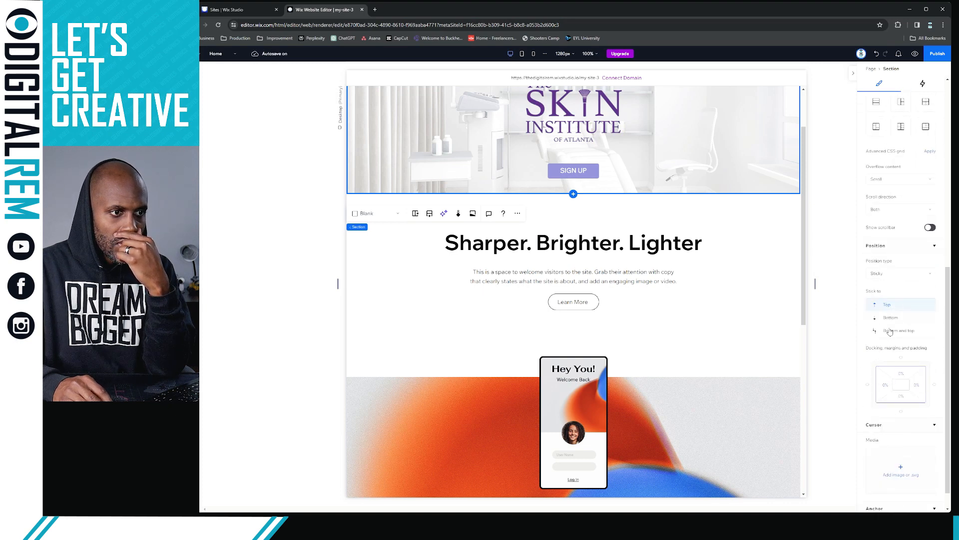
{"action": "left_click", "coordinate": [890, 331]}
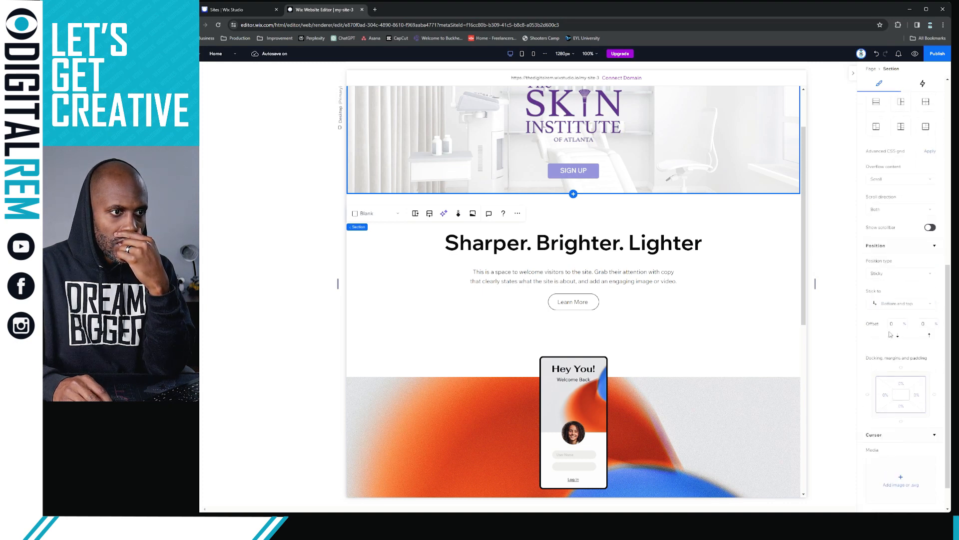
{"action": "scroll", "coordinate": [884, 349], "scroll_direction": "down", "scroll_amount": 1}
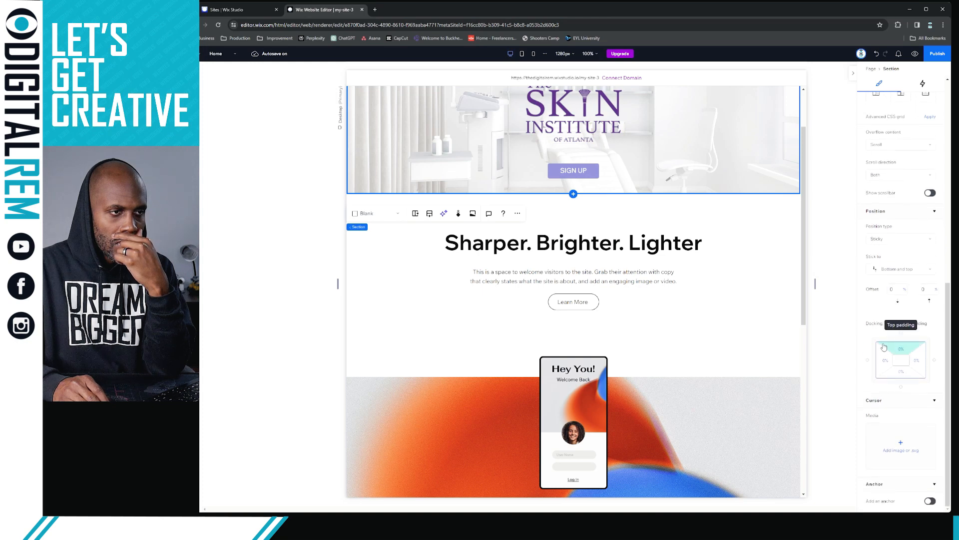
{"action": "scroll", "coordinate": [892, 340], "scroll_direction": "up", "scroll_amount": 4}
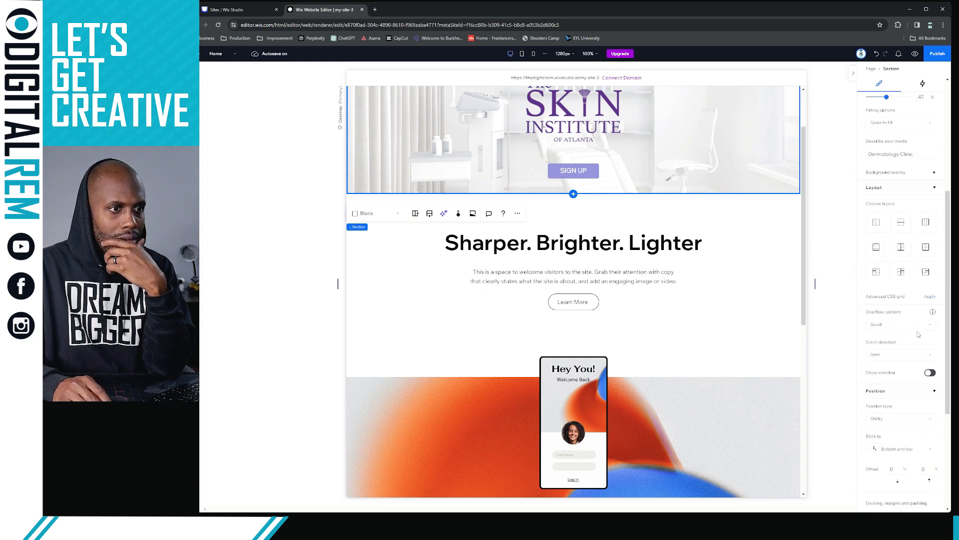
{"action": "scroll", "coordinate": [900, 264], "scroll_direction": "up", "scroll_amount": 3}
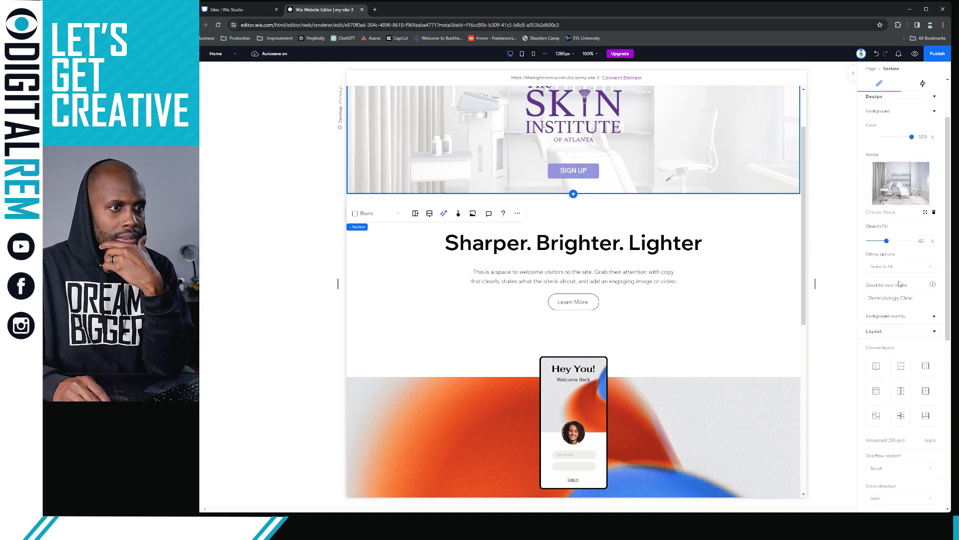
{"action": "scroll", "coordinate": [899, 284], "scroll_direction": "up", "scroll_amount": 2}
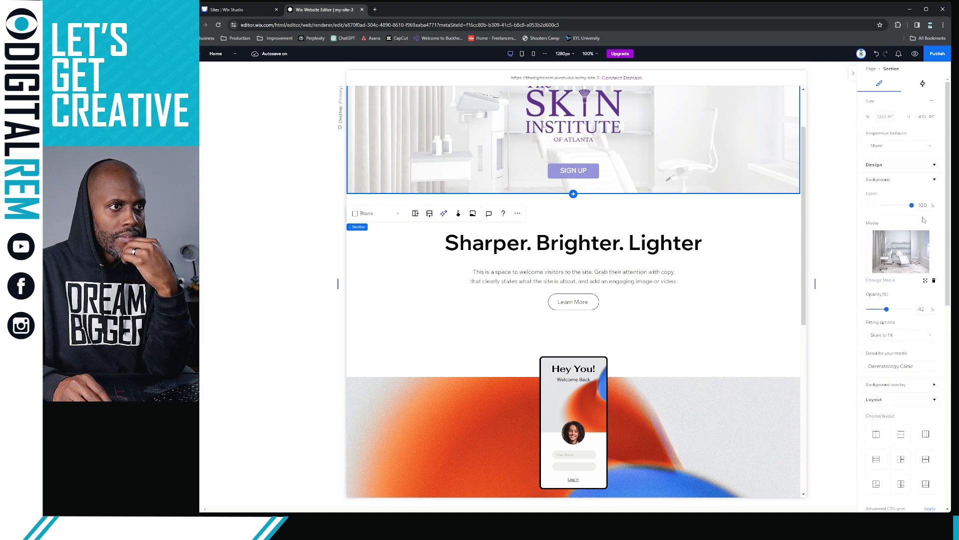
{"action": "left_click", "coordinate": [917, 148]}
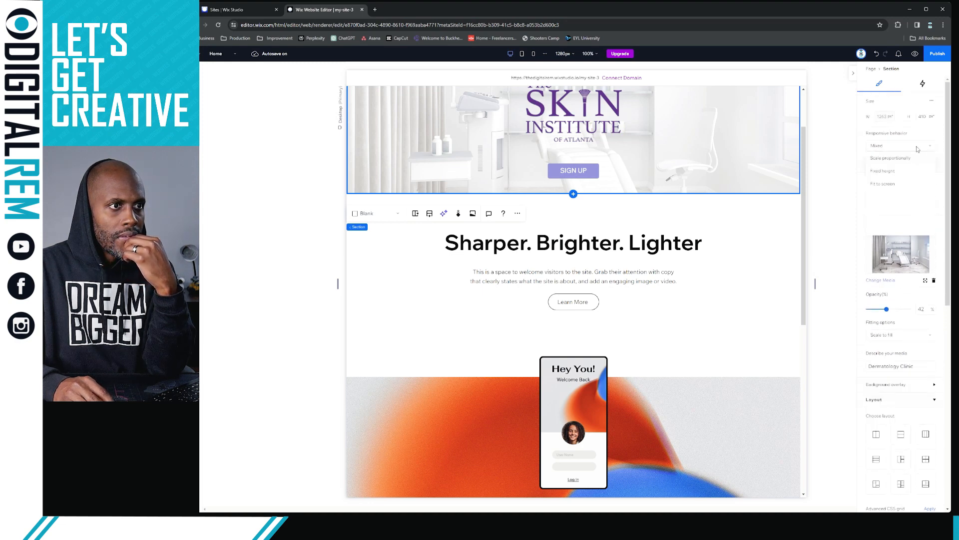
{"action": "left_click", "coordinate": [918, 150]}
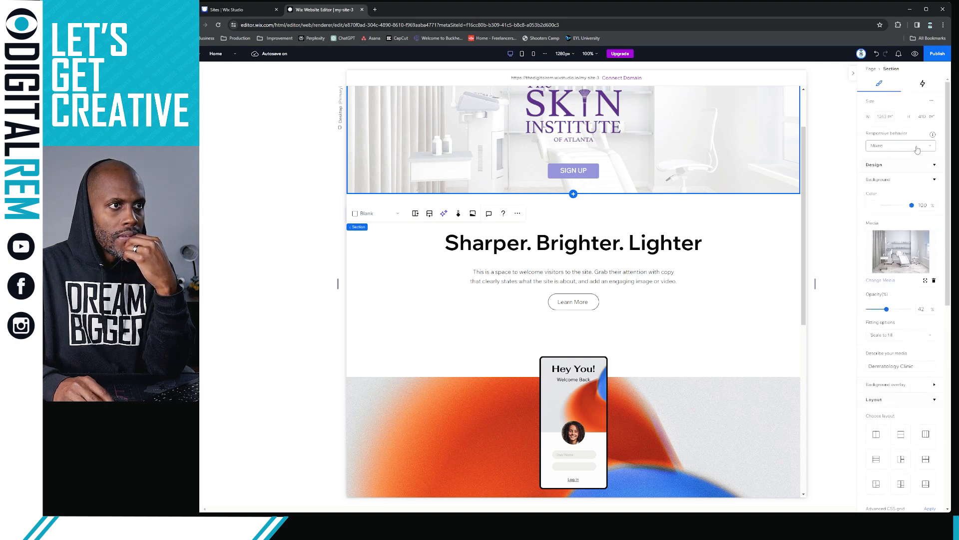
{"action": "left_click", "coordinate": [852, 76]}
Bring up the hero section's right-click actions menu on the canvas
{"action": "right_click", "coordinate": [692, 150]}
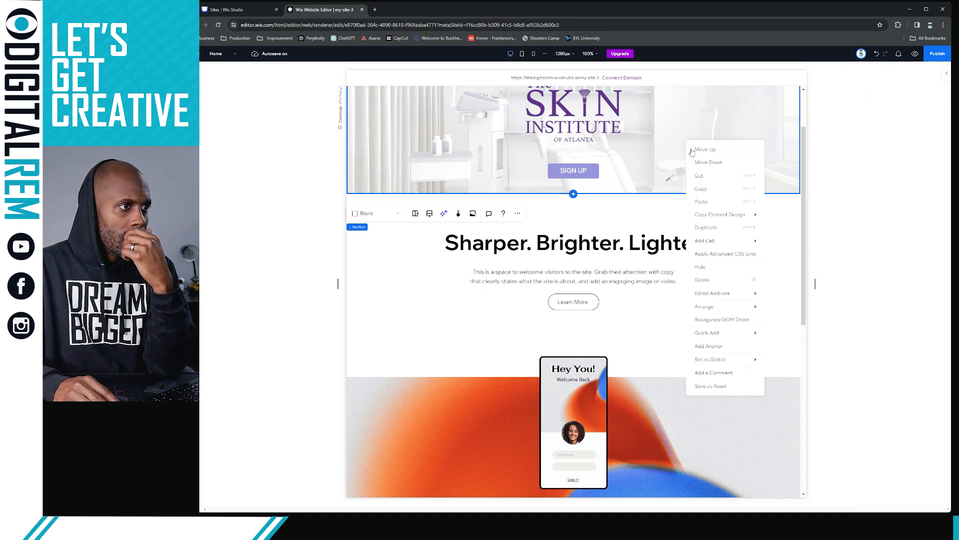
{"action": "mouse_move", "coordinate": [711, 361]}
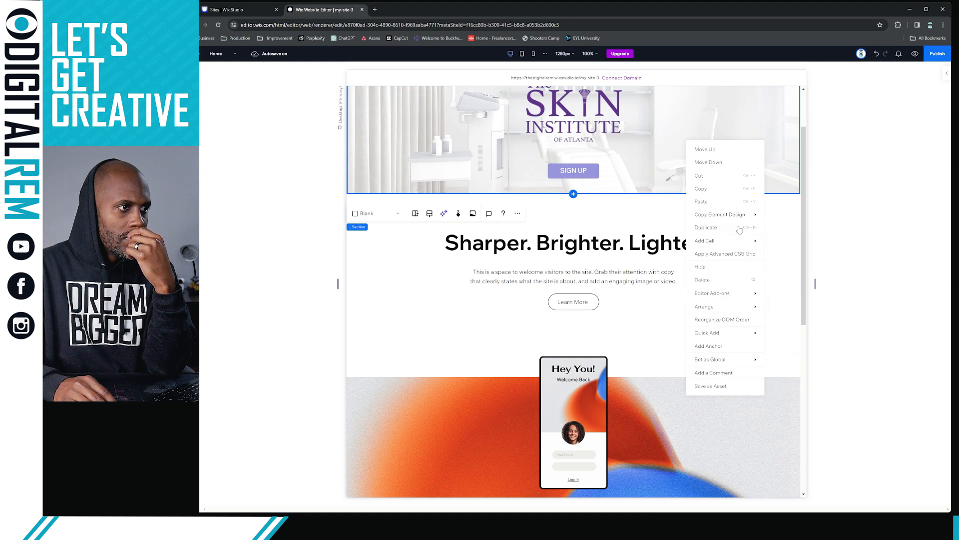
{"action": "mouse_move", "coordinate": [746, 217]}
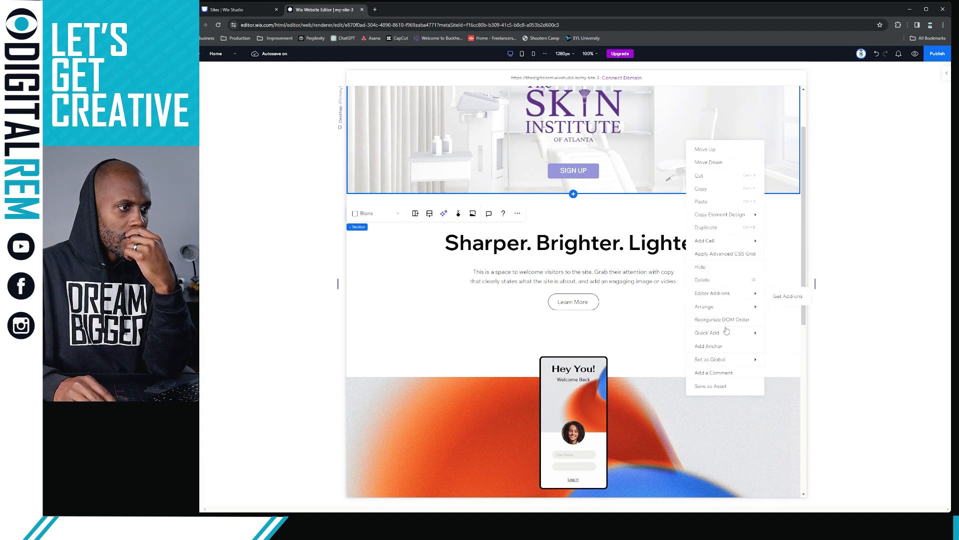
Preview the homepage and scroll up and down to test the sticky hero
{"action": "left_click", "coordinate": [915, 53]}
{"action": "scroll", "coordinate": [684, 241], "scroll_direction": "down", "scroll_amount": 2}
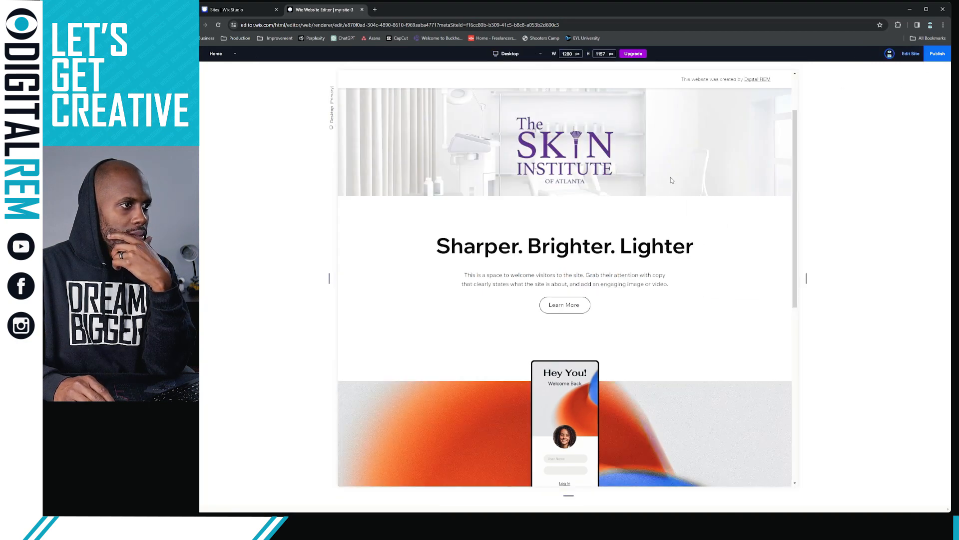
{"action": "scroll", "coordinate": [672, 180], "scroll_direction": "up", "scroll_amount": 2}
{"action": "scroll", "coordinate": [671, 181], "scroll_direction": "down", "scroll_amount": 5}
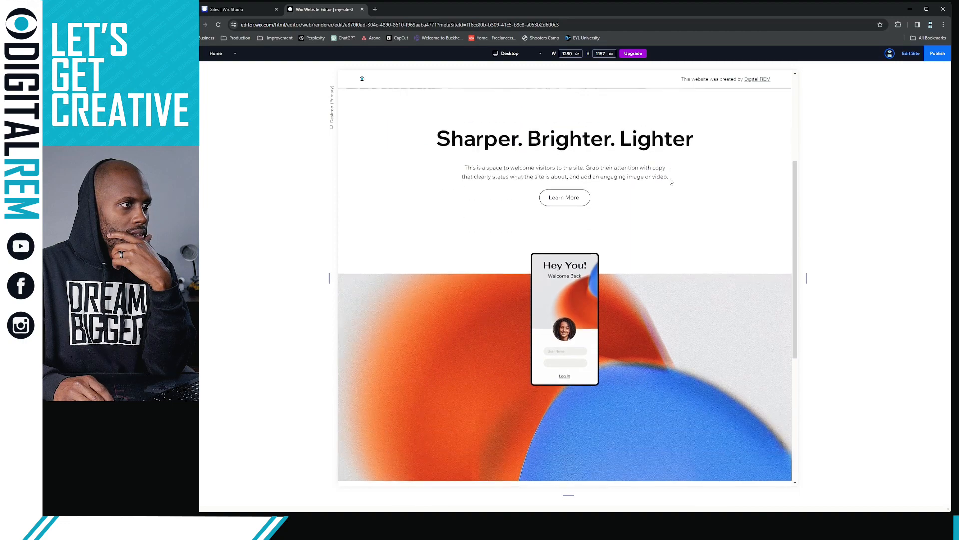
{"action": "scroll", "coordinate": [671, 182], "scroll_direction": "up", "scroll_amount": 5}
{"action": "scroll", "coordinate": [671, 182], "scroll_direction": "down", "scroll_amount": 2}
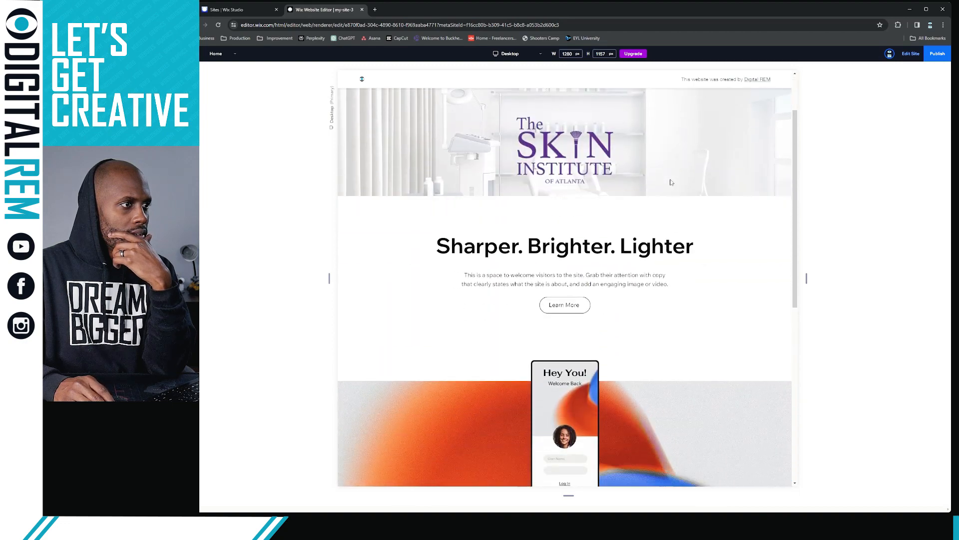
{"action": "scroll", "coordinate": [671, 182], "scroll_direction": "down", "scroll_amount": 3}
{"action": "scroll", "coordinate": [671, 180], "scroll_direction": "up", "scroll_amount": 5}
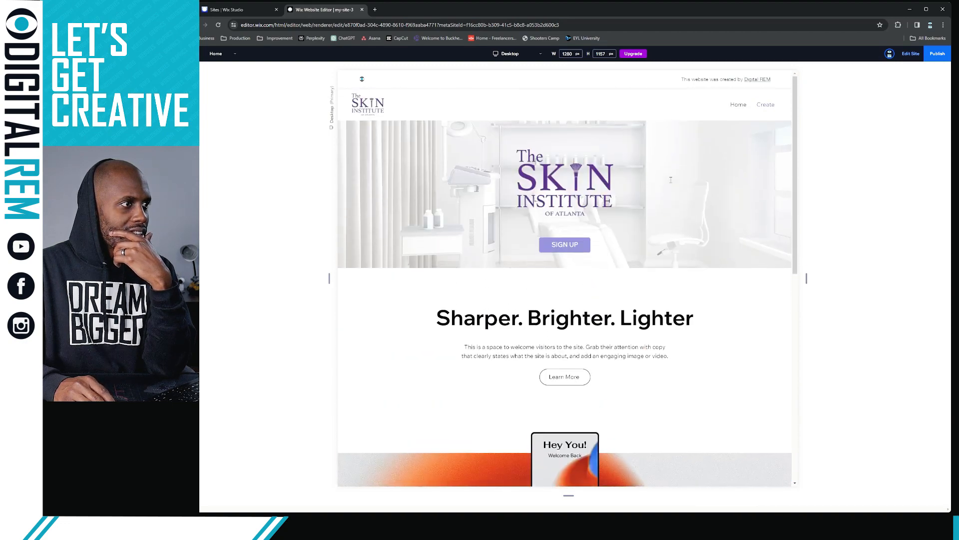
{"action": "scroll", "coordinate": [671, 180], "scroll_direction": "down", "scroll_amount": 2}
{"action": "scroll", "coordinate": [671, 180], "scroll_direction": "up", "scroll_amount": 2}
{"action": "scroll", "coordinate": [670, 180], "scroll_direction": "down", "scroll_amount": 4}
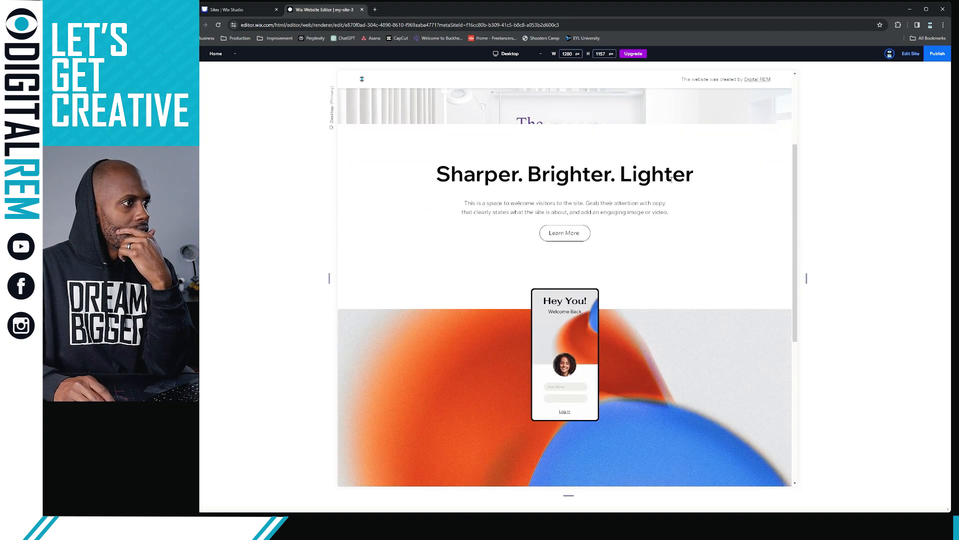
{"action": "scroll", "coordinate": [670, 180], "scroll_direction": "down", "scroll_amount": 1}
{"action": "scroll", "coordinate": [670, 180], "scroll_direction": "up", "scroll_amount": 4}
{"action": "scroll", "coordinate": [672, 182], "scroll_direction": "down", "scroll_amount": 2}
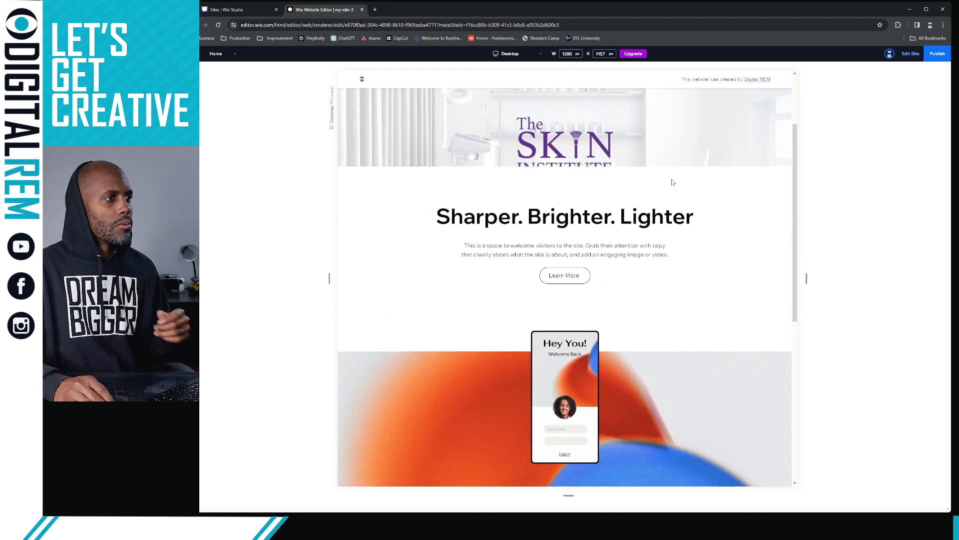
{"action": "scroll", "coordinate": [673, 182], "scroll_direction": "down", "scroll_amount": 1}
{"action": "scroll", "coordinate": [672, 181], "scroll_direction": "up", "scroll_amount": 3}
{"action": "scroll", "coordinate": [672, 178], "scroll_direction": "down", "scroll_amount": 1}
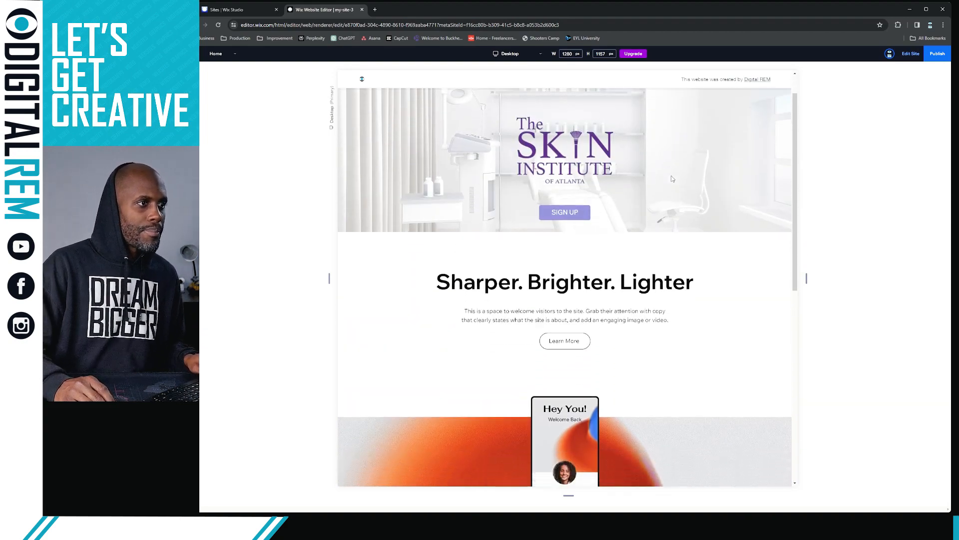
{"action": "scroll", "coordinate": [673, 179], "scroll_direction": "down", "scroll_amount": 1}
{"action": "scroll", "coordinate": [673, 177], "scroll_direction": "up", "scroll_amount": 1}
{"action": "scroll", "coordinate": [673, 178], "scroll_direction": "down", "scroll_amount": 1}
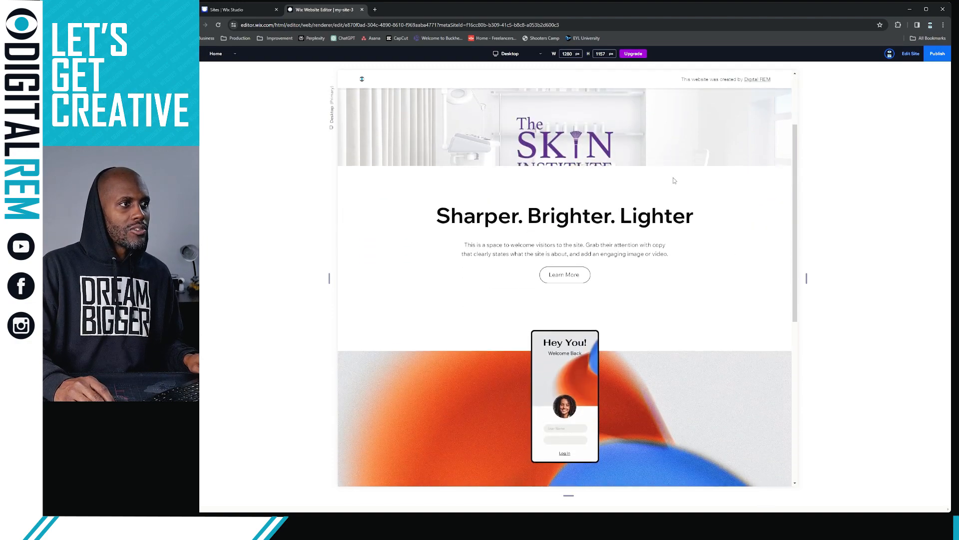
{"action": "scroll", "coordinate": [673, 178], "scroll_direction": "up", "scroll_amount": 2}
{"action": "scroll", "coordinate": [674, 180], "scroll_direction": "down", "scroll_amount": 1}
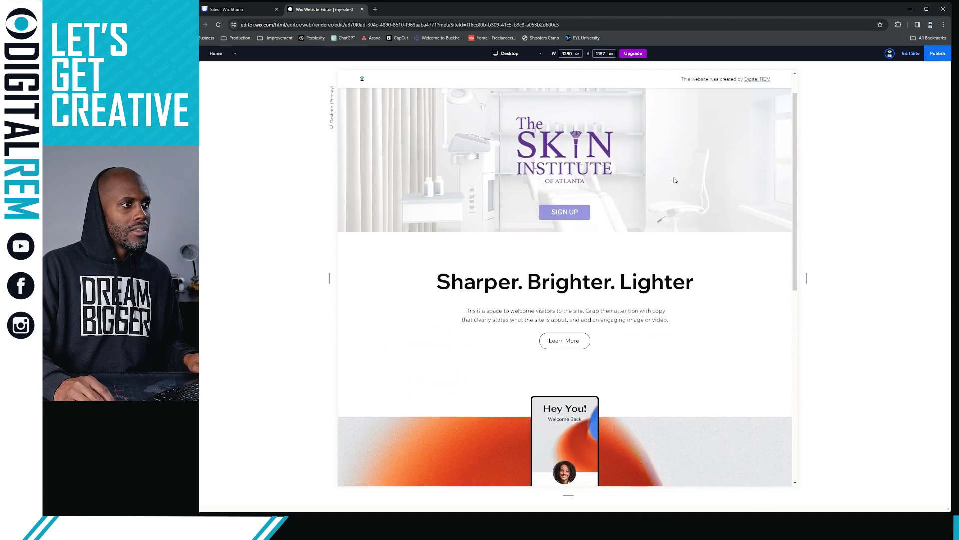
{"action": "scroll", "coordinate": [675, 181], "scroll_direction": "down", "scroll_amount": 2}
{"action": "scroll", "coordinate": [675, 180], "scroll_direction": "down", "scroll_amount": 2}
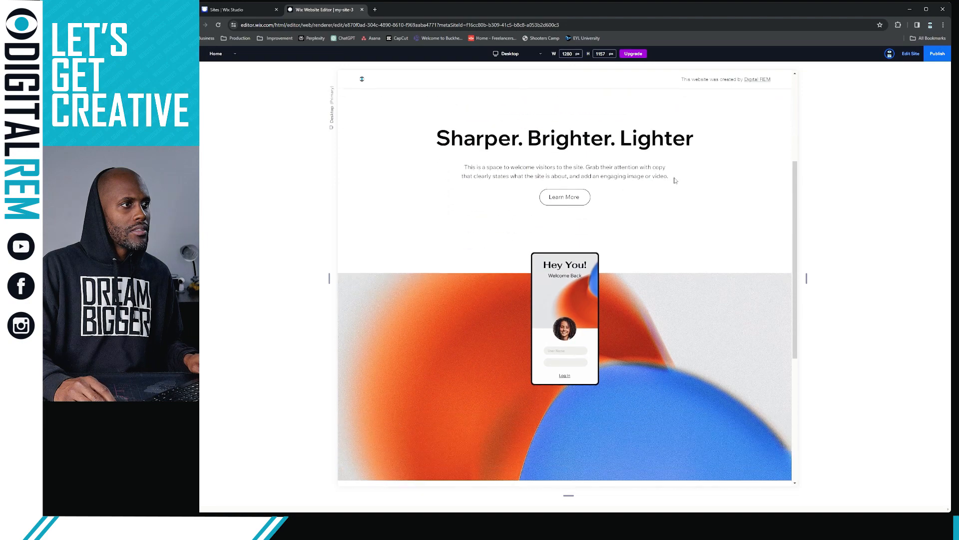
{"action": "scroll", "coordinate": [676, 179], "scroll_direction": "up", "scroll_amount": 5}
{"action": "scroll", "coordinate": [675, 180], "scroll_direction": "down", "scroll_amount": 5}
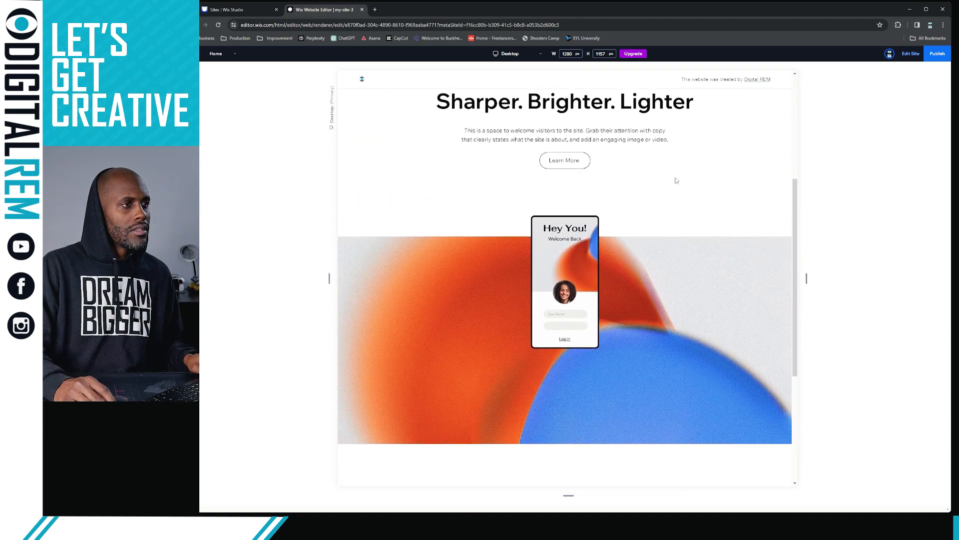
{"action": "scroll", "coordinate": [676, 180], "scroll_direction": "up", "scroll_amount": 5}
{"action": "scroll", "coordinate": [675, 181], "scroll_direction": "down", "scroll_amount": 5}
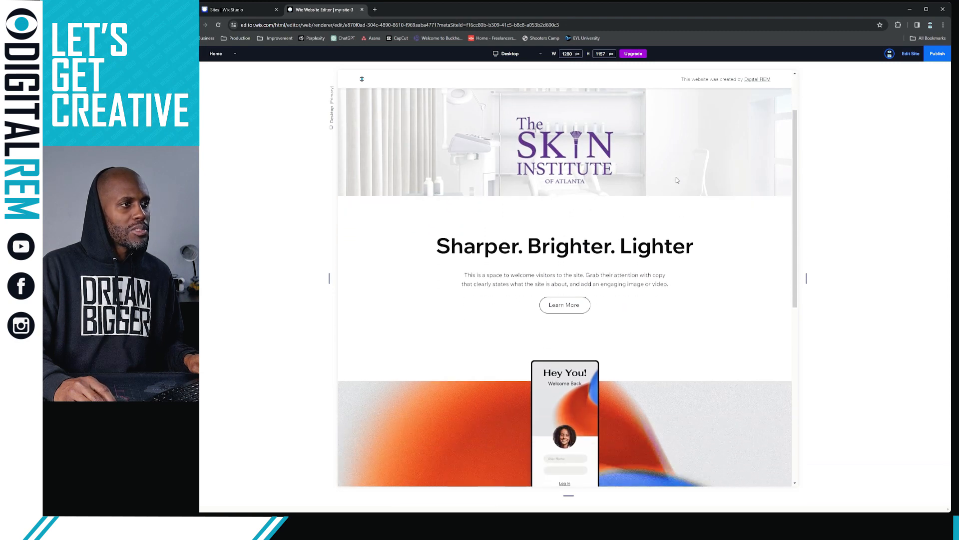
{"action": "scroll", "coordinate": [675, 182], "scroll_direction": "up", "scroll_amount": 4}
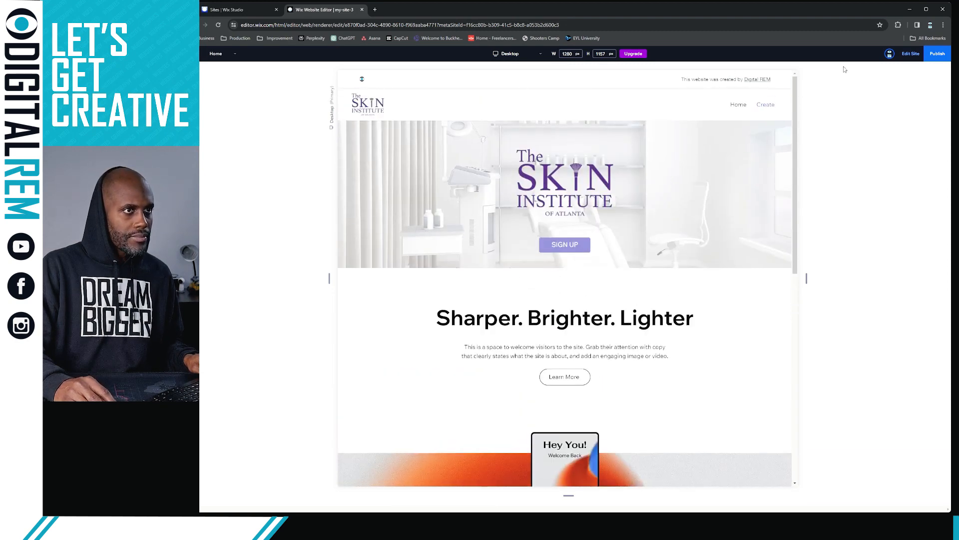
{"action": "left_click", "coordinate": [917, 56]}
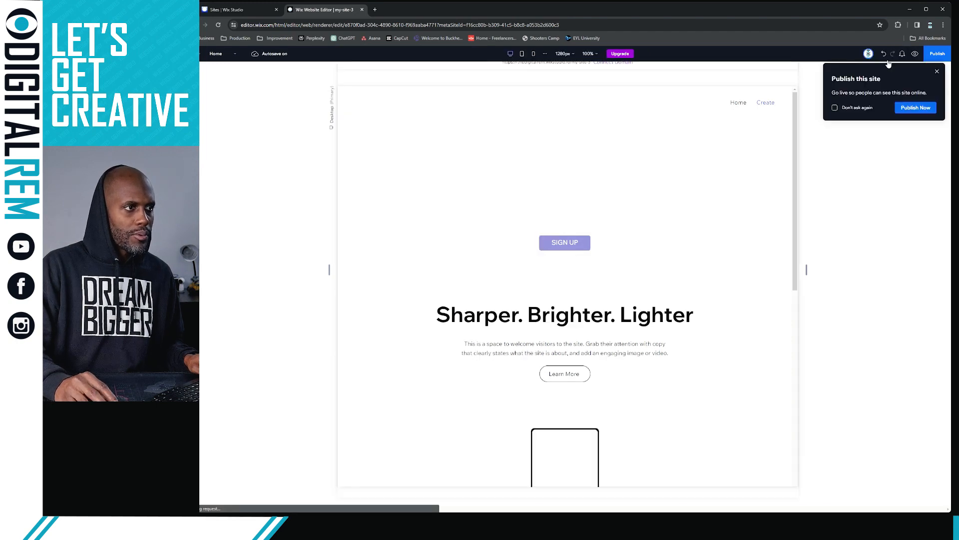
{"action": "left_click", "coordinate": [938, 72]}
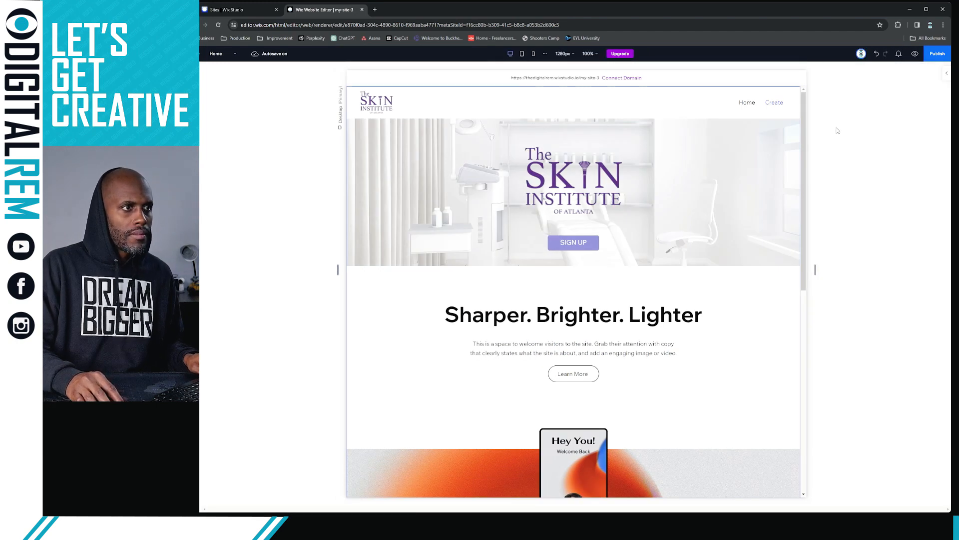
{"action": "left_click", "coordinate": [668, 168]}
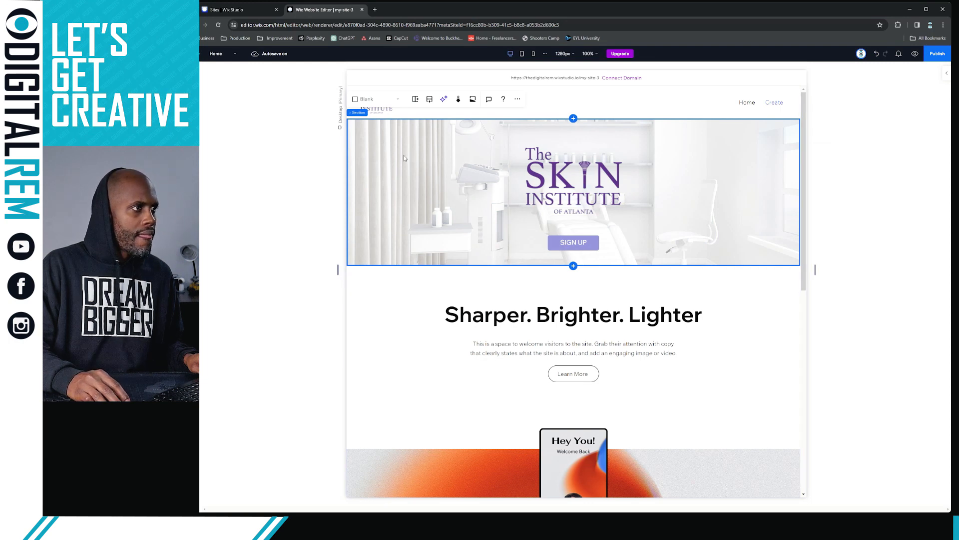
{"action": "left_click", "coordinate": [521, 100]}
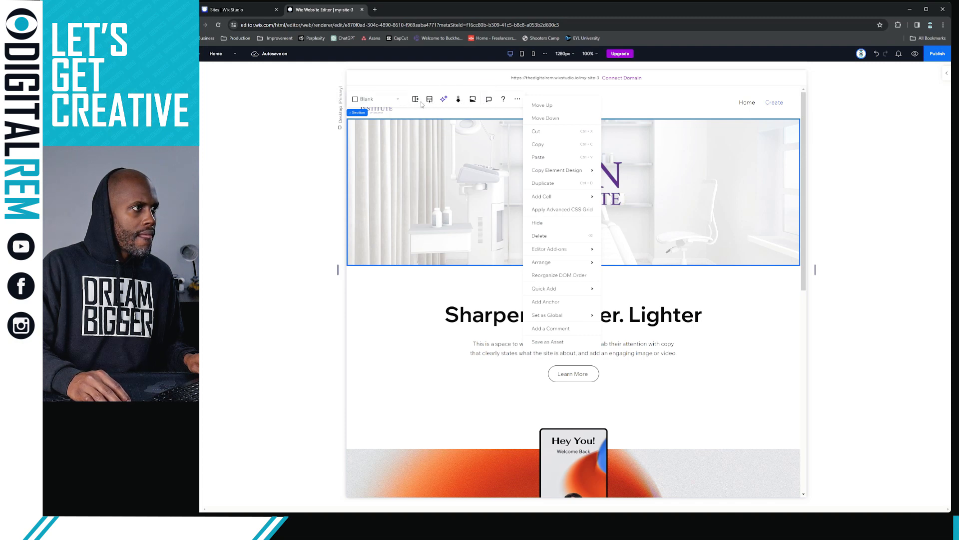
{"action": "left_click", "coordinate": [438, 139]}
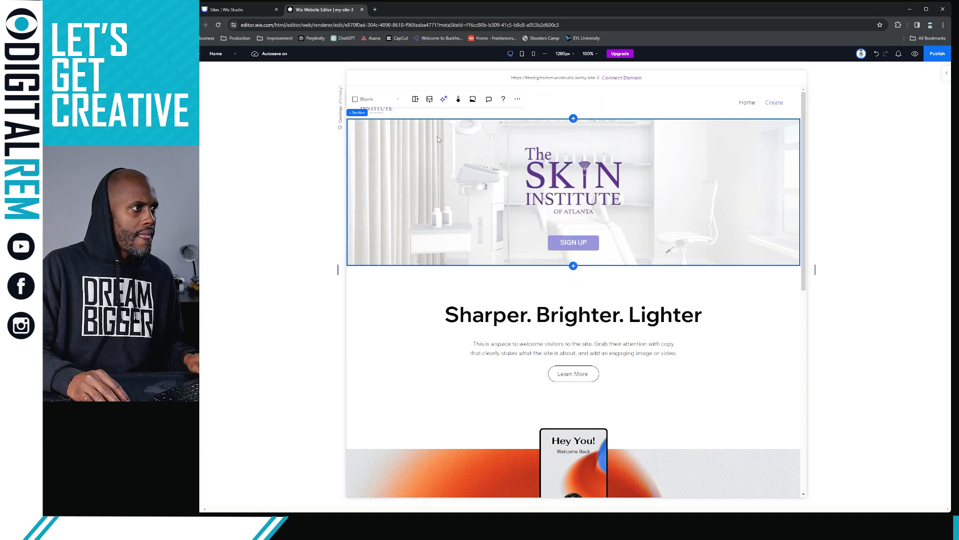
{"action": "left_click", "coordinate": [464, 105]}
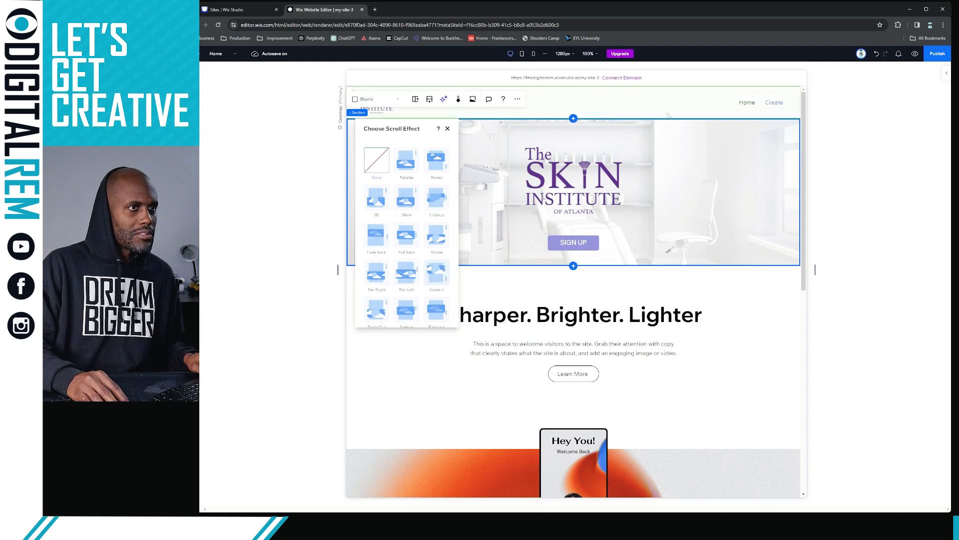
{"action": "left_click", "coordinate": [854, 160]}
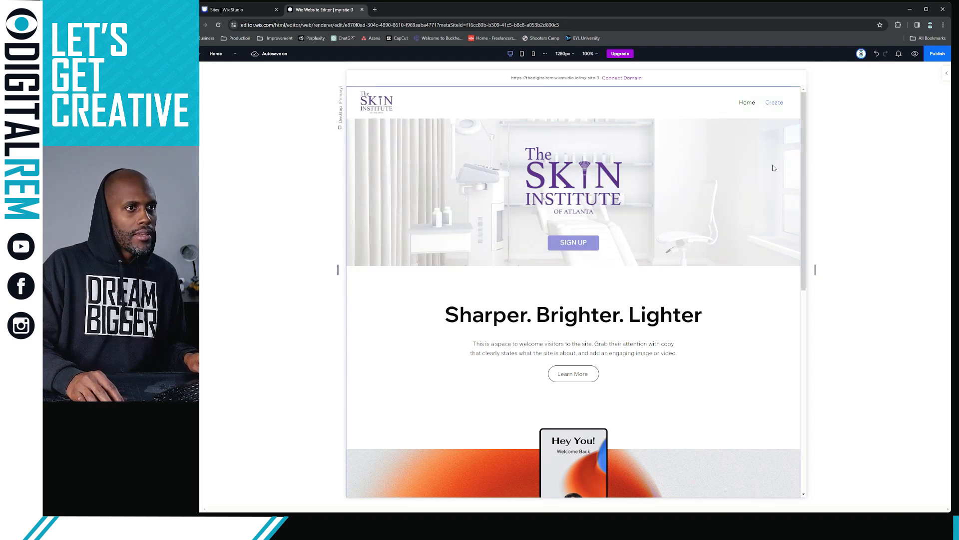
{"action": "left_click", "coordinate": [723, 176]}
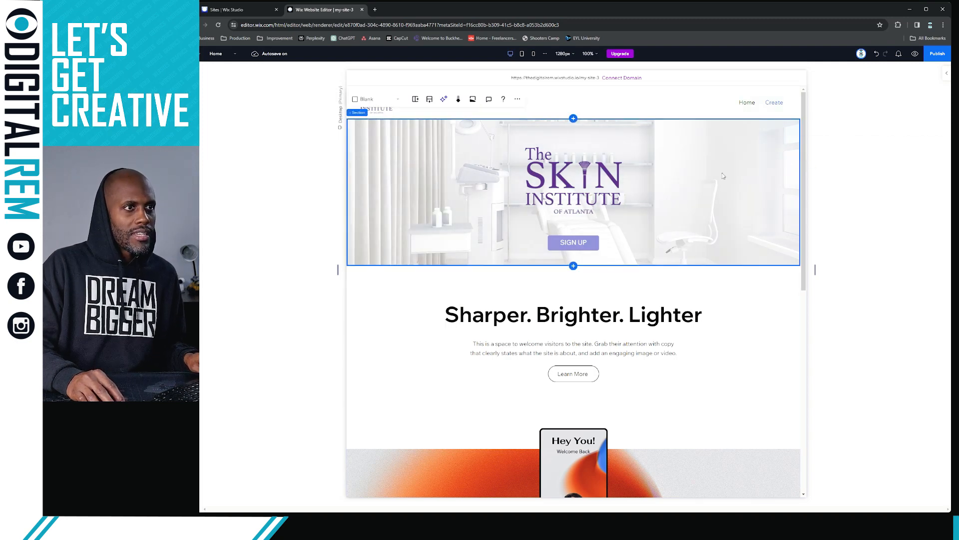
Apply the Parallax background scroll effect to the hero's clinic photo
{"action": "left_click", "coordinate": [935, 83]}
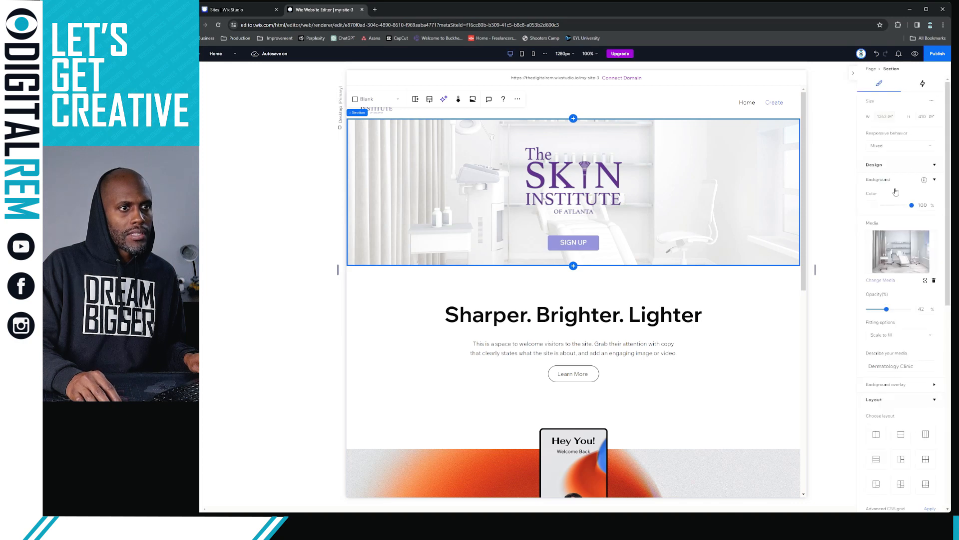
{"action": "scroll", "coordinate": [897, 313], "scroll_direction": "down", "scroll_amount": 3}
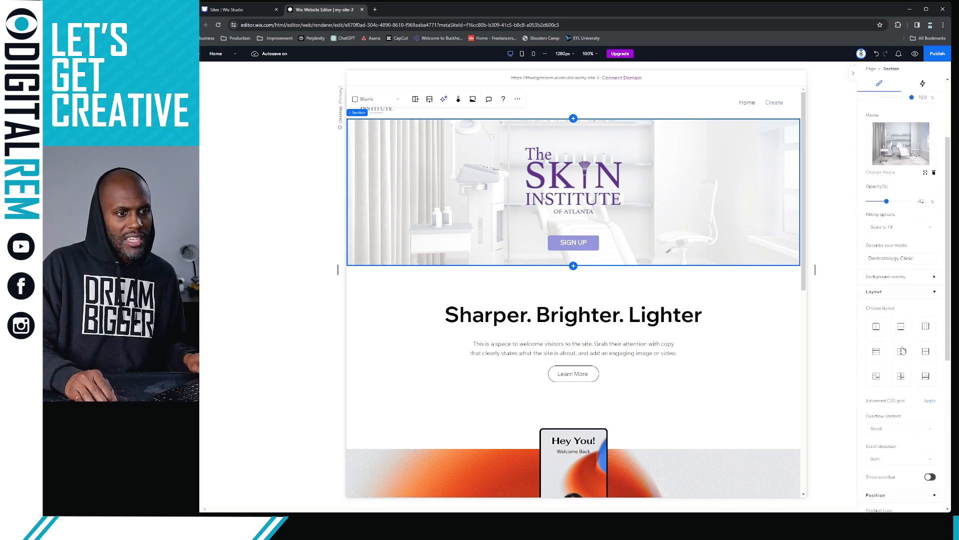
{"action": "scroll", "coordinate": [907, 380], "scroll_direction": "down", "scroll_amount": 3}
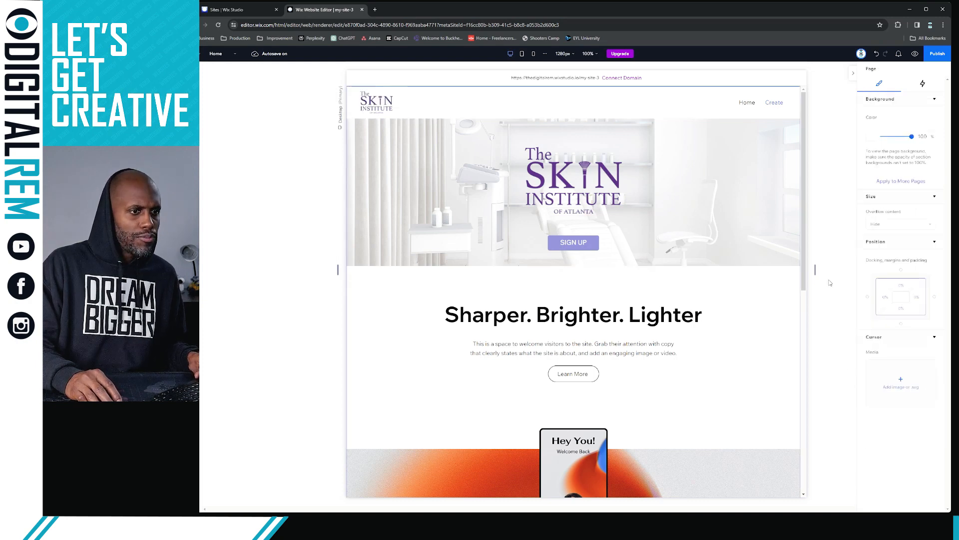
{"action": "left_click", "coordinate": [396, 144]}
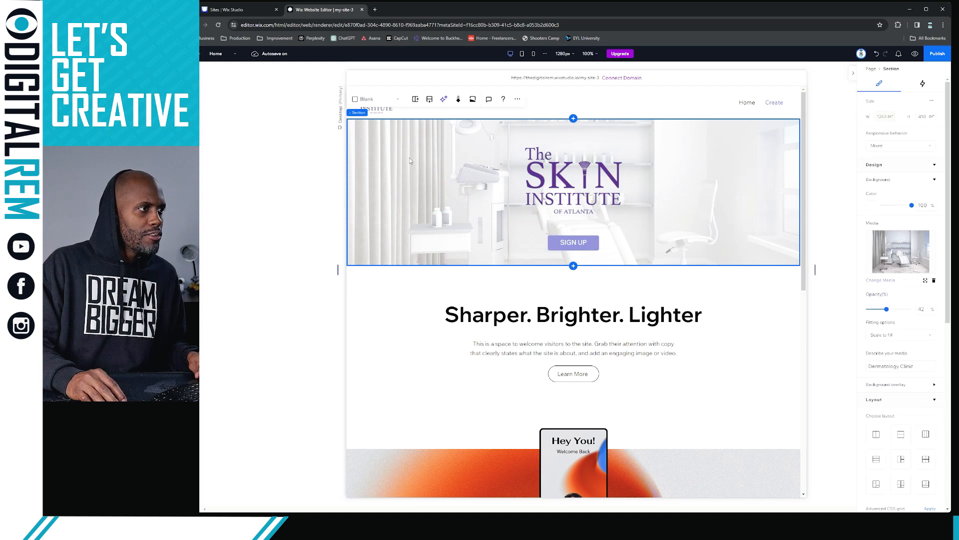
{"action": "left_click", "coordinate": [461, 103]}
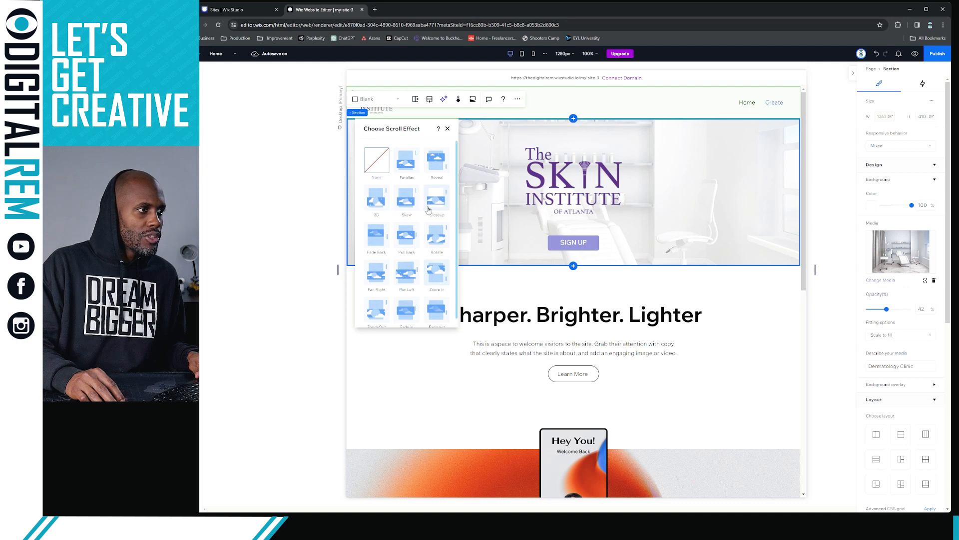
{"action": "left_click", "coordinate": [413, 166]}
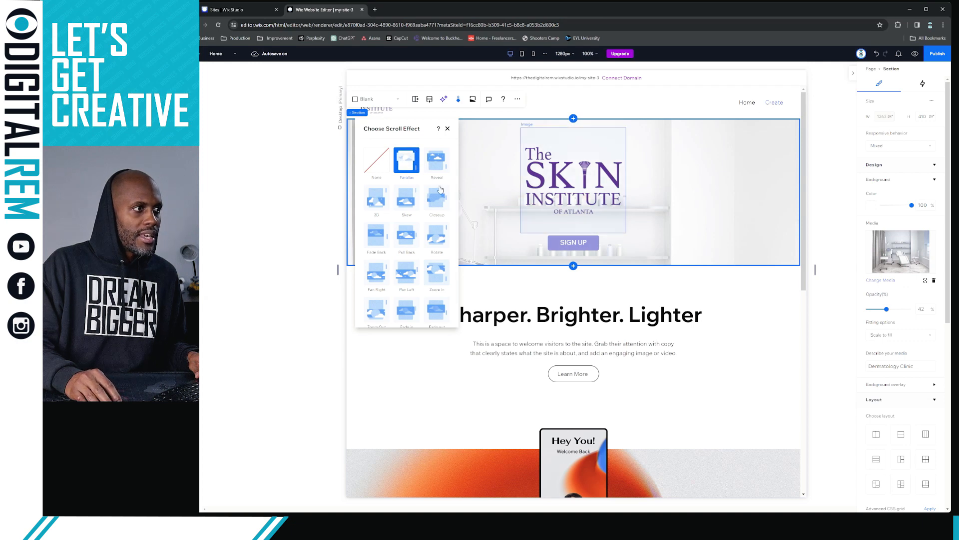
{"action": "left_click", "coordinate": [747, 345]}
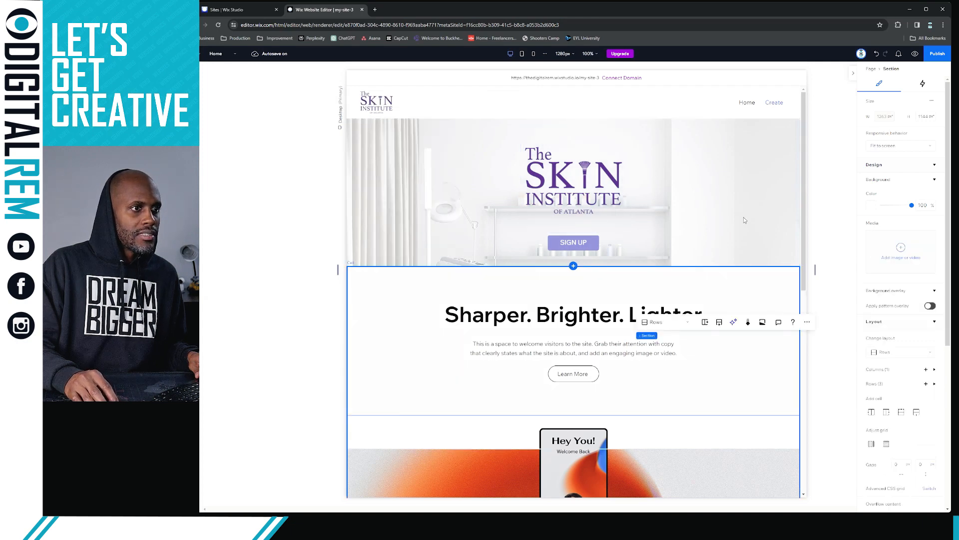
Preview the homepage and scroll up and down to check the parallax hero
{"action": "left_click", "coordinate": [913, 55]}
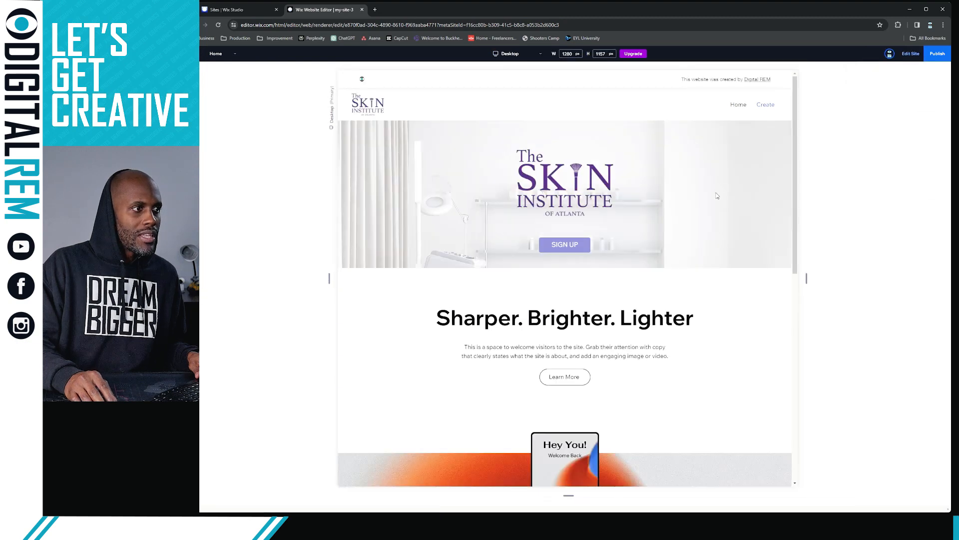
{"action": "scroll", "coordinate": [717, 197], "scroll_direction": "down", "scroll_amount": 2}
{"action": "scroll", "coordinate": [717, 197], "scroll_direction": "up", "scroll_amount": 2}
{"action": "scroll", "coordinate": [717, 197], "scroll_direction": "down", "scroll_amount": 1}
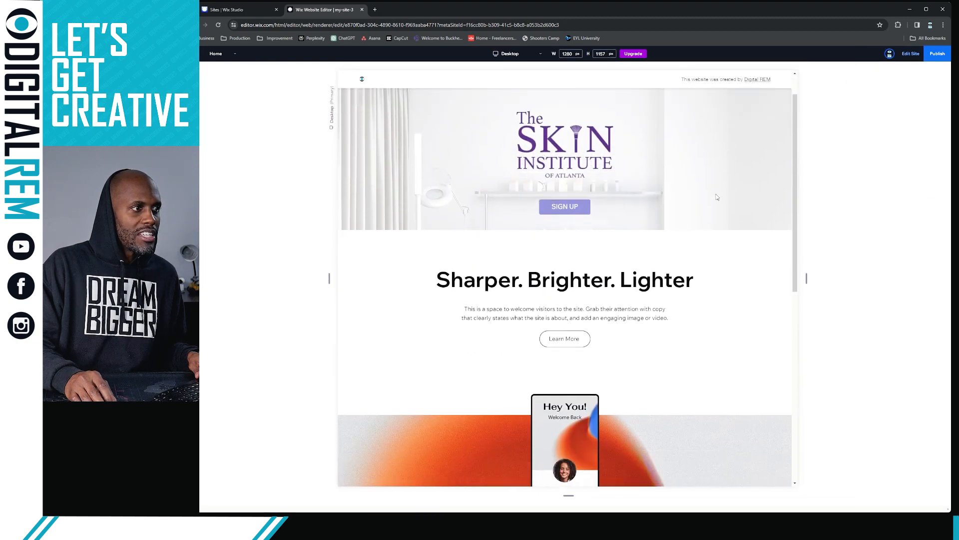
{"action": "scroll", "coordinate": [717, 197], "scroll_direction": "up", "scroll_amount": 1}
{"action": "scroll", "coordinate": [717, 197], "scroll_direction": "down", "scroll_amount": 2}
{"action": "scroll", "coordinate": [717, 197], "scroll_direction": "up", "scroll_amount": 1}
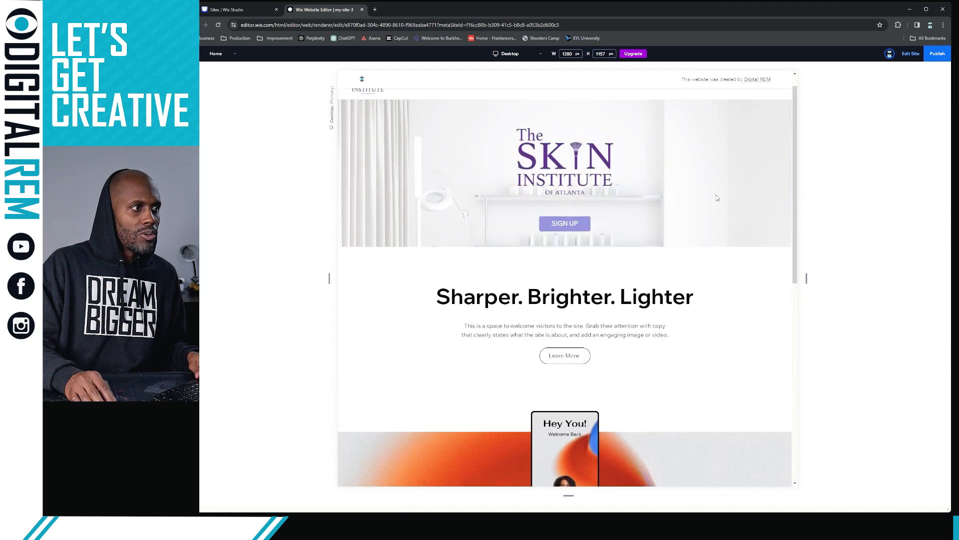
{"action": "scroll", "coordinate": [718, 197], "scroll_direction": "down", "scroll_amount": 3}
{"action": "scroll", "coordinate": [718, 197], "scroll_direction": "up", "scroll_amount": 3}
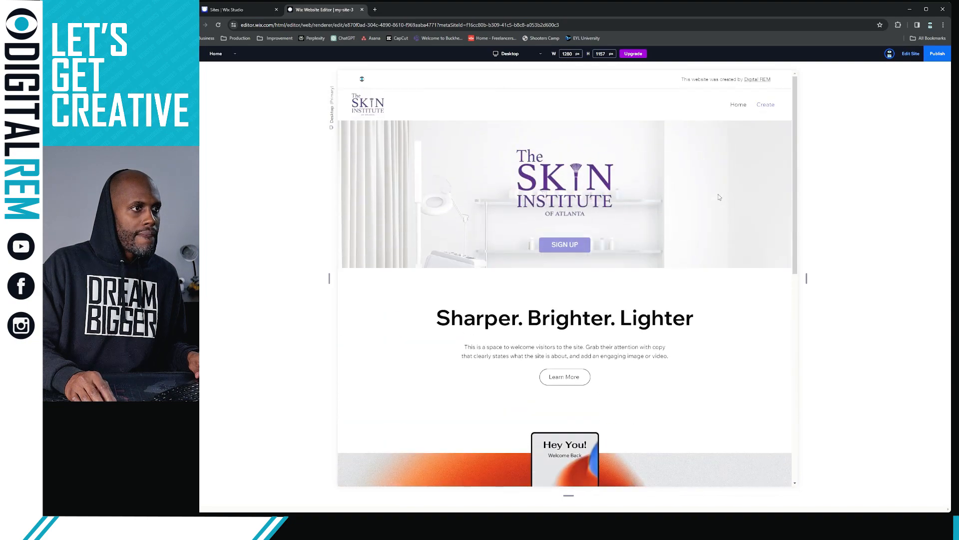
{"action": "scroll", "coordinate": [718, 197], "scroll_direction": "down", "scroll_amount": 1}
{"action": "scroll", "coordinate": [720, 197], "scroll_direction": "down", "scroll_amount": 2}
{"action": "scroll", "coordinate": [719, 197], "scroll_direction": "up", "scroll_amount": 3}
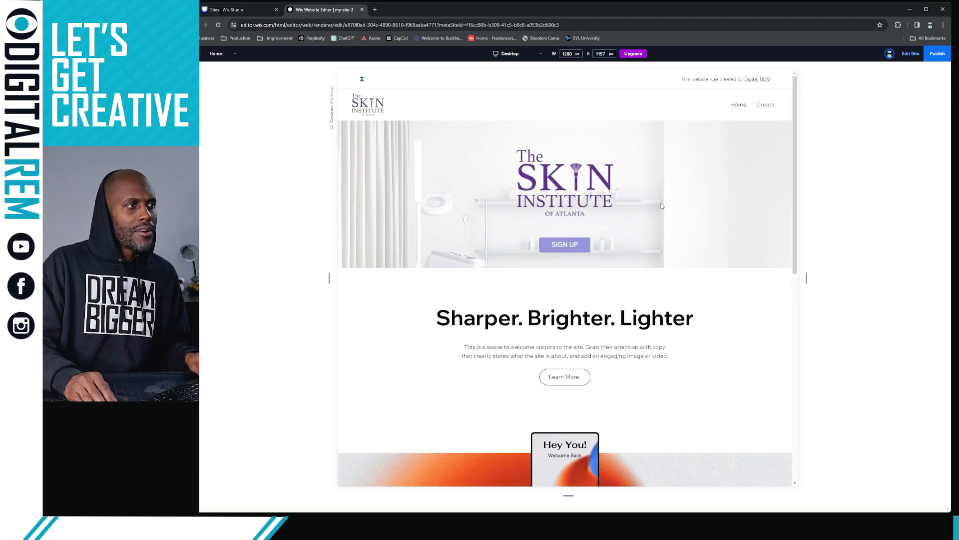
{"action": "scroll", "coordinate": [661, 202], "scroll_direction": "down", "scroll_amount": 1}
{"action": "scroll", "coordinate": [661, 202], "scroll_direction": "up", "scroll_amount": 1}
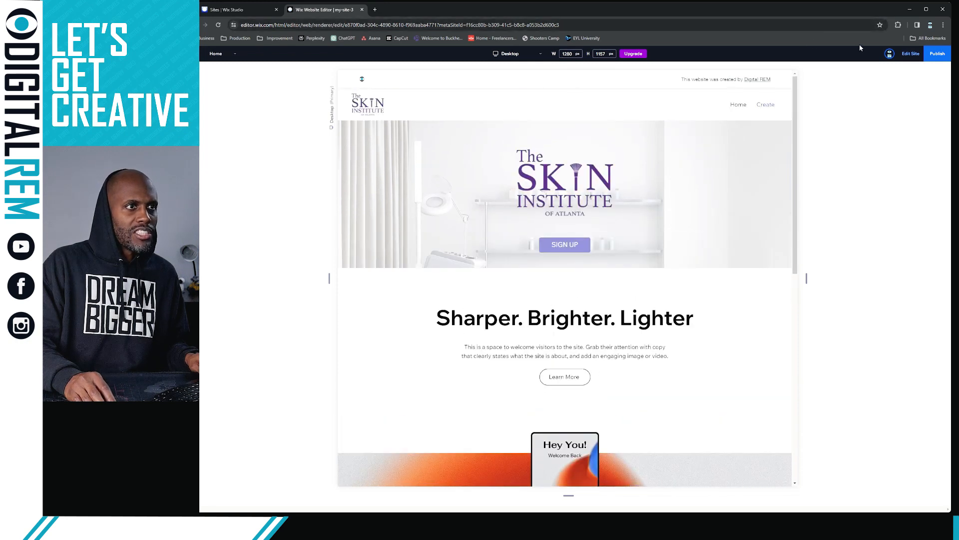
Back in the editor, dismiss the publish prompt and move the hero photo's focal point near centre
{"action": "left_click", "coordinate": [906, 55]}
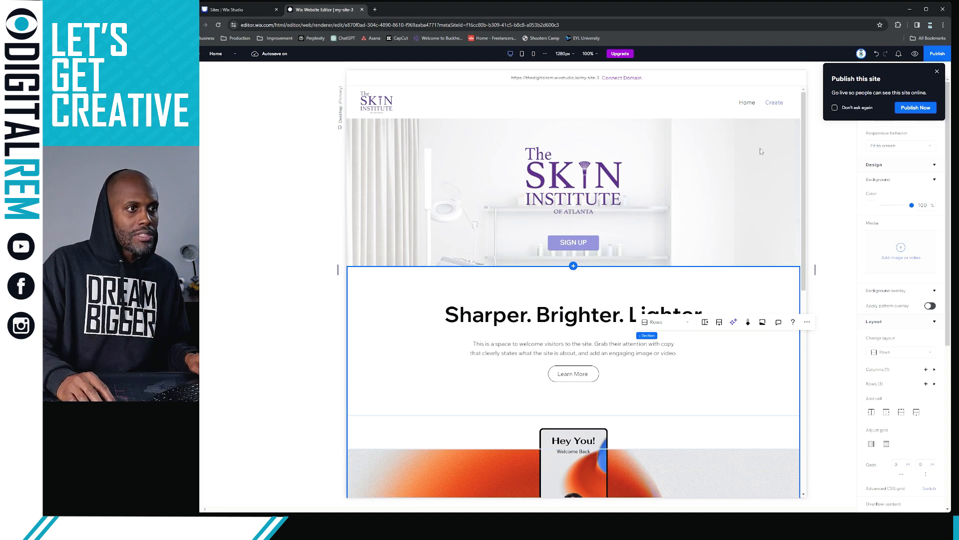
{"action": "left_click", "coordinate": [680, 180]}
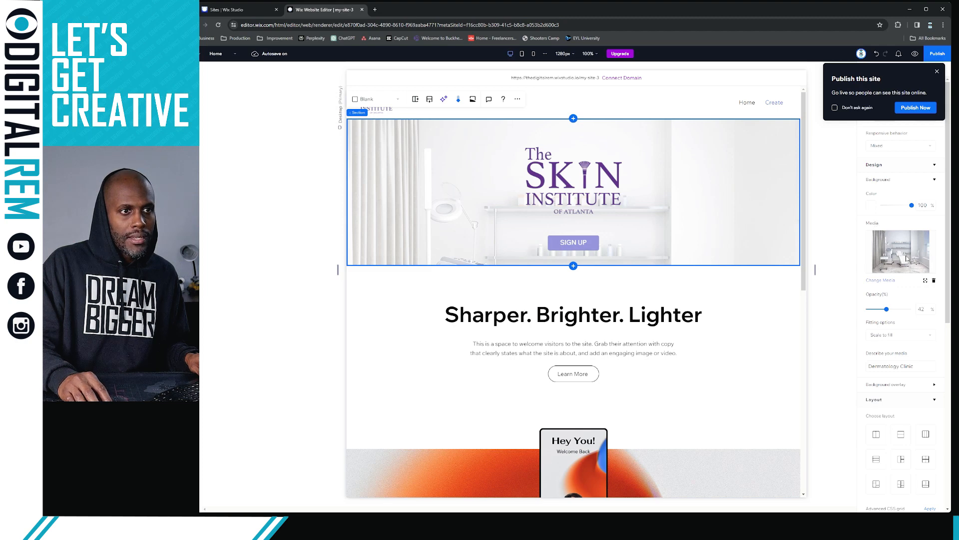
{"action": "left_click", "coordinate": [937, 73]}
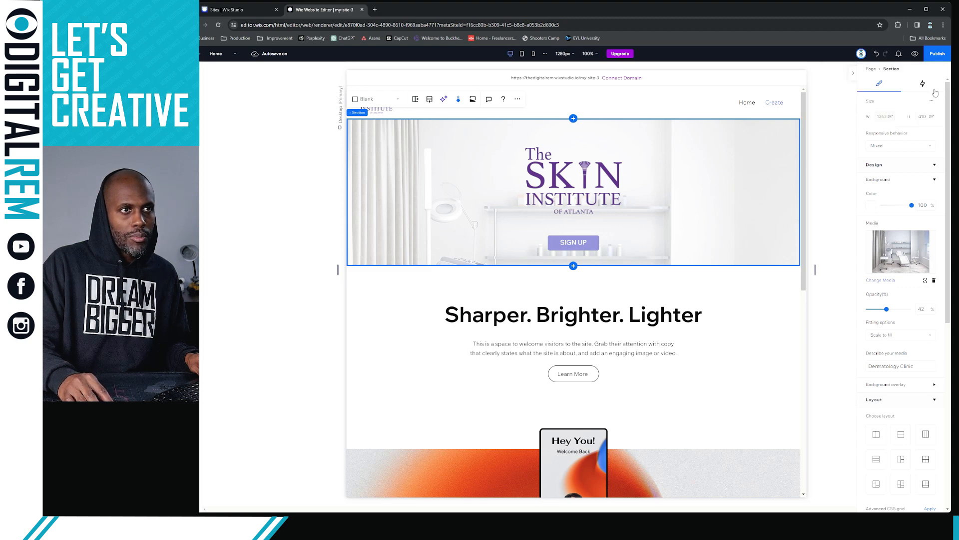
{"action": "left_click", "coordinate": [925, 281]}
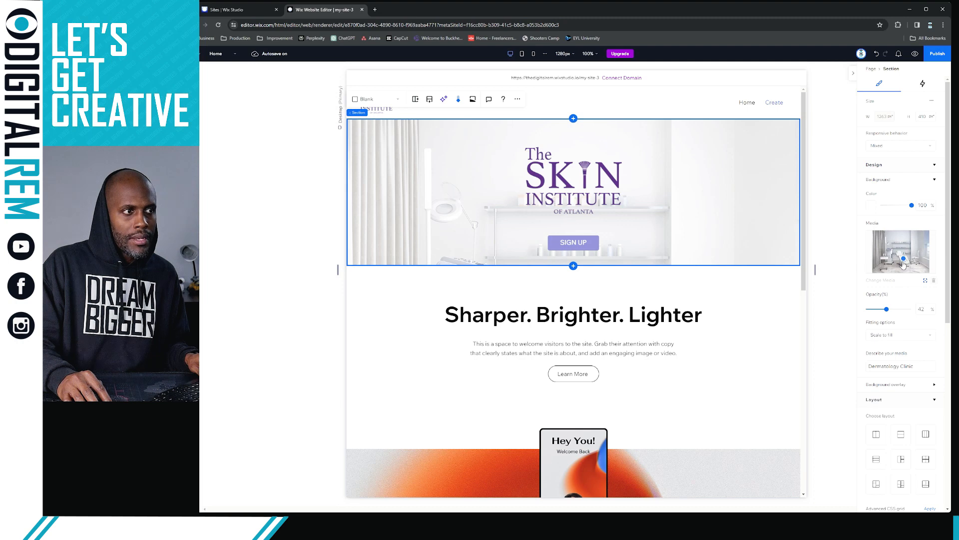
{"action": "left_click_drag", "start_coordinate": [903, 265], "coordinate": [903, 265]}
{"action": "left_click", "coordinate": [903, 267]}
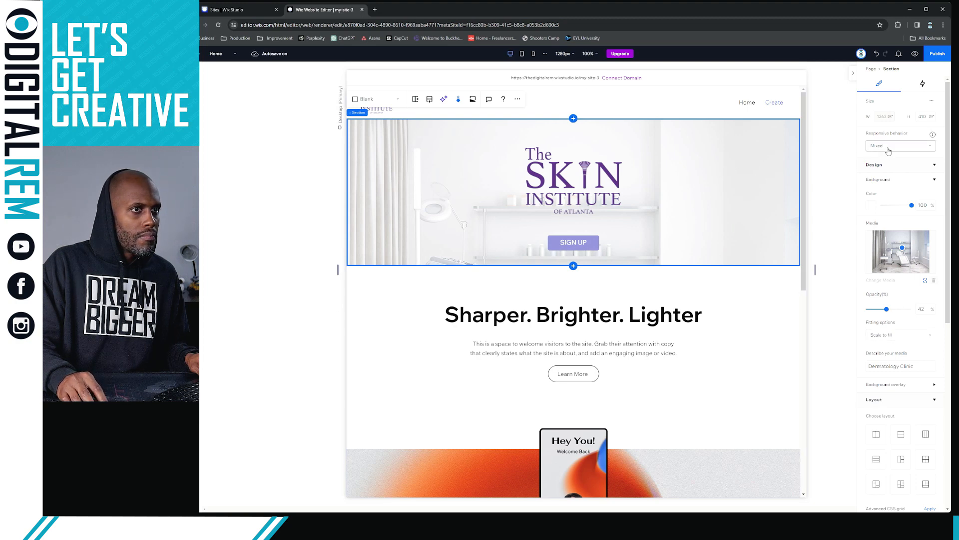
{"action": "left_click", "coordinate": [892, 254]}
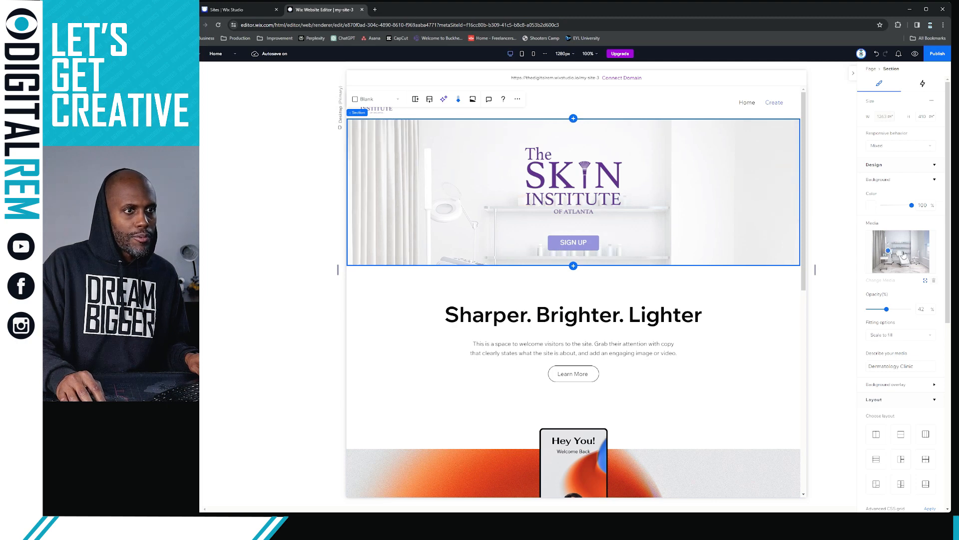
{"action": "left_click", "coordinate": [902, 252]}
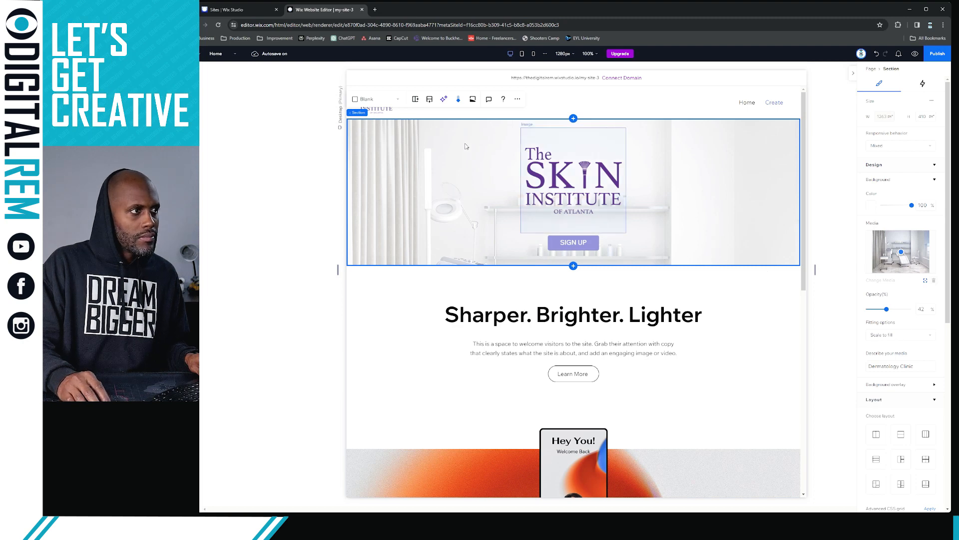
Set the hero's responsive behaviour to Fixed height and its overflow content to Show
{"action": "left_click", "coordinate": [460, 100]}
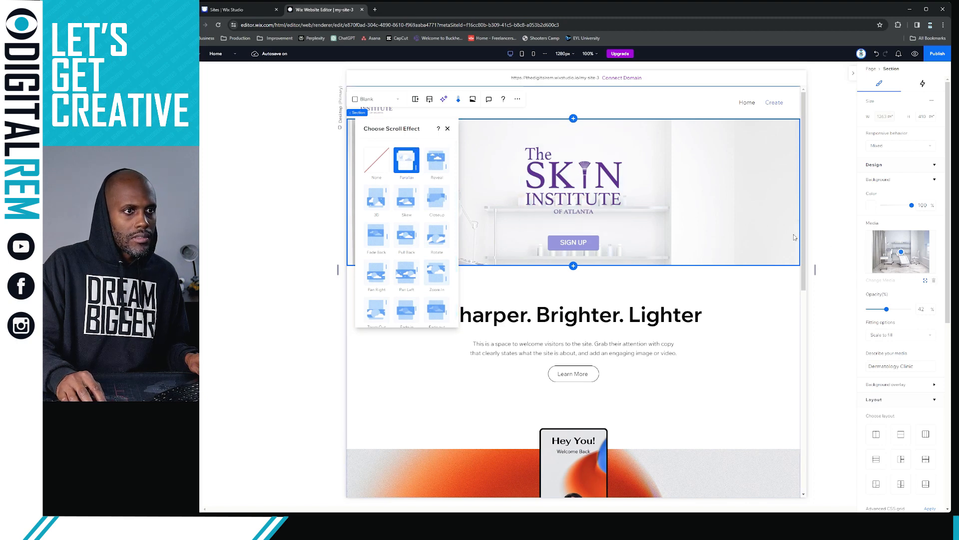
{"action": "left_click", "coordinate": [876, 147]}
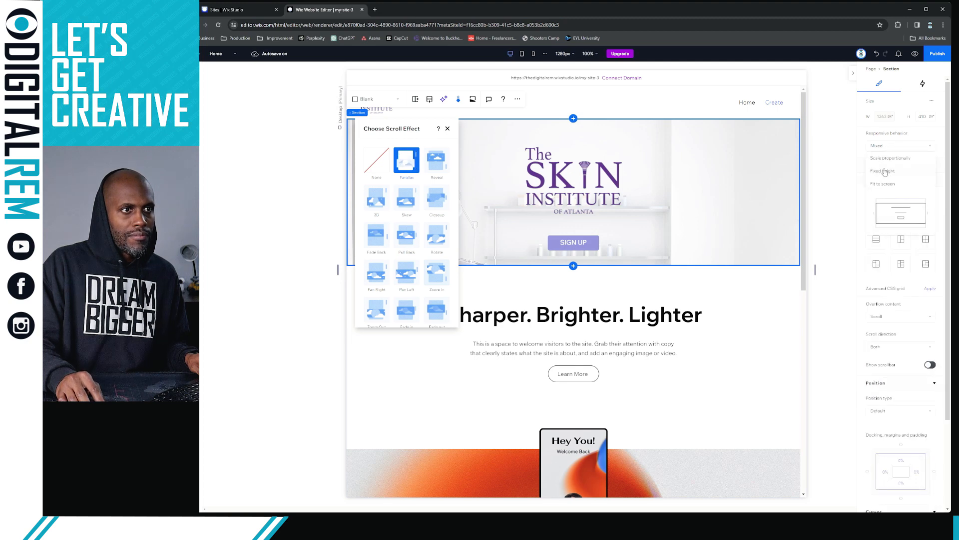
{"action": "left_click", "coordinate": [883, 171]}
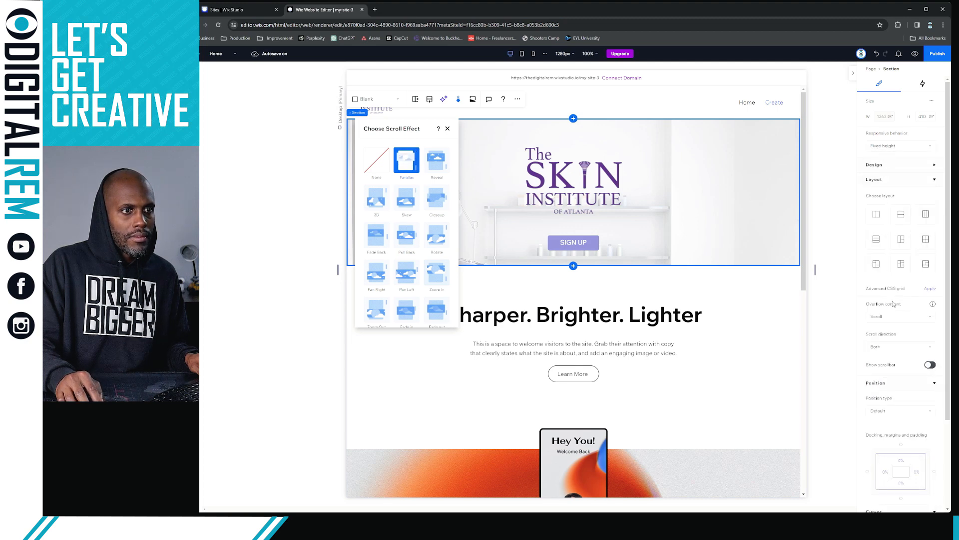
{"action": "left_click", "coordinate": [889, 317]}
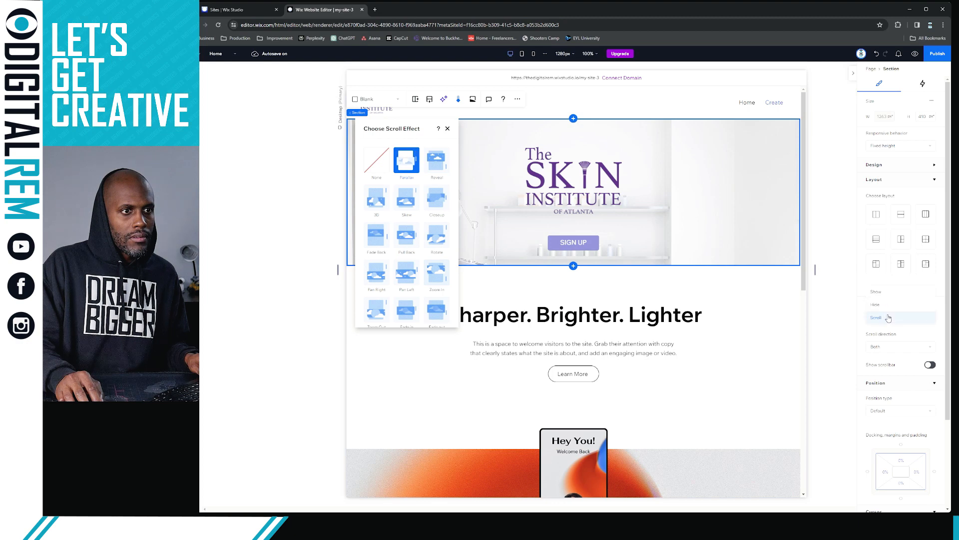
{"action": "left_click", "coordinate": [891, 293]}
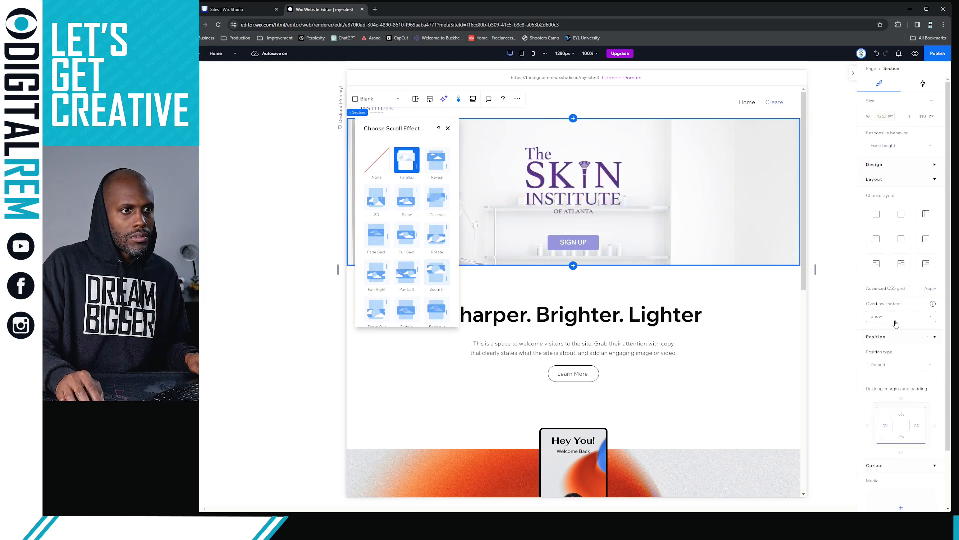
{"action": "scroll", "coordinate": [894, 327], "scroll_direction": "down", "scroll_amount": 1}
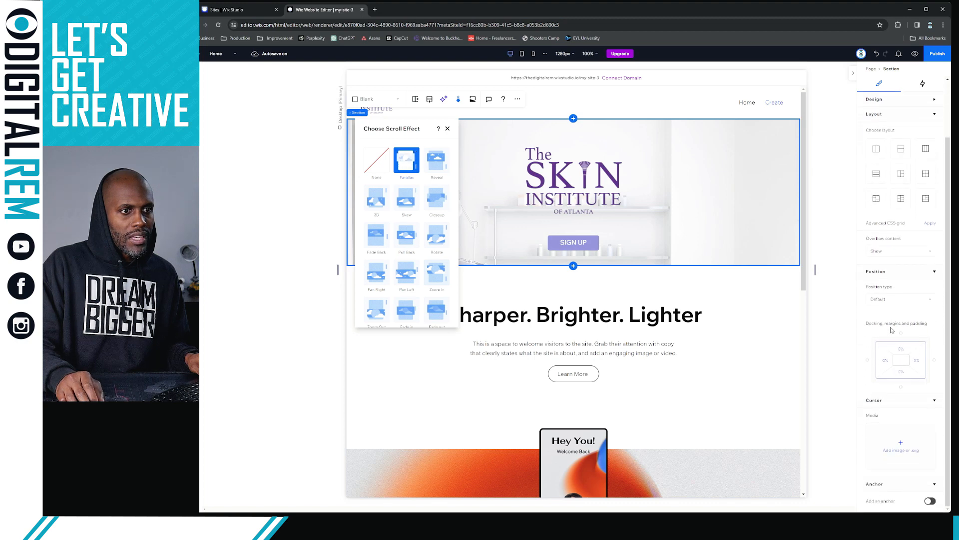
Nudge the hero background photo's focal point slightly right and down
{"action": "scroll", "coordinate": [912, 299], "scroll_direction": "up", "scroll_amount": 1}
{"action": "left_click", "coordinate": [731, 210]}
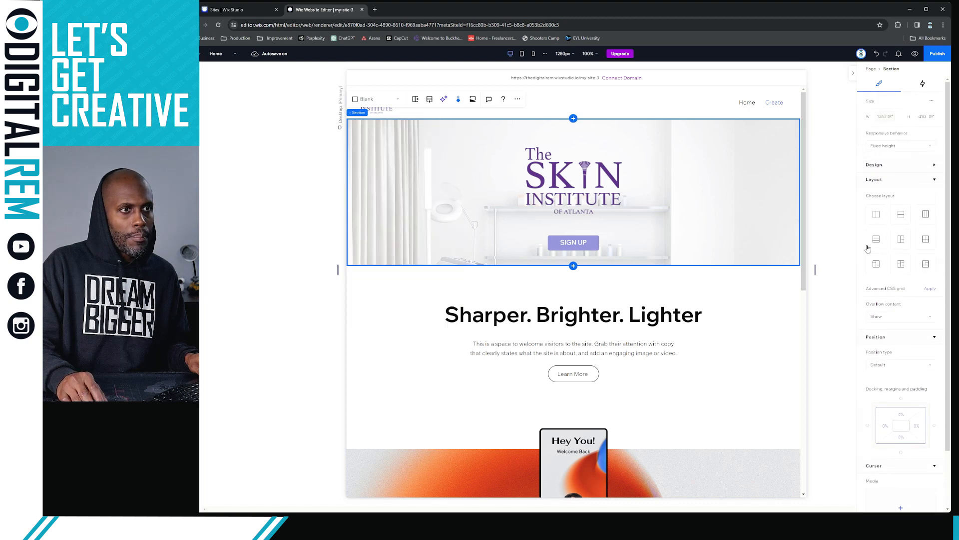
{"action": "left_click", "coordinate": [933, 167]}
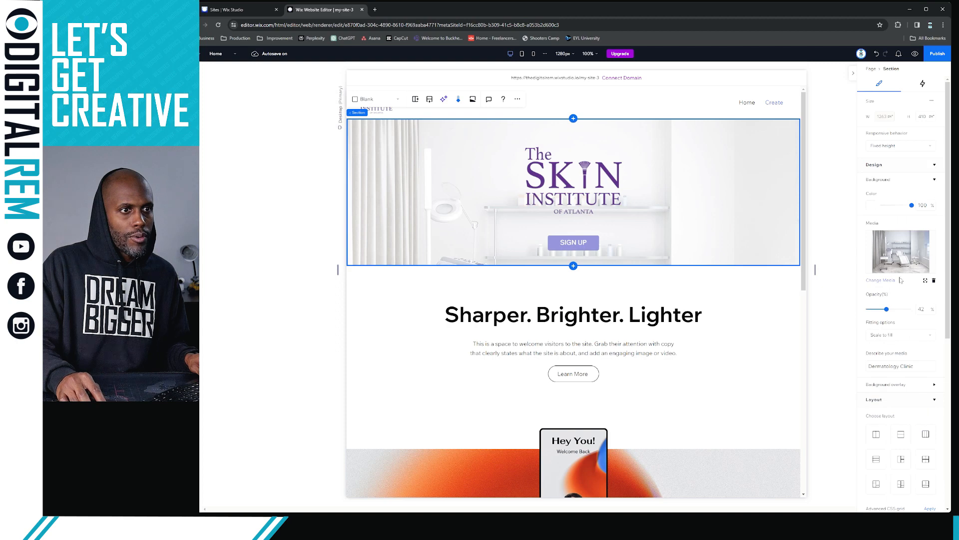
{"action": "left_click", "coordinate": [925, 282]}
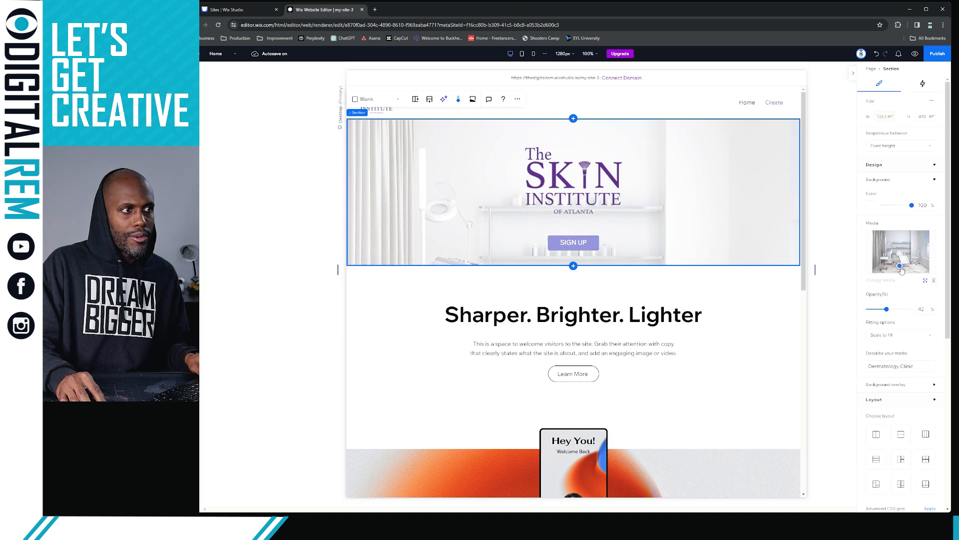
{"action": "left_click_drag", "start_coordinate": [900, 266], "coordinate": [901, 269]}
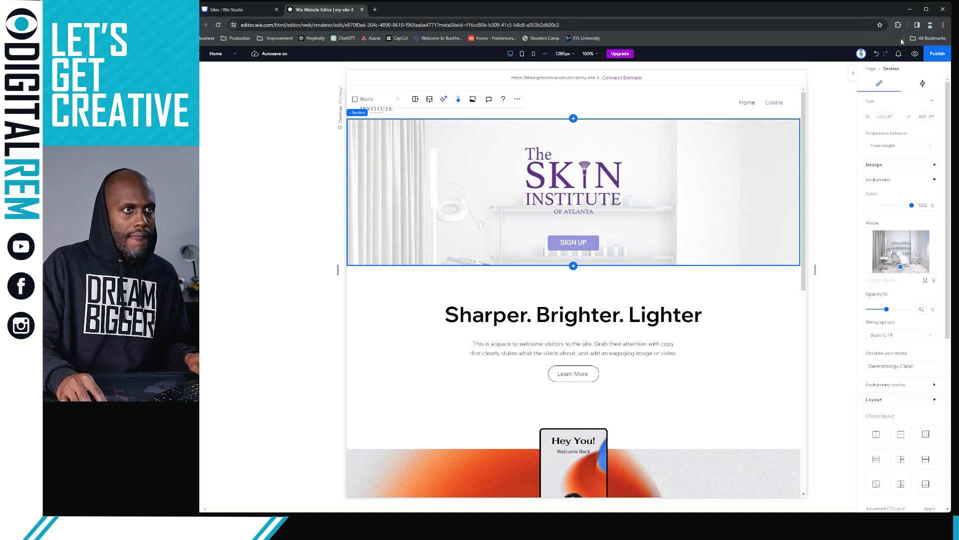
Preview the homepage and scroll up and down to check the faded clinic hero
{"action": "left_click", "coordinate": [915, 54]}
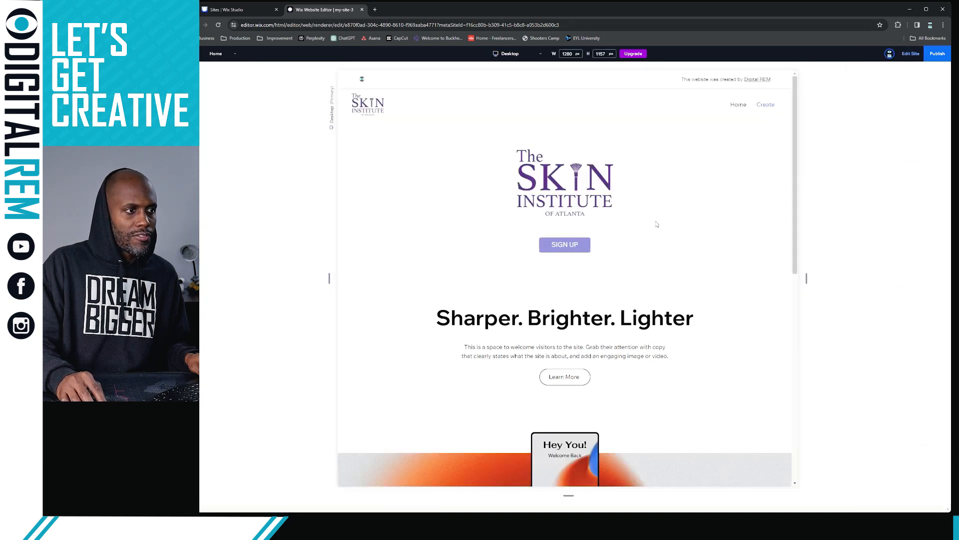
{"action": "scroll", "coordinate": [635, 198], "scroll_direction": "down", "scroll_amount": 2}
{"action": "scroll", "coordinate": [635, 198], "scroll_direction": "down", "scroll_amount": 1}
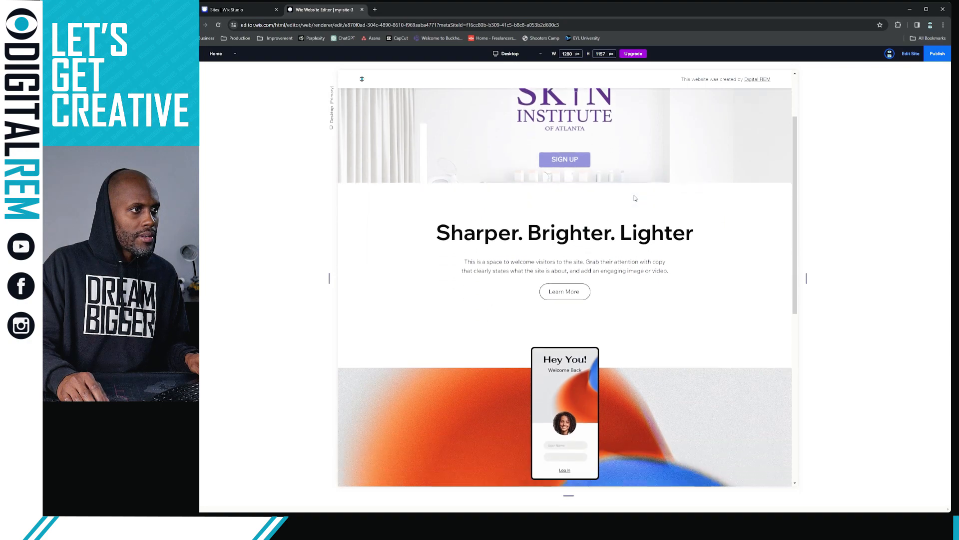
{"action": "scroll", "coordinate": [635, 198], "scroll_direction": "up", "scroll_amount": 3}
{"action": "scroll", "coordinate": [635, 198], "scroll_direction": "down", "scroll_amount": 3}
{"action": "scroll", "coordinate": [634, 198], "scroll_direction": "up", "scroll_amount": 3}
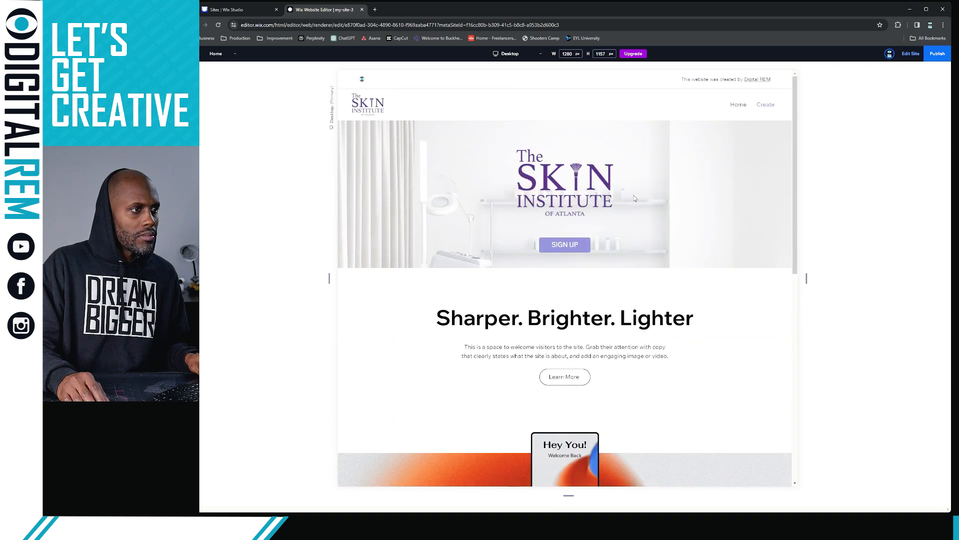
{"action": "scroll", "coordinate": [635, 199], "scroll_direction": "down", "scroll_amount": 1}
{"action": "scroll", "coordinate": [634, 199], "scroll_direction": "down", "scroll_amount": 3}
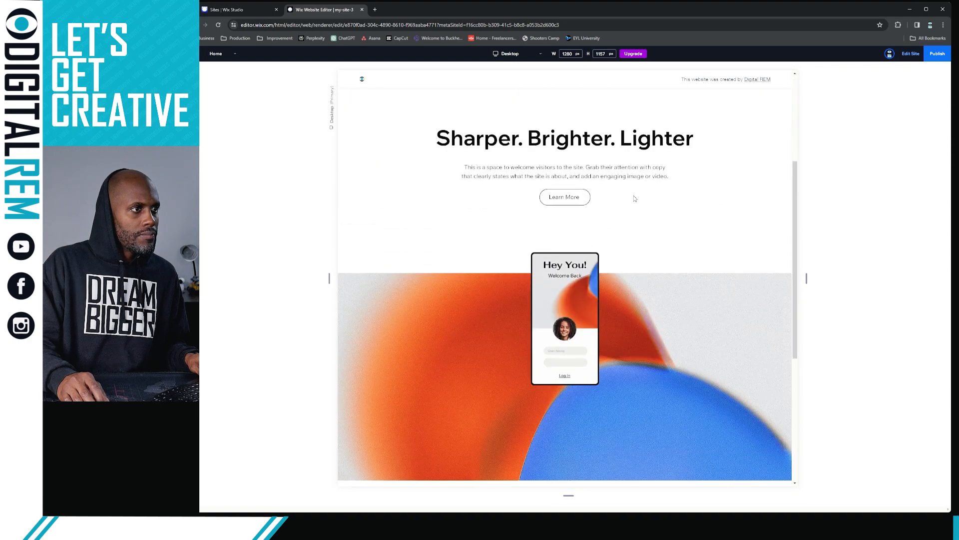
{"action": "scroll", "coordinate": [635, 199], "scroll_direction": "up", "scroll_amount": 4}
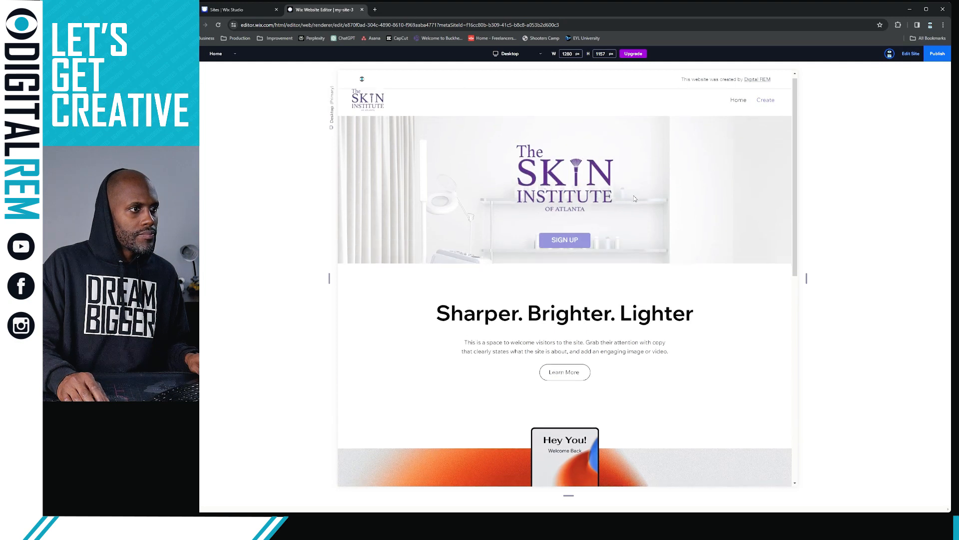
{"action": "scroll", "coordinate": [634, 199], "scroll_direction": "down", "scroll_amount": 1}
{"action": "scroll", "coordinate": [635, 198], "scroll_direction": "up", "scroll_amount": 1}
{"action": "scroll", "coordinate": [634, 199], "scroll_direction": "down", "scroll_amount": 2}
{"action": "scroll", "coordinate": [635, 198], "scroll_direction": "up", "scroll_amount": 2}
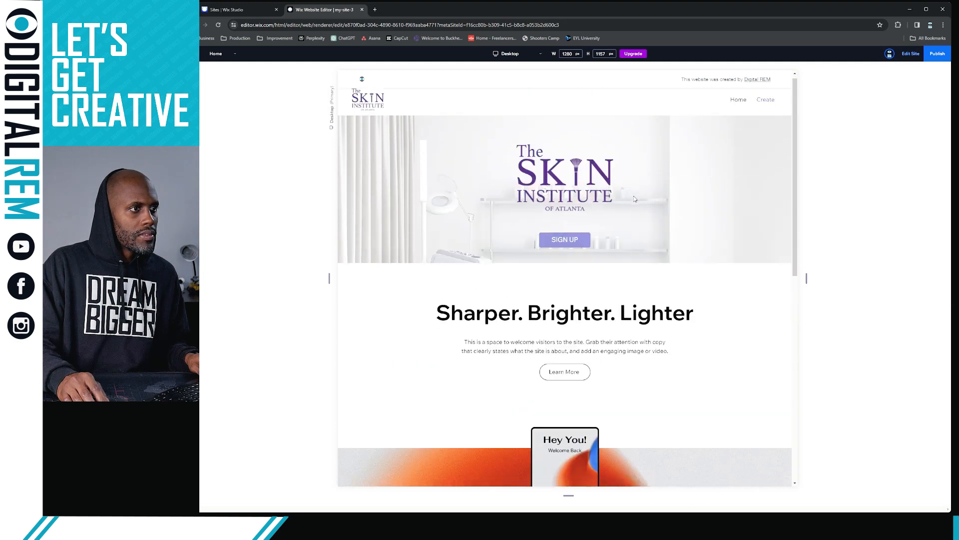
Return to the editor and set the hero section's overflow content to Hide
{"action": "left_click", "coordinate": [908, 55]}
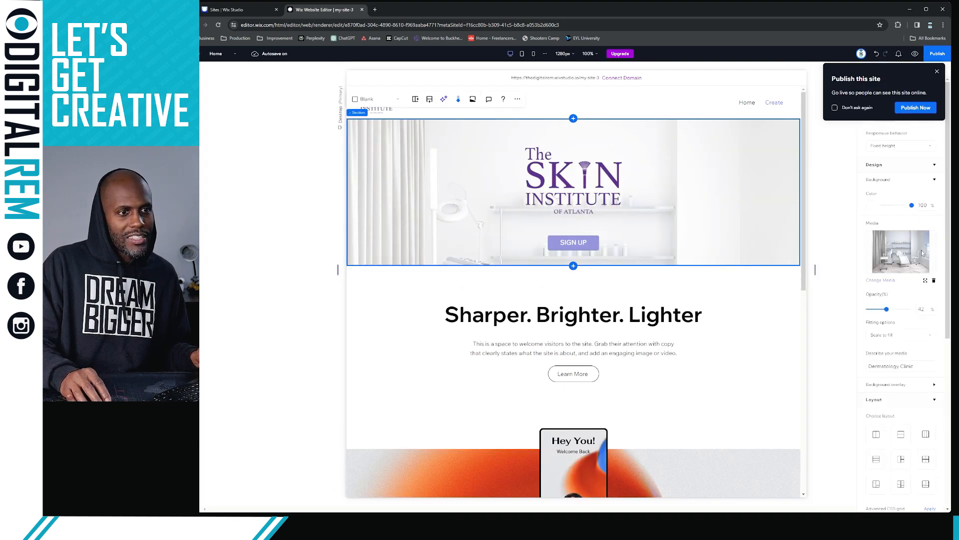
{"action": "scroll", "coordinate": [895, 335], "scroll_direction": "down", "scroll_amount": 5}
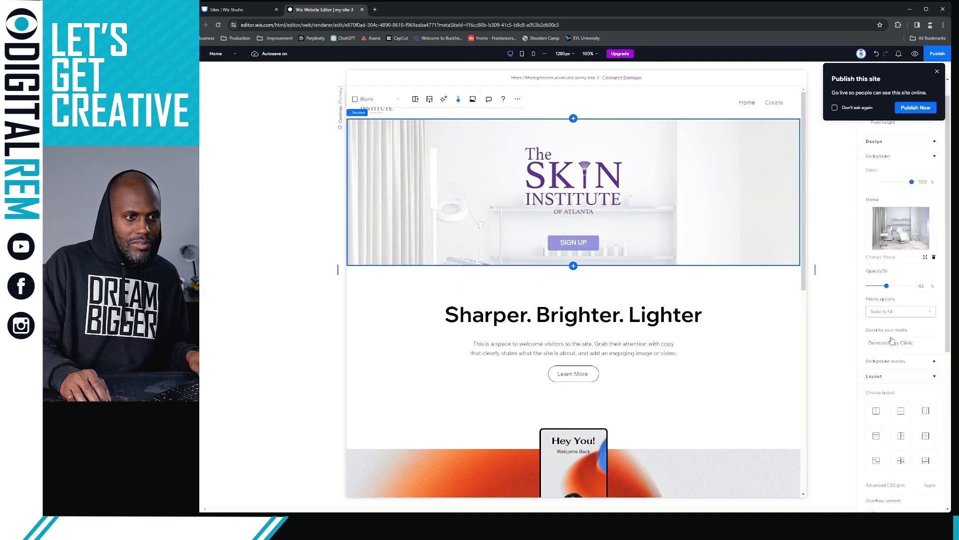
{"action": "scroll", "coordinate": [891, 340], "scroll_direction": "down", "scroll_amount": 5}
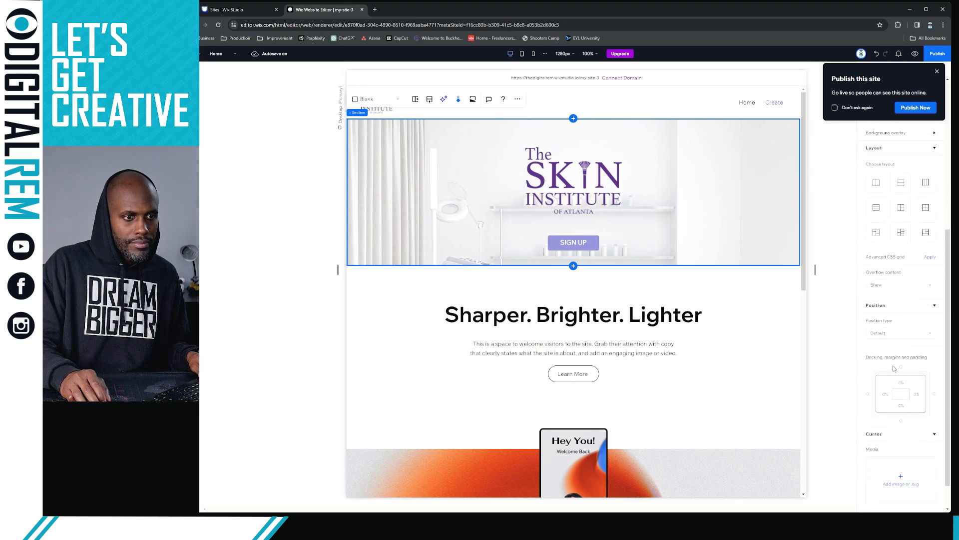
{"action": "scroll", "coordinate": [895, 369], "scroll_direction": "down", "scroll_amount": 1}
{"action": "left_click", "coordinate": [922, 300]}
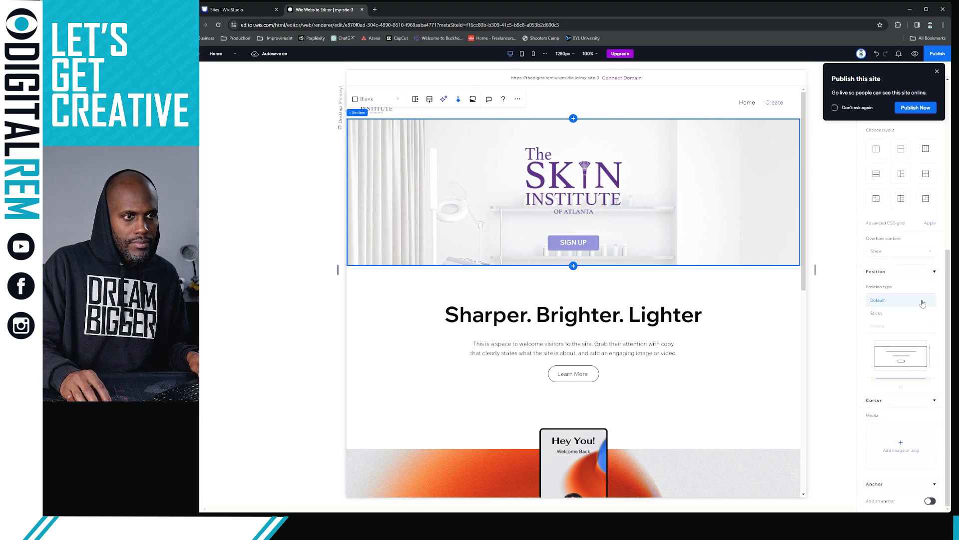
{"action": "left_click", "coordinate": [923, 301]}
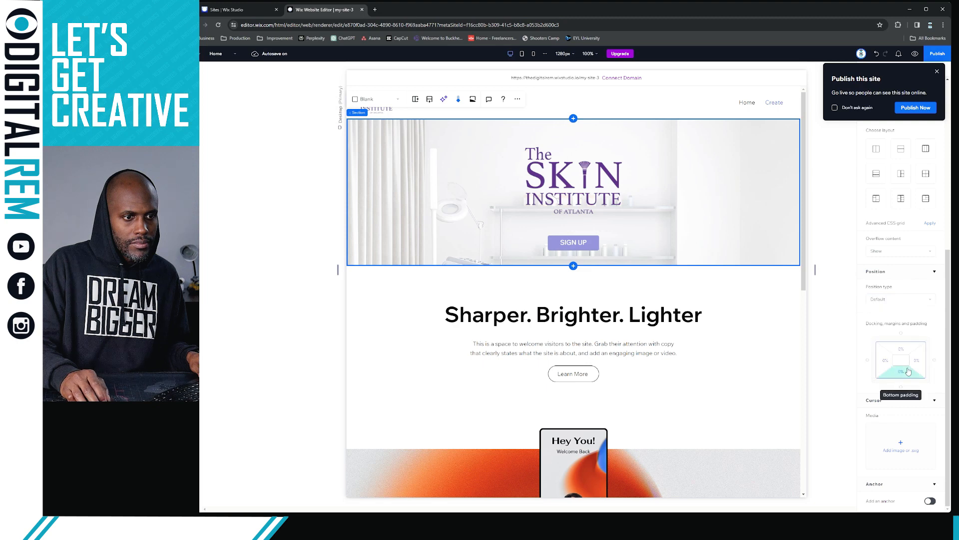
{"action": "scroll", "coordinate": [905, 450], "scroll_direction": "up", "scroll_amount": 3}
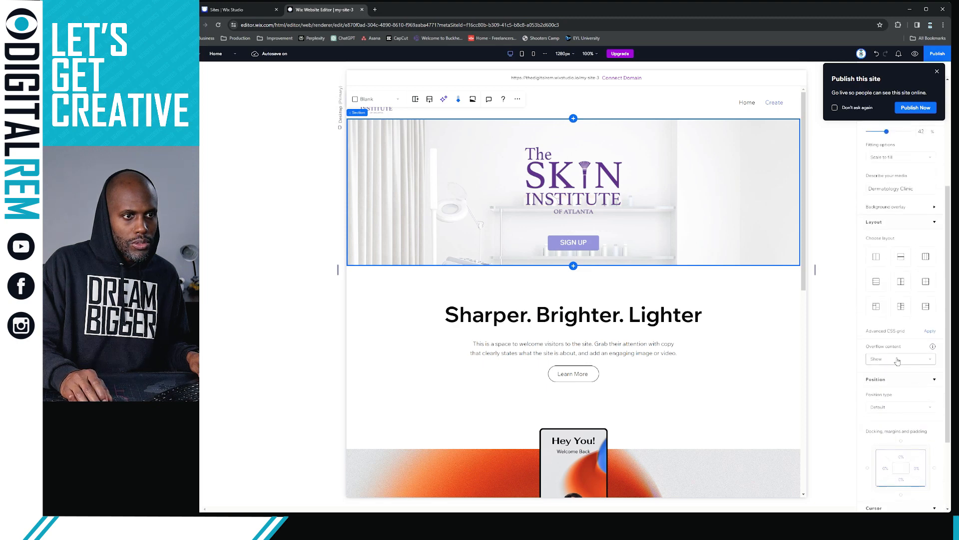
{"action": "left_click", "coordinate": [898, 360]}
{"action": "left_click", "coordinate": [894, 374]}
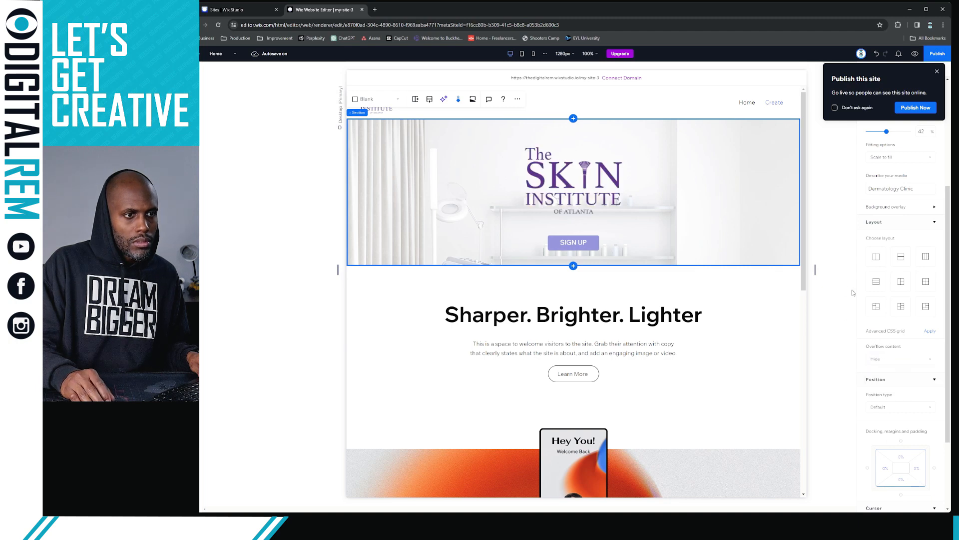
Dismiss the publish prompt, set the page's overflow content to Hide, and reselect the hero
{"action": "scroll", "coordinate": [873, 290], "scroll_direction": "up", "scroll_amount": 4}
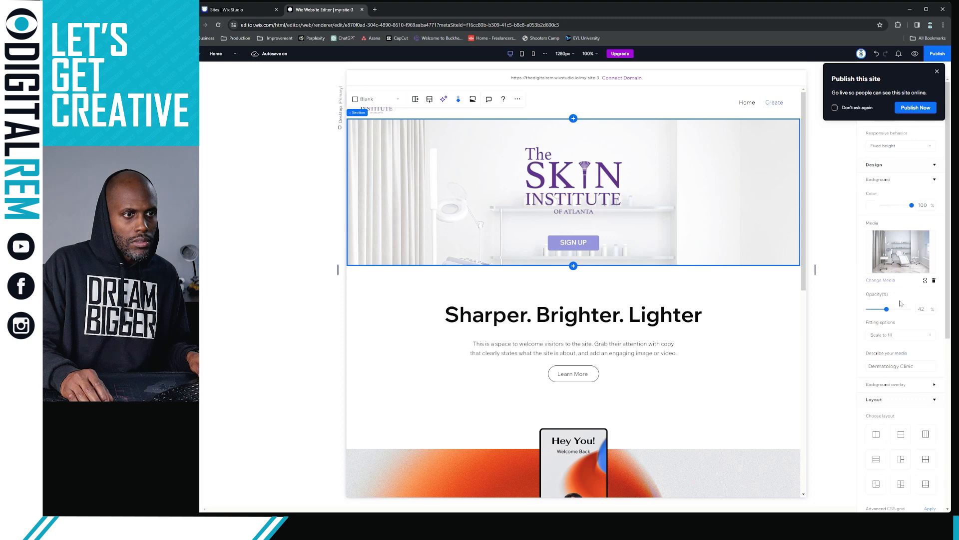
{"action": "left_click", "coordinate": [925, 281]}
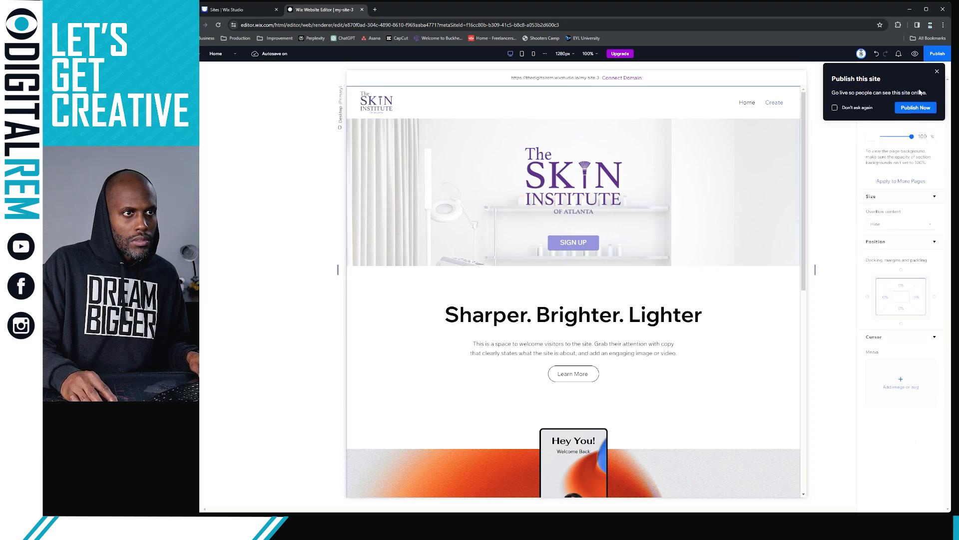
{"action": "left_click", "coordinate": [937, 73]}
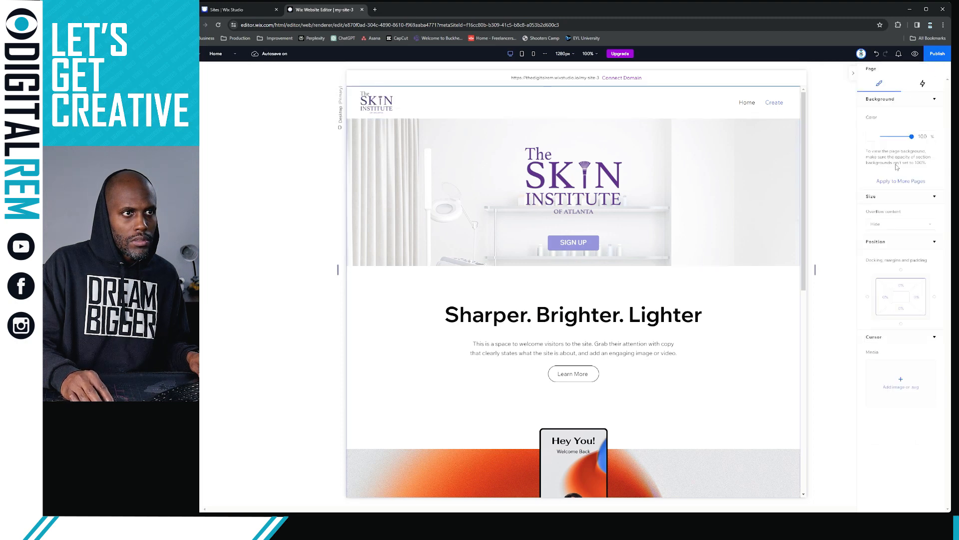
{"action": "left_click", "coordinate": [898, 223]}
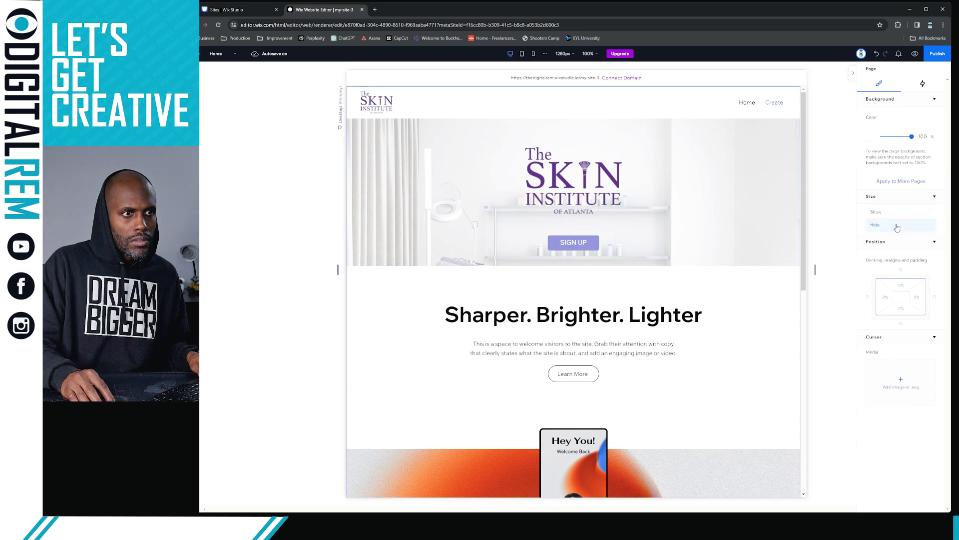
{"action": "left_click", "coordinate": [899, 216]}
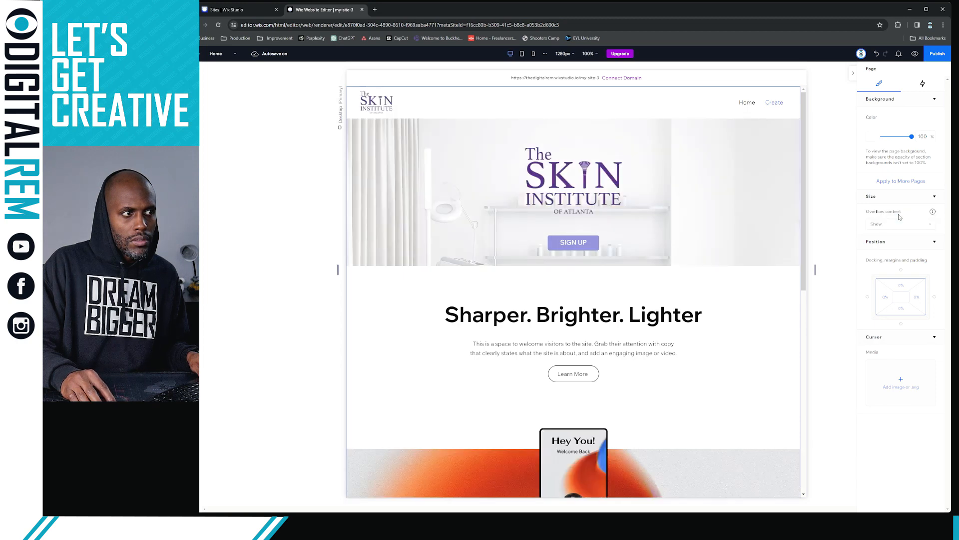
{"action": "left_click", "coordinate": [899, 227]}
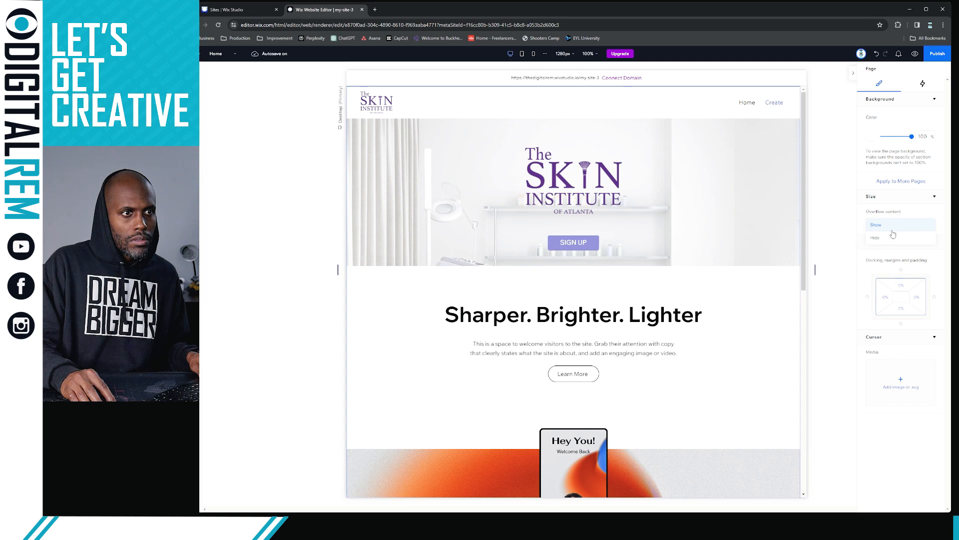
{"action": "left_click", "coordinate": [893, 237]}
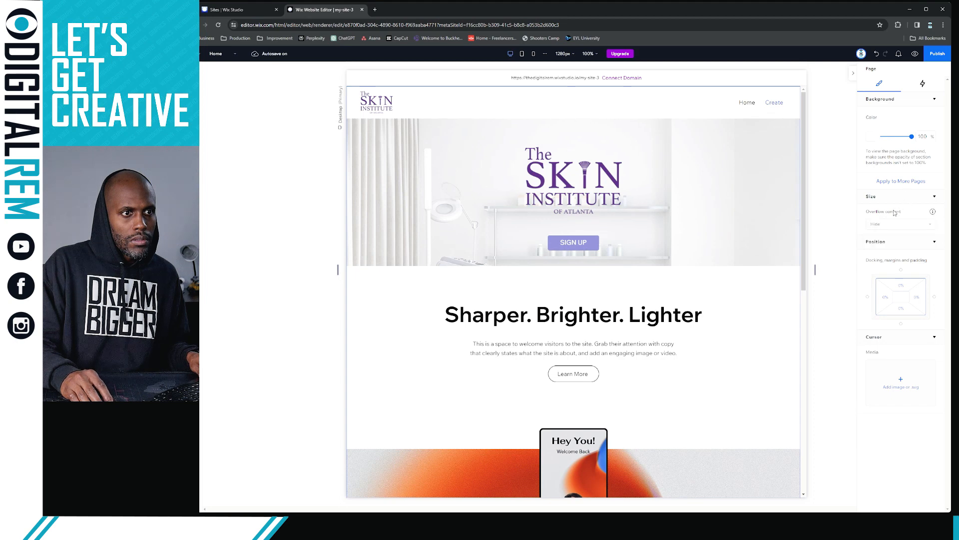
{"action": "left_click", "coordinate": [788, 246]}
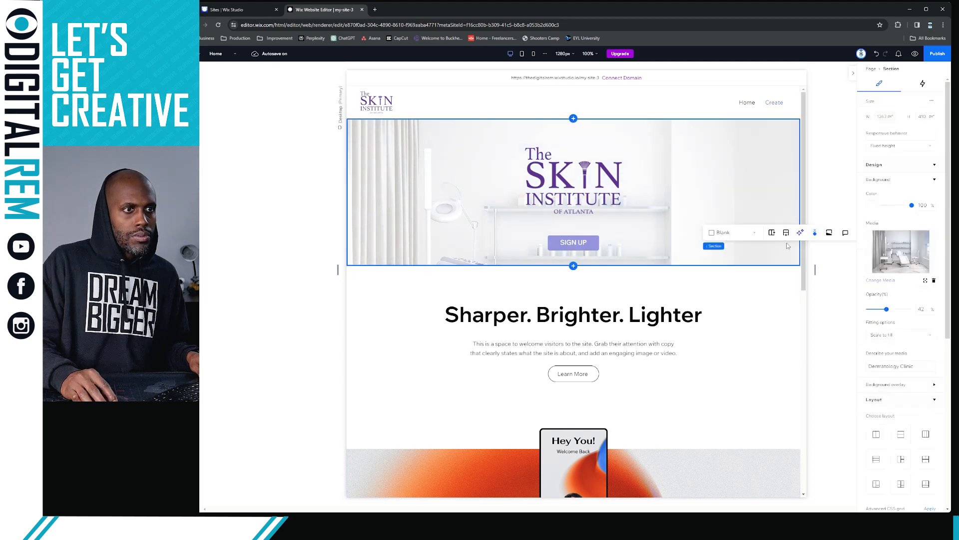
Keep the hero photo at Scale to fill and move its focal point right and up
{"action": "left_click", "coordinate": [894, 335]}
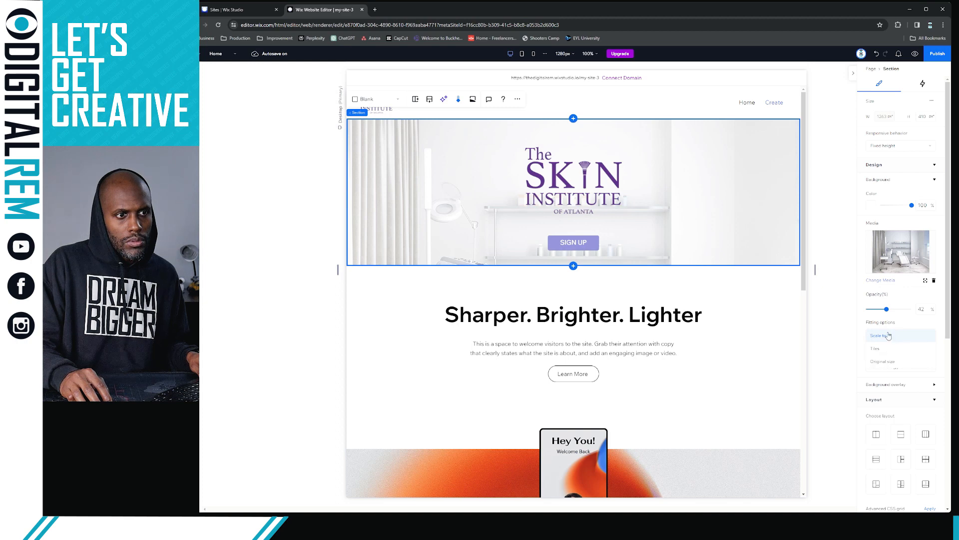
{"action": "left_click", "coordinate": [889, 335]}
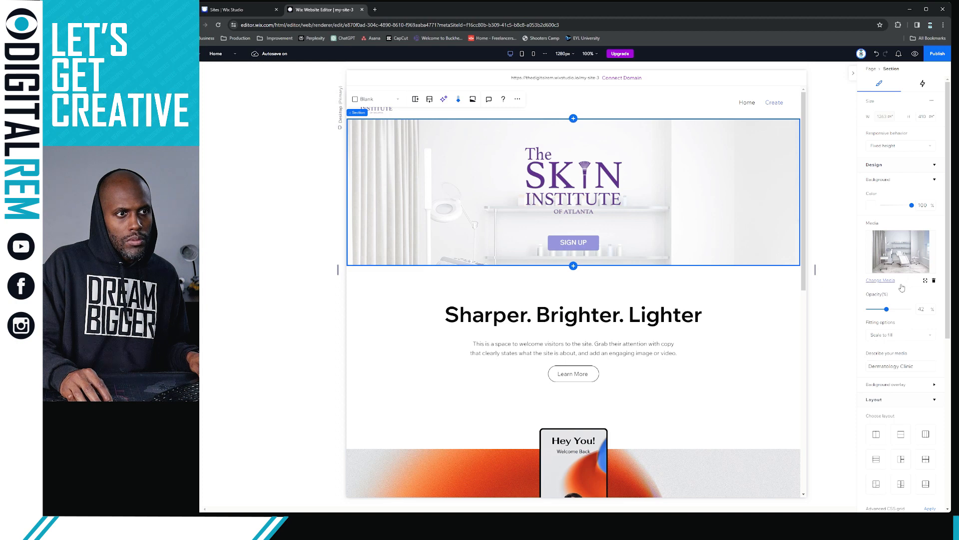
{"action": "scroll", "coordinate": [908, 274], "scroll_direction": "down", "scroll_amount": 3}
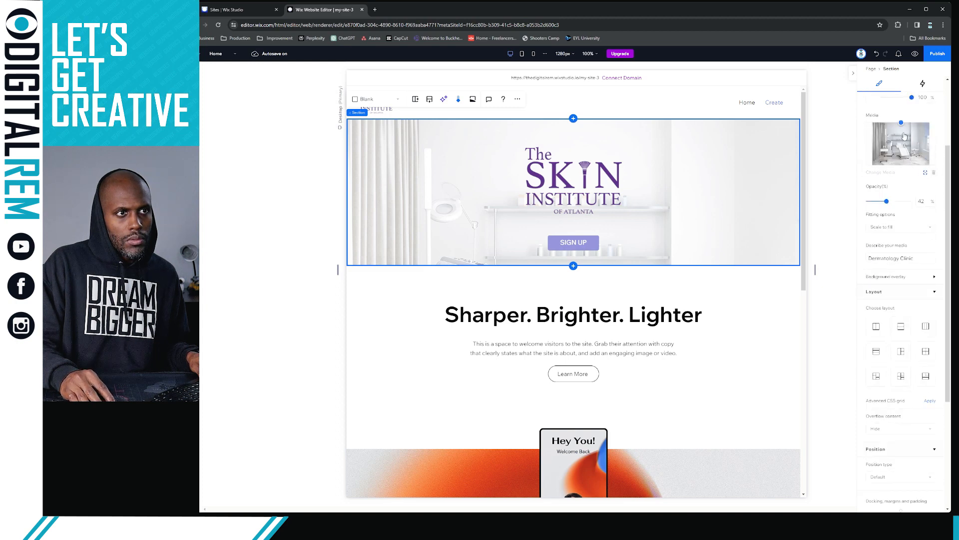
{"action": "left_click_drag", "start_coordinate": [901, 139], "coordinate": [901, 143]}
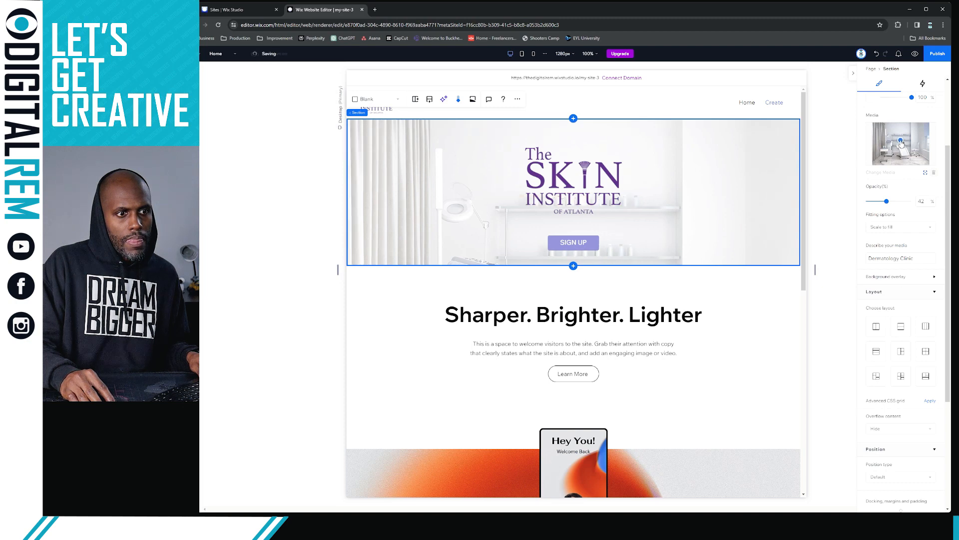
{"action": "left_click_drag", "start_coordinate": [902, 143], "coordinate": [902, 165]}
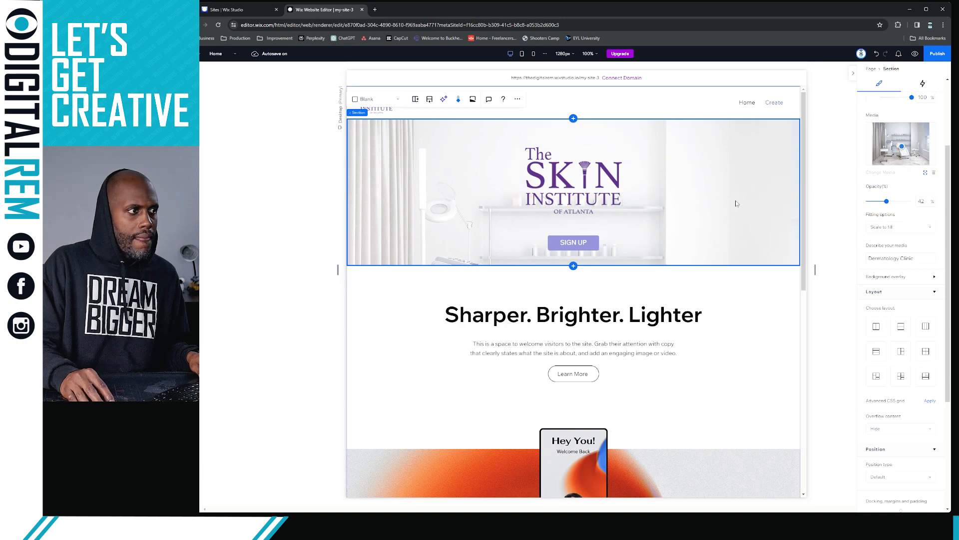
Try 3D, Skew, Closeup, Rotate, Pull Back, Fade Back and Pan Right, then apply Parallax to the hero
{"action": "left_click", "coordinate": [457, 101]}
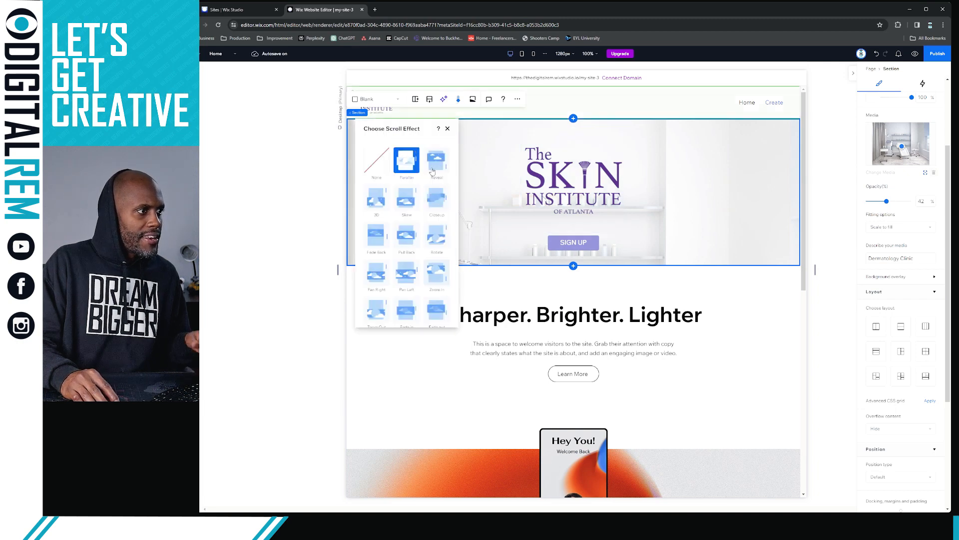
{"action": "left_click", "coordinate": [377, 208]}
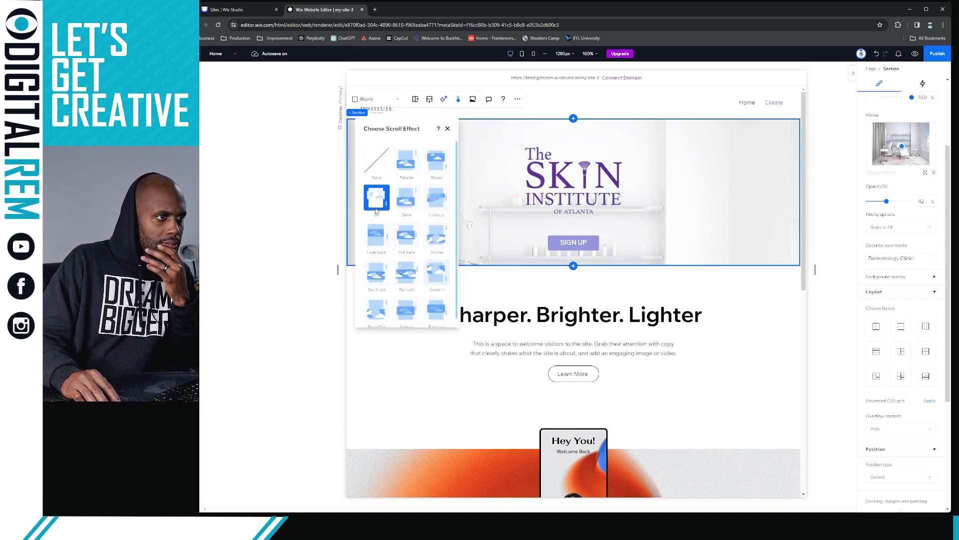
{"action": "left_click", "coordinate": [405, 204]}
{"action": "left_click", "coordinate": [435, 199]}
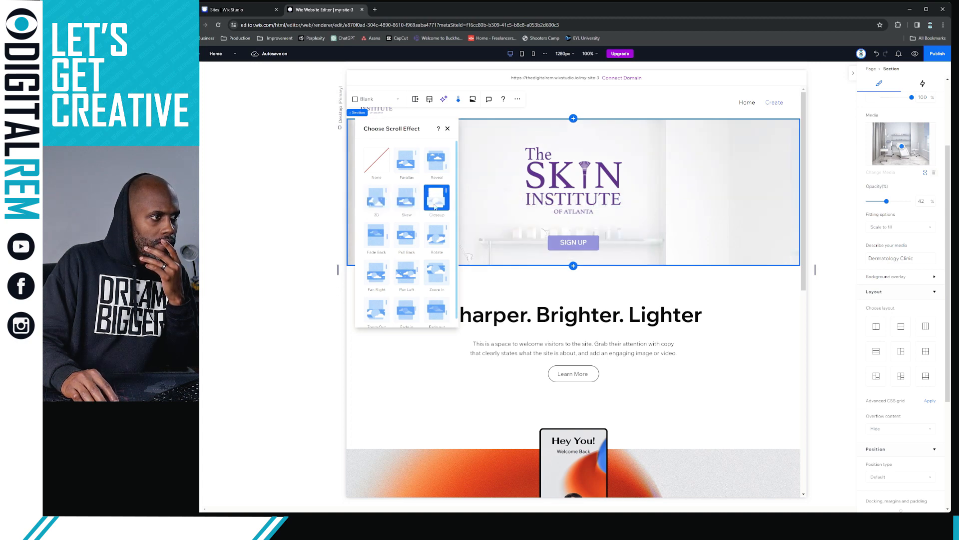
{"action": "left_click", "coordinate": [434, 236]}
{"action": "left_click", "coordinate": [408, 235]}
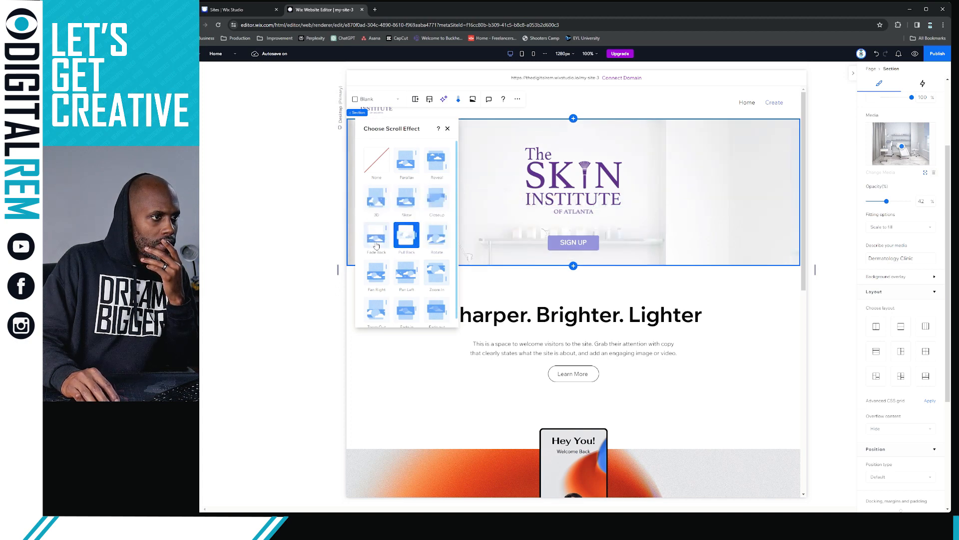
{"action": "left_click", "coordinate": [376, 237]}
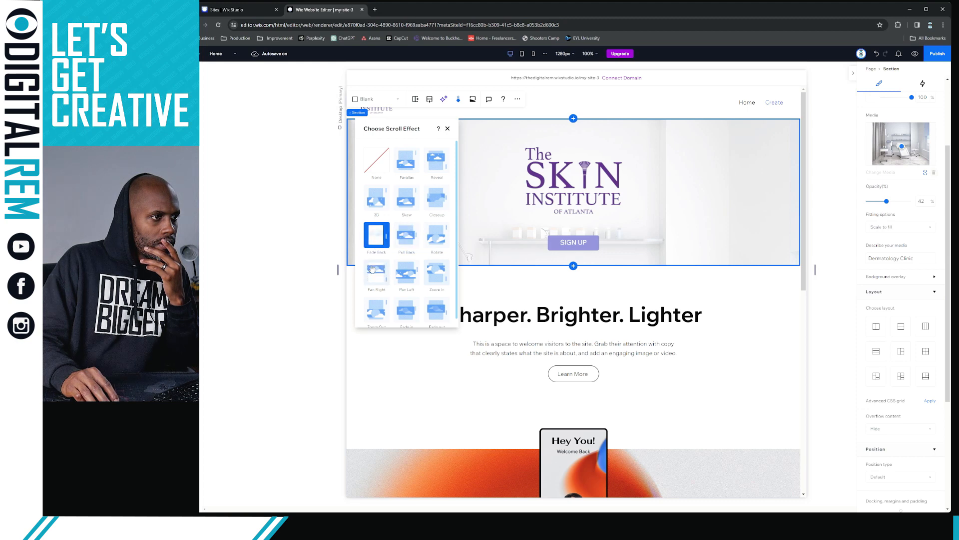
{"action": "left_click", "coordinate": [371, 268]}
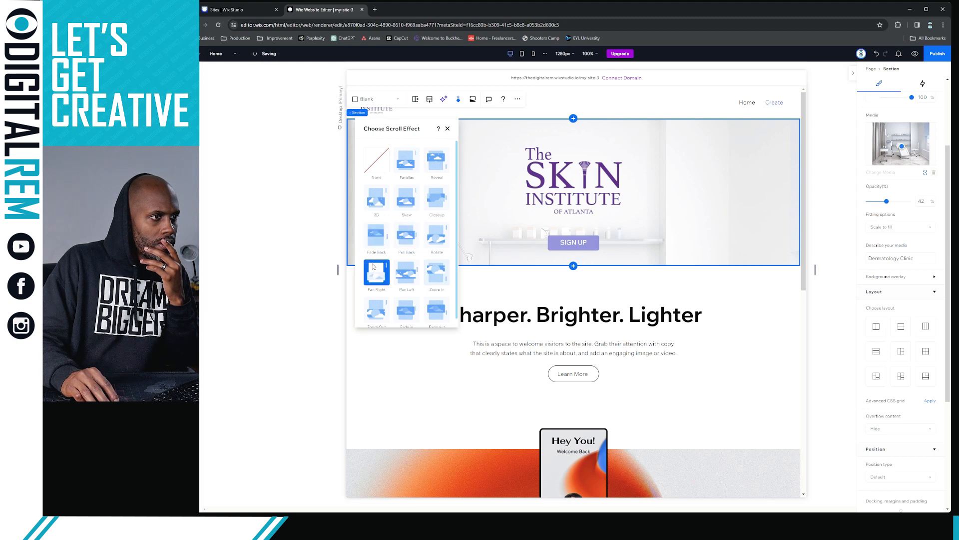
{"action": "left_click", "coordinate": [410, 169]}
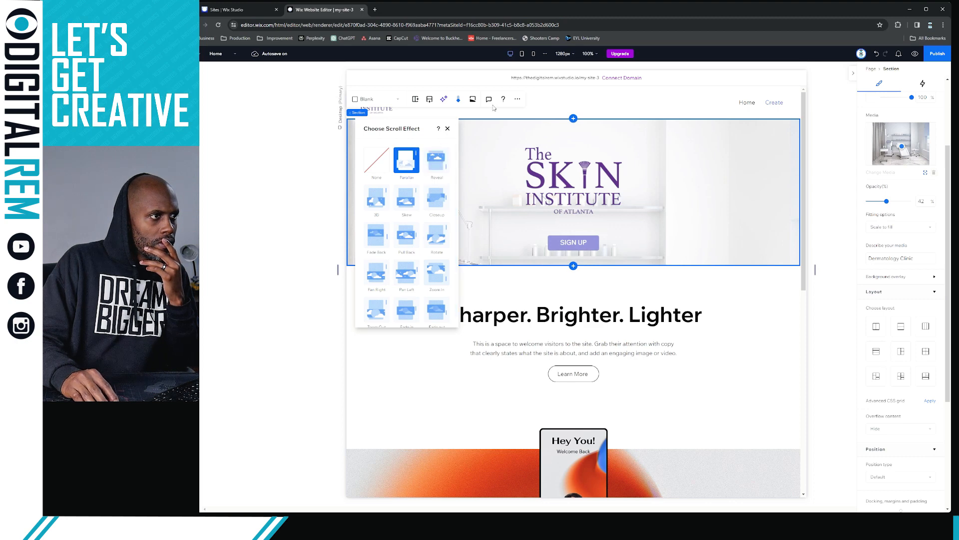
{"action": "key", "text": "Escape"}
{"action": "left_click", "coordinate": [518, 99]}
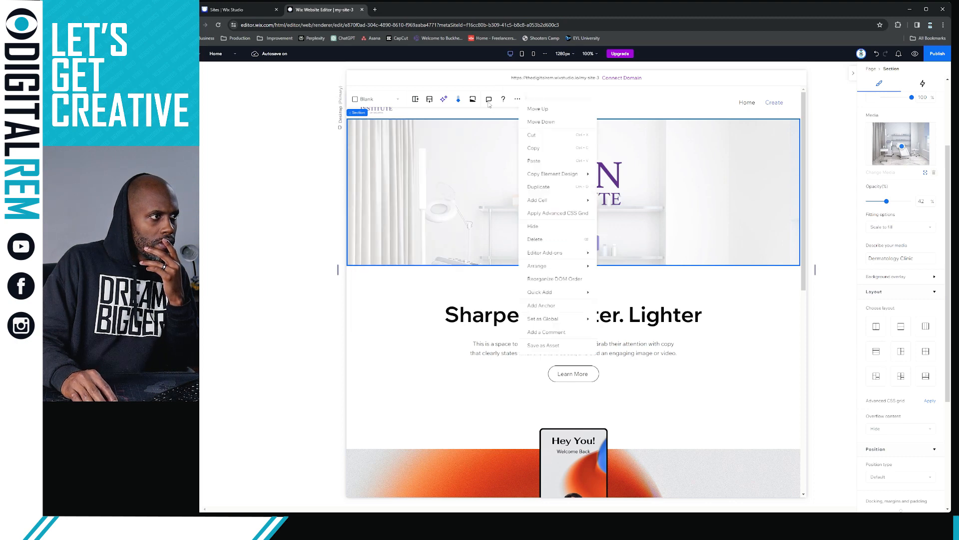
Browse the section's Arrange, Quick Add and Set as Global options, then deselect it to show page settings
{"action": "mouse_move", "coordinate": [553, 270]}
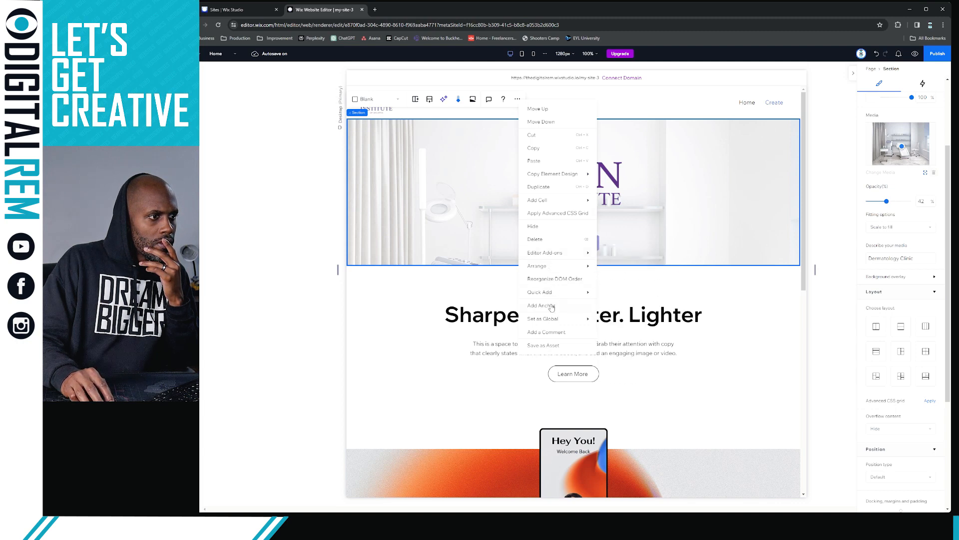
{"action": "mouse_move", "coordinate": [555, 299]}
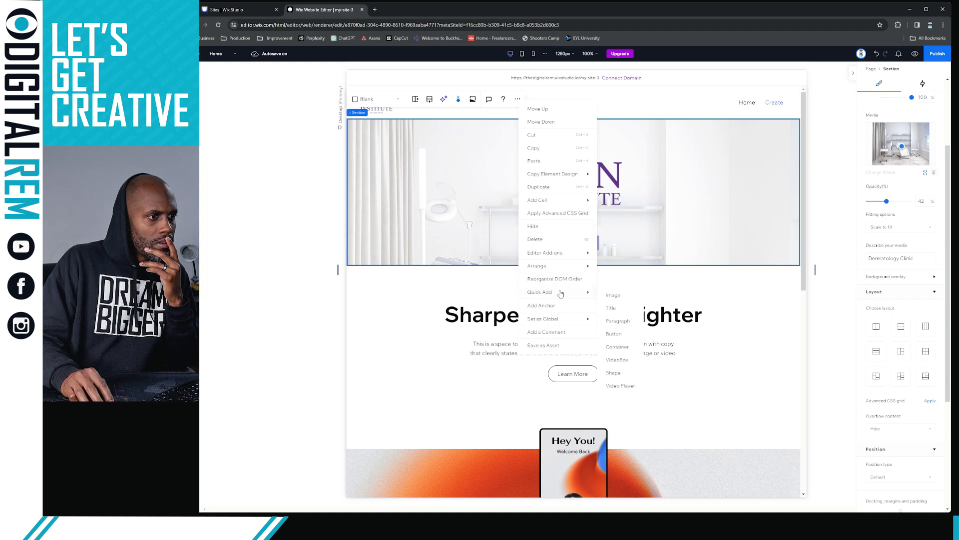
{"action": "mouse_move", "coordinate": [558, 316]}
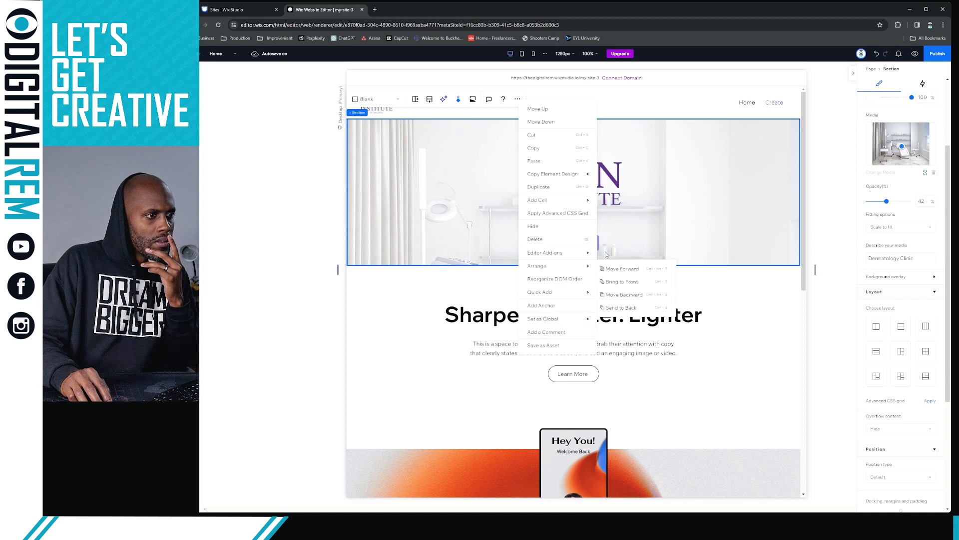
{"action": "left_click", "coordinate": [832, 130]}
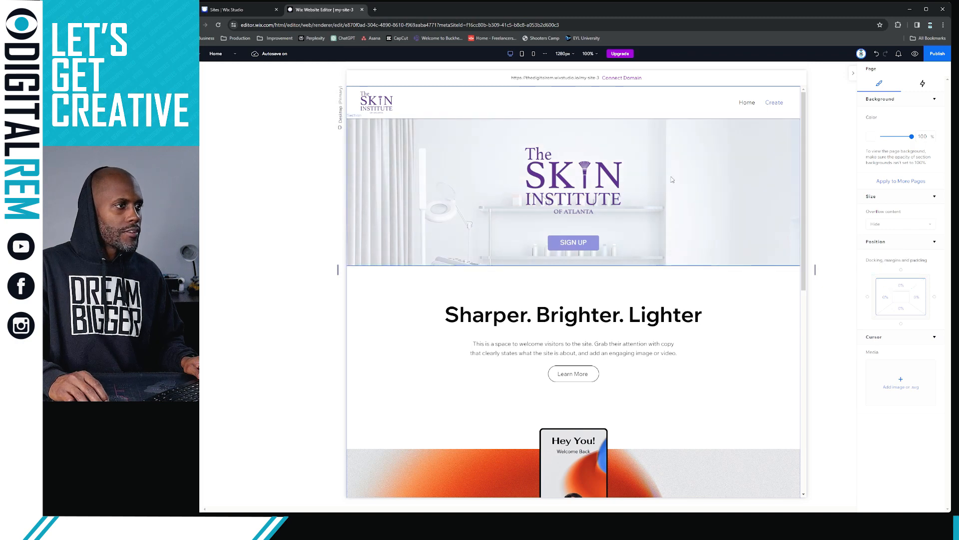
Make the hero about 545 px tall and move the SIGN UP button and logo lower
{"action": "left_click", "coordinate": [718, 148]}
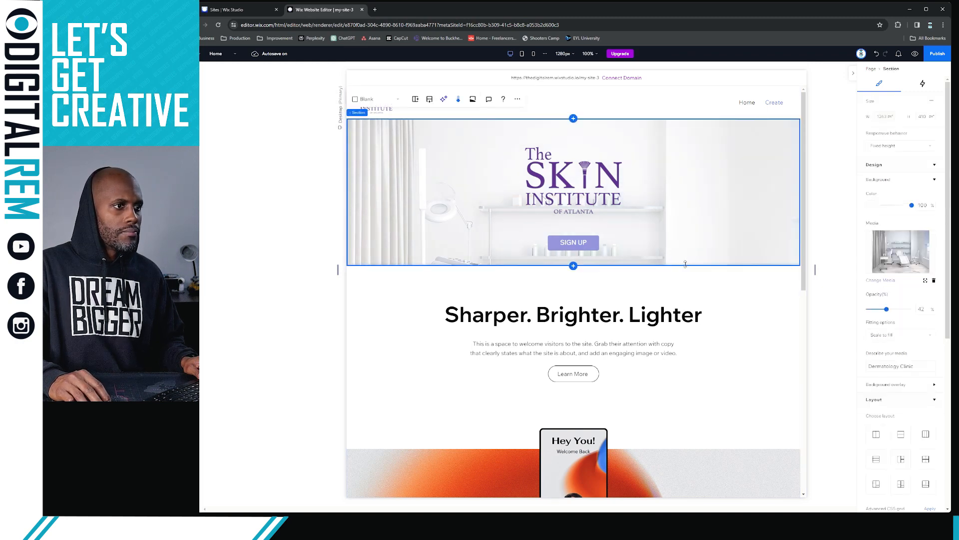
{"action": "left_click_drag", "start_coordinate": [690, 265], "coordinate": [682, 332]}
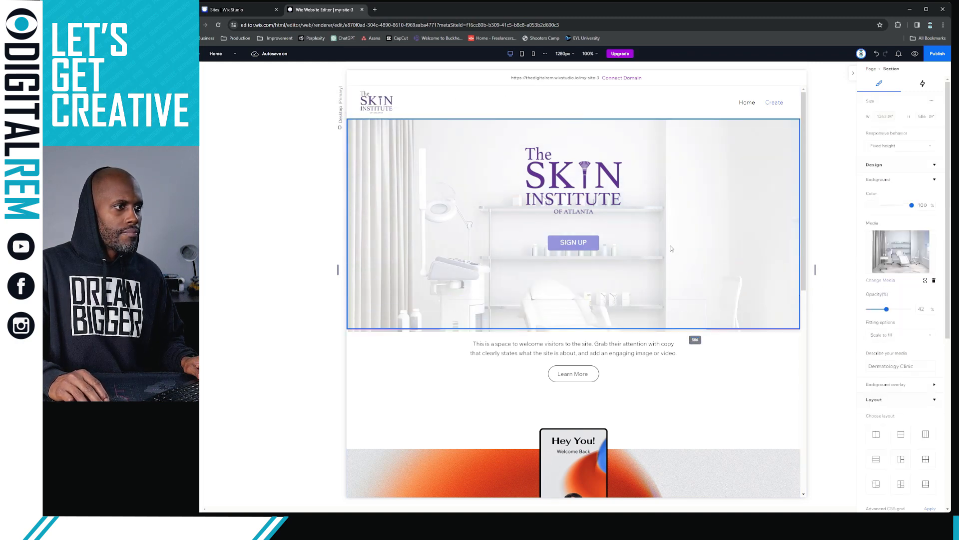
{"action": "left_click", "coordinate": [589, 243]}
{"action": "left_click_drag", "start_coordinate": [586, 246], "coordinate": [585, 272]}
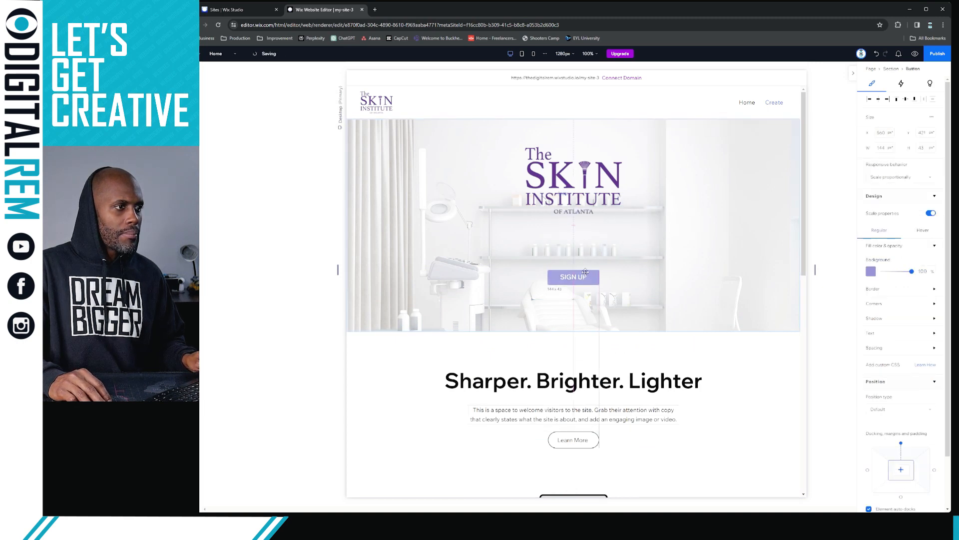
{"action": "left_click", "coordinate": [596, 191]}
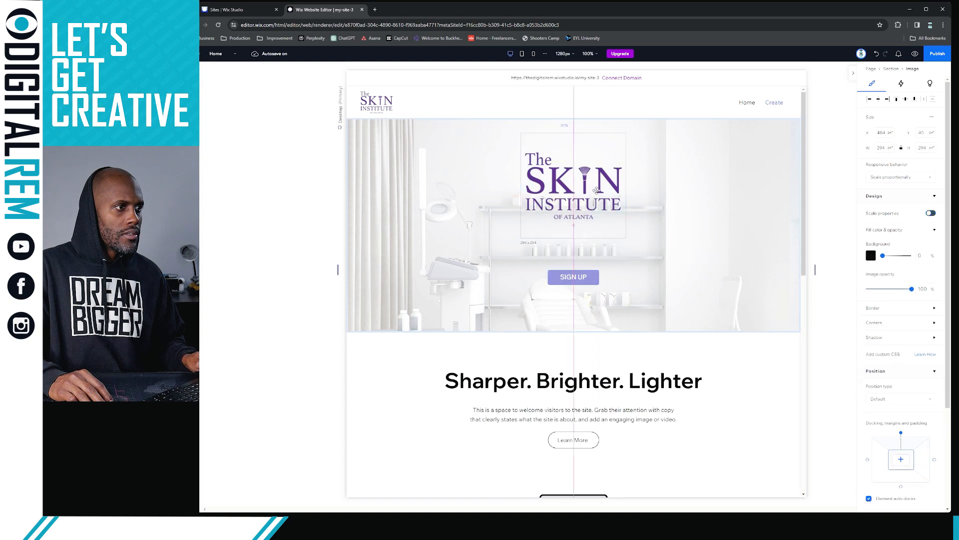
{"action": "mouse_move", "coordinate": [596, 185]}
{"action": "left_mouse_down"}
{"action": "mouse_move", "coordinate": [595, 204]}
{"action": "mouse_move", "coordinate": [599, 196]}
{"action": "left_mouse_up"}
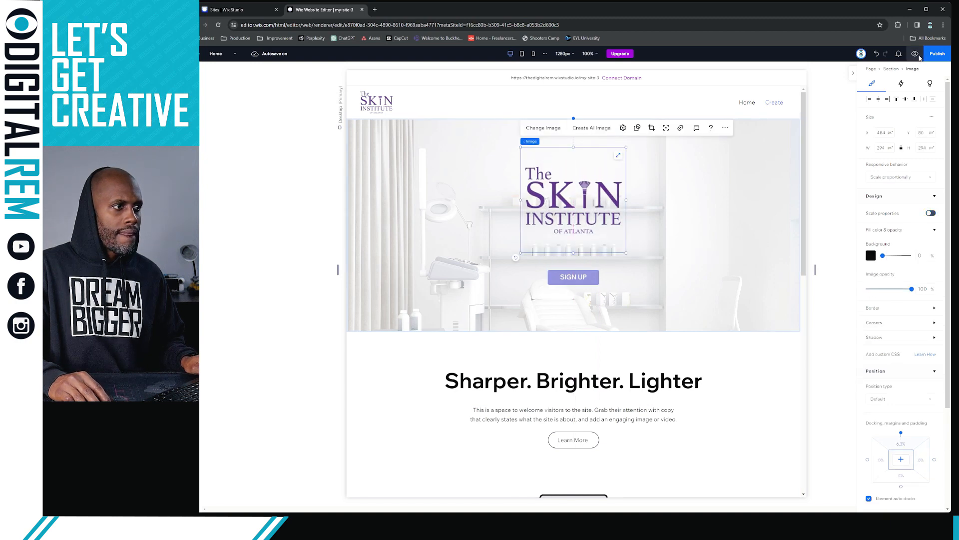
Preview the site and scroll to watch the parallax clinic photo behind the logo
{"action": "left_click", "coordinate": [918, 54]}
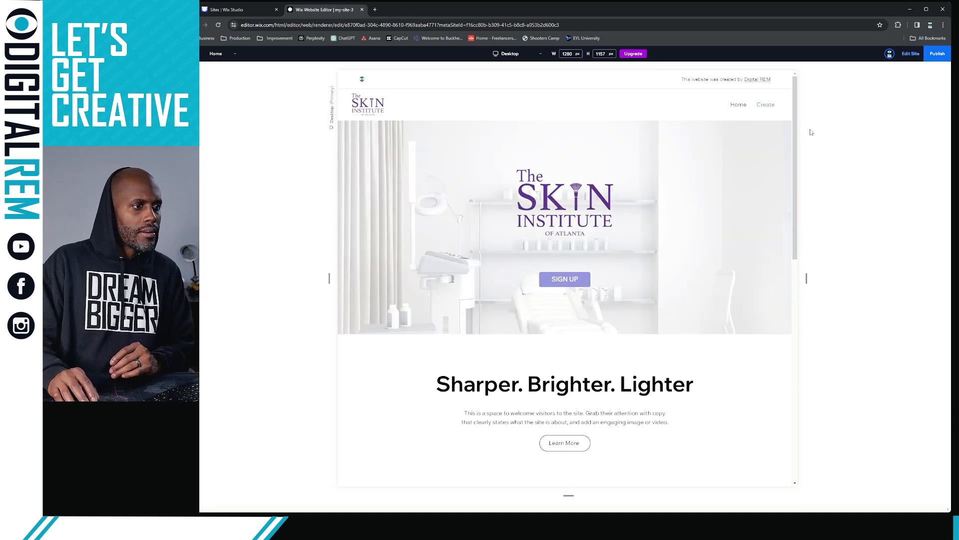
{"action": "scroll", "coordinate": [639, 187], "scroll_direction": "down", "scroll_amount": 2}
{"action": "scroll", "coordinate": [645, 186], "scroll_direction": "up", "scroll_amount": 2}
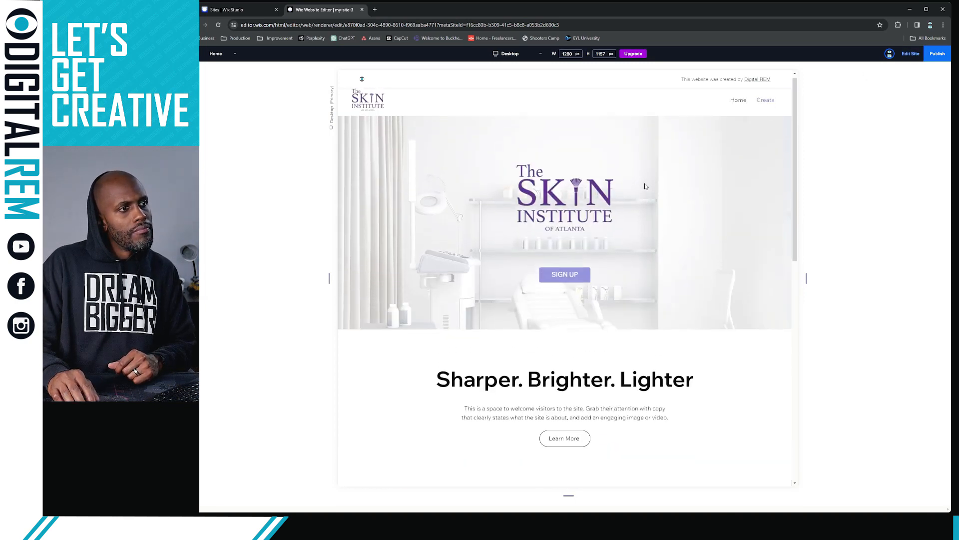
{"action": "scroll", "coordinate": [645, 185], "scroll_direction": "down", "scroll_amount": 1}
{"action": "scroll", "coordinate": [644, 186], "scroll_direction": "up", "scroll_amount": 1}
{"action": "scroll", "coordinate": [645, 187], "scroll_direction": "down", "scroll_amount": 1}
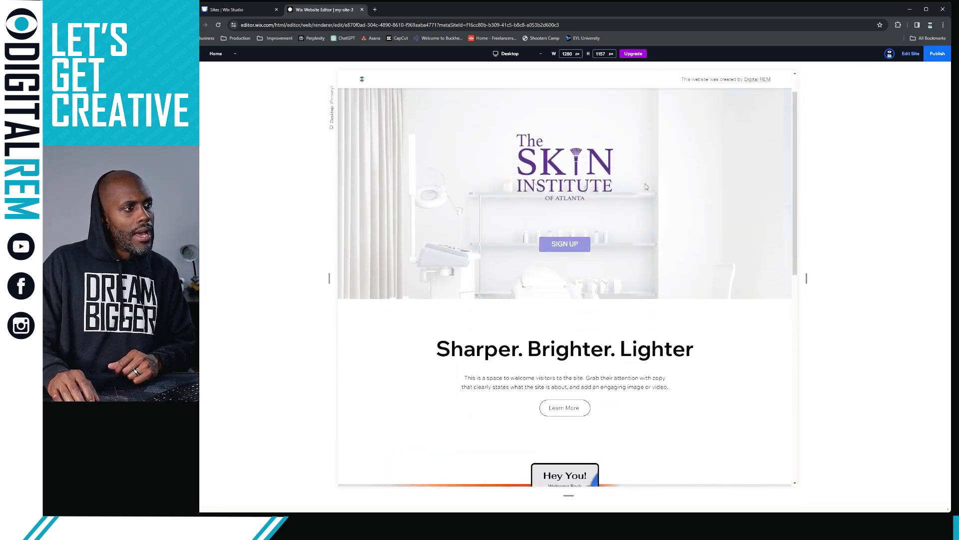
{"action": "scroll", "coordinate": [646, 186], "scroll_direction": "up", "scroll_amount": 1}
{"action": "scroll", "coordinate": [645, 186], "scroll_direction": "down", "scroll_amount": 1}
{"action": "scroll", "coordinate": [646, 187], "scroll_direction": "up", "scroll_amount": 1}
{"action": "scroll", "coordinate": [645, 187], "scroll_direction": "down", "scroll_amount": 1}
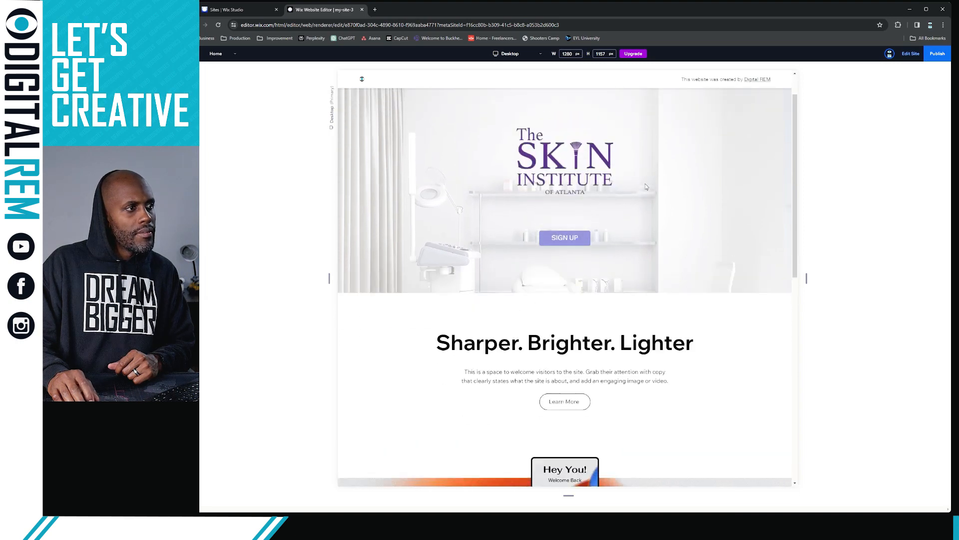
{"action": "scroll", "coordinate": [645, 187], "scroll_direction": "up", "scroll_amount": 1}
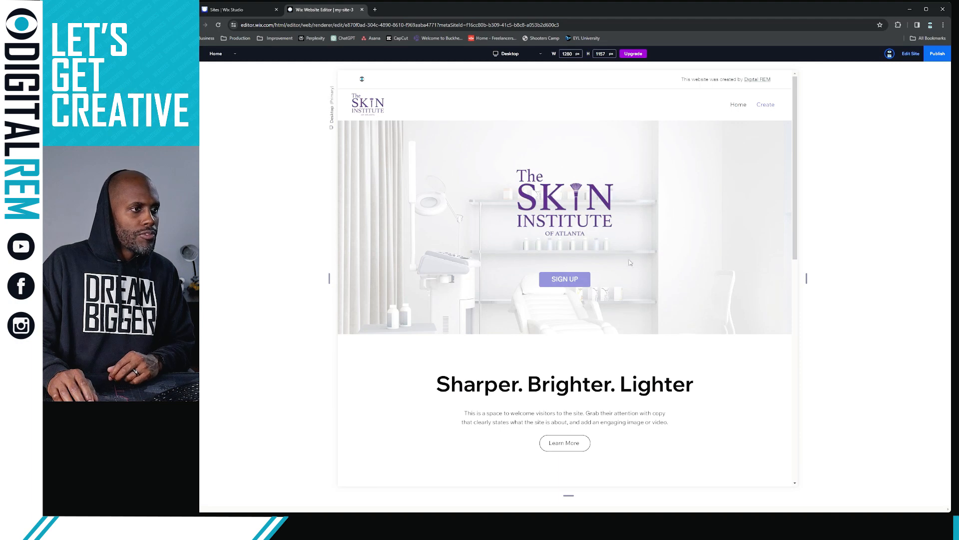
{"action": "scroll", "coordinate": [608, 220], "scroll_direction": "down", "scroll_amount": 2}
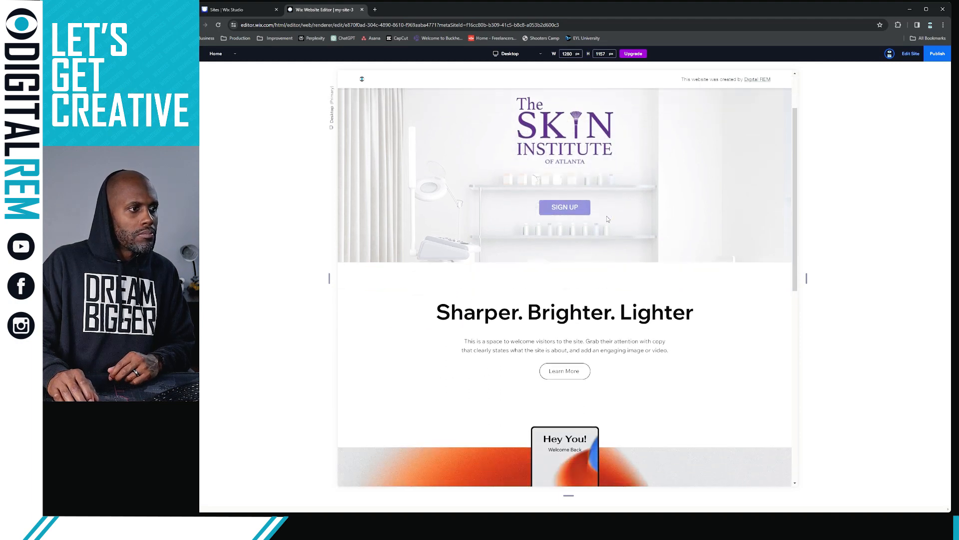
{"action": "scroll", "coordinate": [608, 220], "scroll_direction": "up", "scroll_amount": 2}
{"action": "scroll", "coordinate": [607, 220], "scroll_direction": "down", "scroll_amount": 3}
{"action": "scroll", "coordinate": [608, 221], "scroll_direction": "up", "scroll_amount": 3}
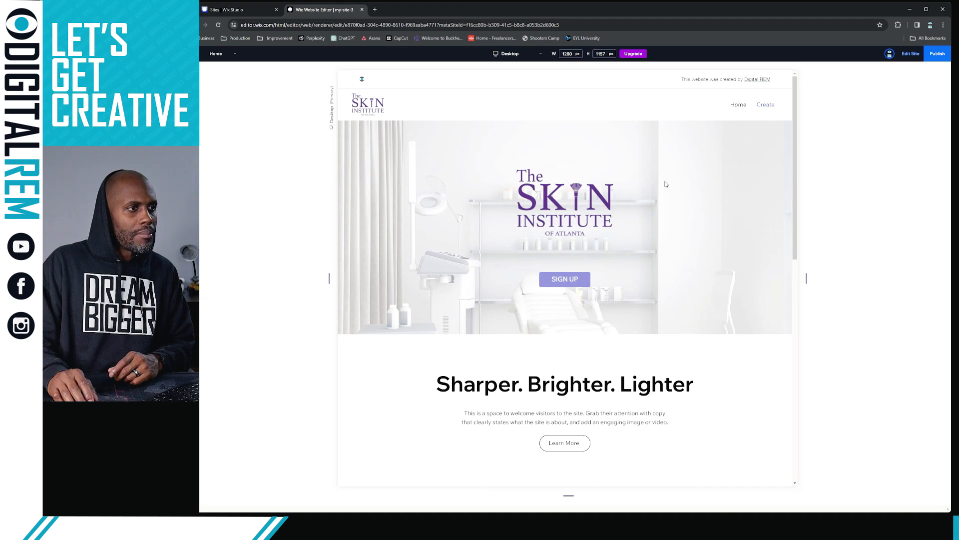
Back in the editor, undo the logo move and hero height change, then select the hero
{"action": "left_click", "coordinate": [909, 55]}
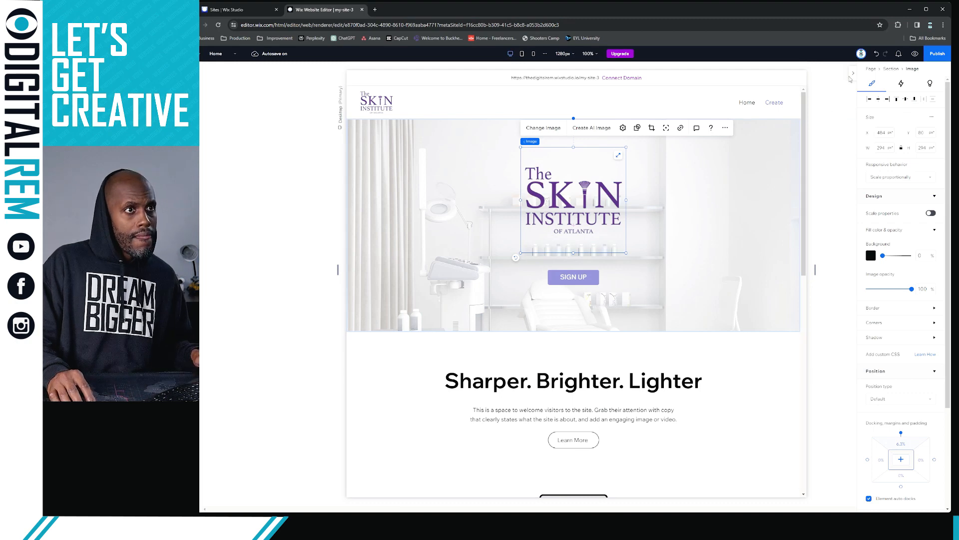
{"action": "left_click", "coordinate": [876, 55]}
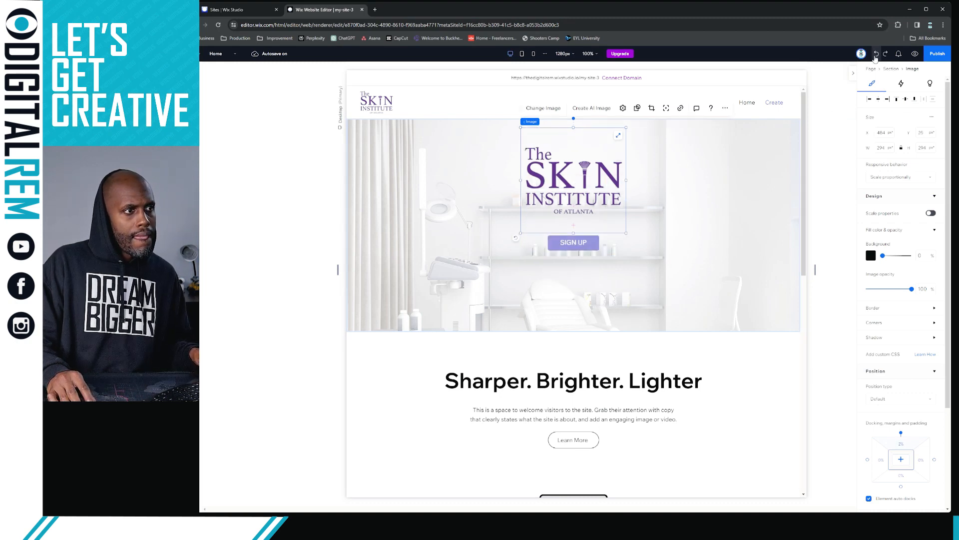
{"action": "left_click", "coordinate": [876, 55]}
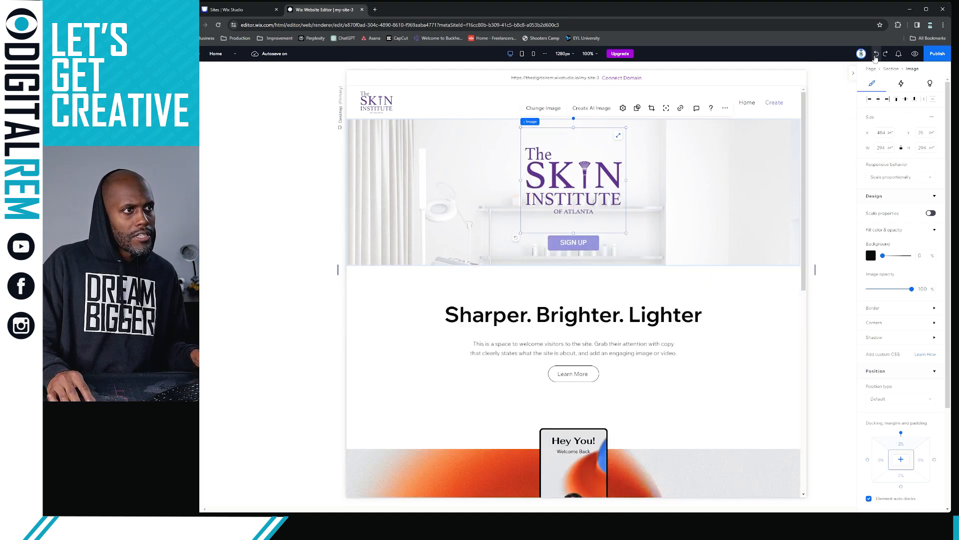
{"action": "left_click", "coordinate": [689, 186]}
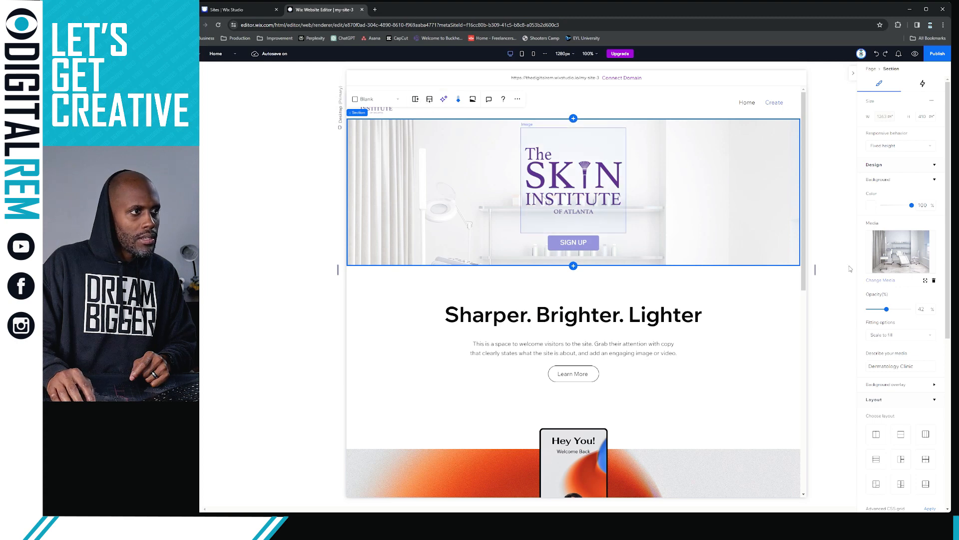
Try Original size for the hero background photo, then return it to Scale to fill
{"action": "left_click", "coordinate": [898, 339]}
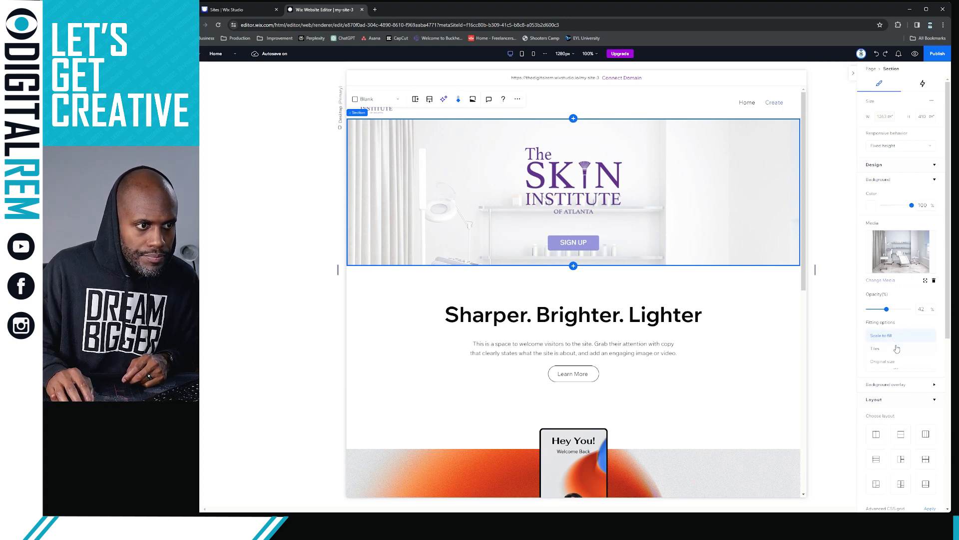
{"action": "left_click", "coordinate": [893, 361]}
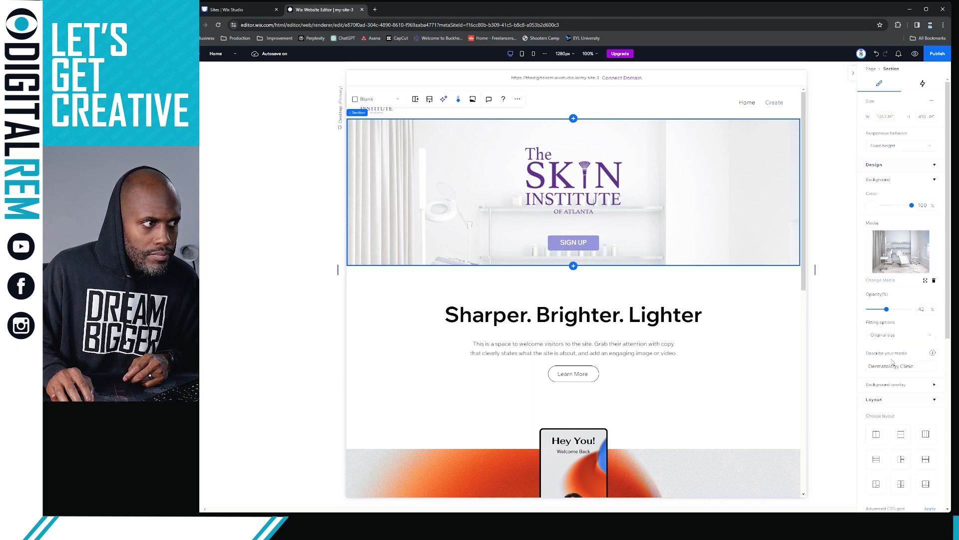
{"action": "left_click", "coordinate": [895, 335]}
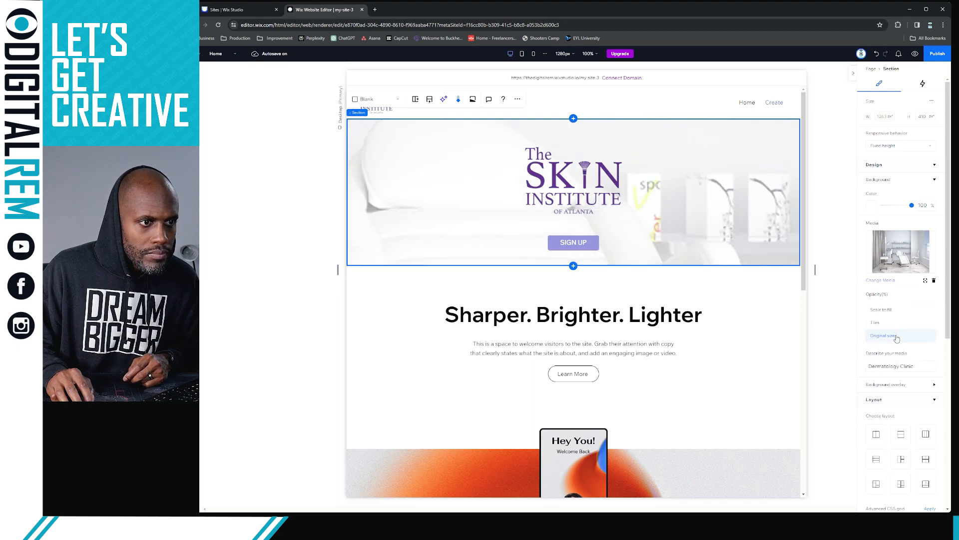
{"action": "left_click", "coordinate": [896, 311]}
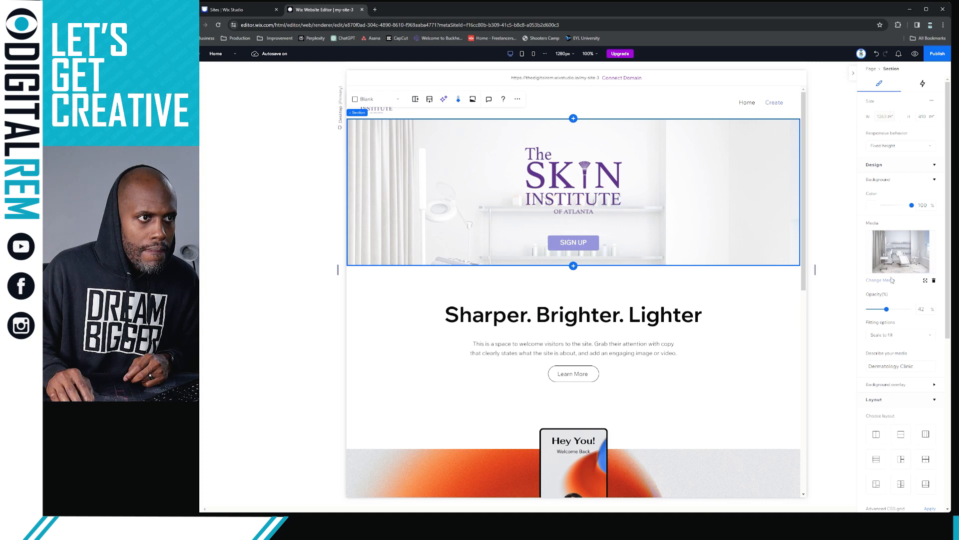
{"action": "scroll", "coordinate": [892, 281], "scroll_direction": "down", "scroll_amount": 1}
{"action": "scroll", "coordinate": [893, 280], "scroll_direction": "up", "scroll_amount": 1}
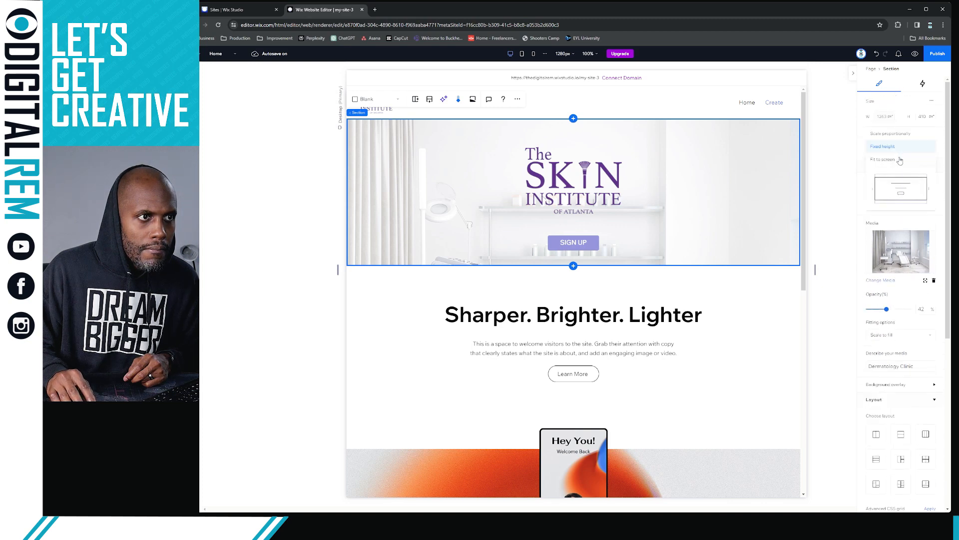
Try Fit to screen for the hero height, then undo back to a fixed 410 px height
{"action": "left_click", "coordinate": [901, 159]}
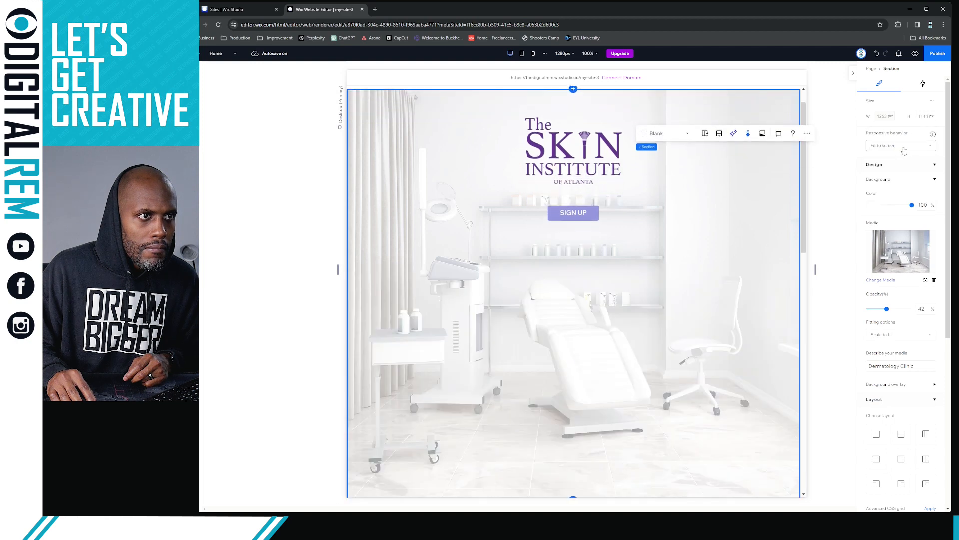
{"action": "left_click", "coordinate": [903, 149]}
{"action": "left_click", "coordinate": [898, 150]}
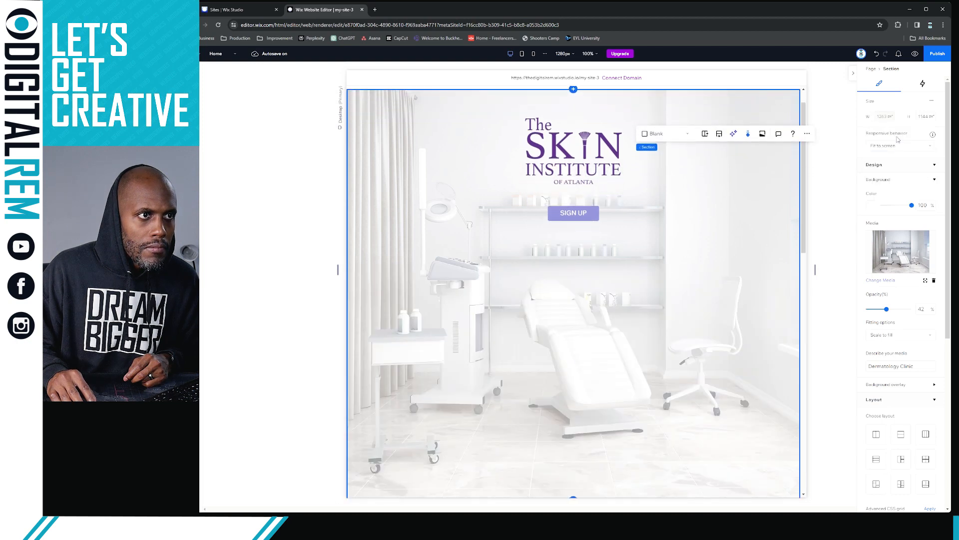
{"action": "left_click", "coordinate": [876, 54]}
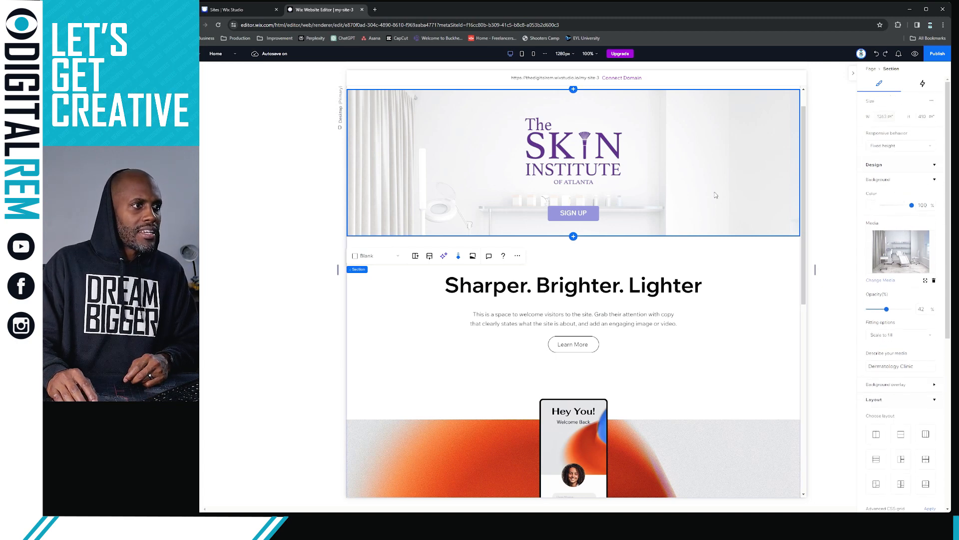
{"action": "scroll", "coordinate": [765, 205], "scroll_direction": "up", "scroll_amount": 1}
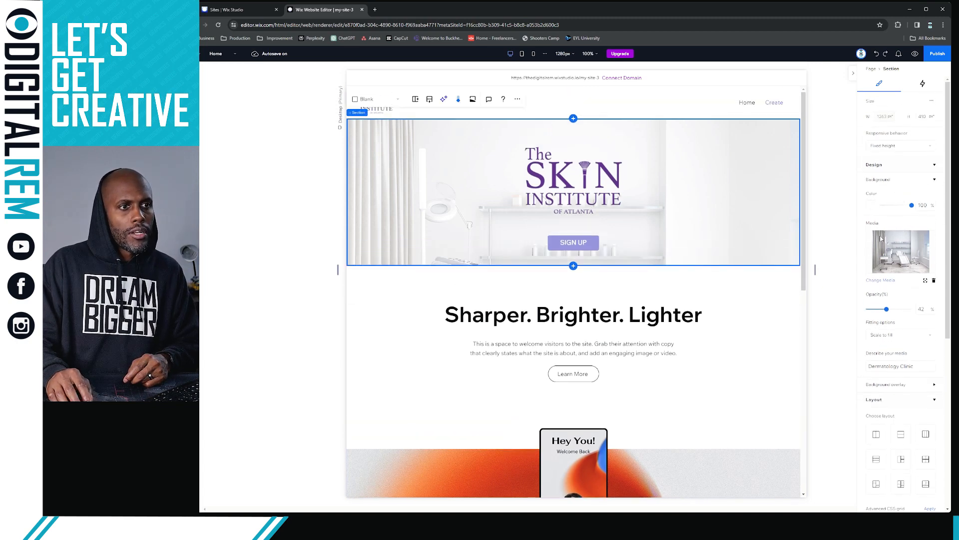
{"action": "left_click", "coordinate": [872, 206]}
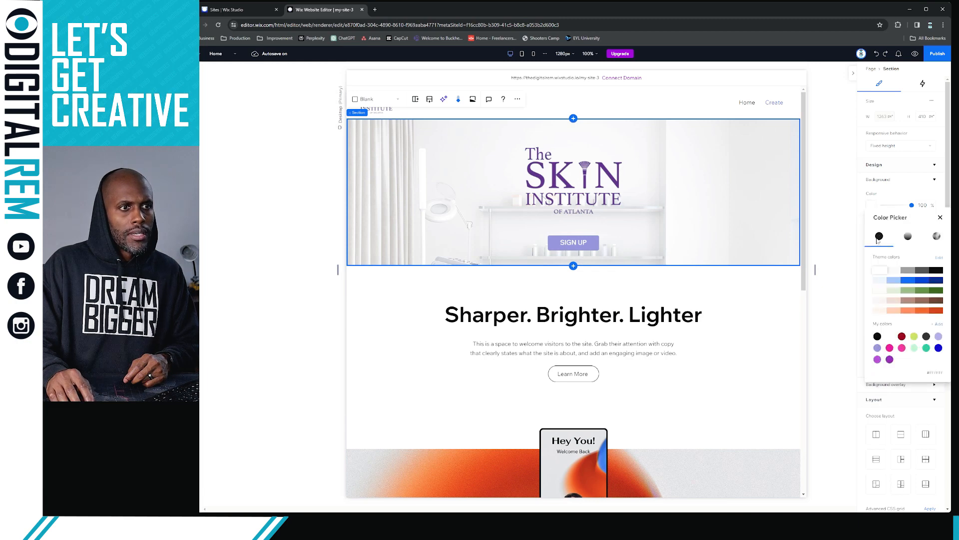
{"action": "left_click", "coordinate": [941, 271]}
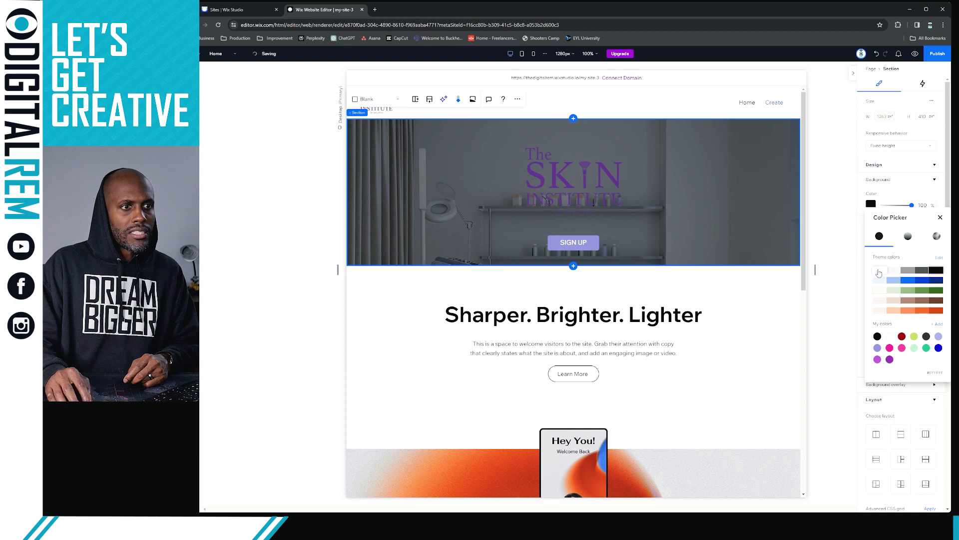
{"action": "left_click", "coordinate": [879, 271]}
{"action": "left_click", "coordinate": [940, 217]}
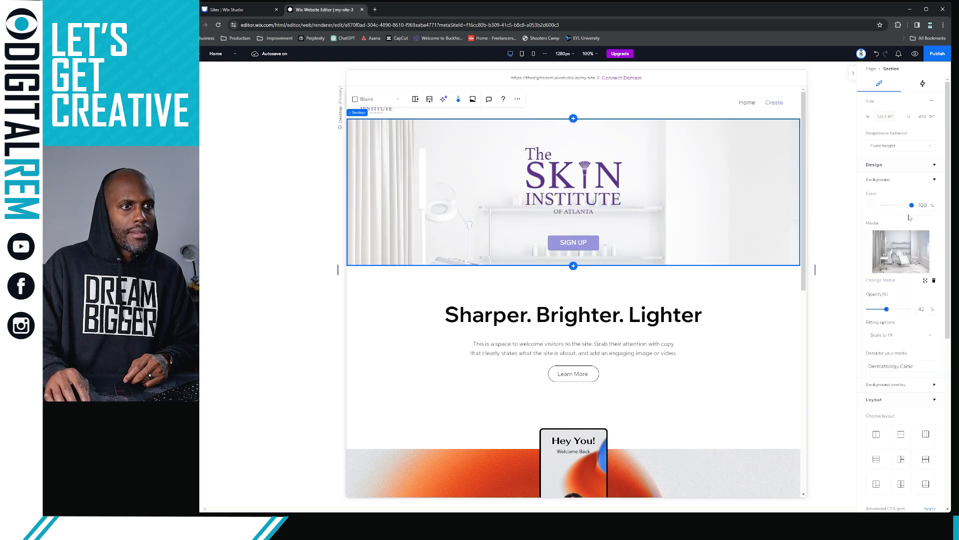
{"action": "scroll", "coordinate": [892, 178], "scroll_direction": "down", "scroll_amount": 2}
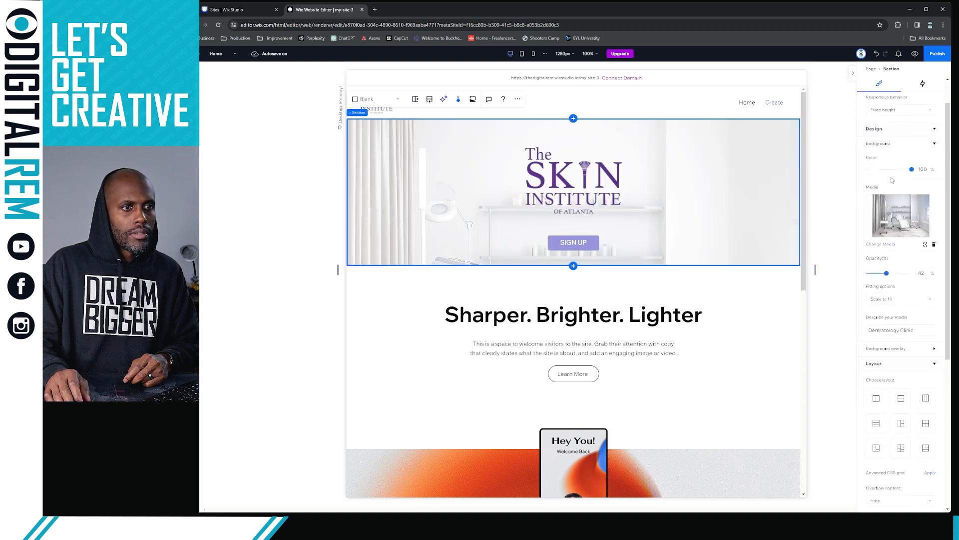
{"action": "scroll", "coordinate": [893, 184], "scroll_direction": "down", "scroll_amount": 5}
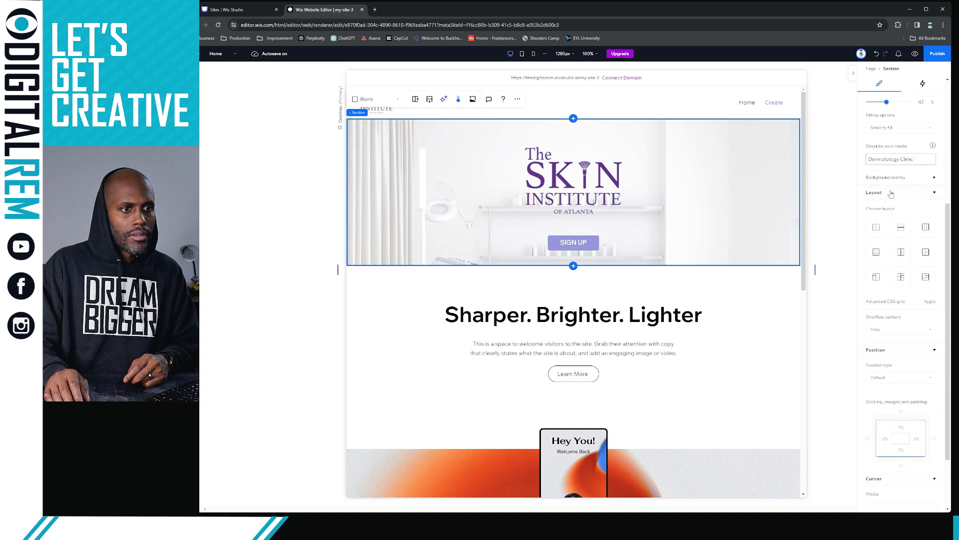
{"action": "scroll", "coordinate": [892, 197], "scroll_direction": "down", "scroll_amount": 1}
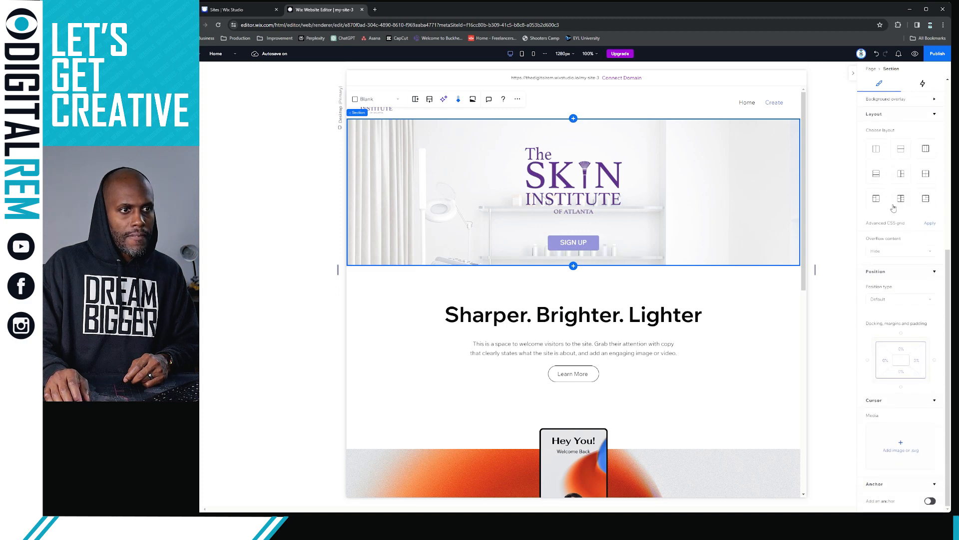
{"action": "left_click", "coordinate": [902, 299]}
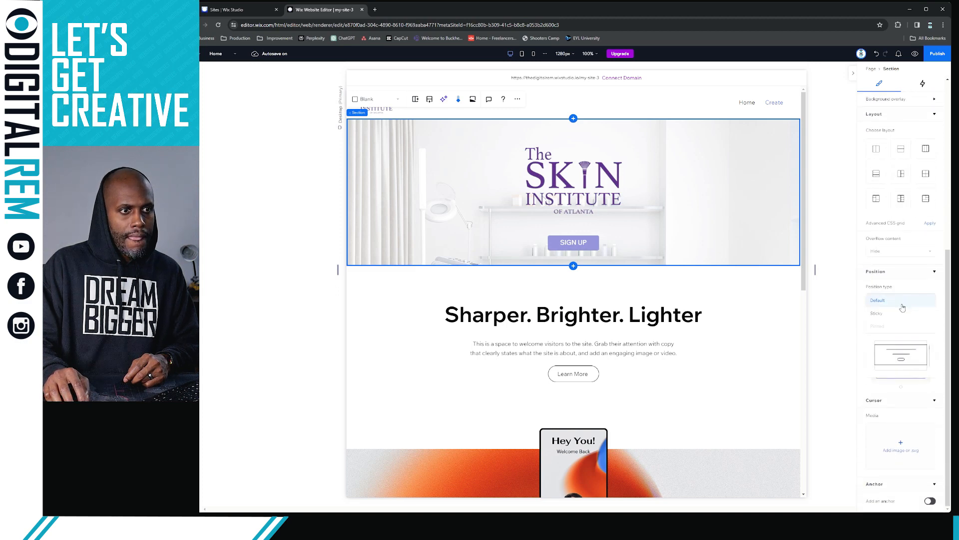
{"action": "left_click", "coordinate": [901, 315]}
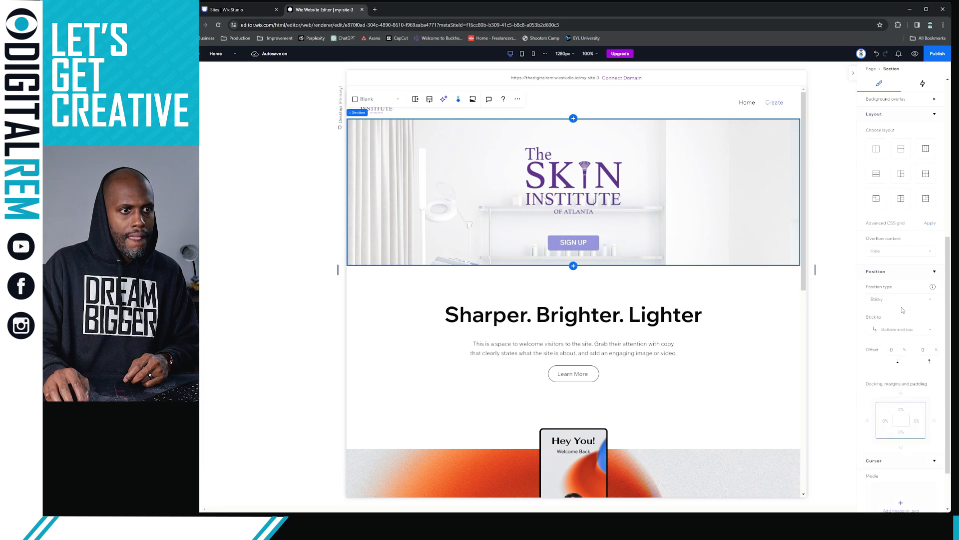
{"action": "left_click", "coordinate": [902, 329]}
{"action": "left_click", "coordinate": [908, 319]}
{"action": "left_click", "coordinate": [899, 299]}
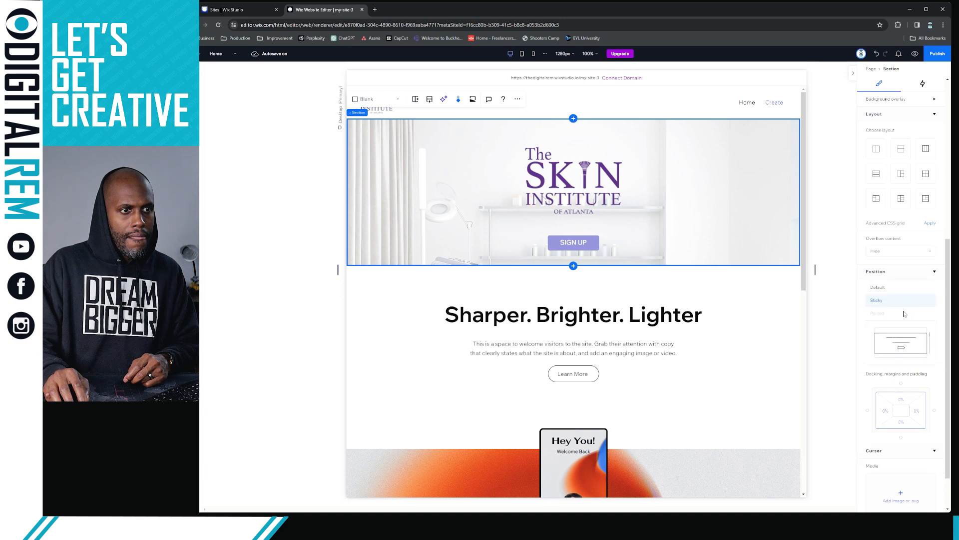
{"action": "left_click", "coordinate": [889, 288]}
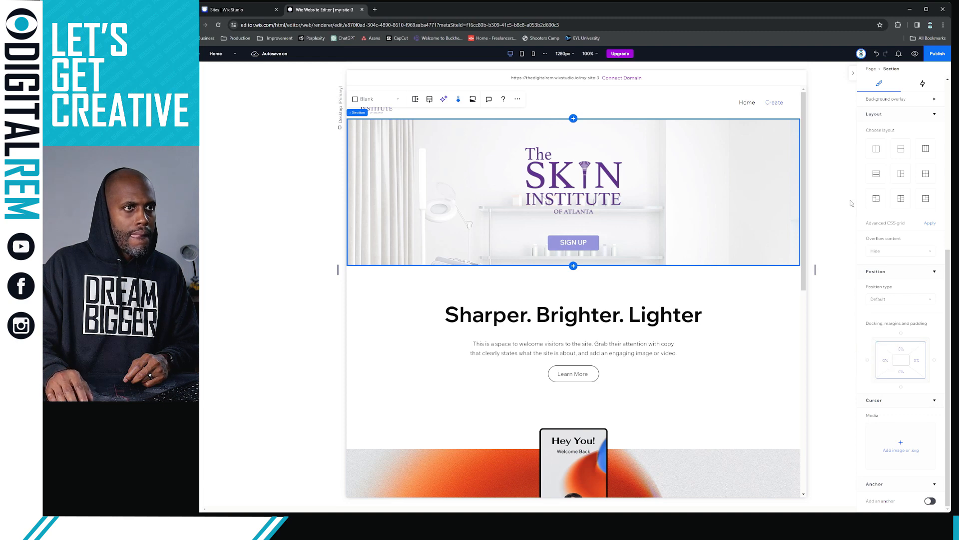
{"action": "scroll", "coordinate": [898, 211], "scroll_direction": "up", "scroll_amount": 5}
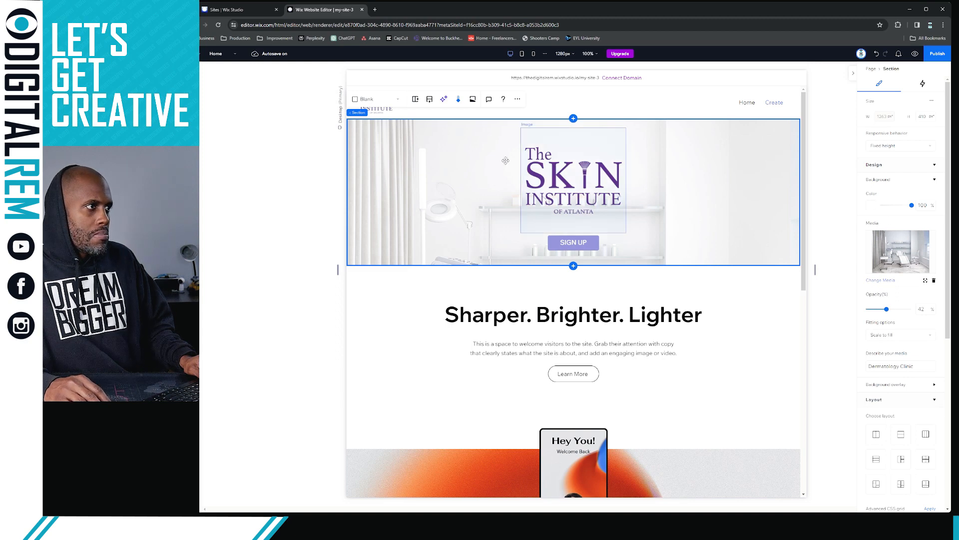
Publish the site with its free address changed from my-site-3 to sitebuild
{"action": "left_click", "coordinate": [930, 52]}
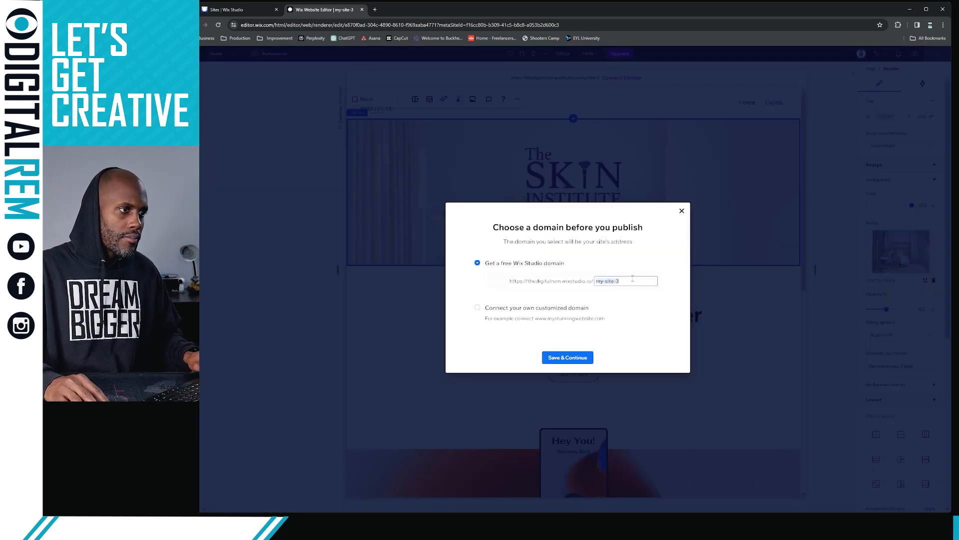
{"action": "key", "text": "BackSpace"}
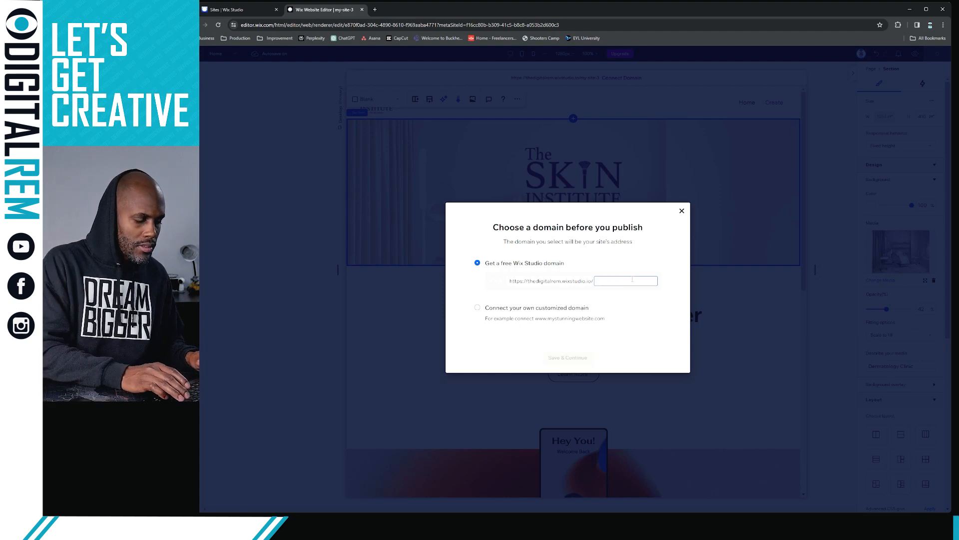
{"action": "type", "text": "Site"}
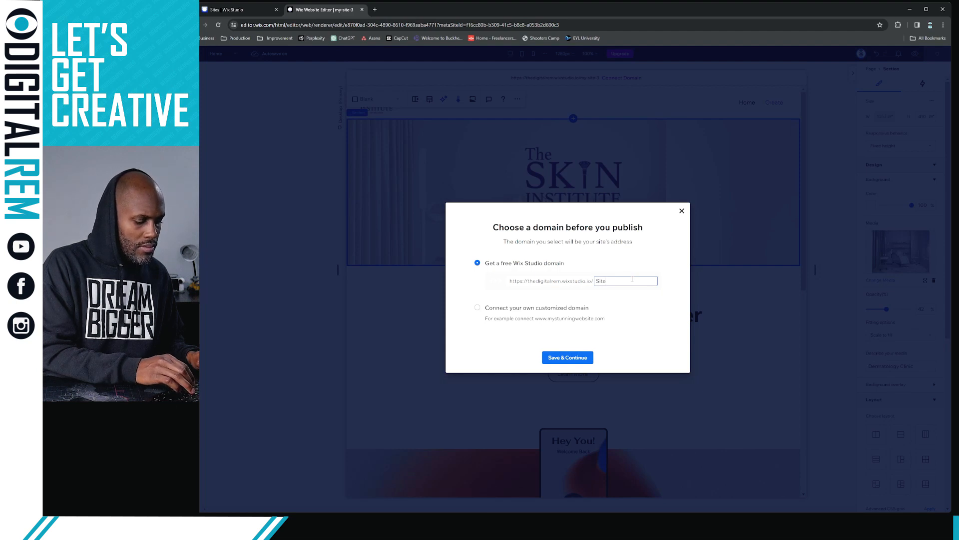
{"action": "key", "text": "BackSpace"}
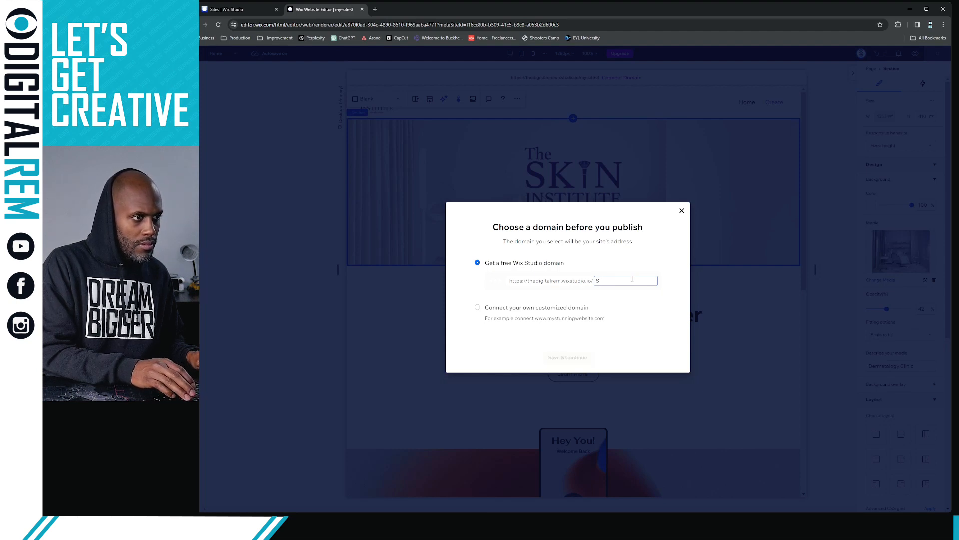
{"action": "key", "text": "BackSpace"}
{"action": "type", "text": "SiteBuild"}
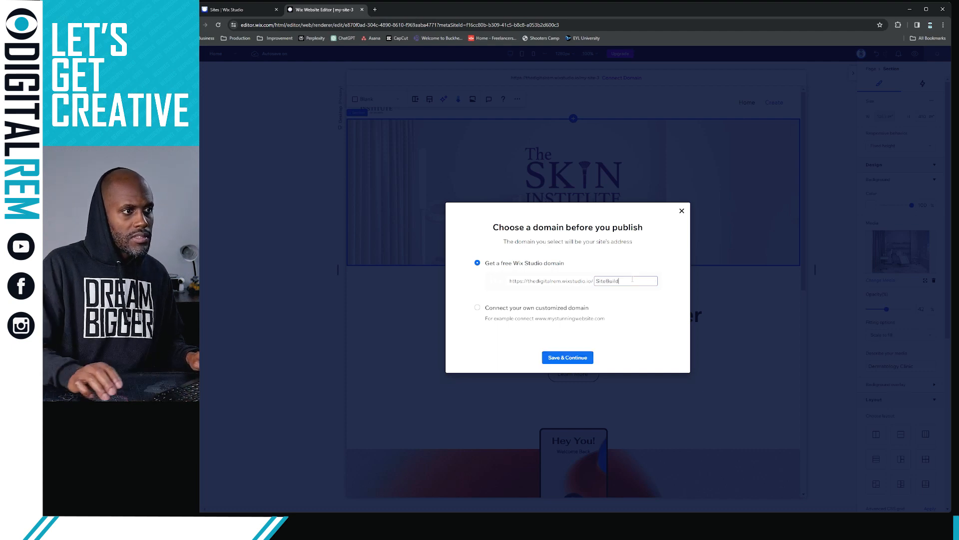
{"action": "left_click", "coordinate": [581, 360]}
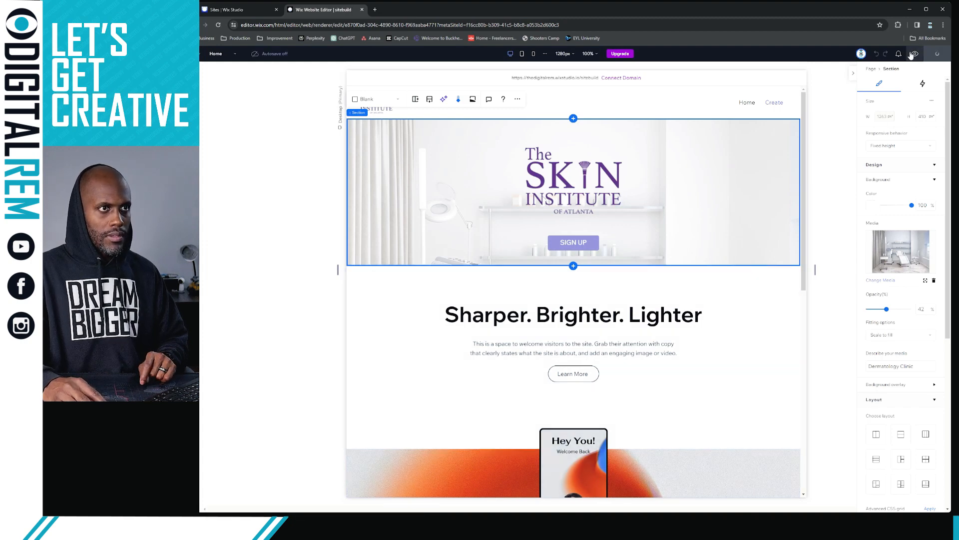
{"action": "left_click", "coordinate": [914, 53]}
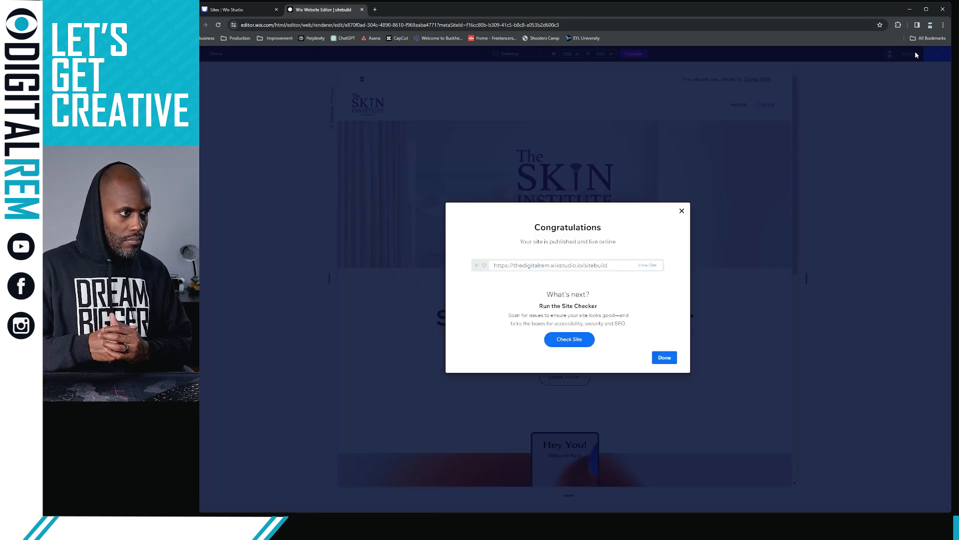
Dismiss the Congratulations dialog and review the previewed homepage from the clinic-photo hero to the footer logo
{"action": "left_click", "coordinate": [664, 357]}
{"action": "scroll", "coordinate": [583, 274], "scroll_direction": "down", "scroll_amount": 2}
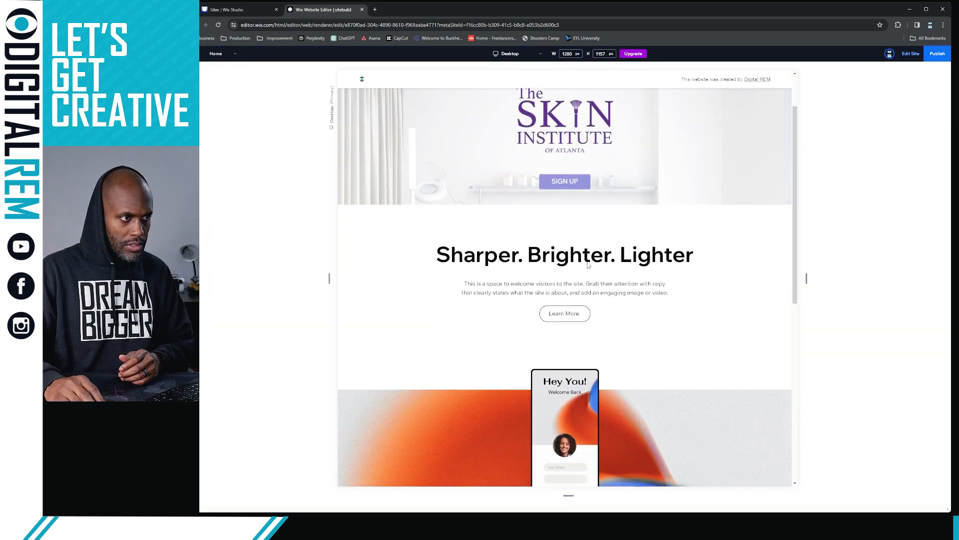
{"action": "scroll", "coordinate": [589, 265], "scroll_direction": "up", "scroll_amount": 2}
{"action": "scroll", "coordinate": [589, 266], "scroll_direction": "down", "scroll_amount": 1}
{"action": "scroll", "coordinate": [590, 265], "scroll_direction": "up", "scroll_amount": 1}
{"action": "scroll", "coordinate": [589, 265], "scroll_direction": "down", "scroll_amount": 3}
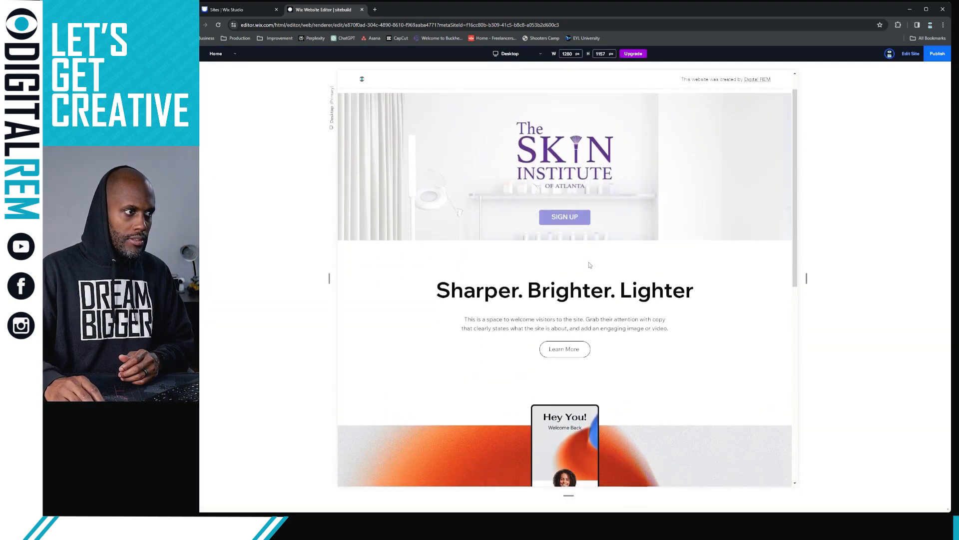
{"action": "scroll", "coordinate": [590, 265], "scroll_direction": "up", "scroll_amount": 3}
{"action": "scroll", "coordinate": [589, 264], "scroll_direction": "down", "scroll_amount": 2}
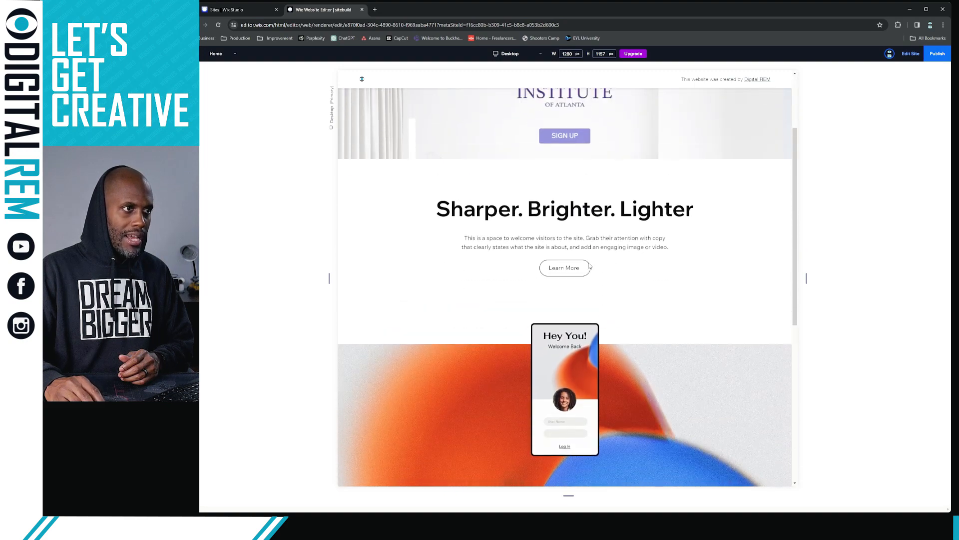
{"action": "scroll", "coordinate": [589, 263], "scroll_direction": "up", "scroll_amount": 2}
{"action": "scroll", "coordinate": [589, 265], "scroll_direction": "down", "scroll_amount": 2}
{"action": "scroll", "coordinate": [589, 265], "scroll_direction": "up", "scroll_amount": 2}
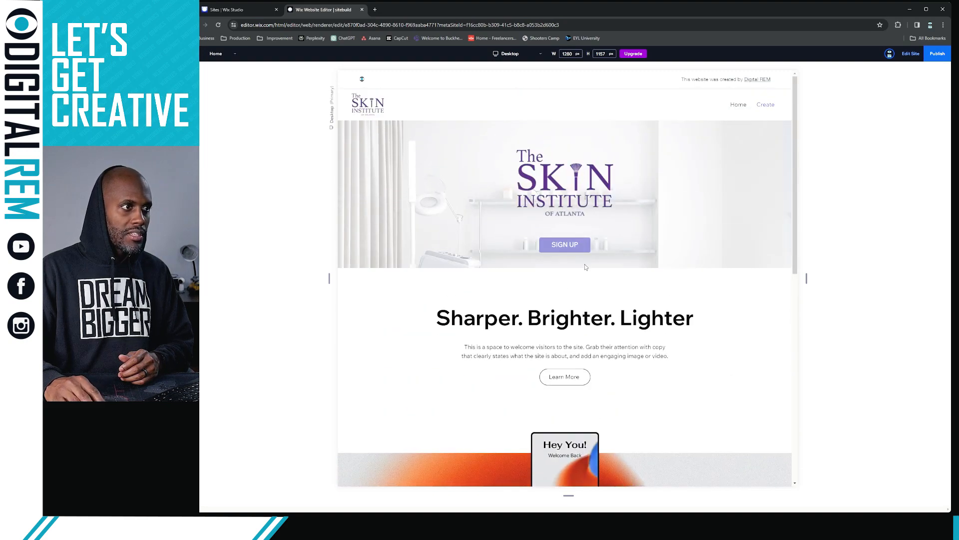
{"action": "scroll", "coordinate": [586, 267], "scroll_direction": "down", "scroll_amount": 1}
{"action": "scroll", "coordinate": [586, 267], "scroll_direction": "up", "scroll_amount": 1}
{"action": "scroll", "coordinate": [586, 266], "scroll_direction": "down", "scroll_amount": 4}
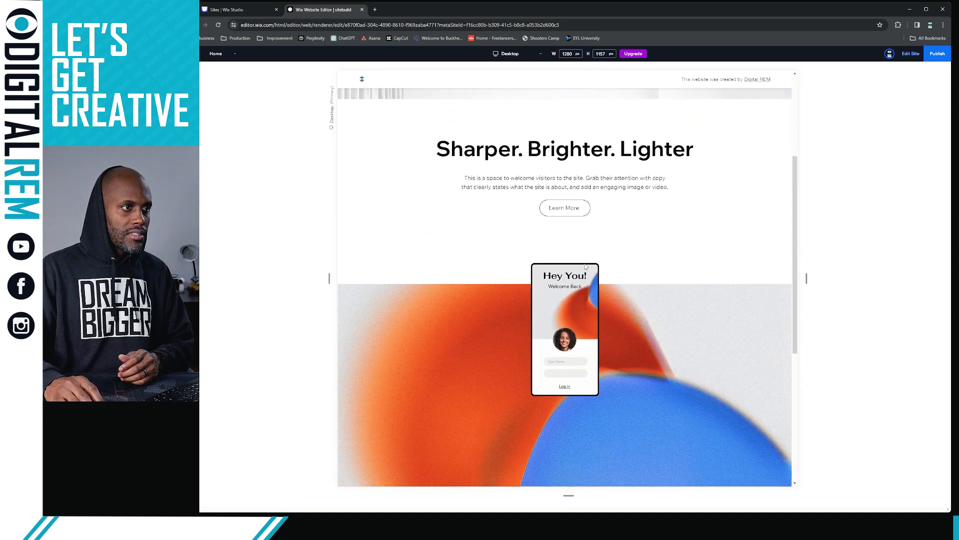
{"action": "scroll", "coordinate": [586, 266], "scroll_direction": "up", "scroll_amount": 2}
{"action": "scroll", "coordinate": [587, 266], "scroll_direction": "up", "scroll_amount": 3}
{"action": "scroll", "coordinate": [588, 265], "scroll_direction": "down", "scroll_amount": 7}
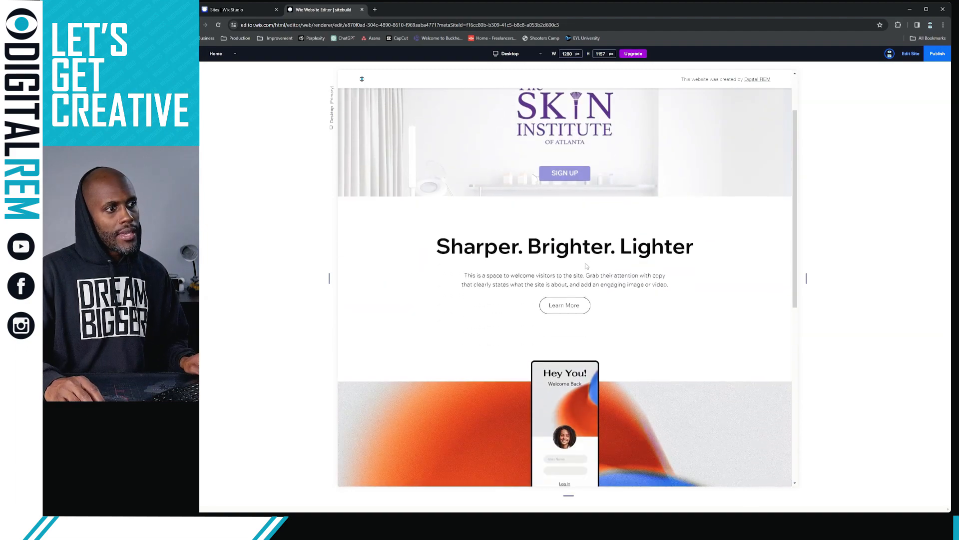
{"action": "scroll", "coordinate": [590, 264], "scroll_direction": "down", "scroll_amount": 1}
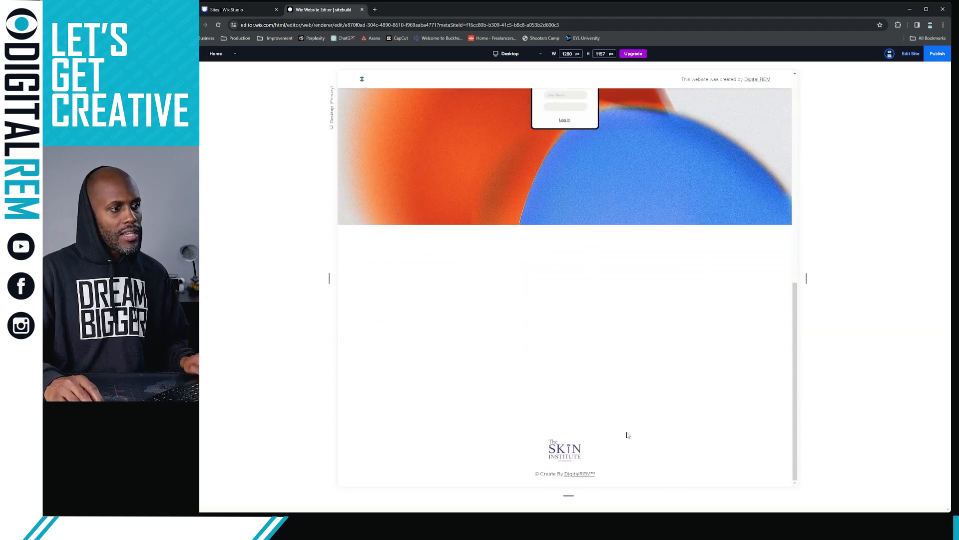
{"action": "scroll", "coordinate": [659, 390], "scroll_direction": "up", "scroll_amount": 10}
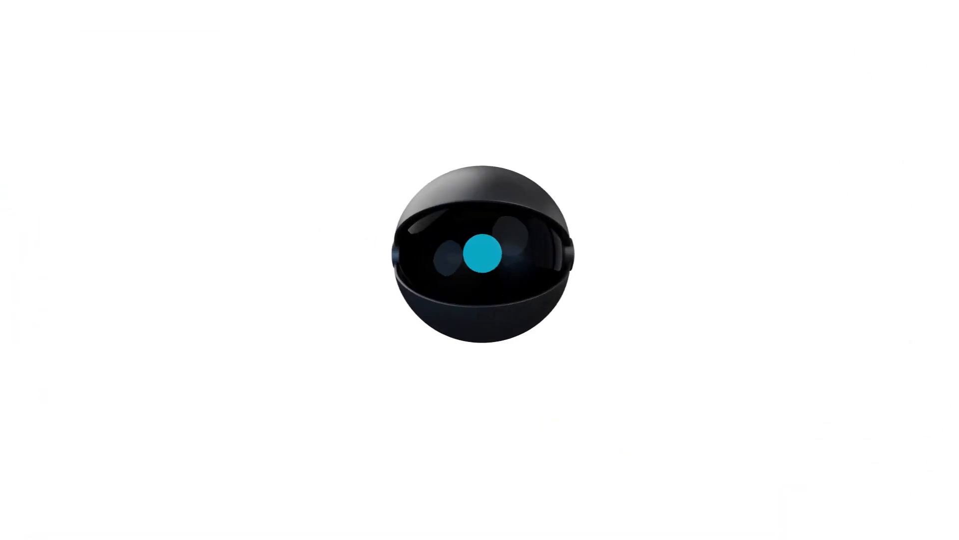